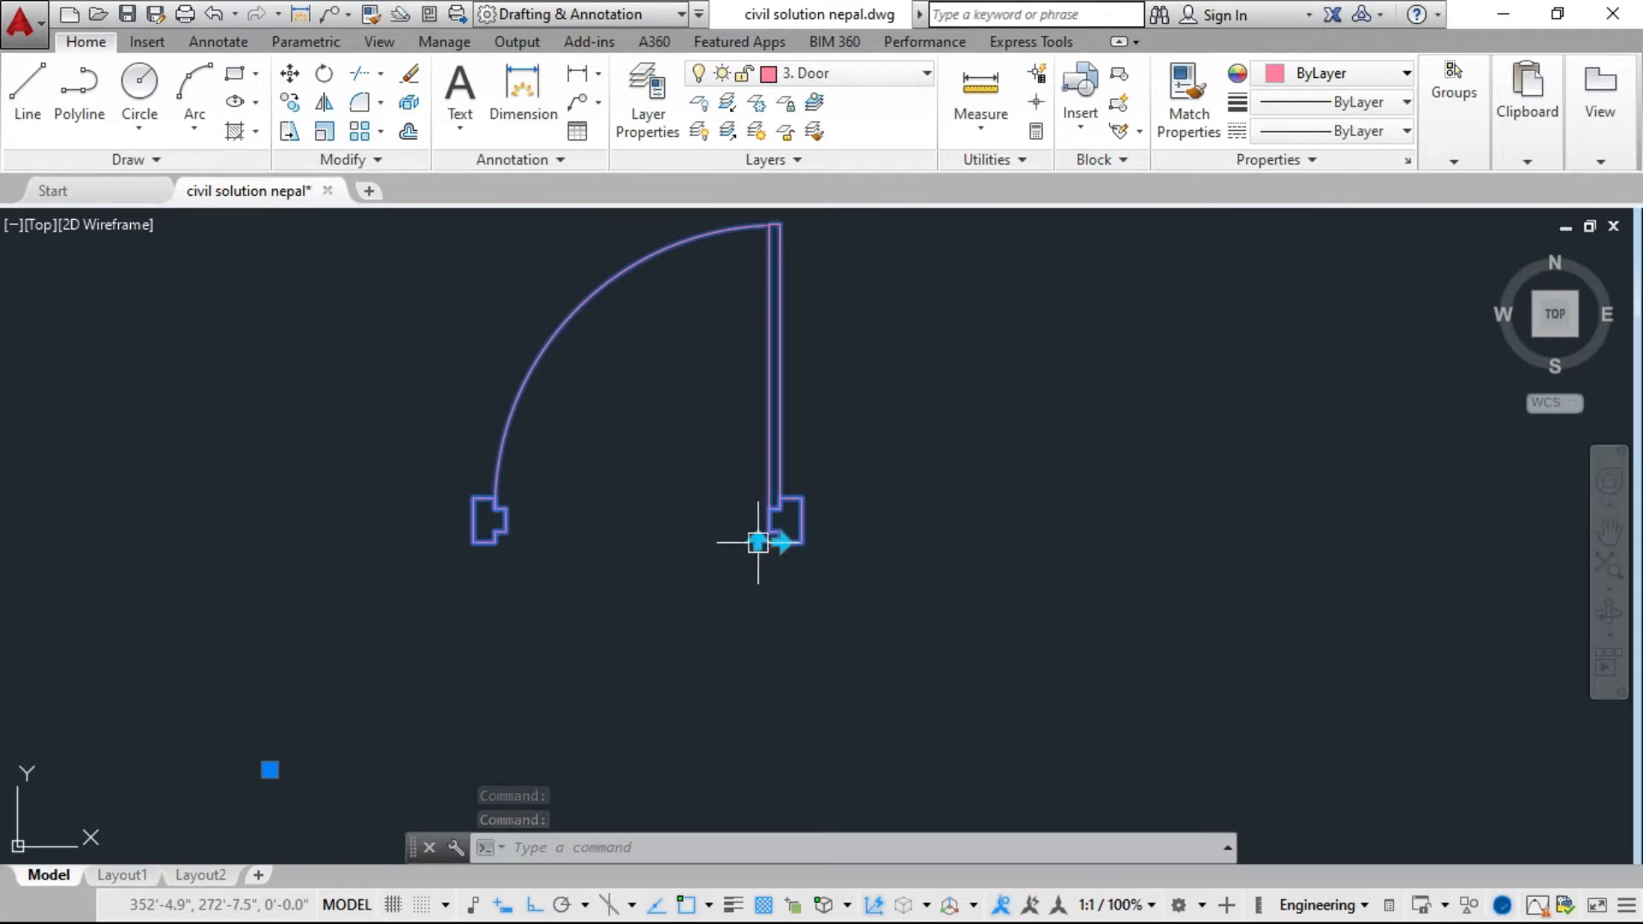
Flip the selected dynamic door block vertically several times, leaving it opening downward.
left_click(760, 539)
scroll(785, 470, "down", 2)
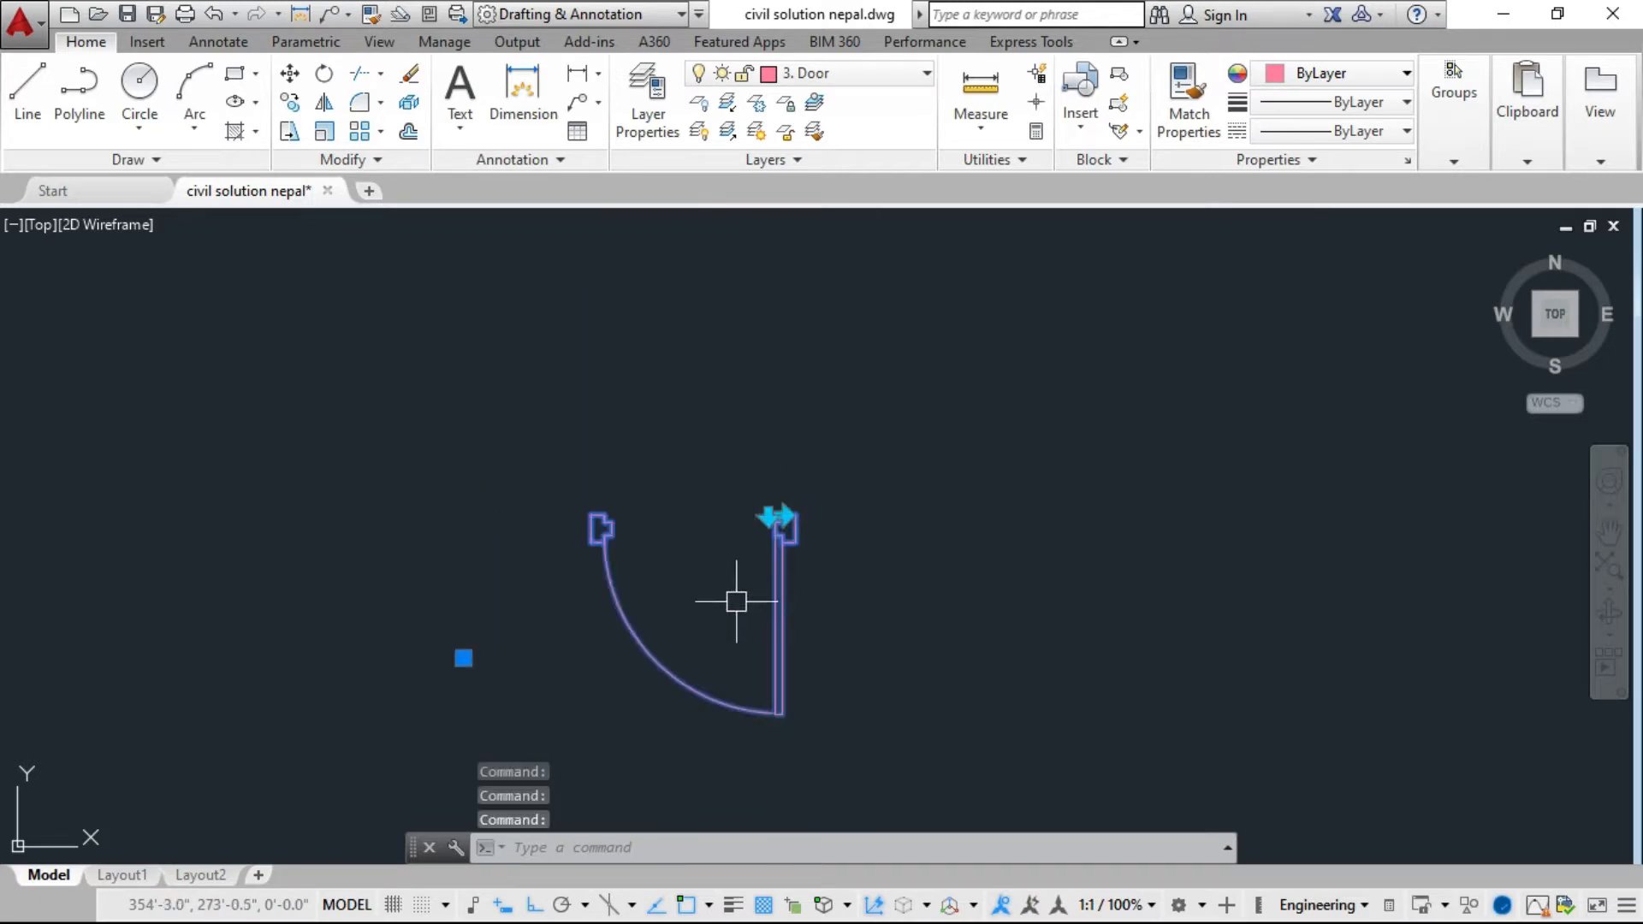
scroll(737, 599, "up", 2)
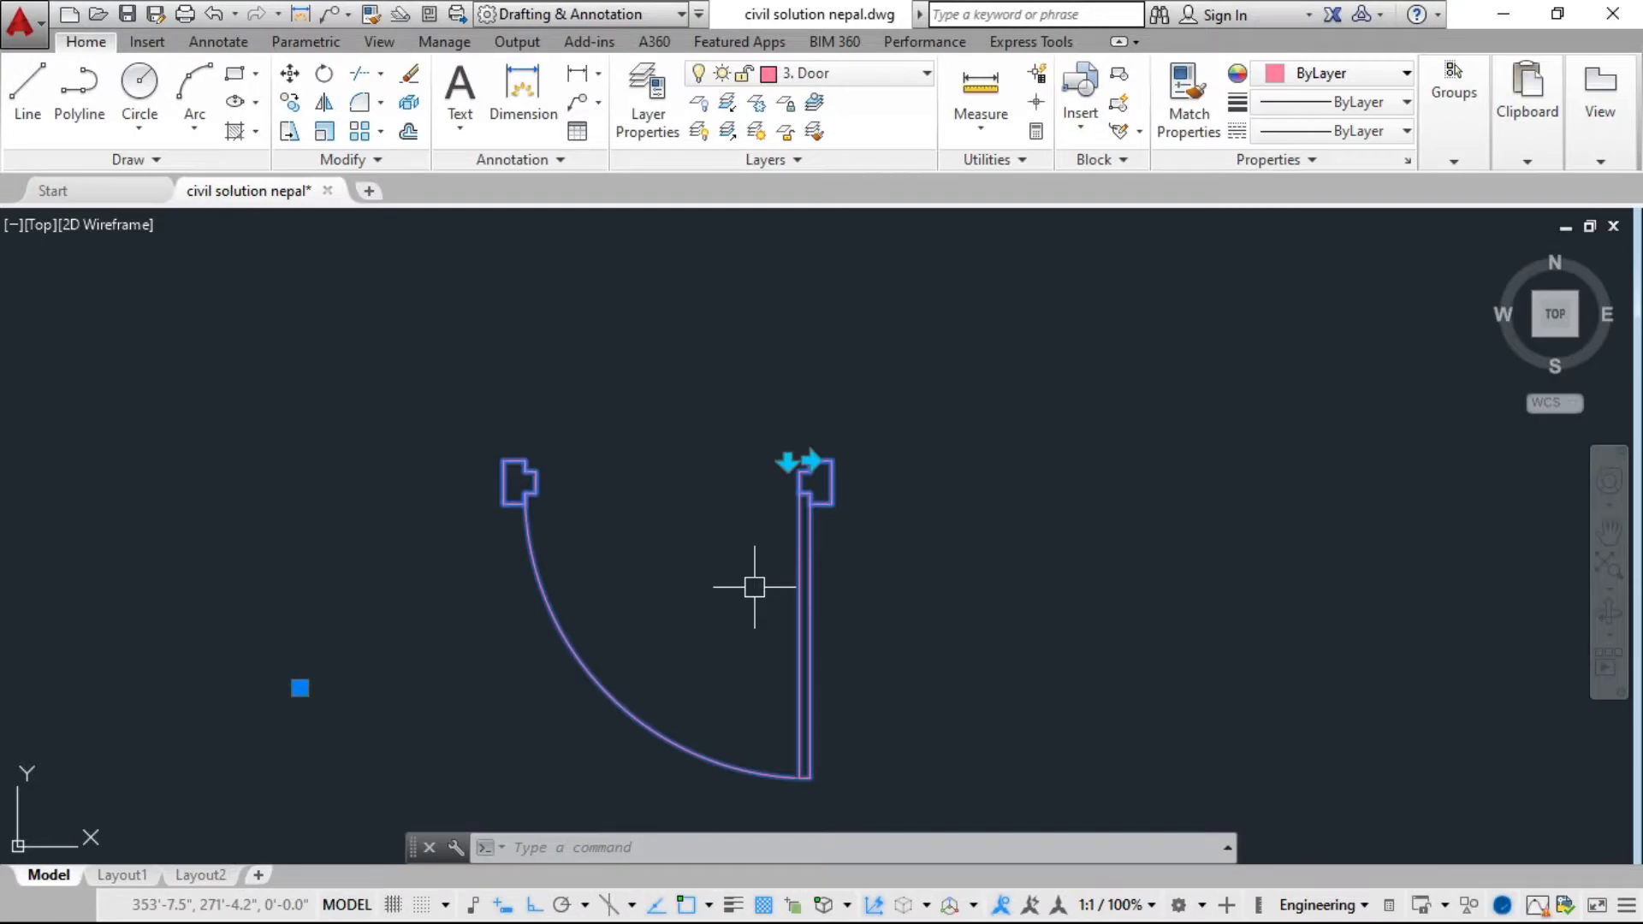
left_click(787, 463)
middle_click_drag(770, 458, 740, 540)
left_click(762, 541)
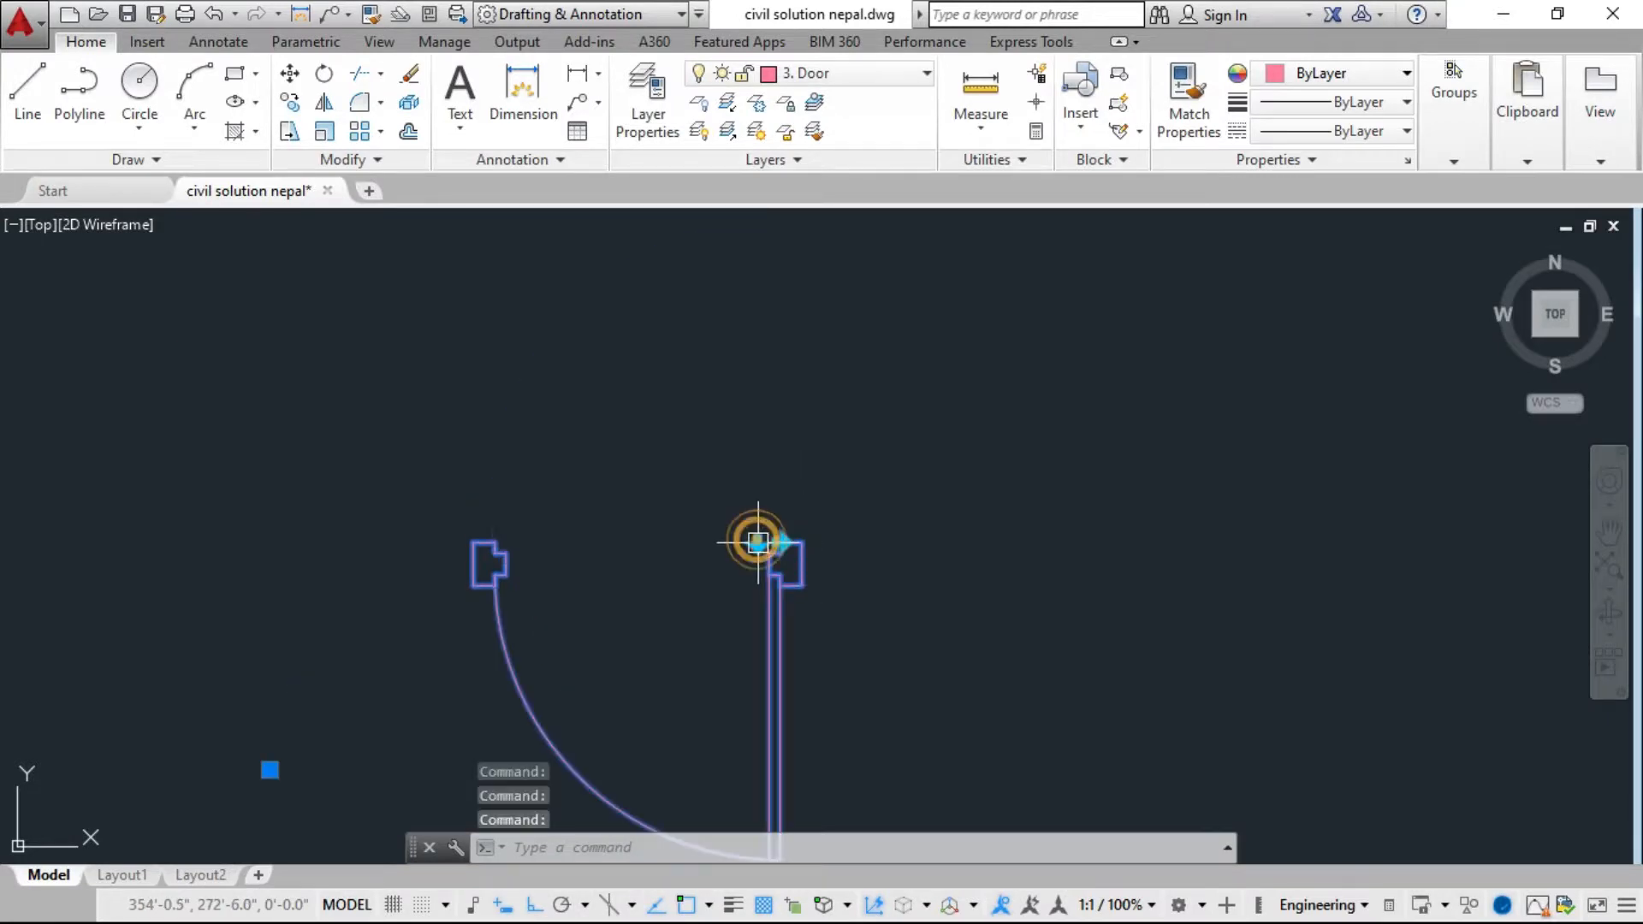
middle_click_drag(587, 576, 781, 466)
scroll(738, 598, "up", 2)
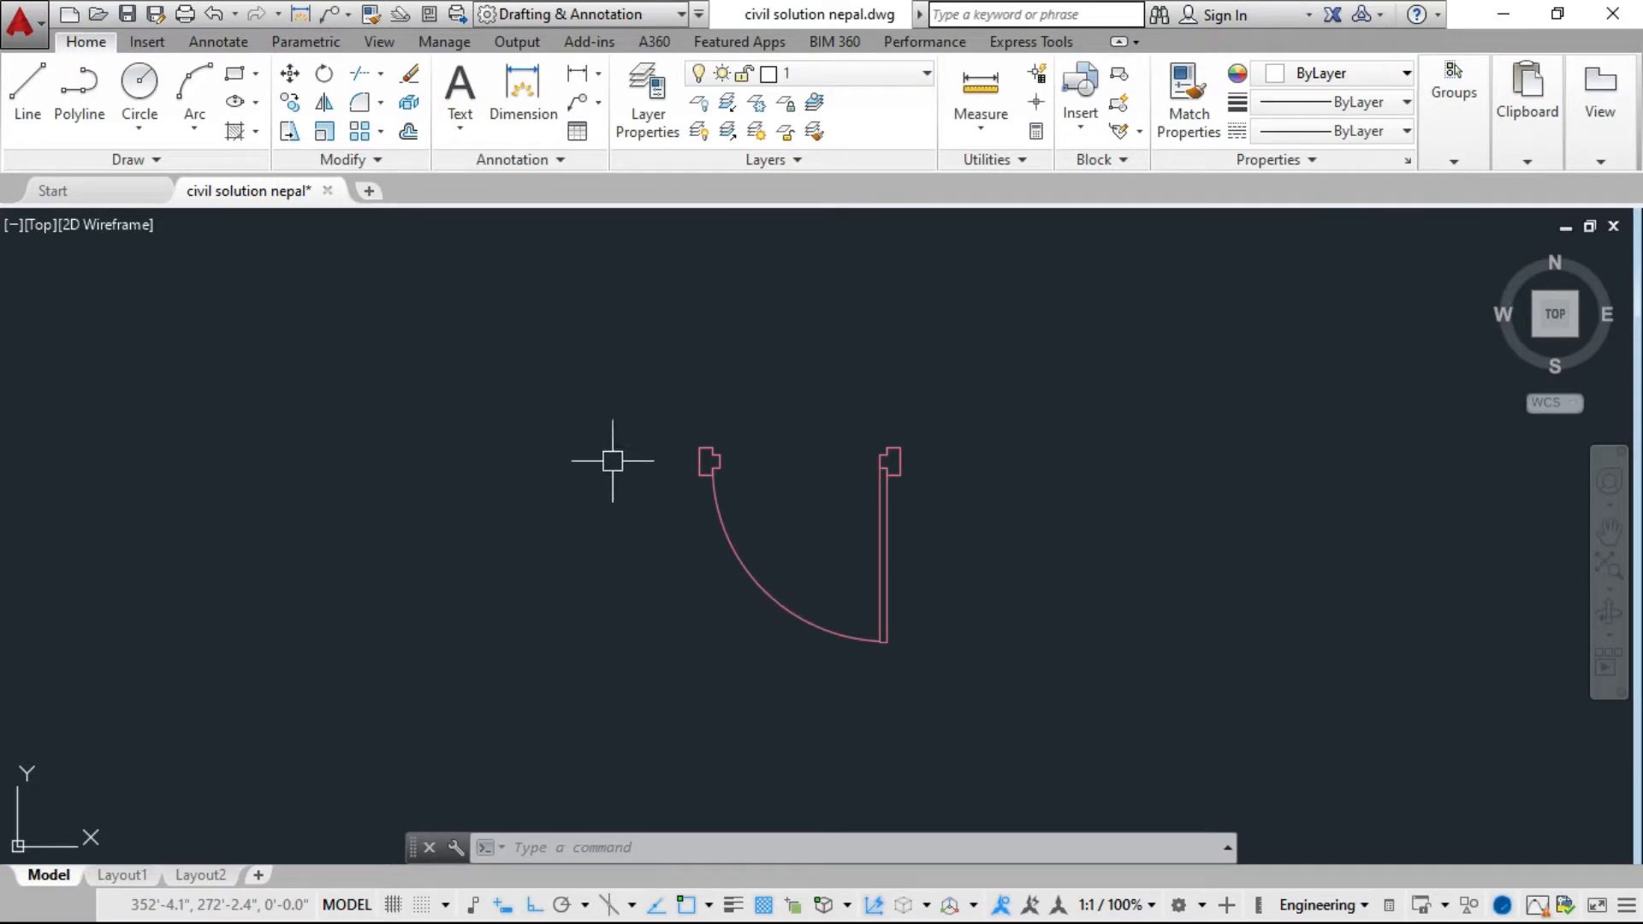
Select the dynamic door block again and flip it vertically so it opens upward.
scroll(715, 465, "up", 4)
left_click(716, 460)
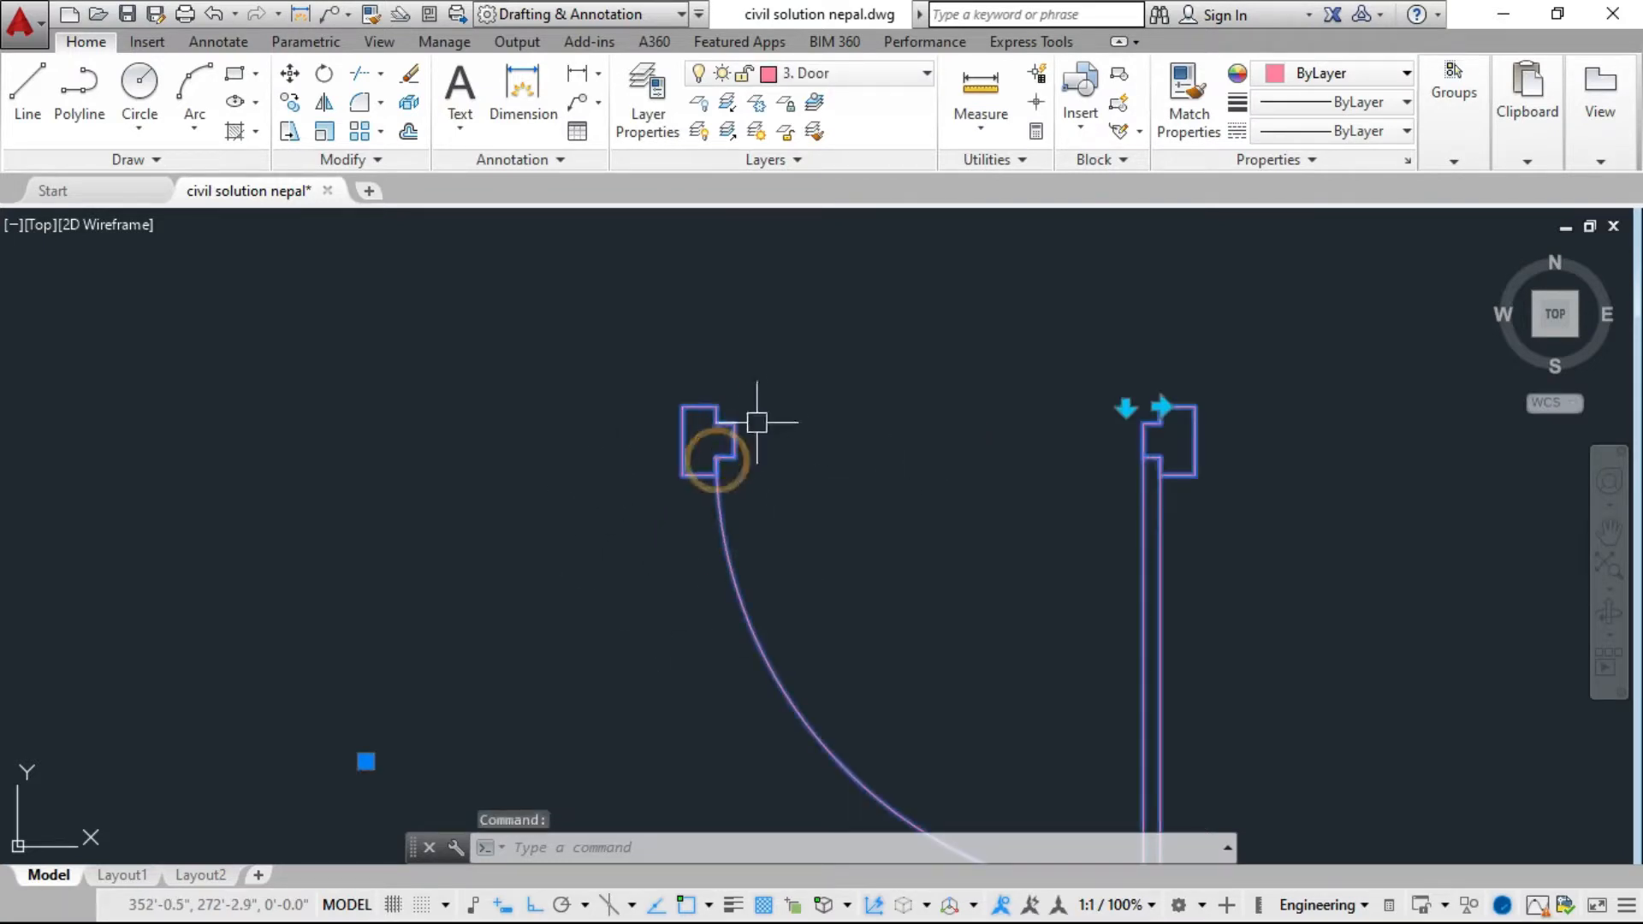
left_click(1136, 402)
scroll(961, 495, "down", 4)
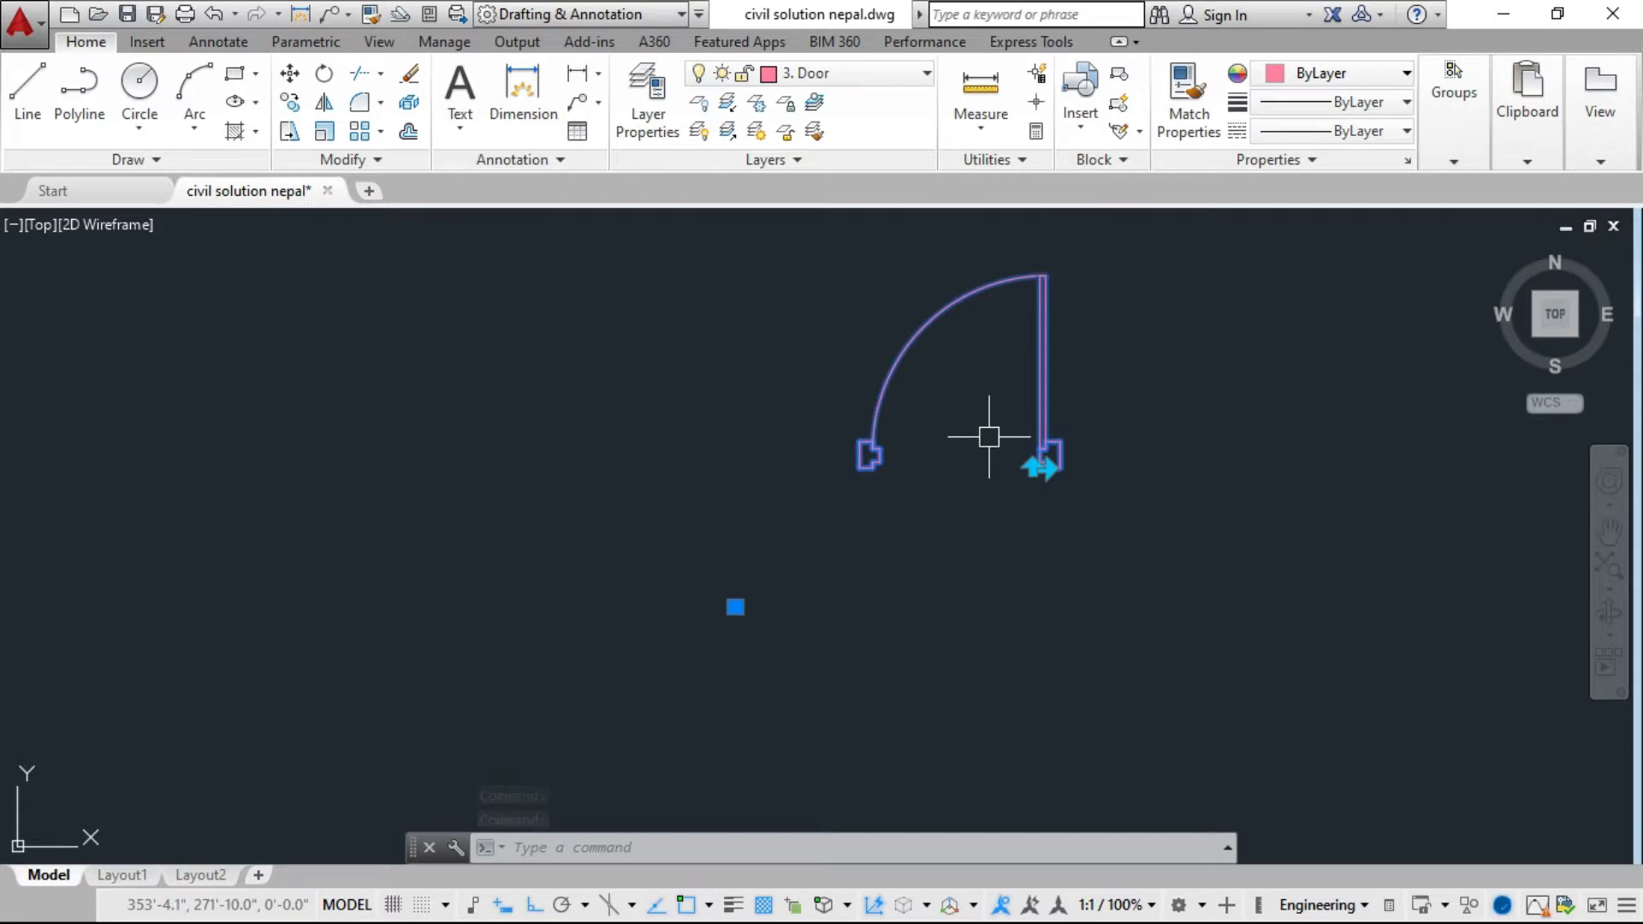
Flip the dynamic door block both horizontally and vertically through its orientations, ending with it opening upward and hinged on the right.
scroll(975, 428, "up", 2)
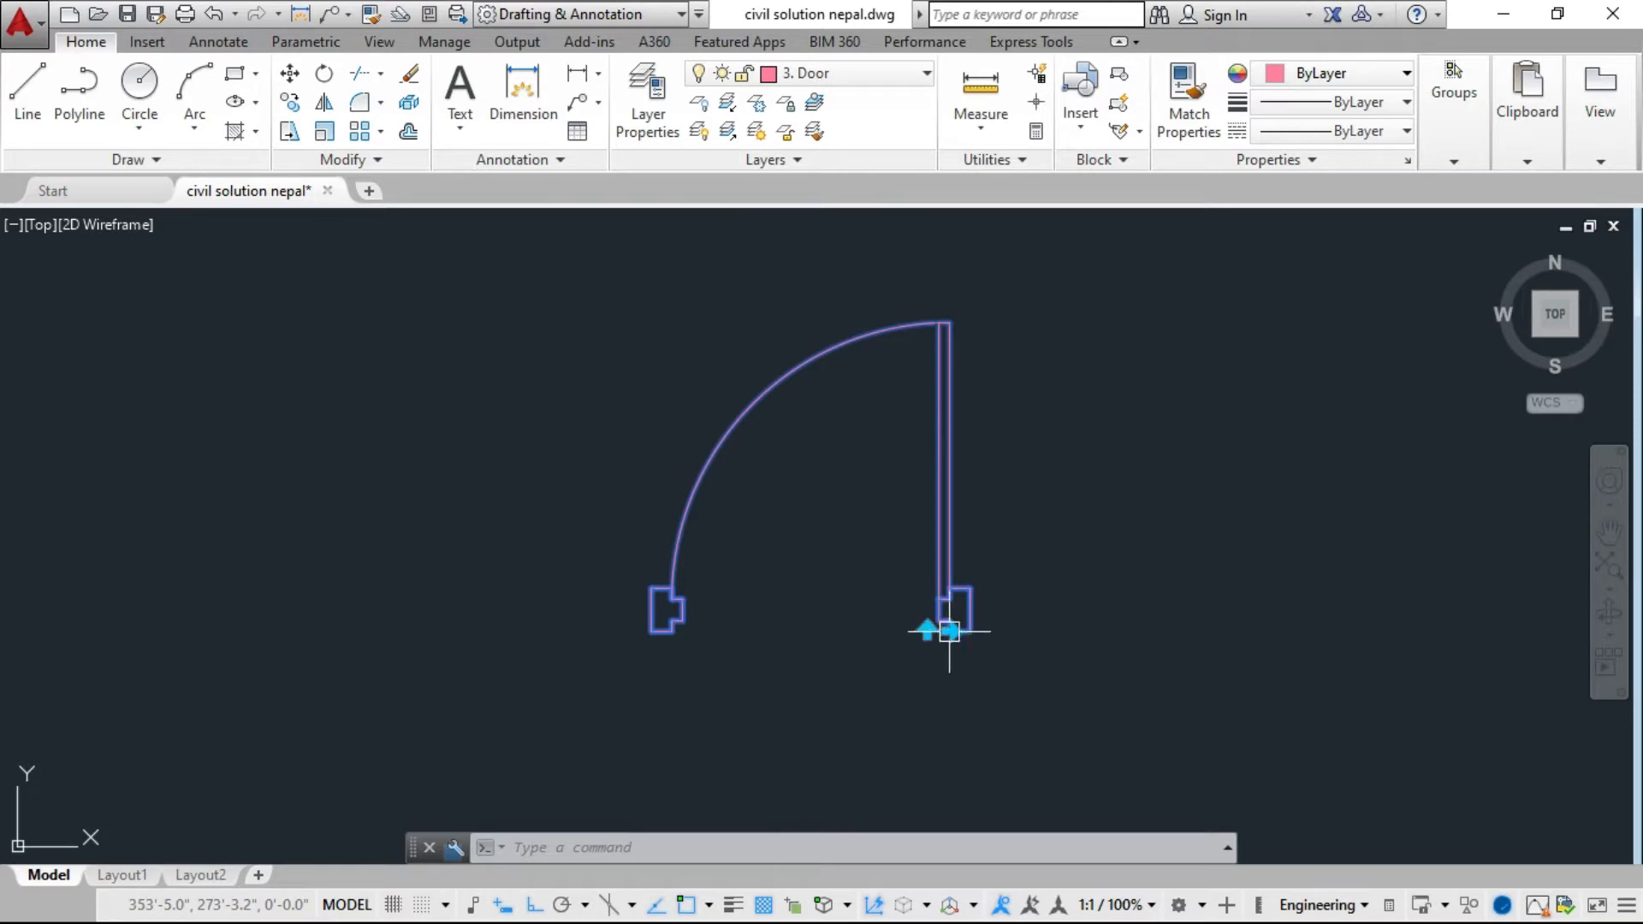
left_click(950, 632)
left_click(950, 631)
left_click(928, 632)
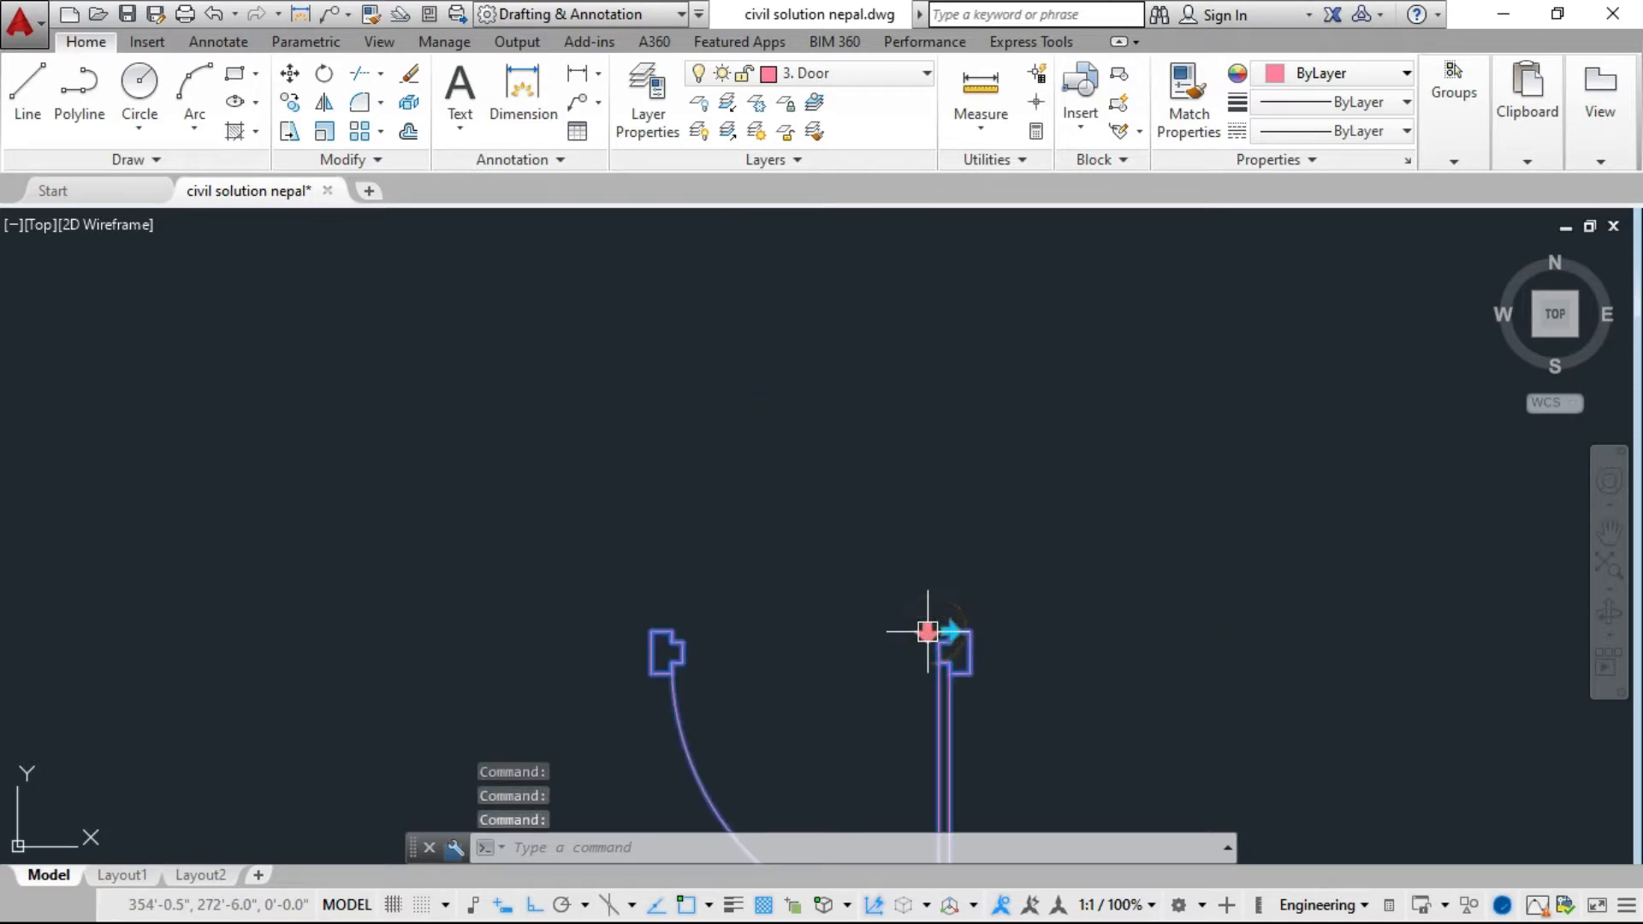
left_click(929, 632)
left_click(949, 632)
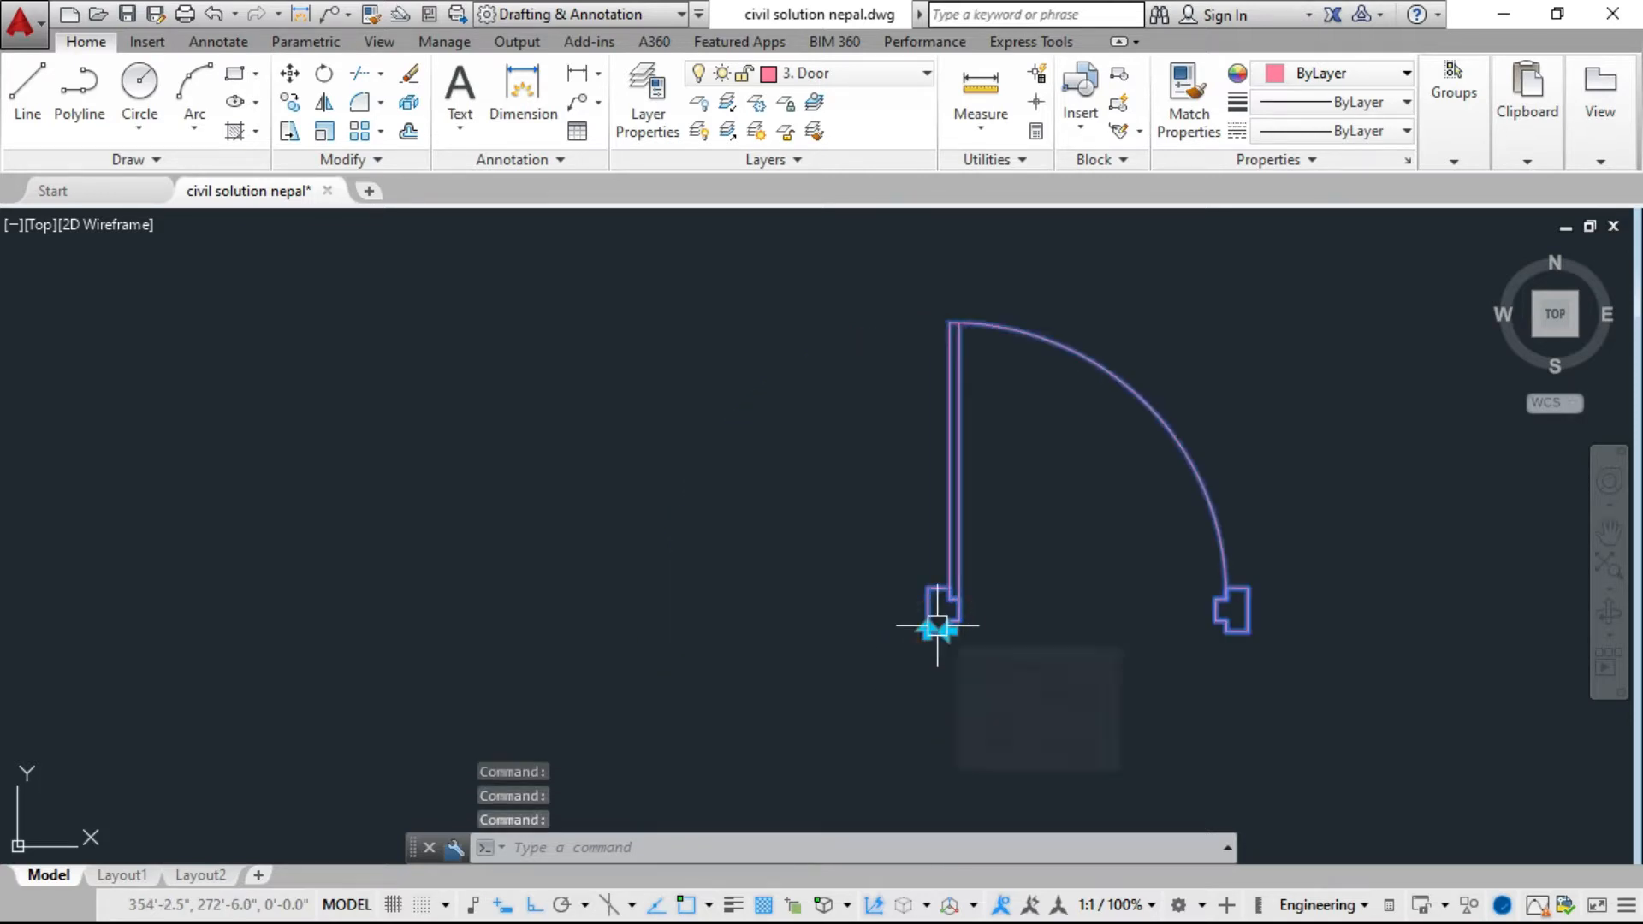
left_click(931, 632)
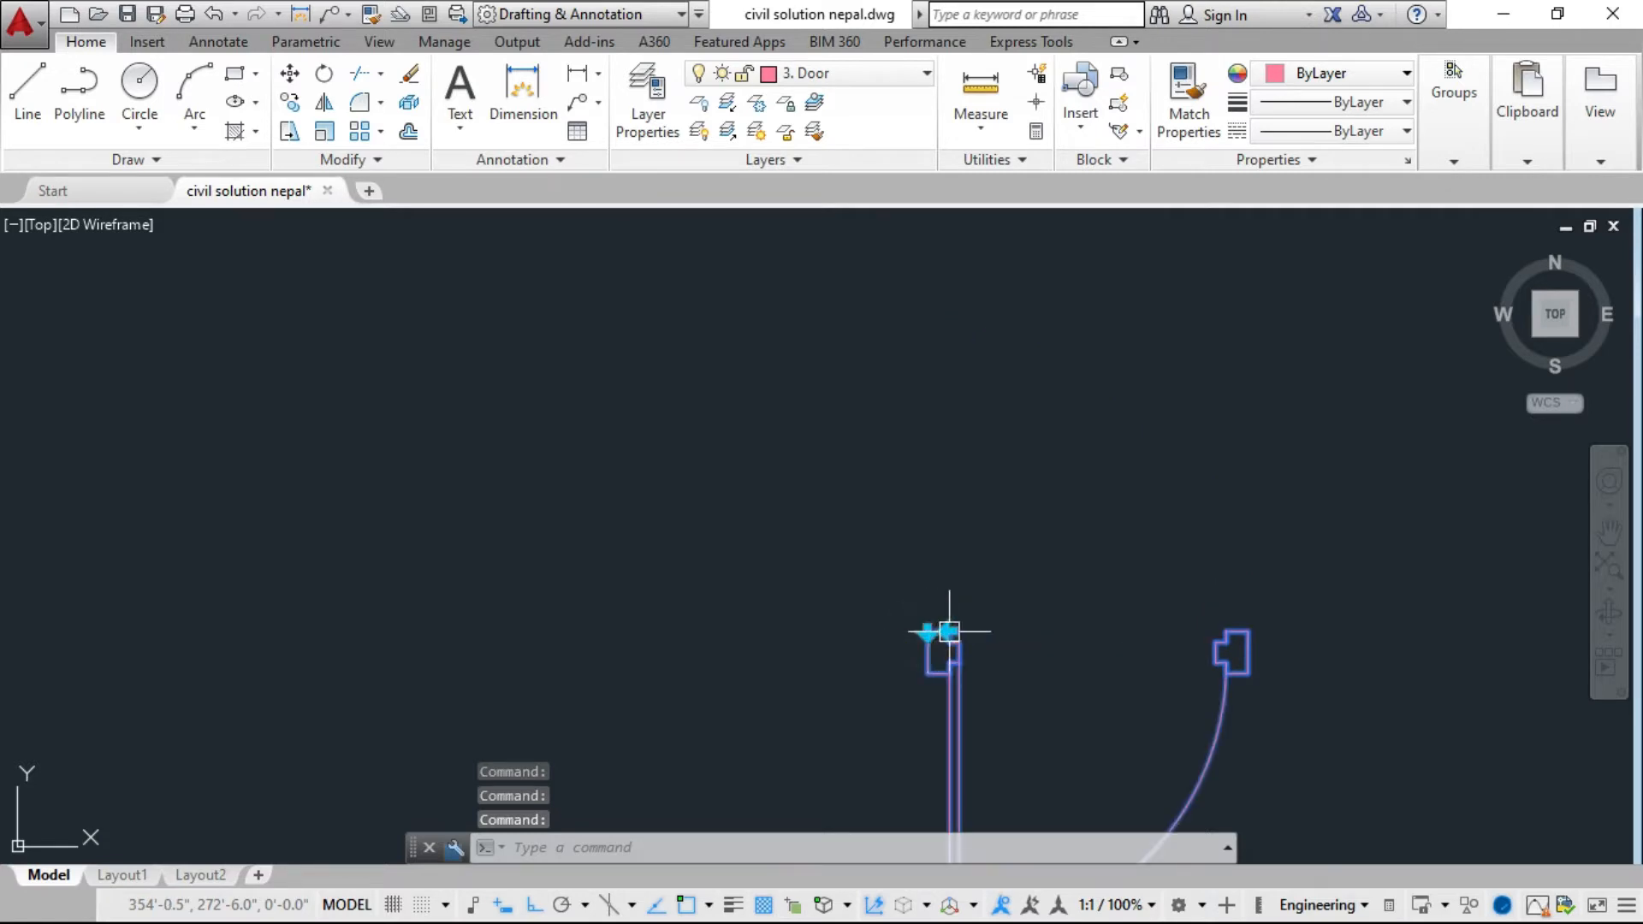
left_click(950, 632)
left_click(928, 633)
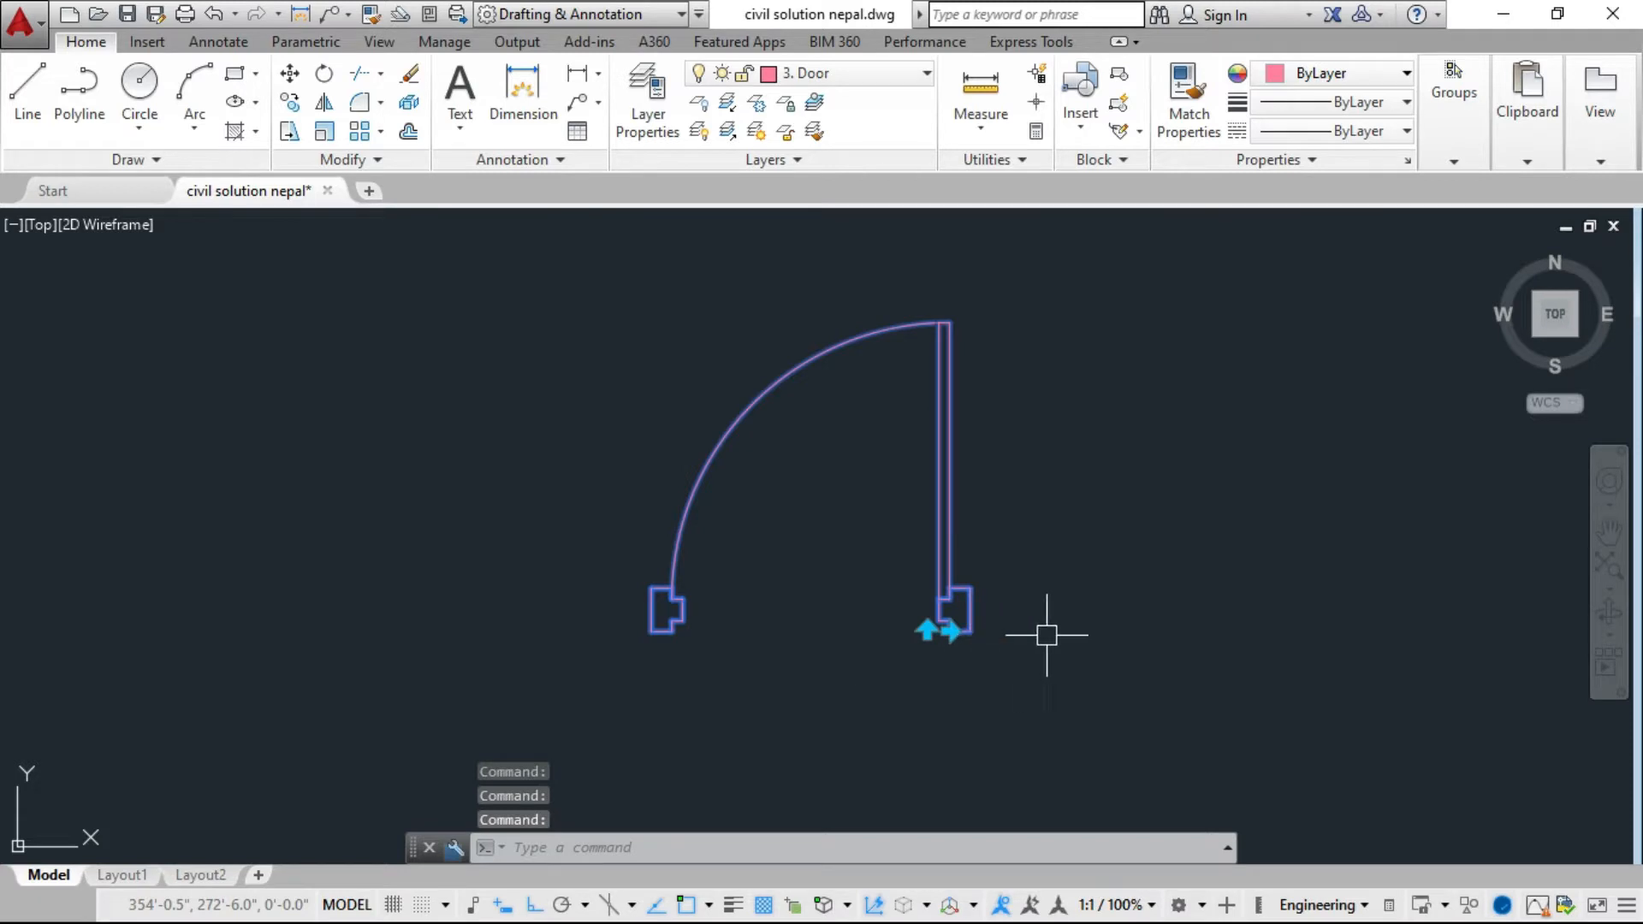
Flip the dynamic door block horizontally to a left hinge and back to a right hinge.
left_click(949, 632)
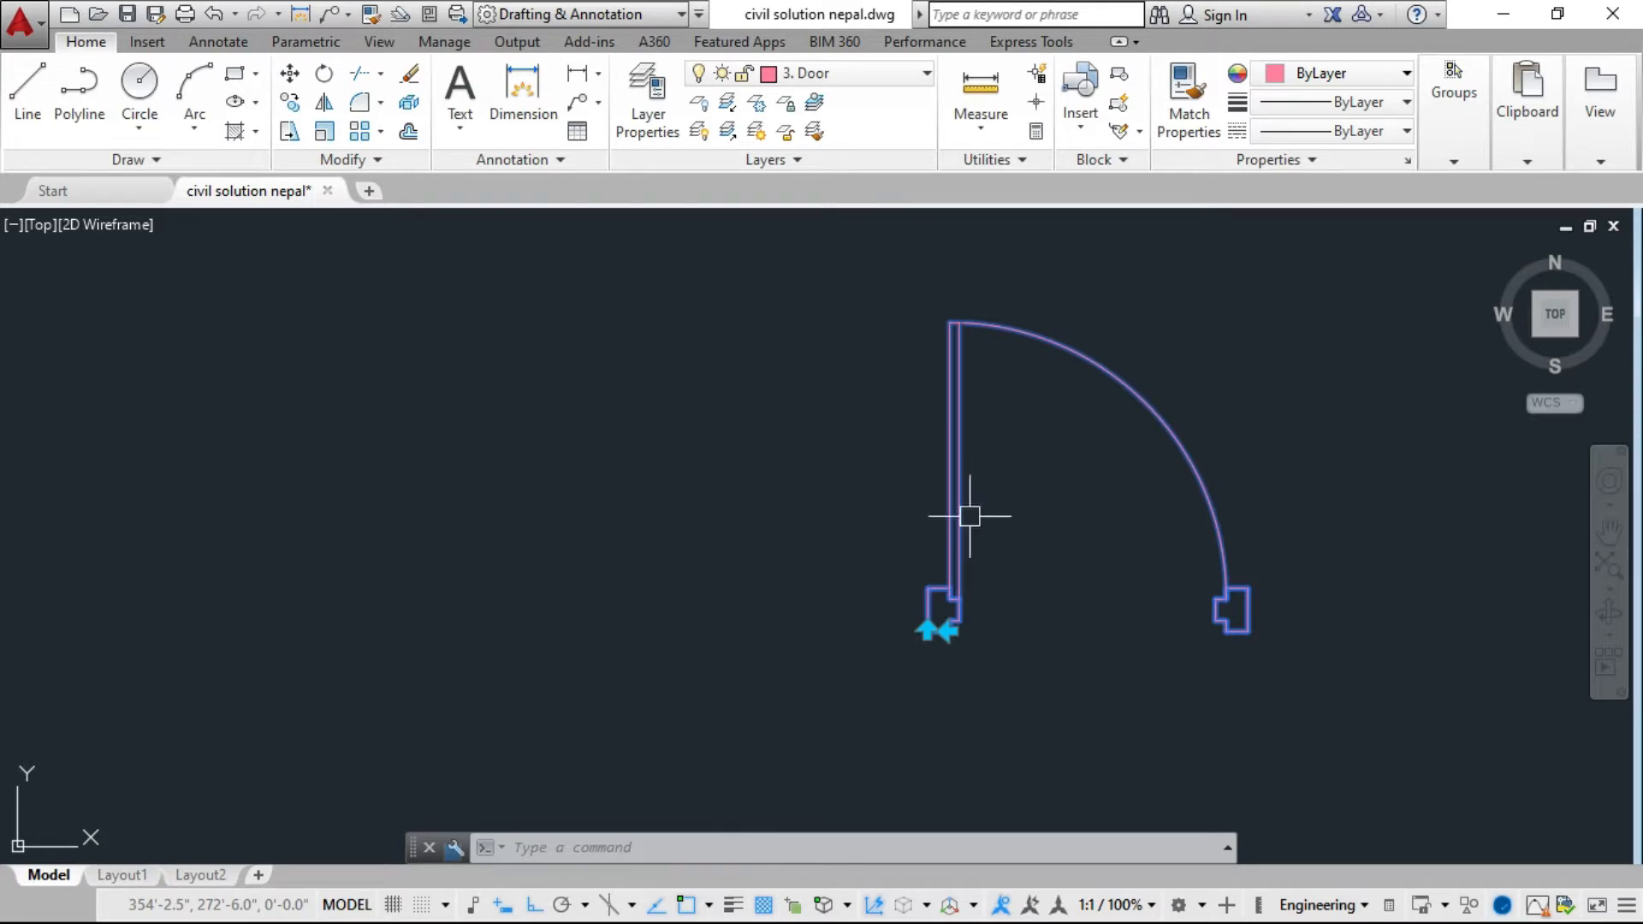
middle_click_drag(1041, 548, 860, 548)
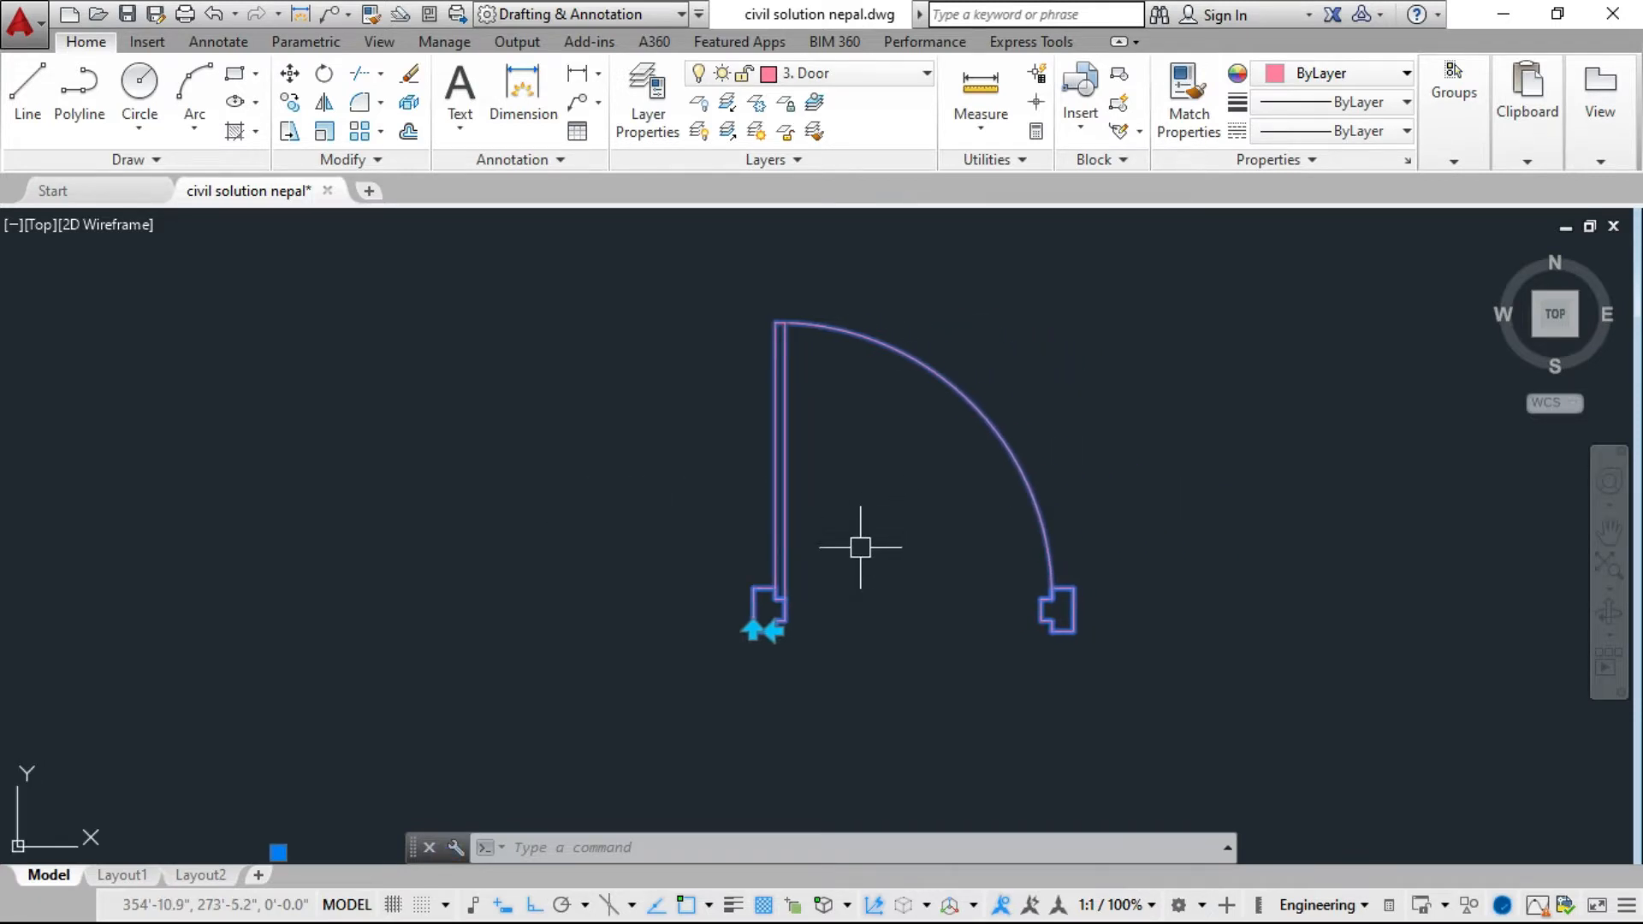
left_click(774, 631)
left_click(773, 631)
left_click(774, 630)
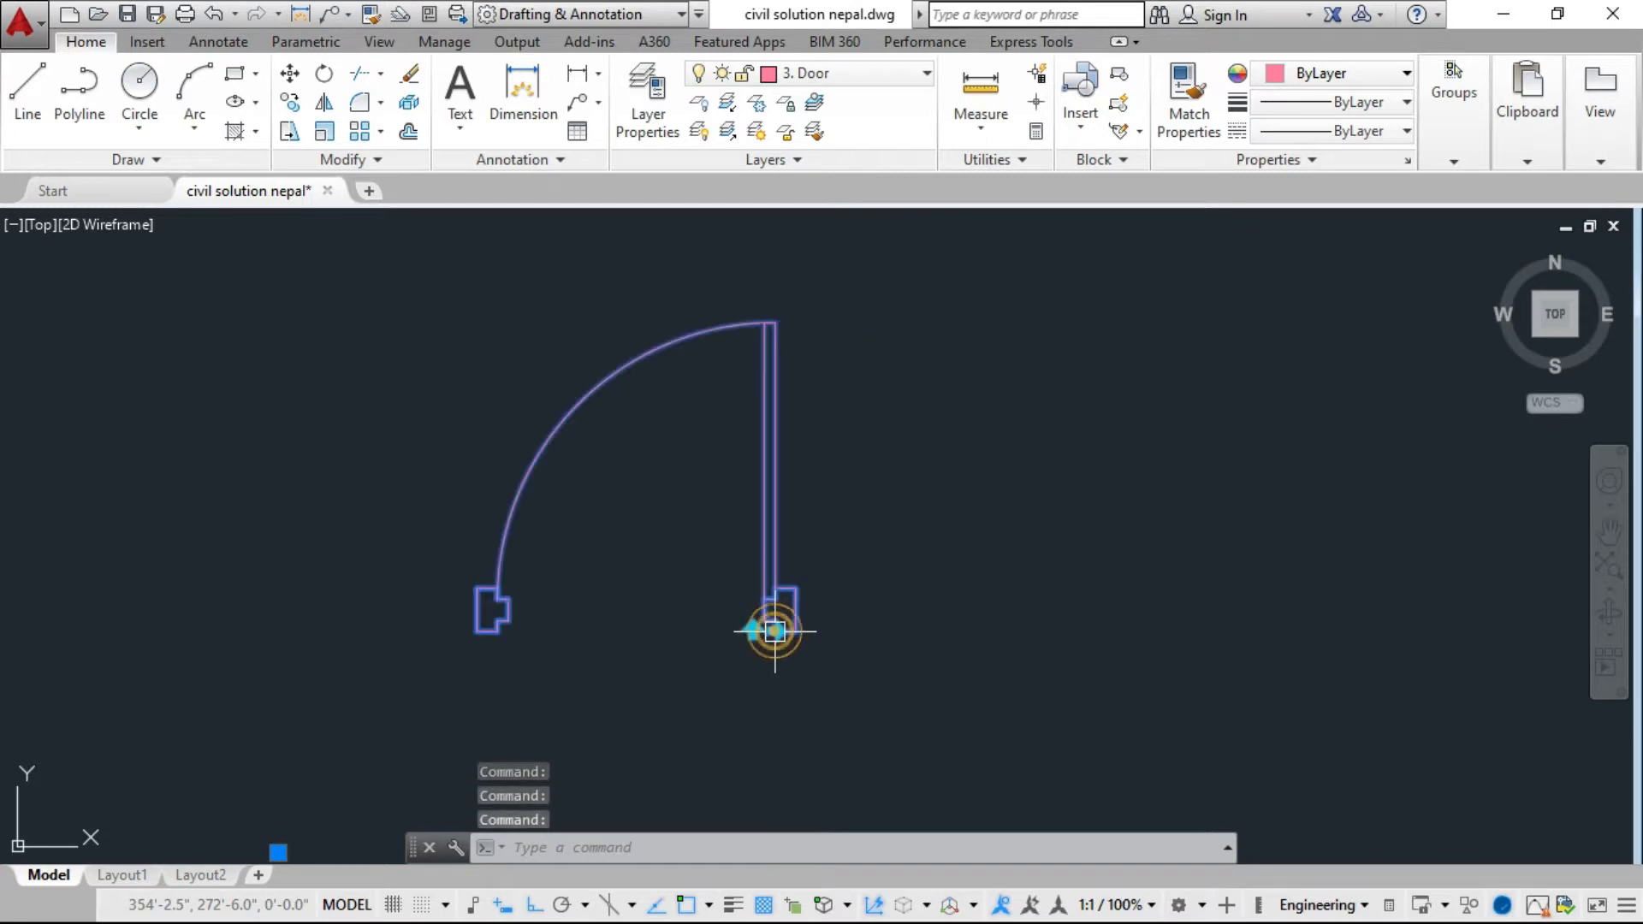
Examine the plain door drawing beside the dynamic block by selecting its swing arc and leaf as separate objects.
scroll(752, 532, "down", 5)
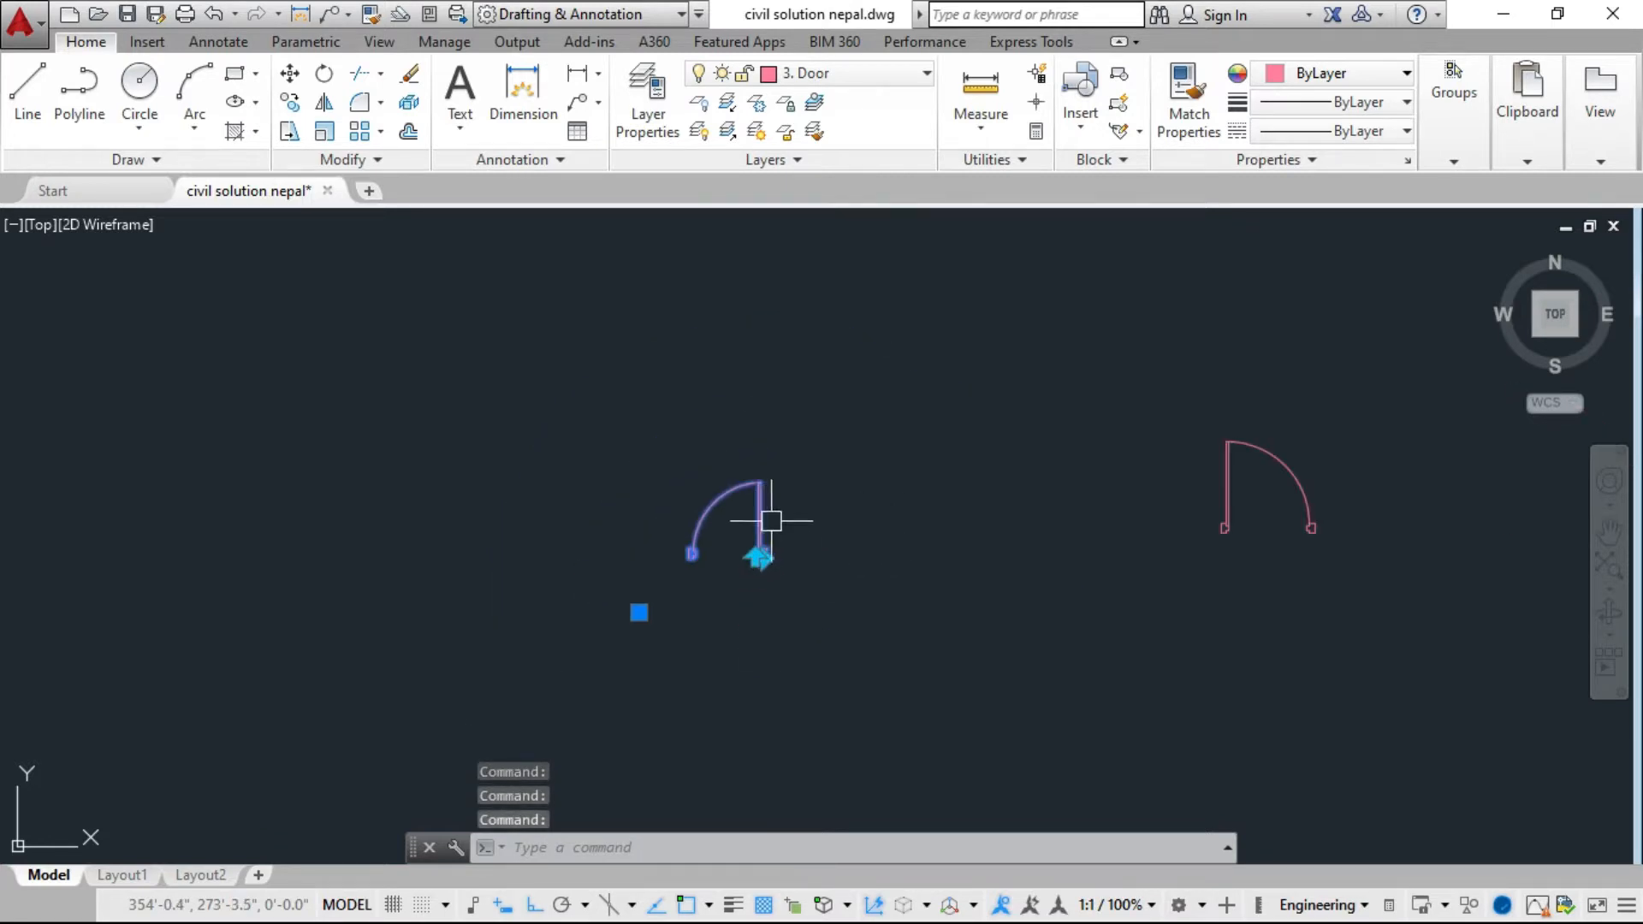
scroll(916, 514, "down", 4)
scroll(1166, 505, "up", 4)
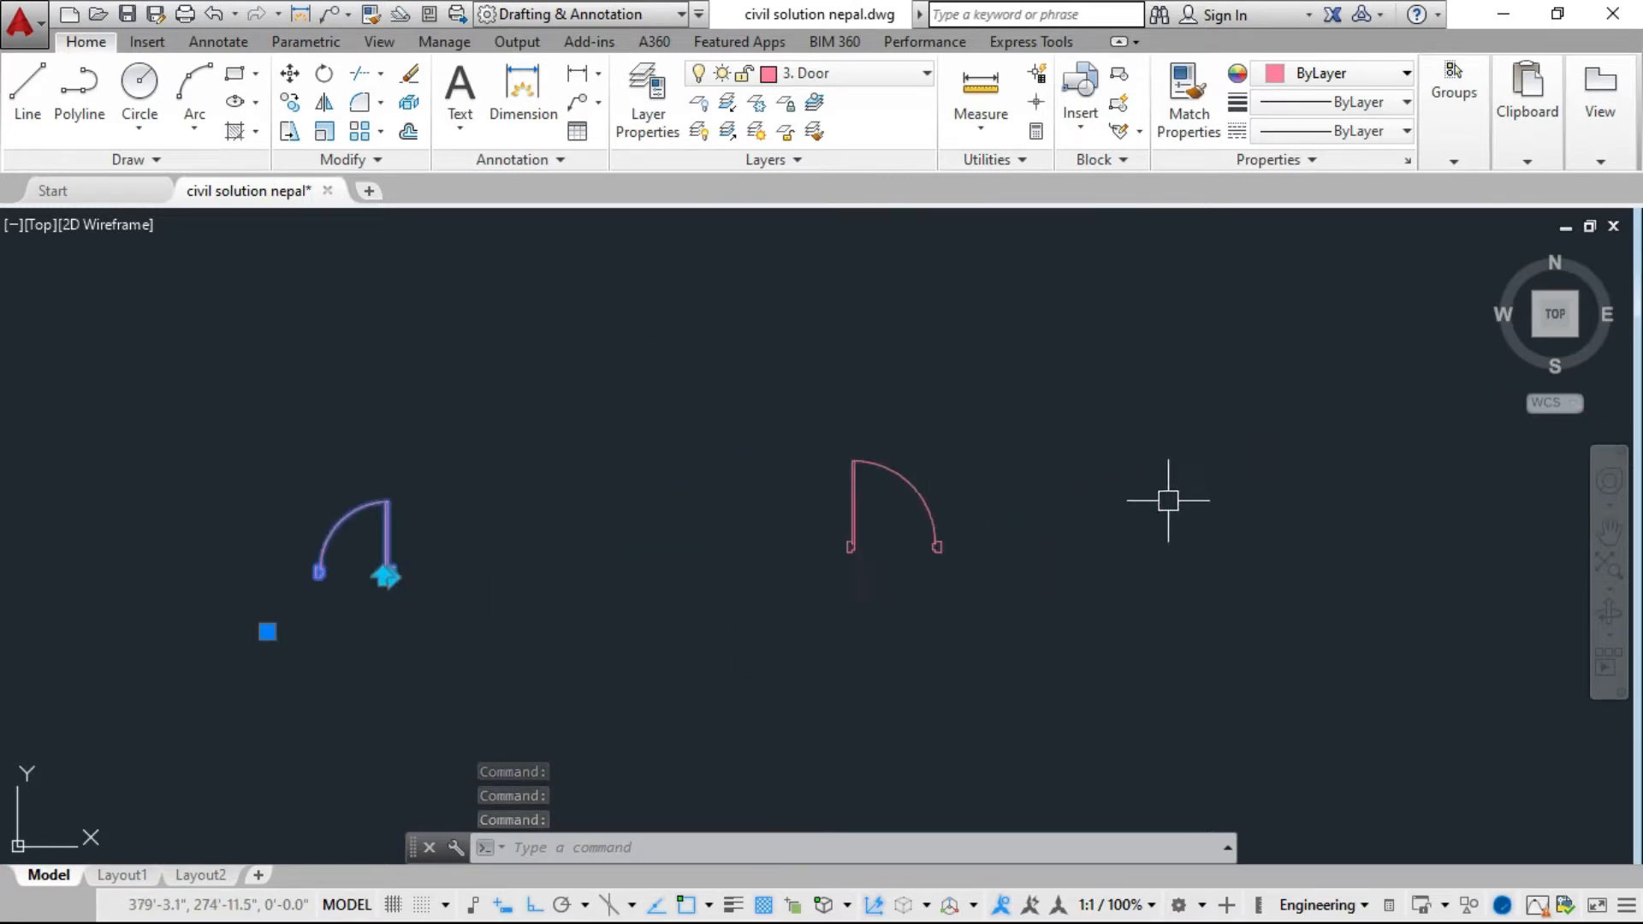
scroll(781, 517, "up", 2)
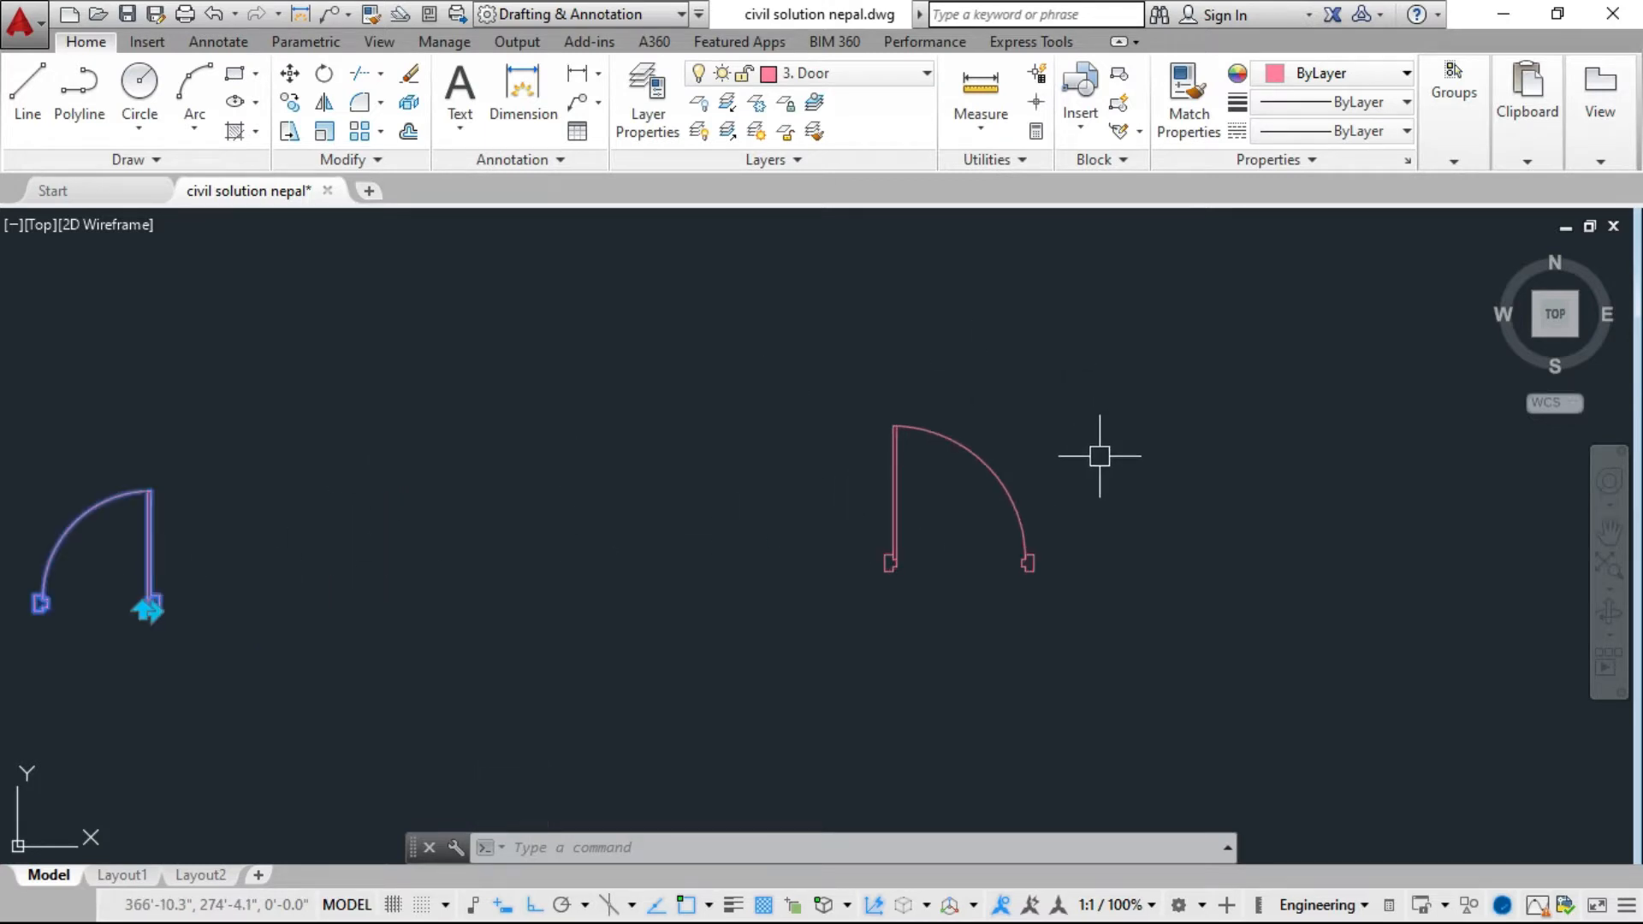
scroll(947, 465, "up", 5)
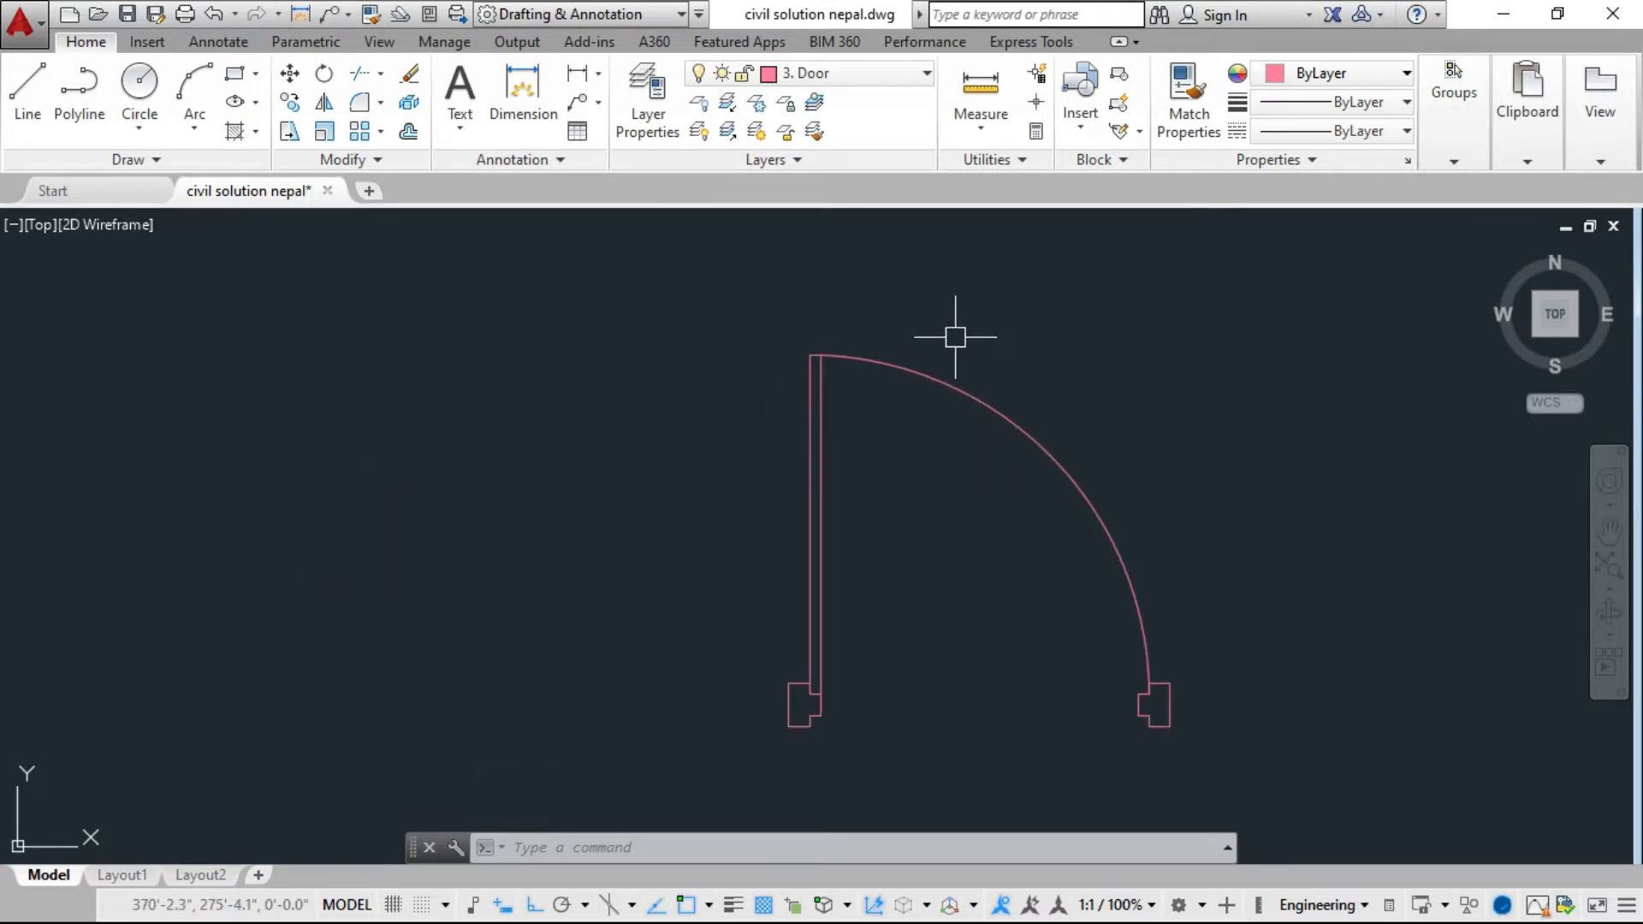
left_click(946, 386)
left_click(847, 425)
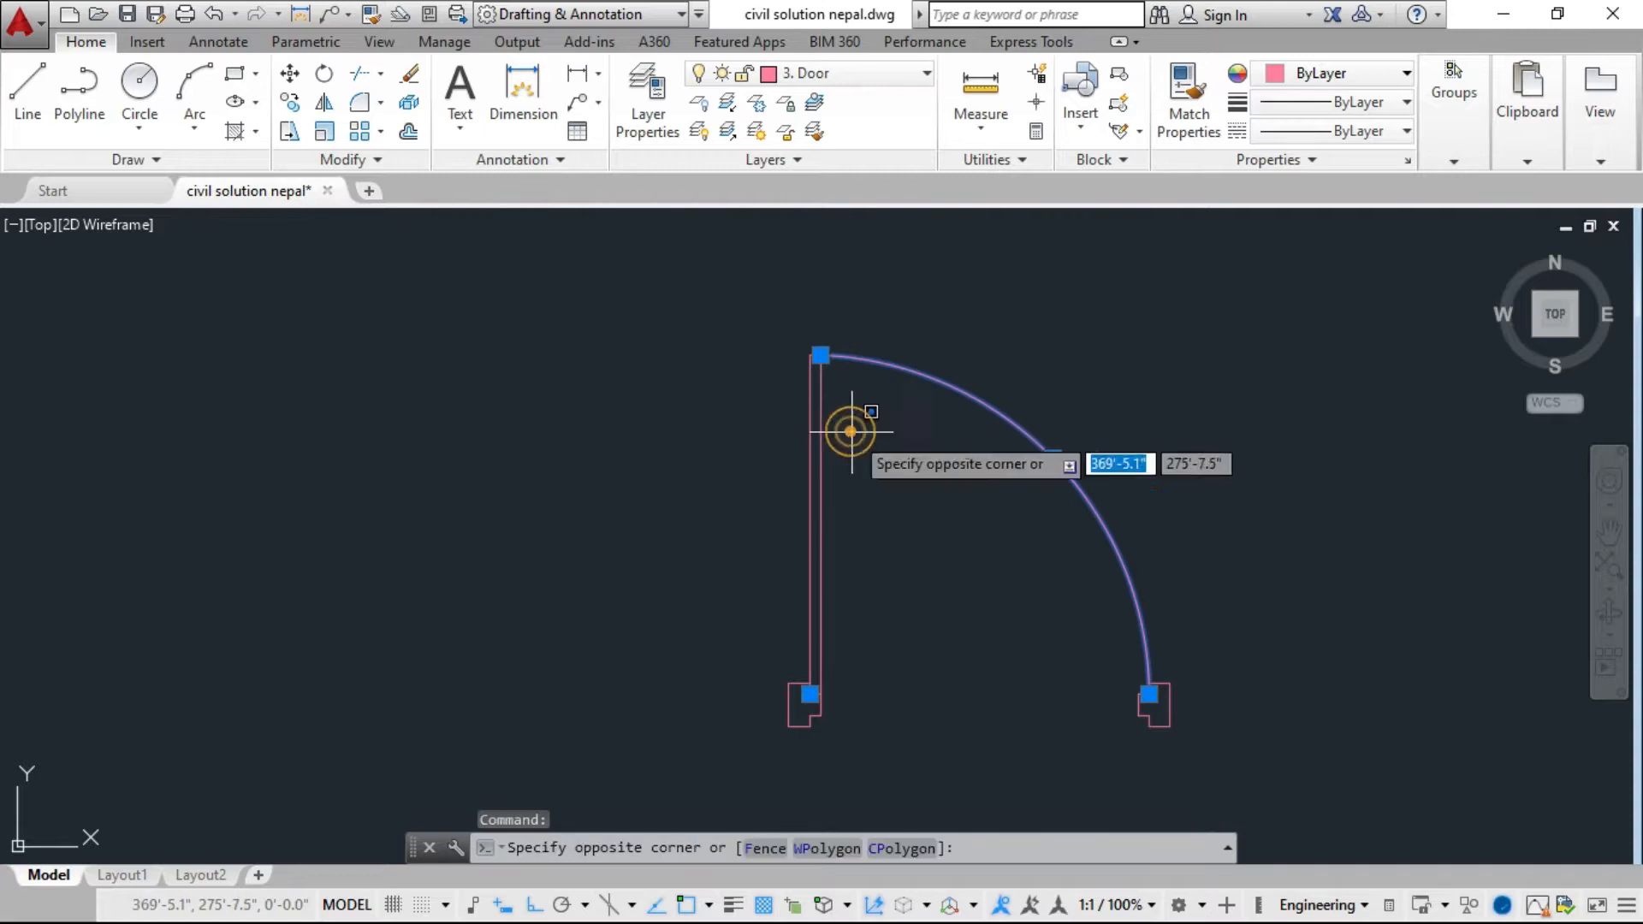
left_click(748, 391)
key("Escape")
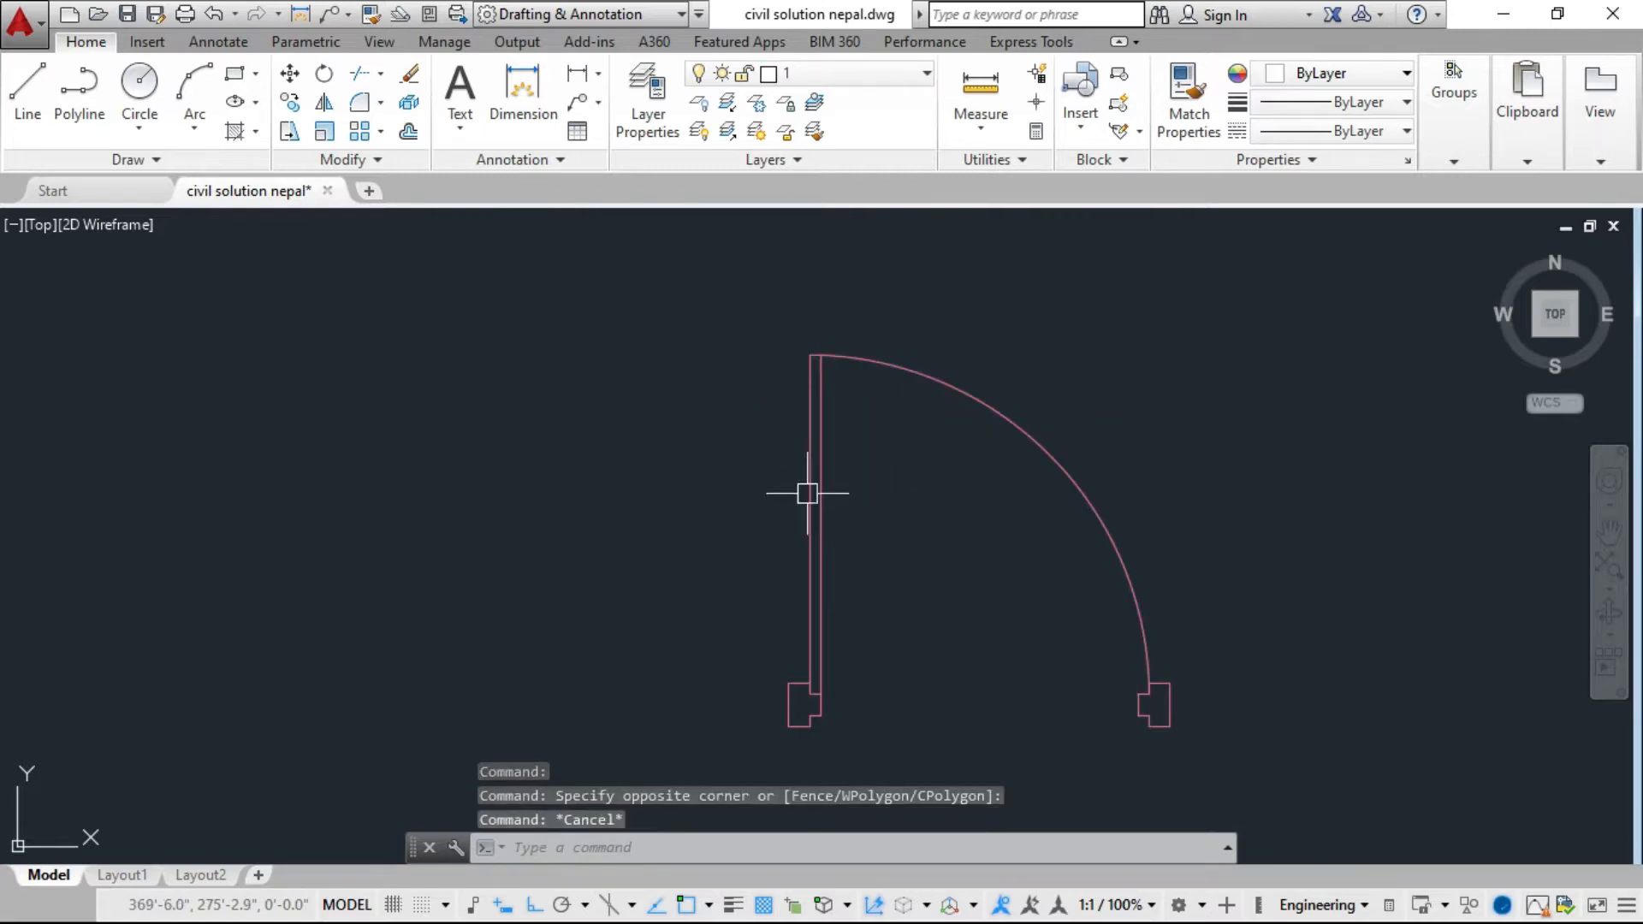
left_click(819, 485)
key("Escape")
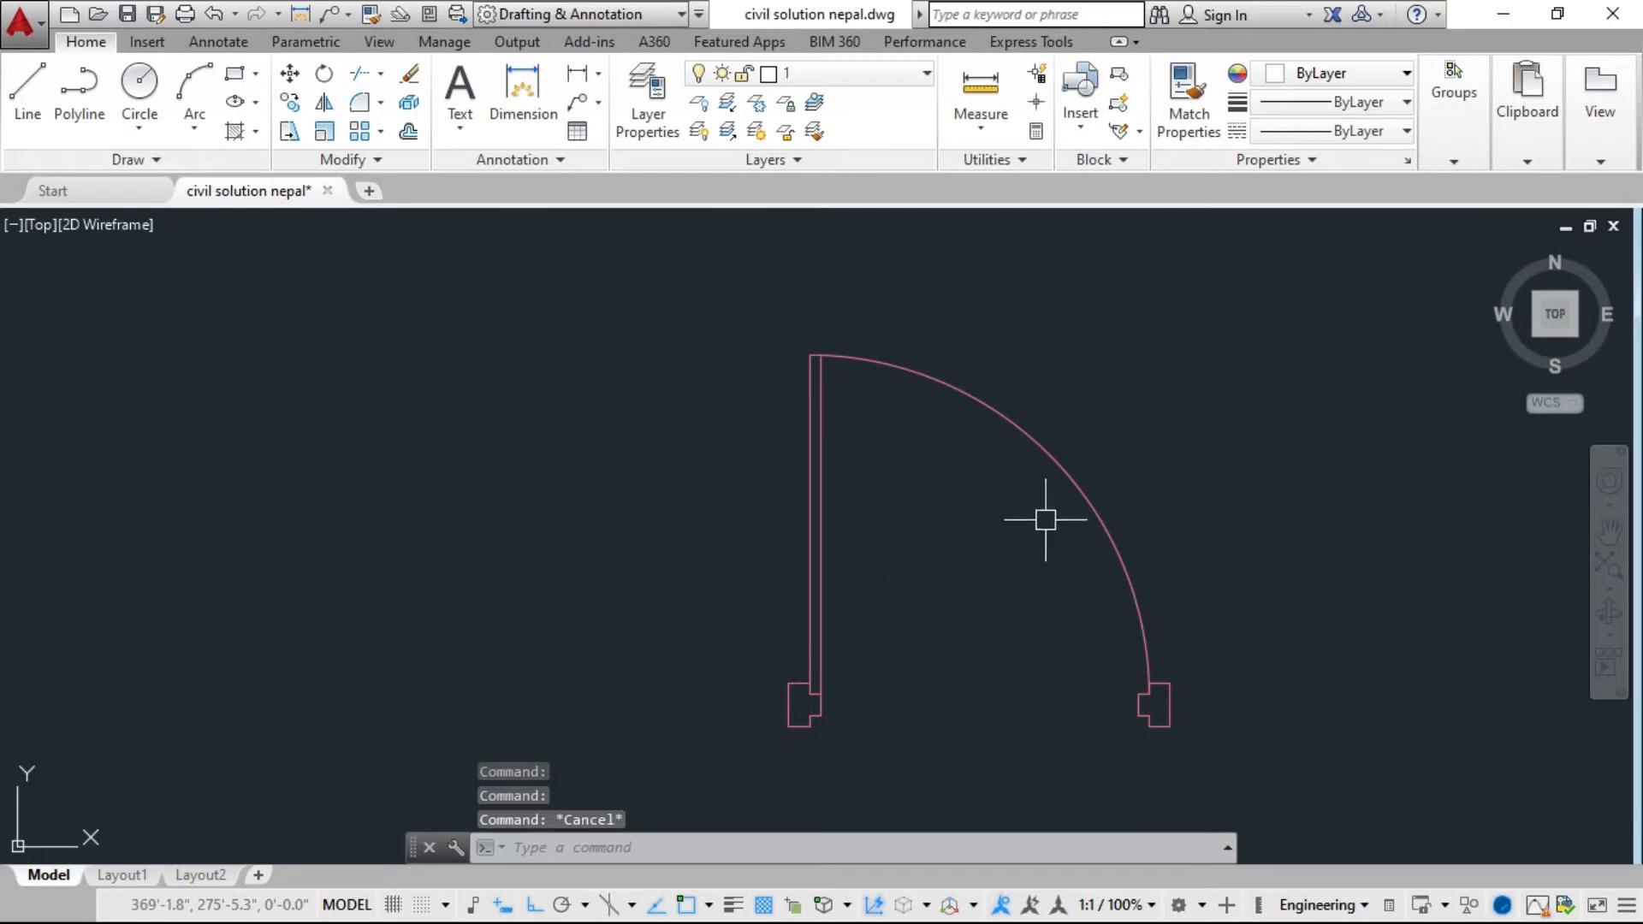
middle_click_drag(993, 578, 865, 576)
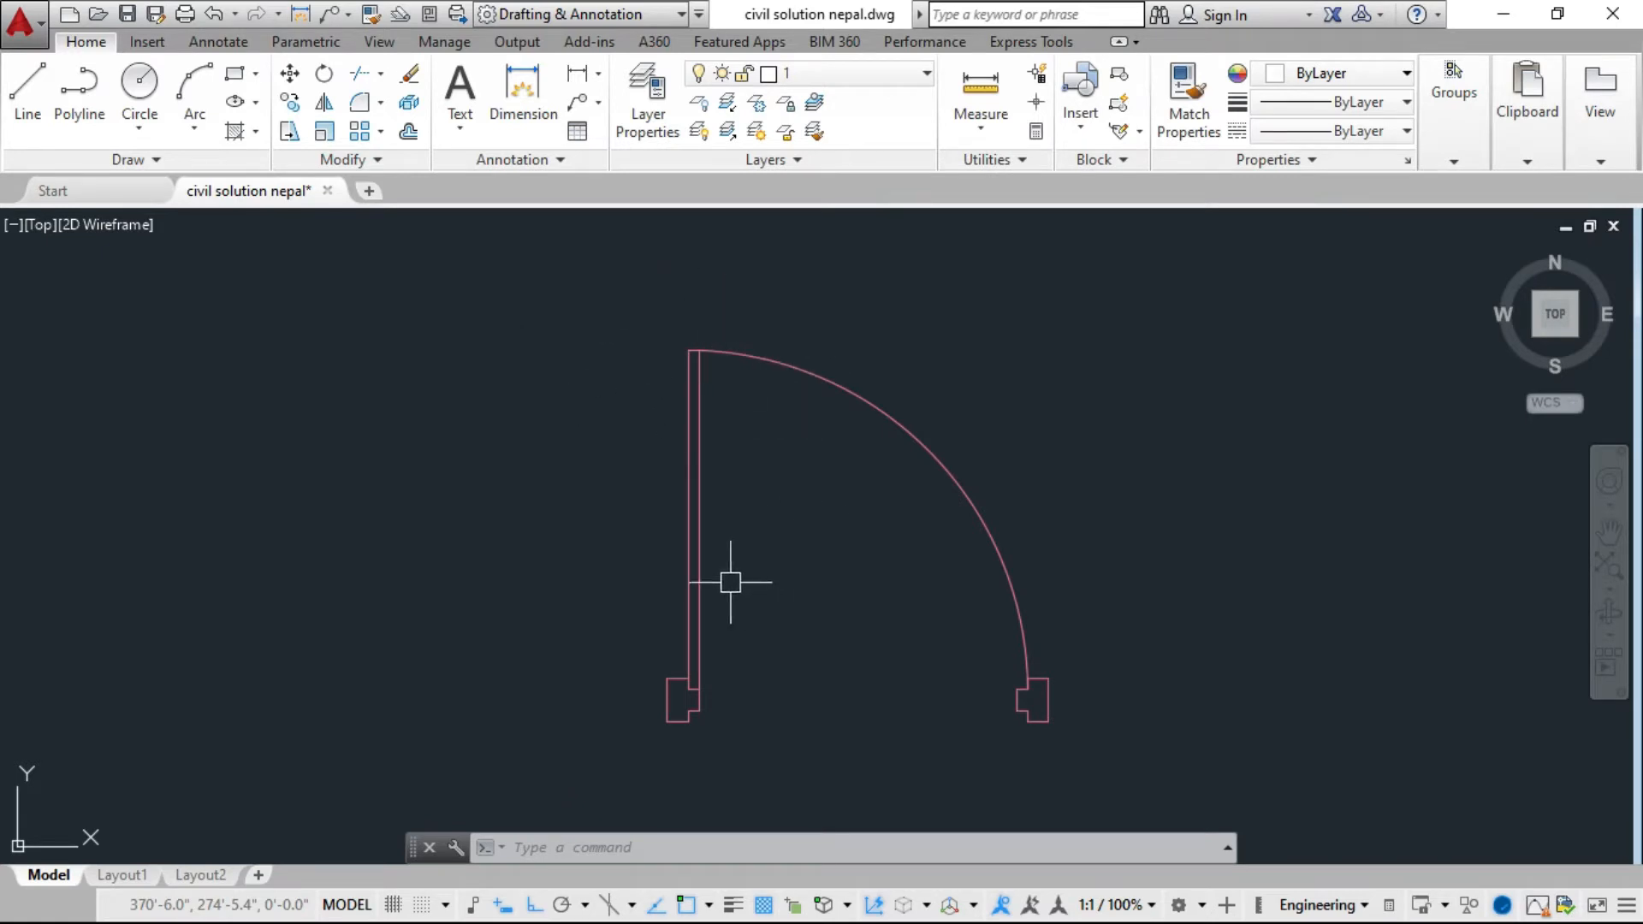
Begin a block definition named door with its base point at the lower-left corner of the left door jamb.
key("Escape")
key("Escape")
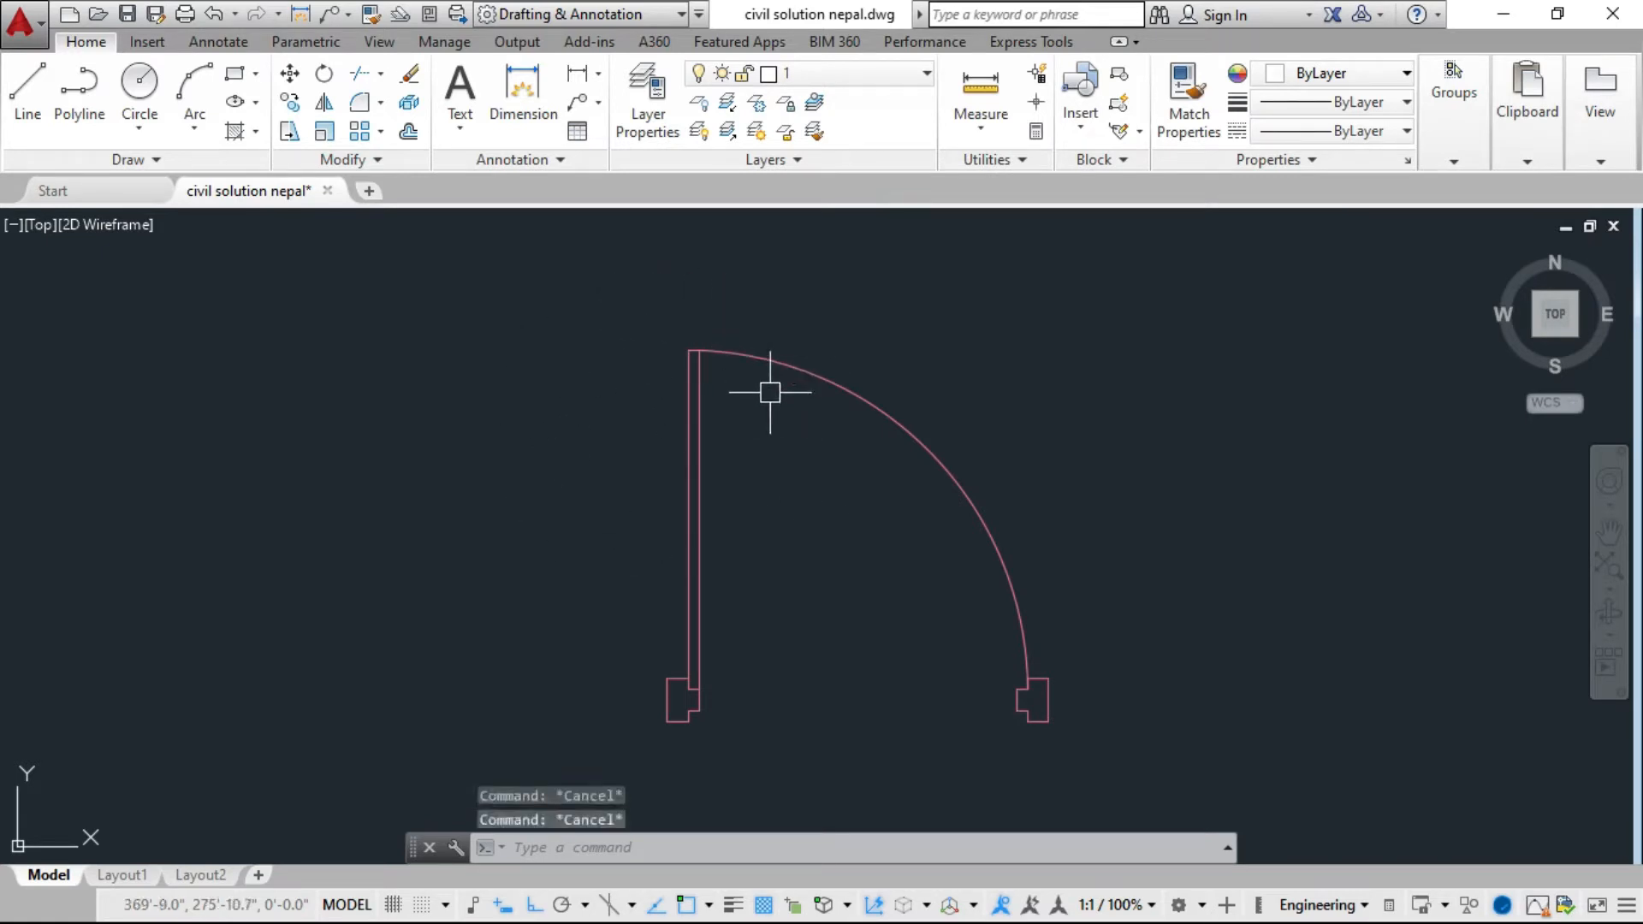
type("b")
key("Return")
type("door")
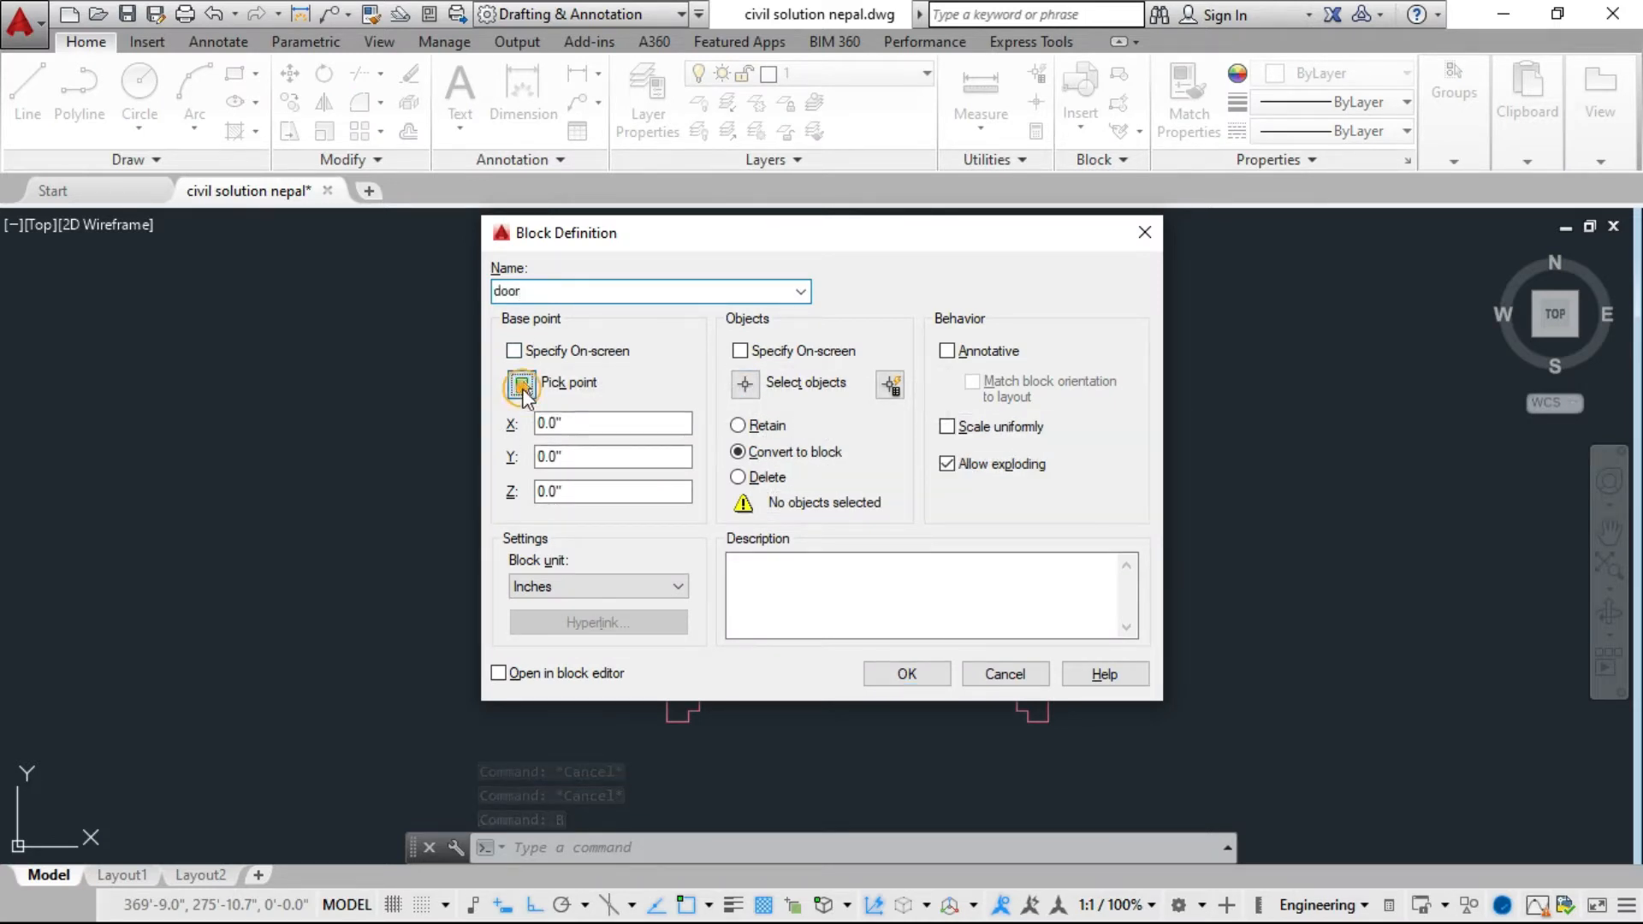
left_click(521, 385)
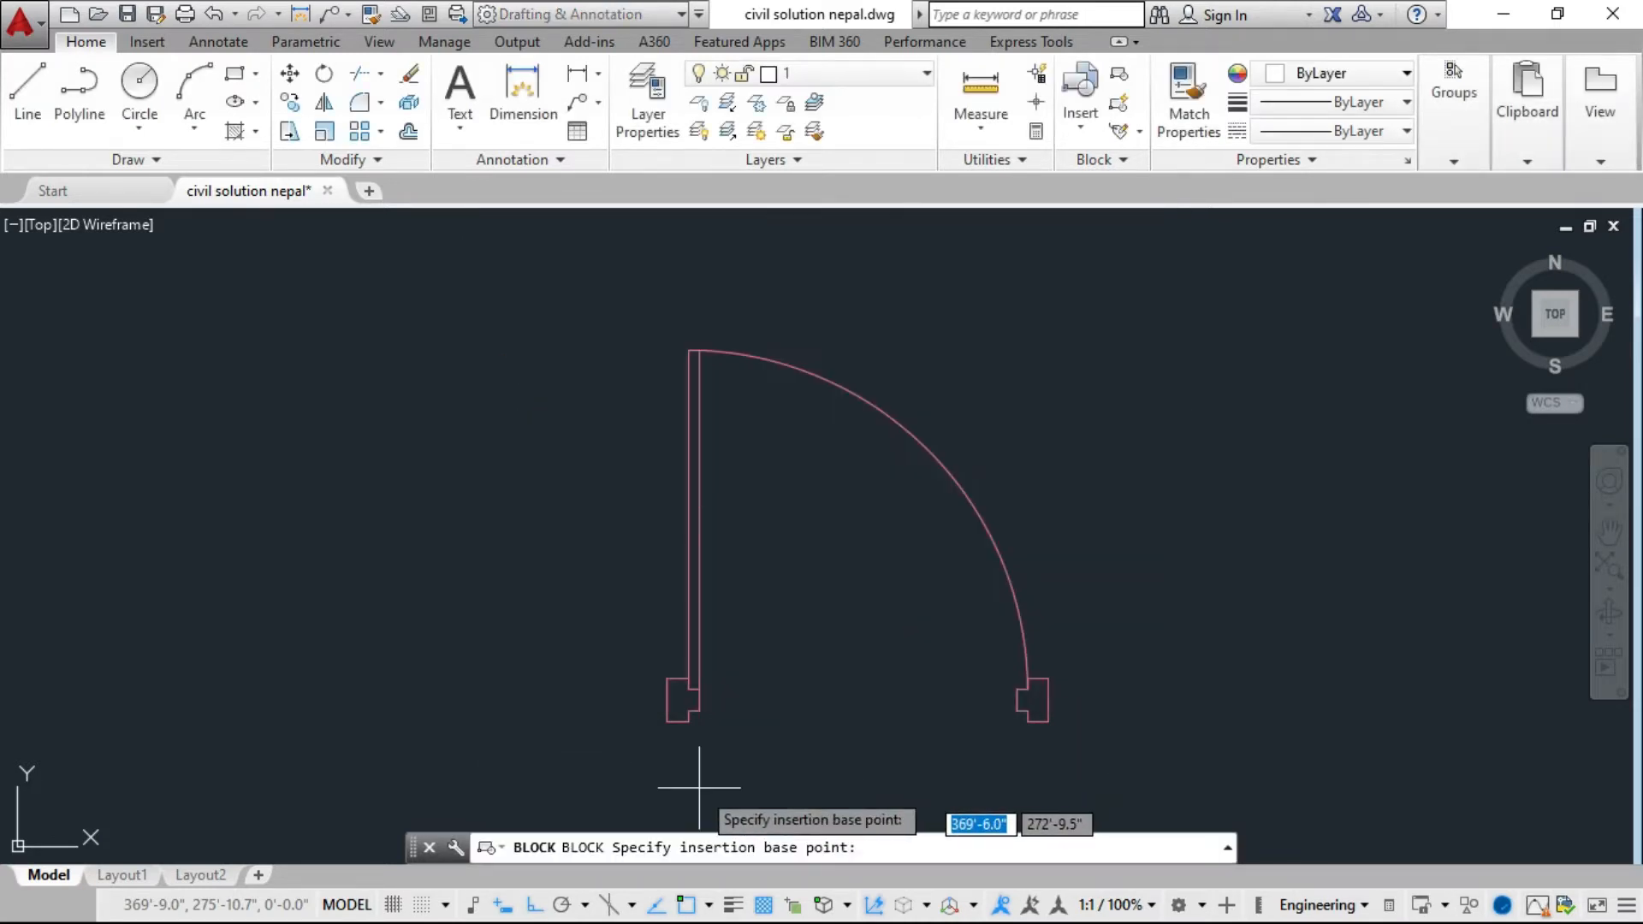
left_click(667, 721)
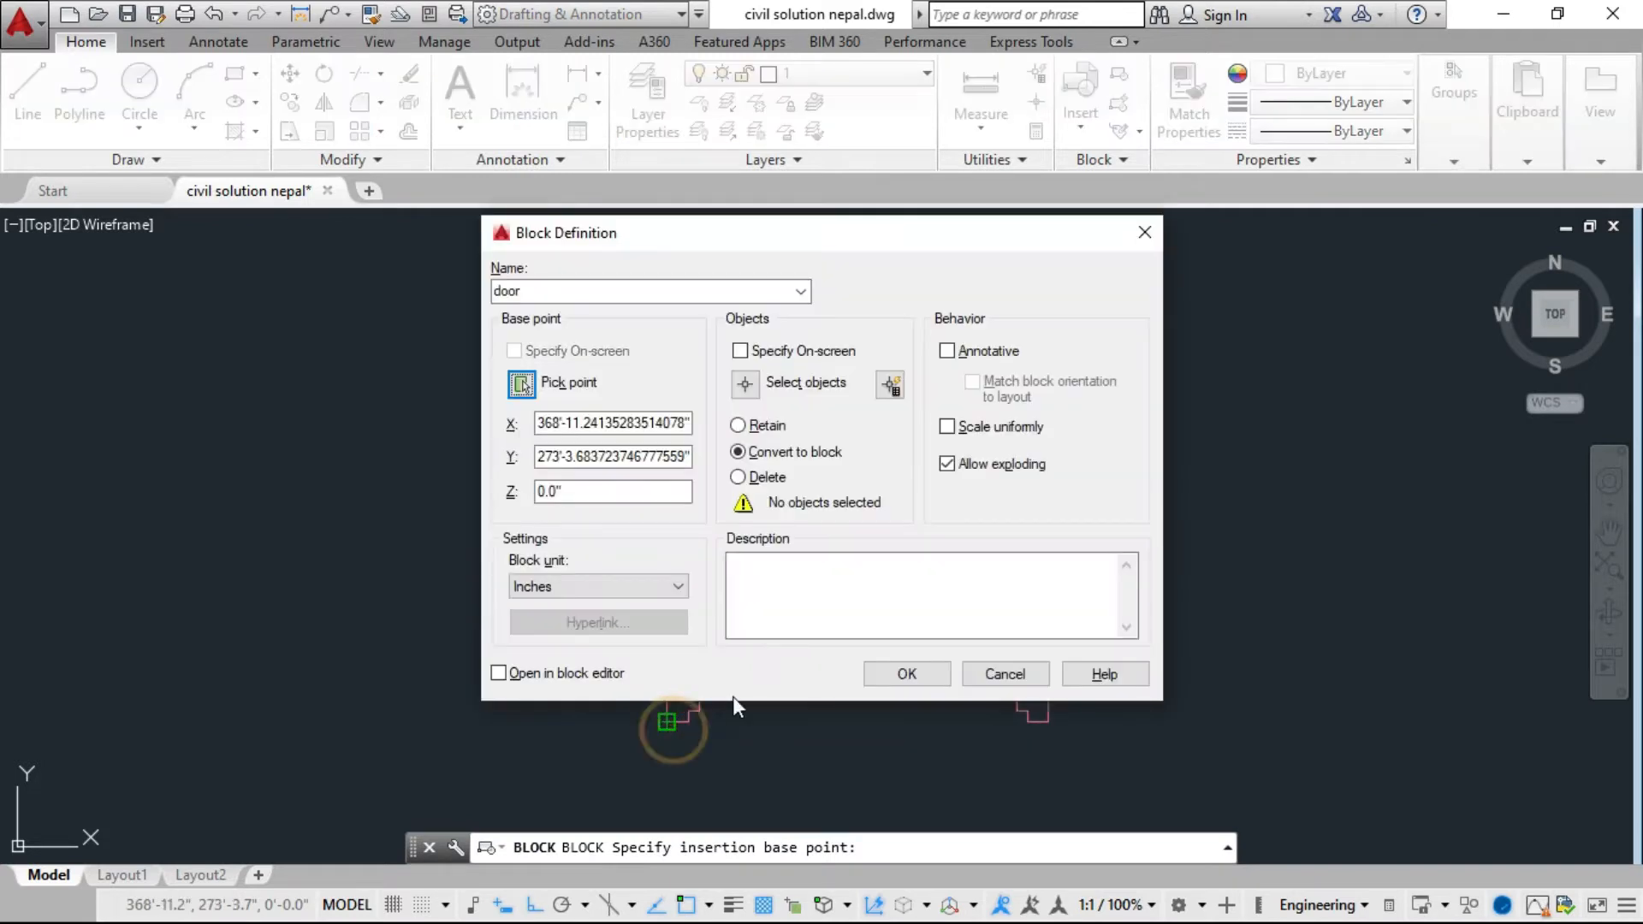
Include the whole door drawing in the block definition and create the block.
left_click(745, 385)
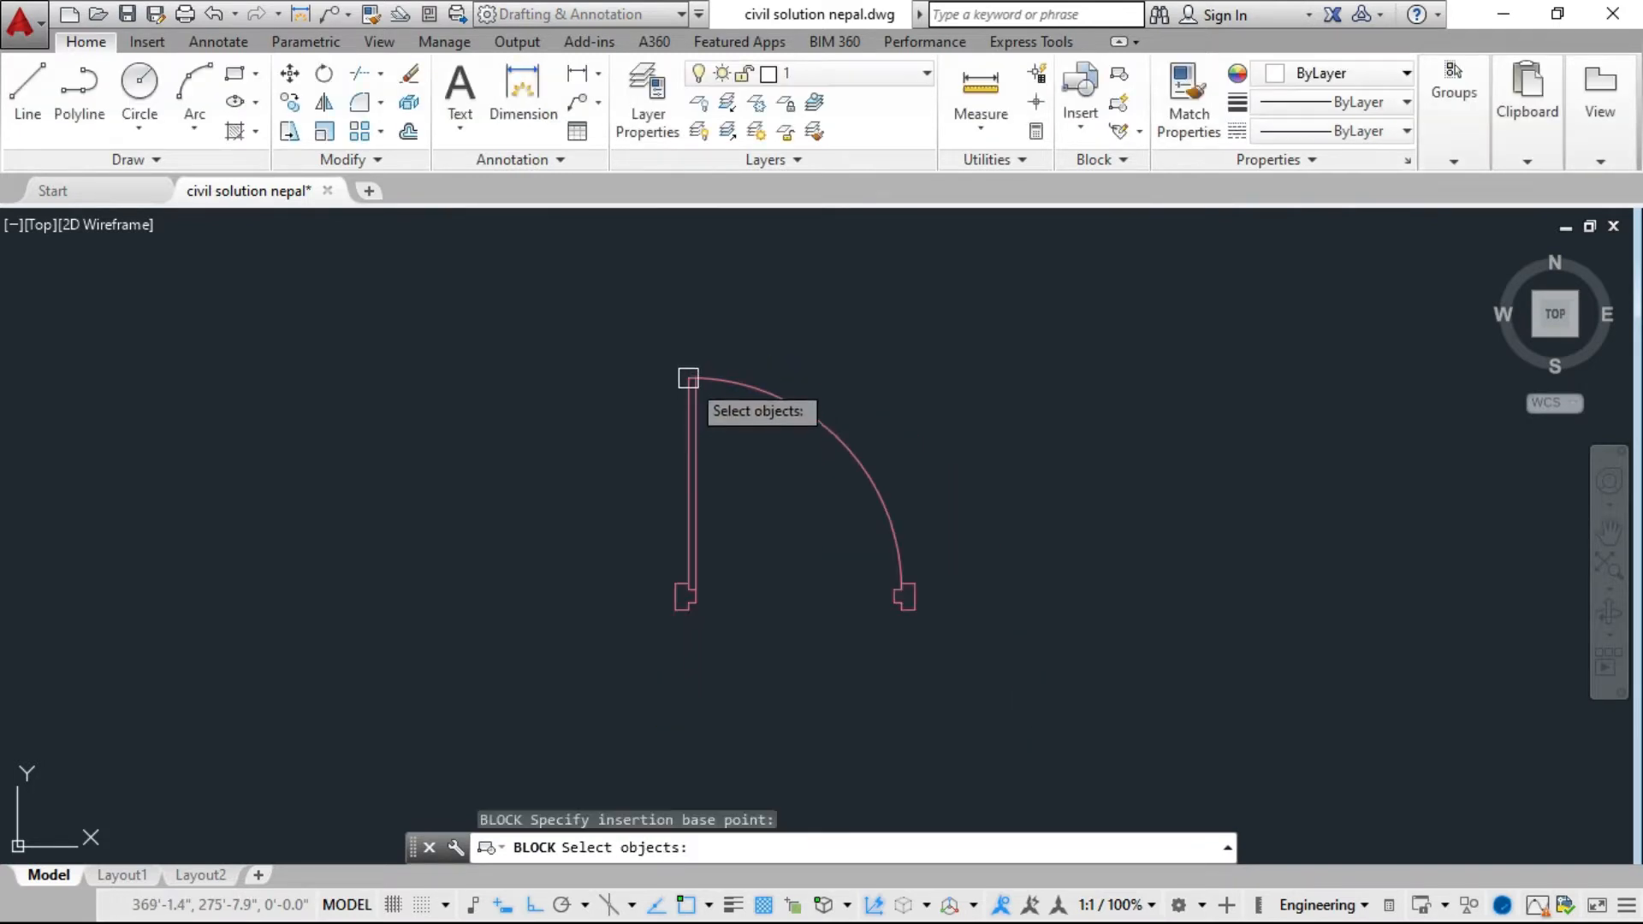
left_click(640, 362)
left_click(1024, 650)
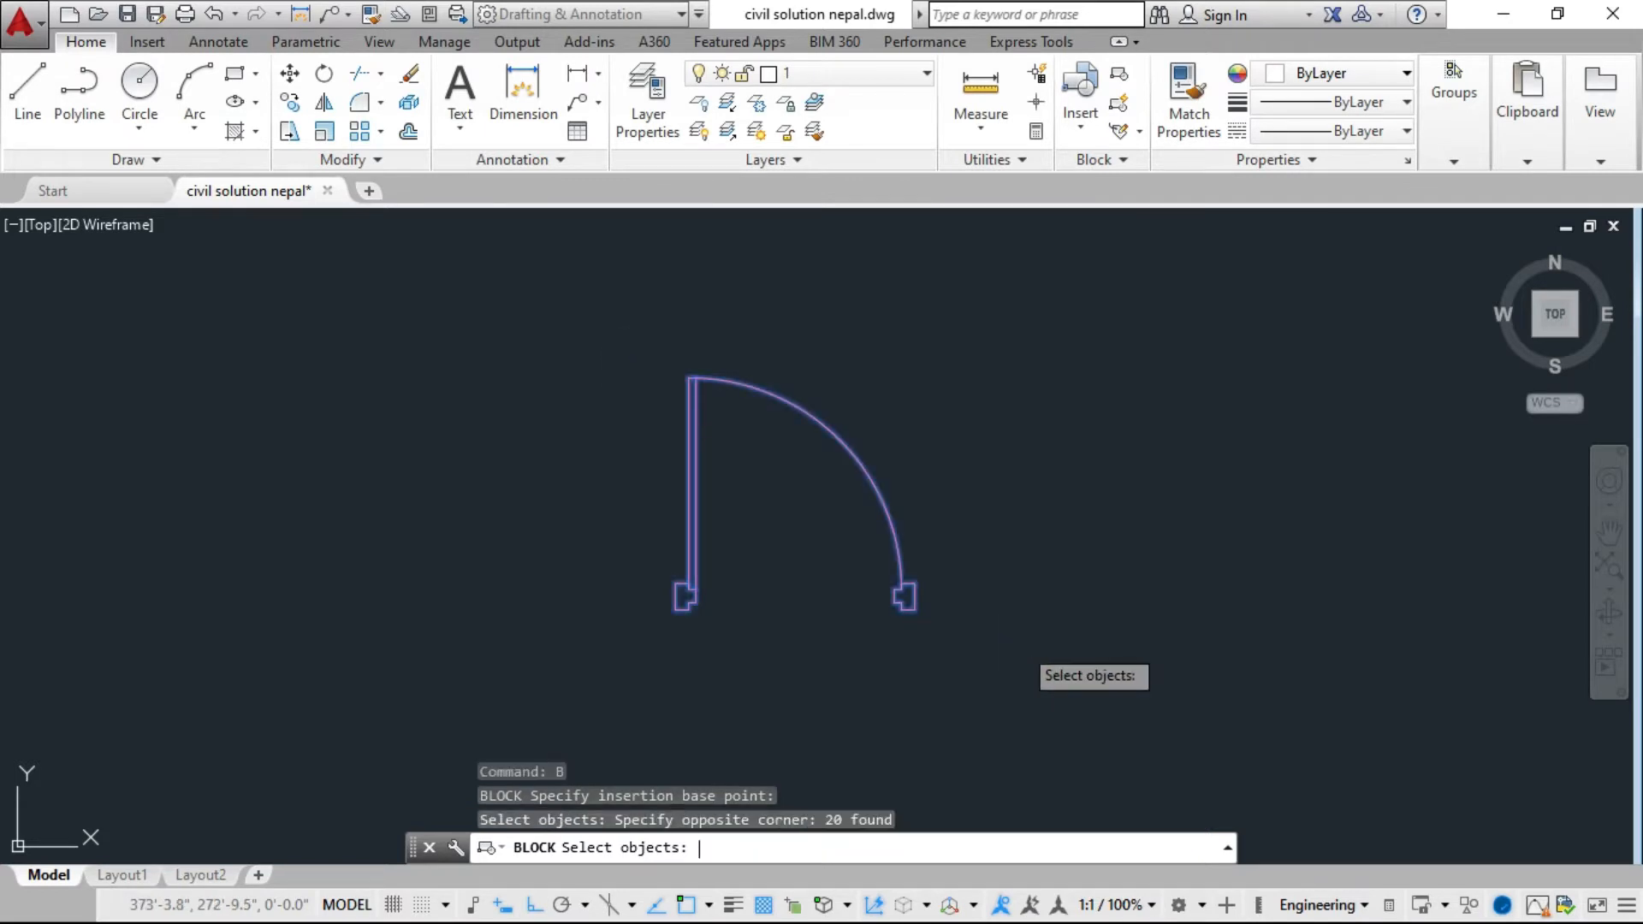
key("Return")
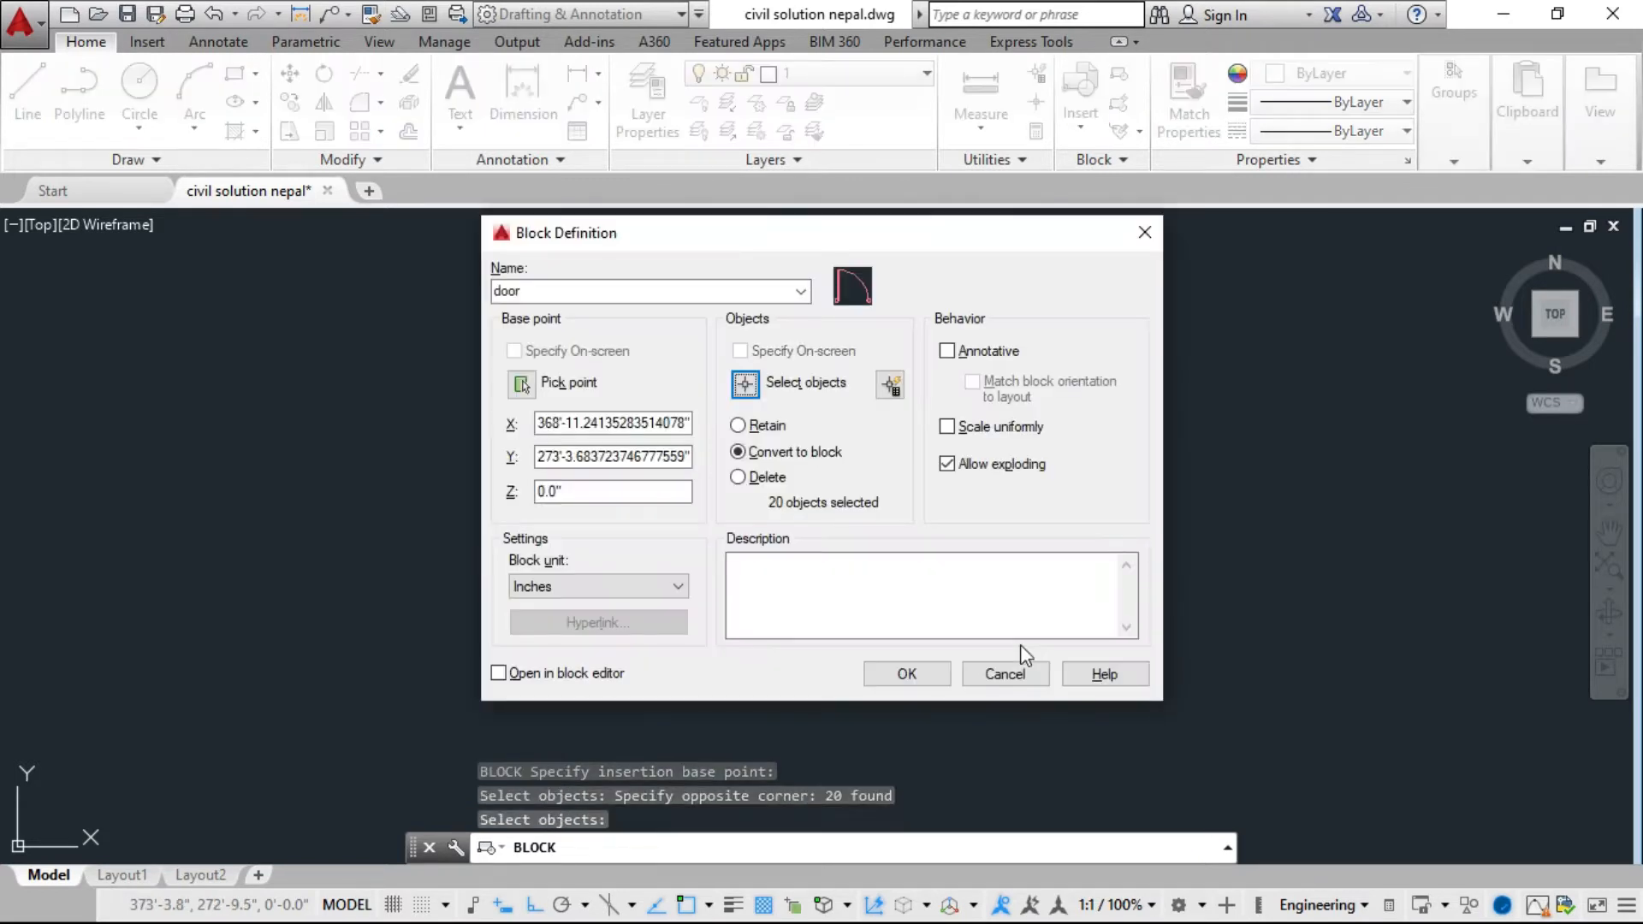
left_click(881, 676)
Select the new door block and examine its geometry and insertion grip, then clear the selection.
left_click(880, 496)
scroll(668, 576, "down", 2)
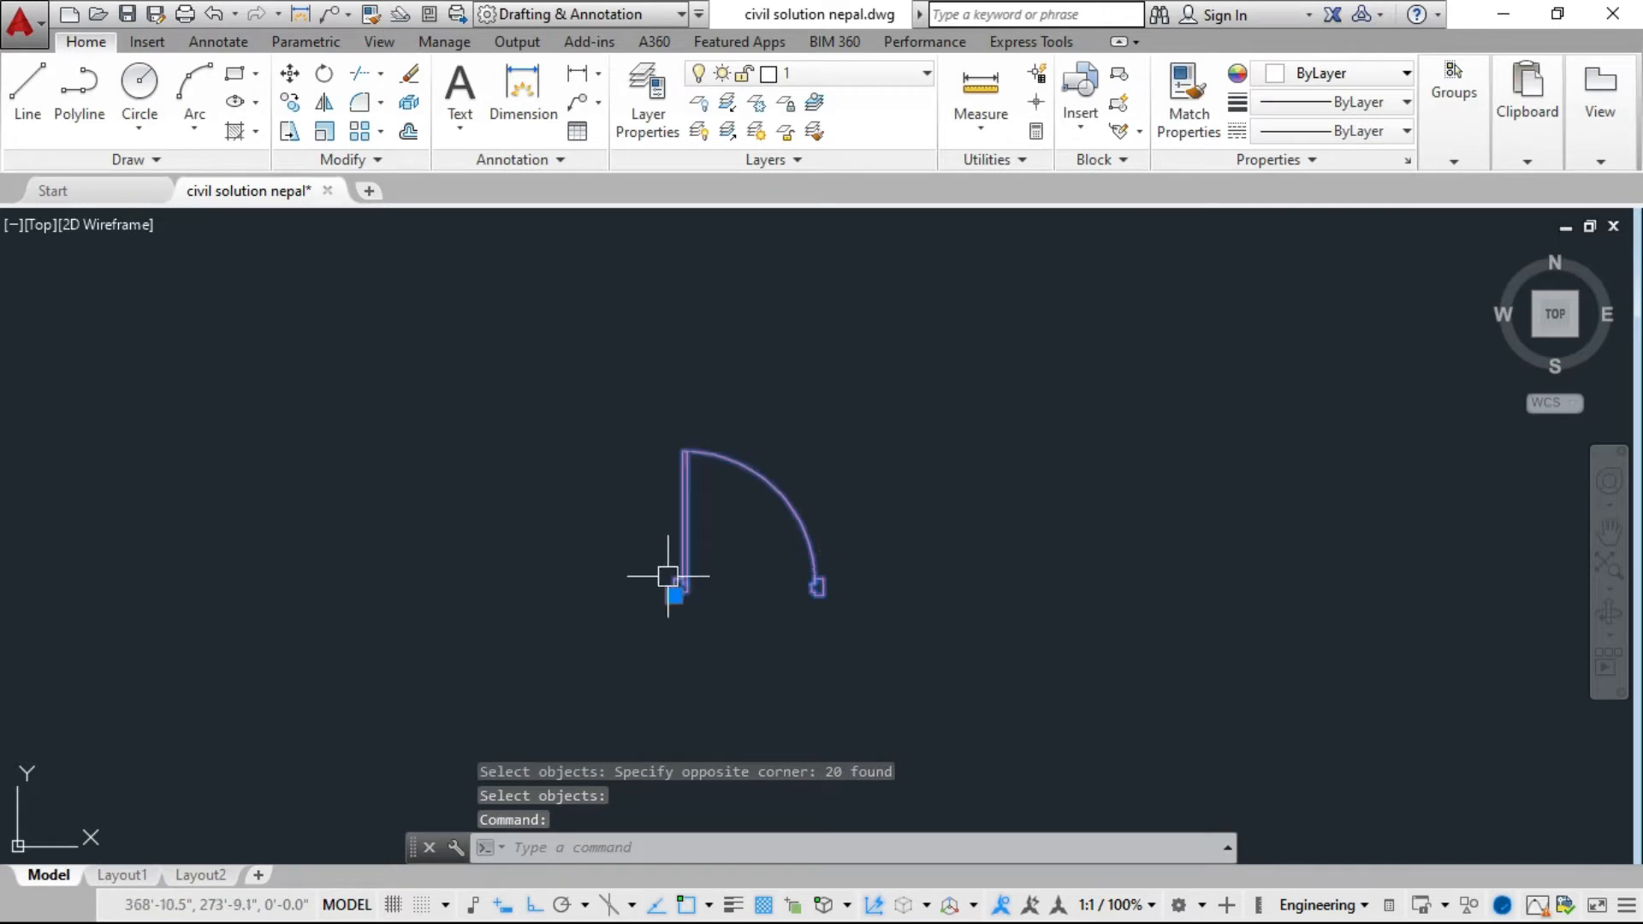
scroll(685, 572, "up", 4)
scroll(653, 488, "down", 4)
scroll(624, 440, "up", 5)
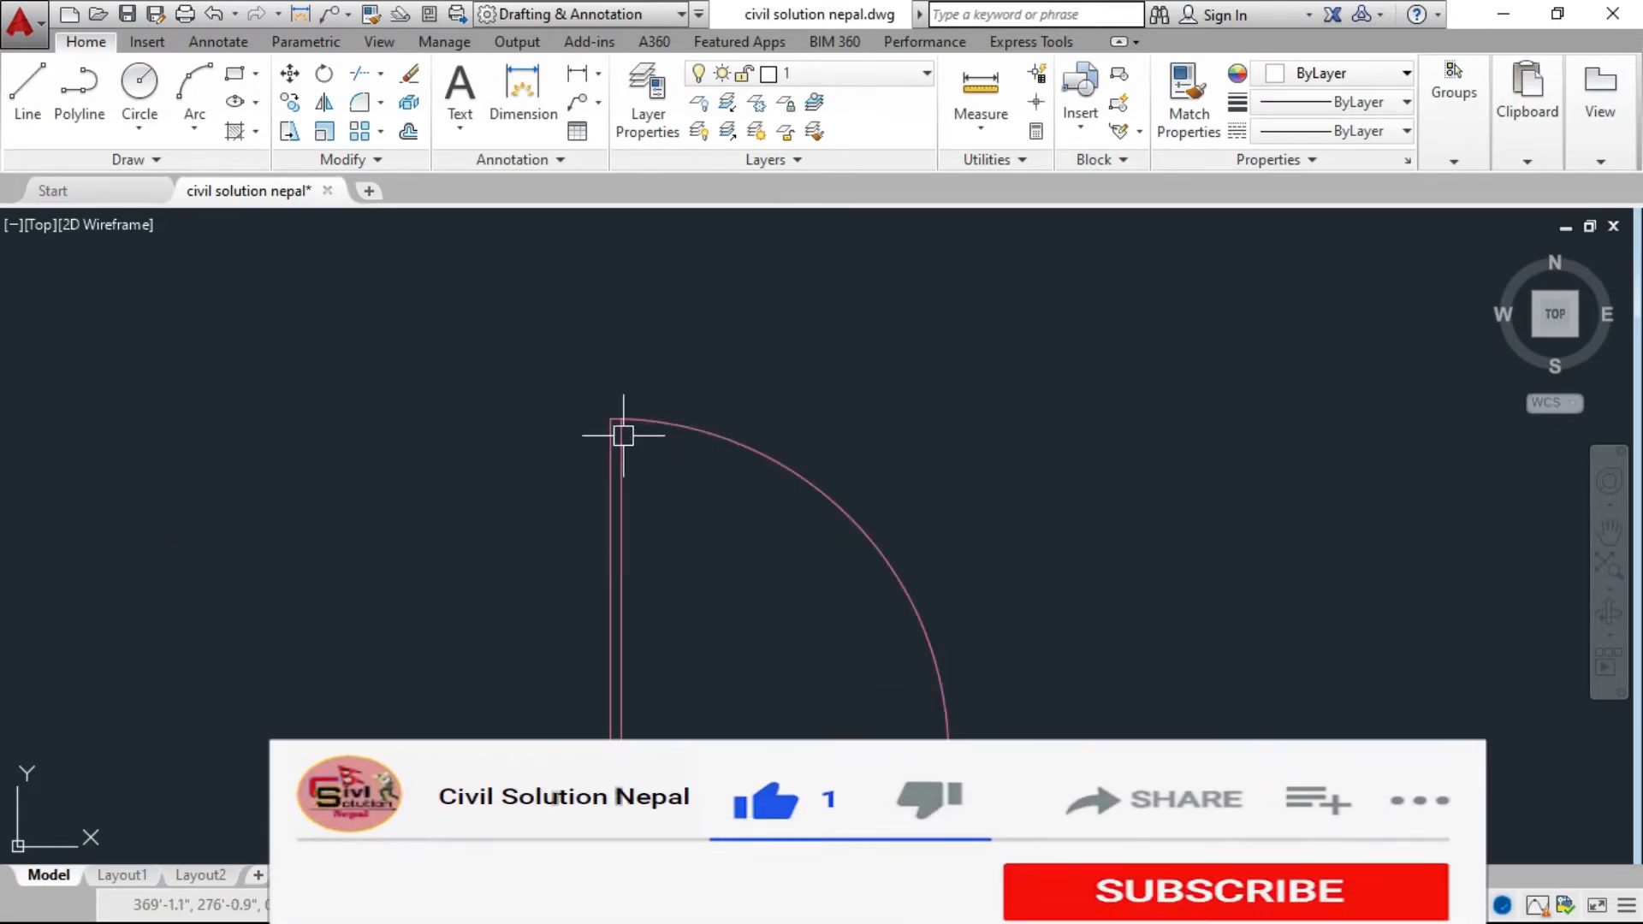
scroll(616, 447, "down", 4)
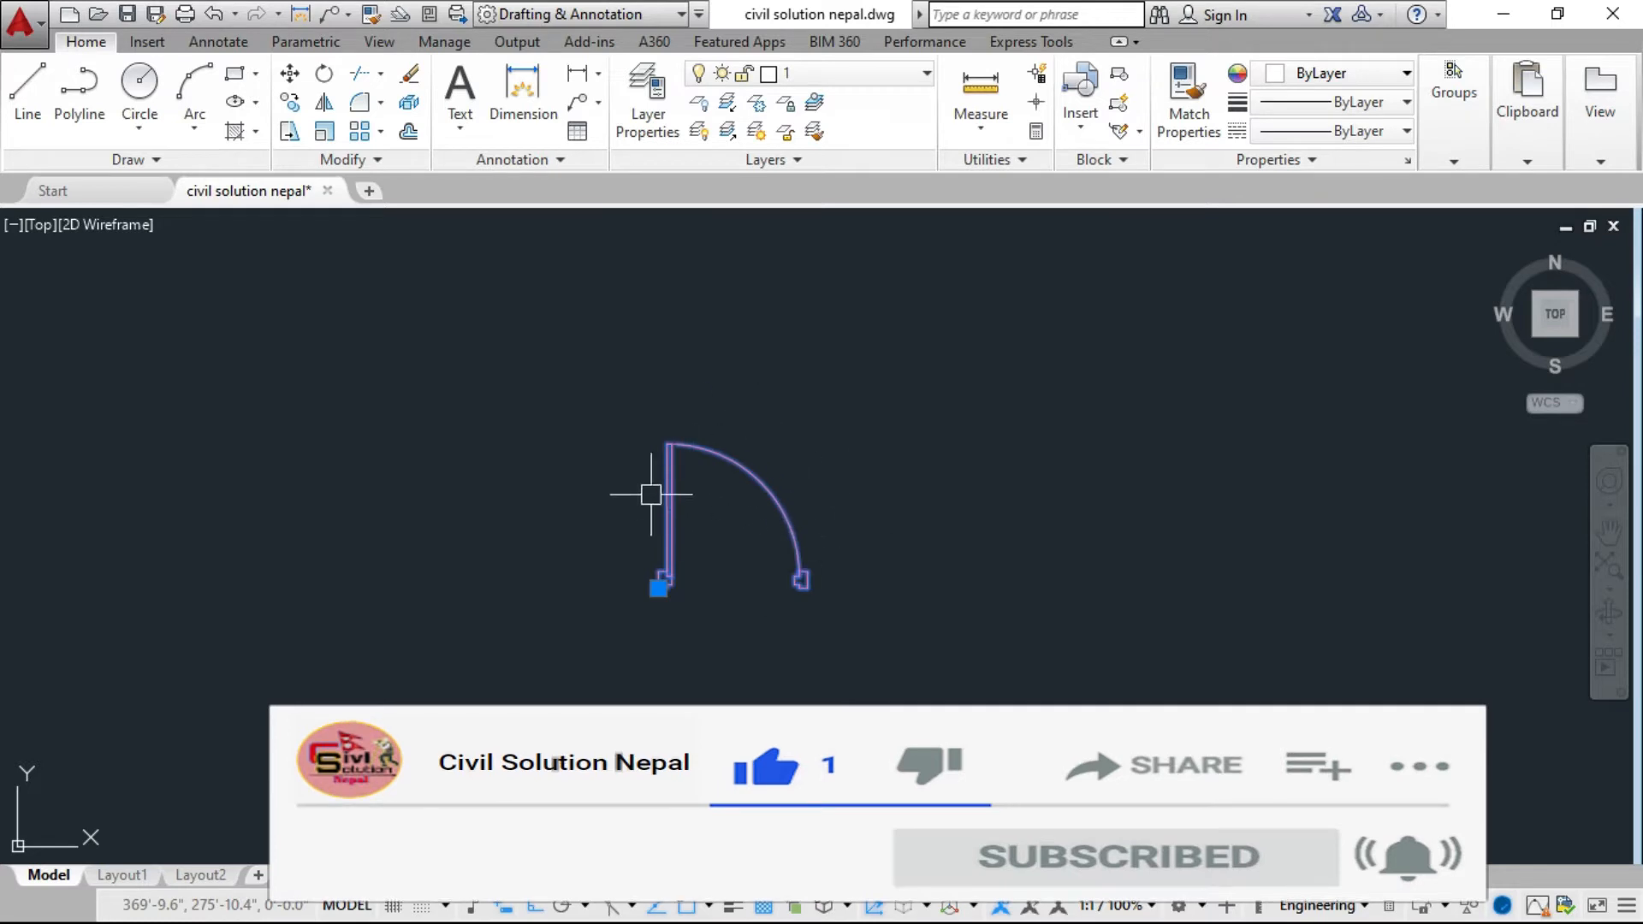
scroll(653, 488, "up", 2)
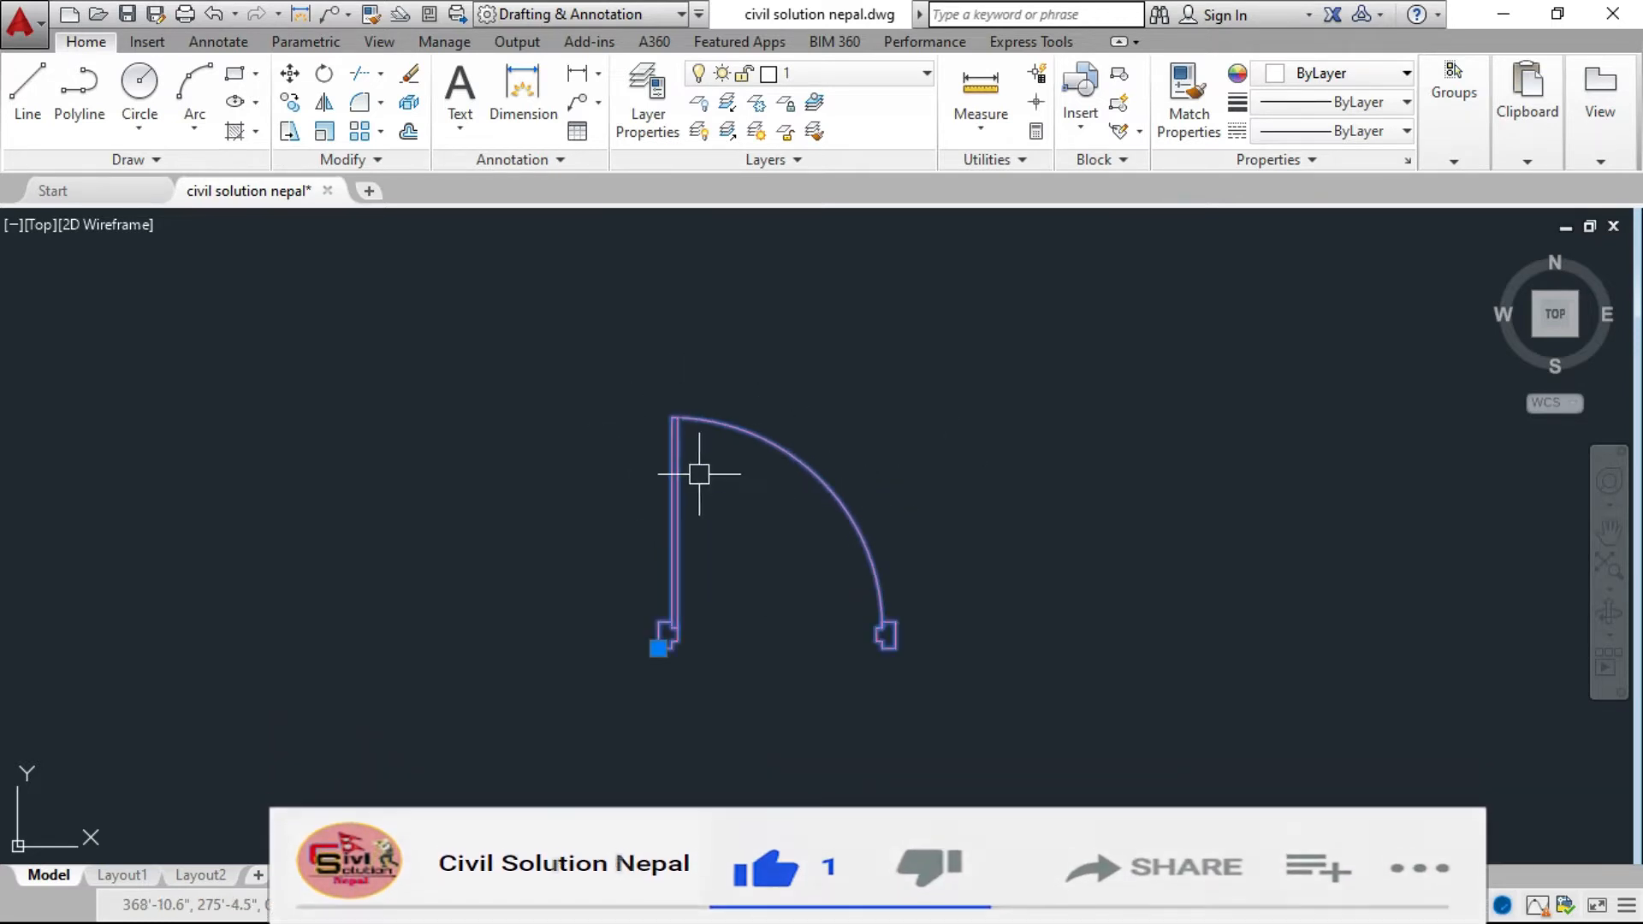
key("Escape")
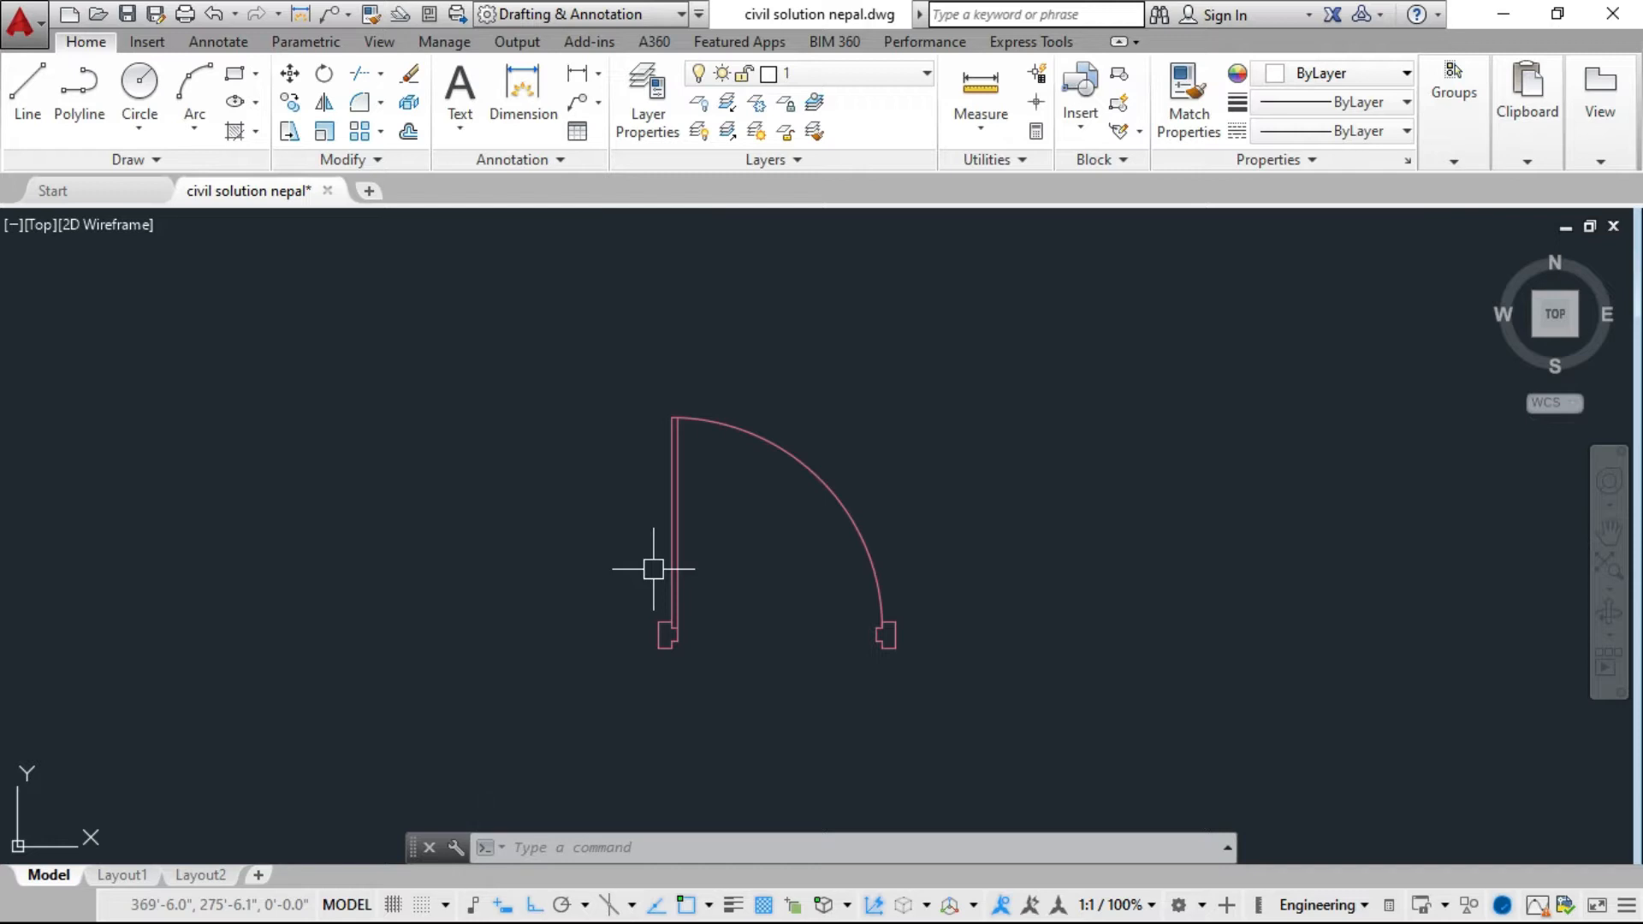
mouse_move(670, 585)
scroll(680, 507, "up", 2)
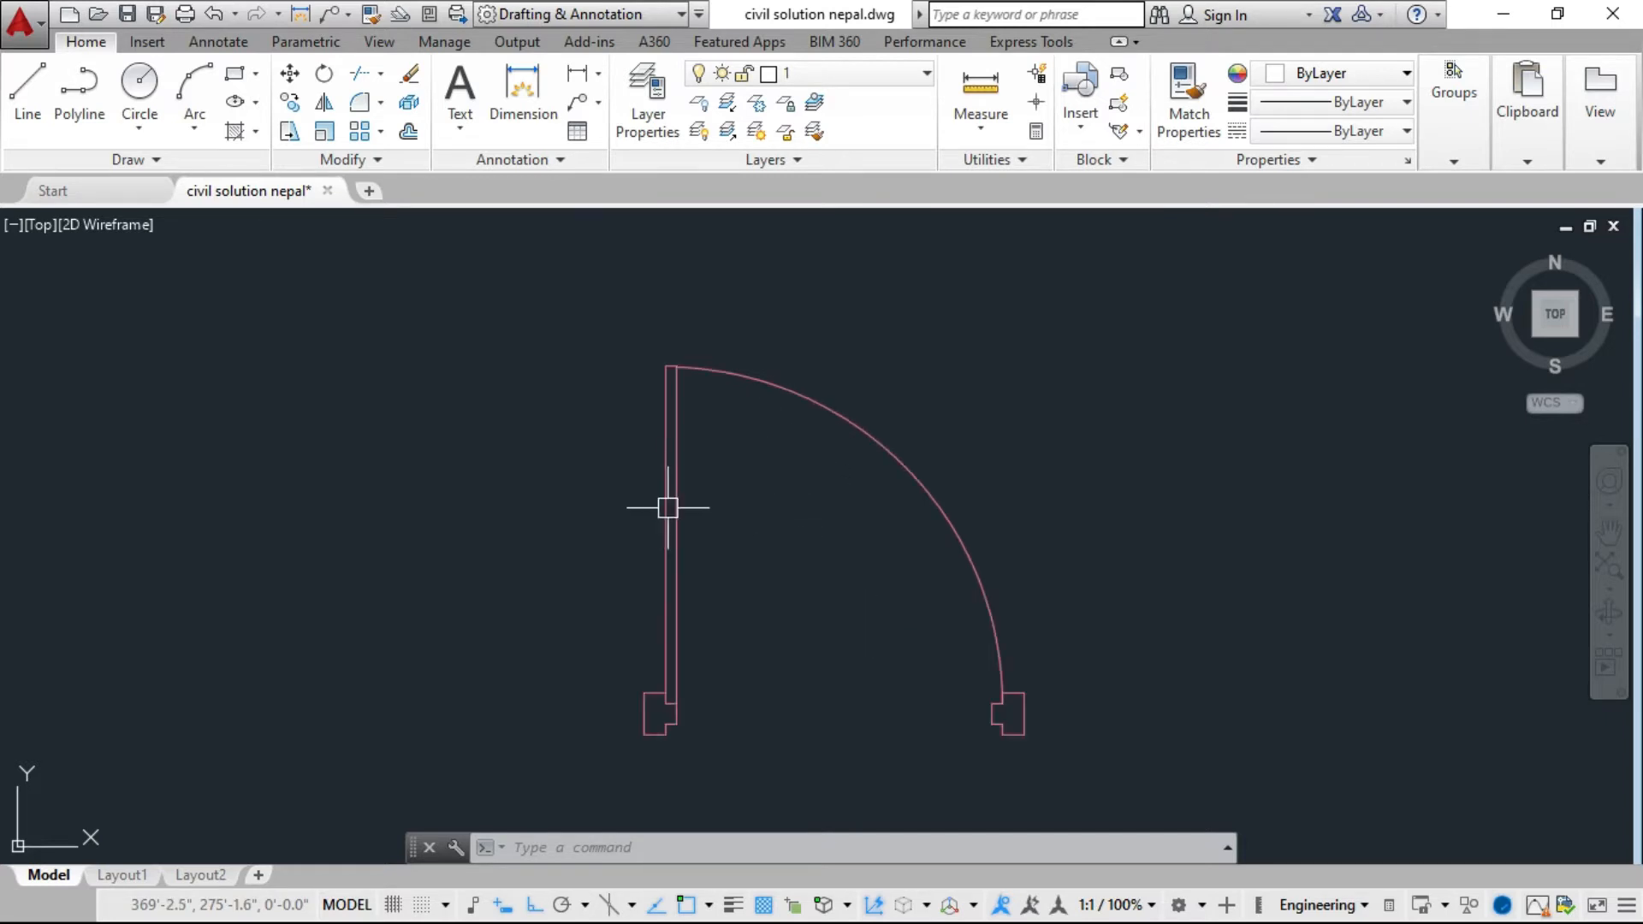
Open the door block's definition in the Block Editor.
left_click(680, 494)
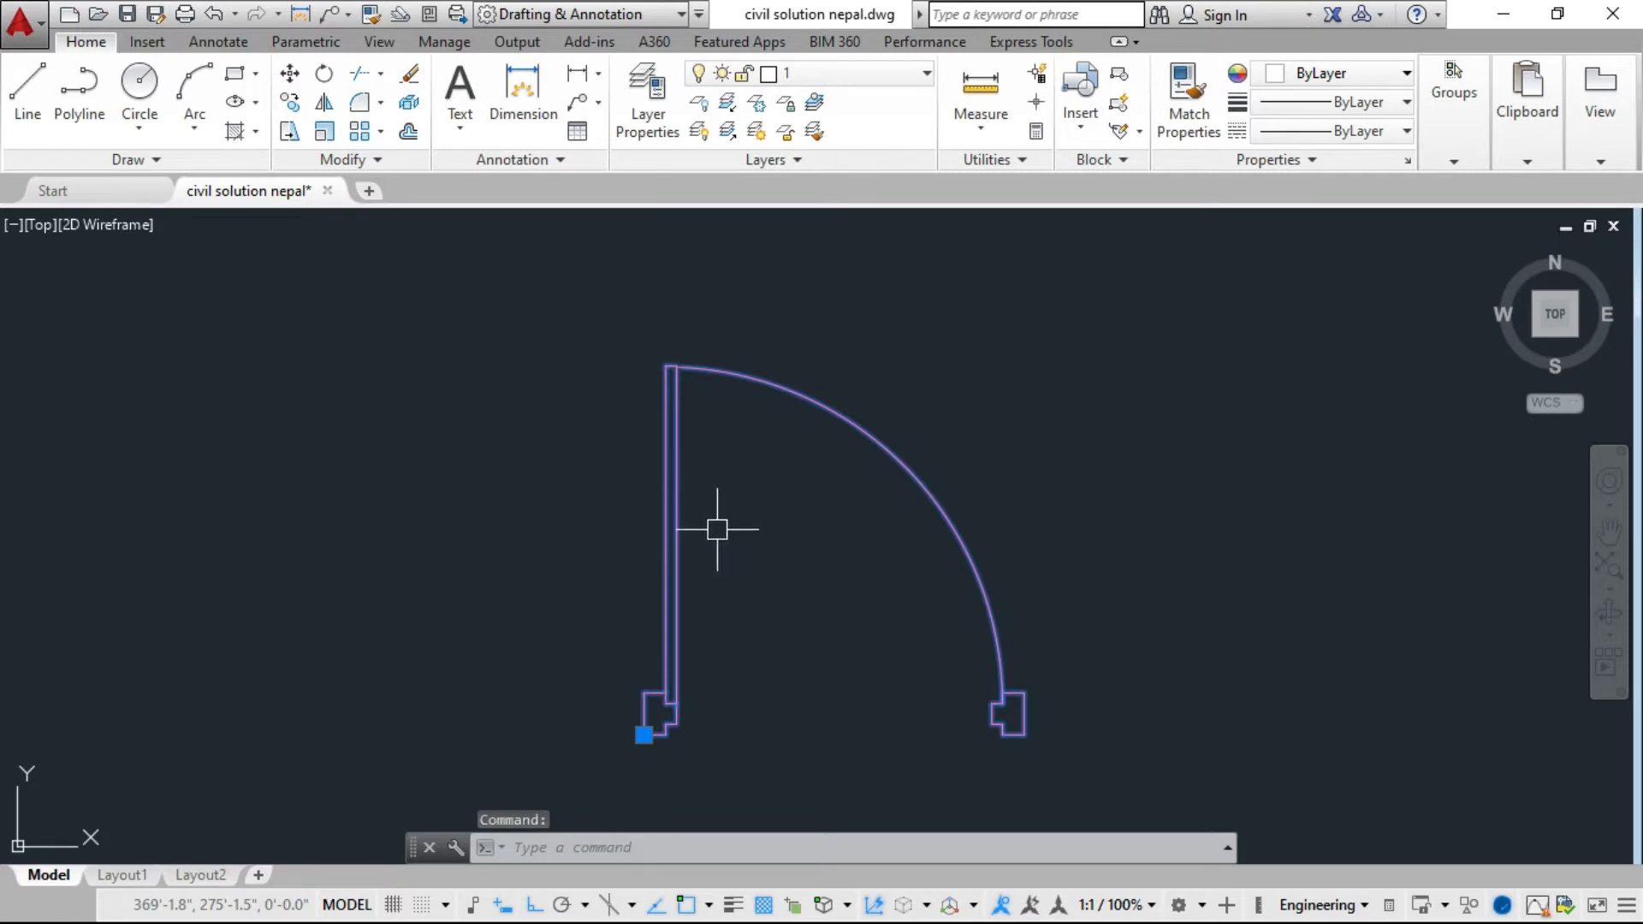
double_click(673, 514)
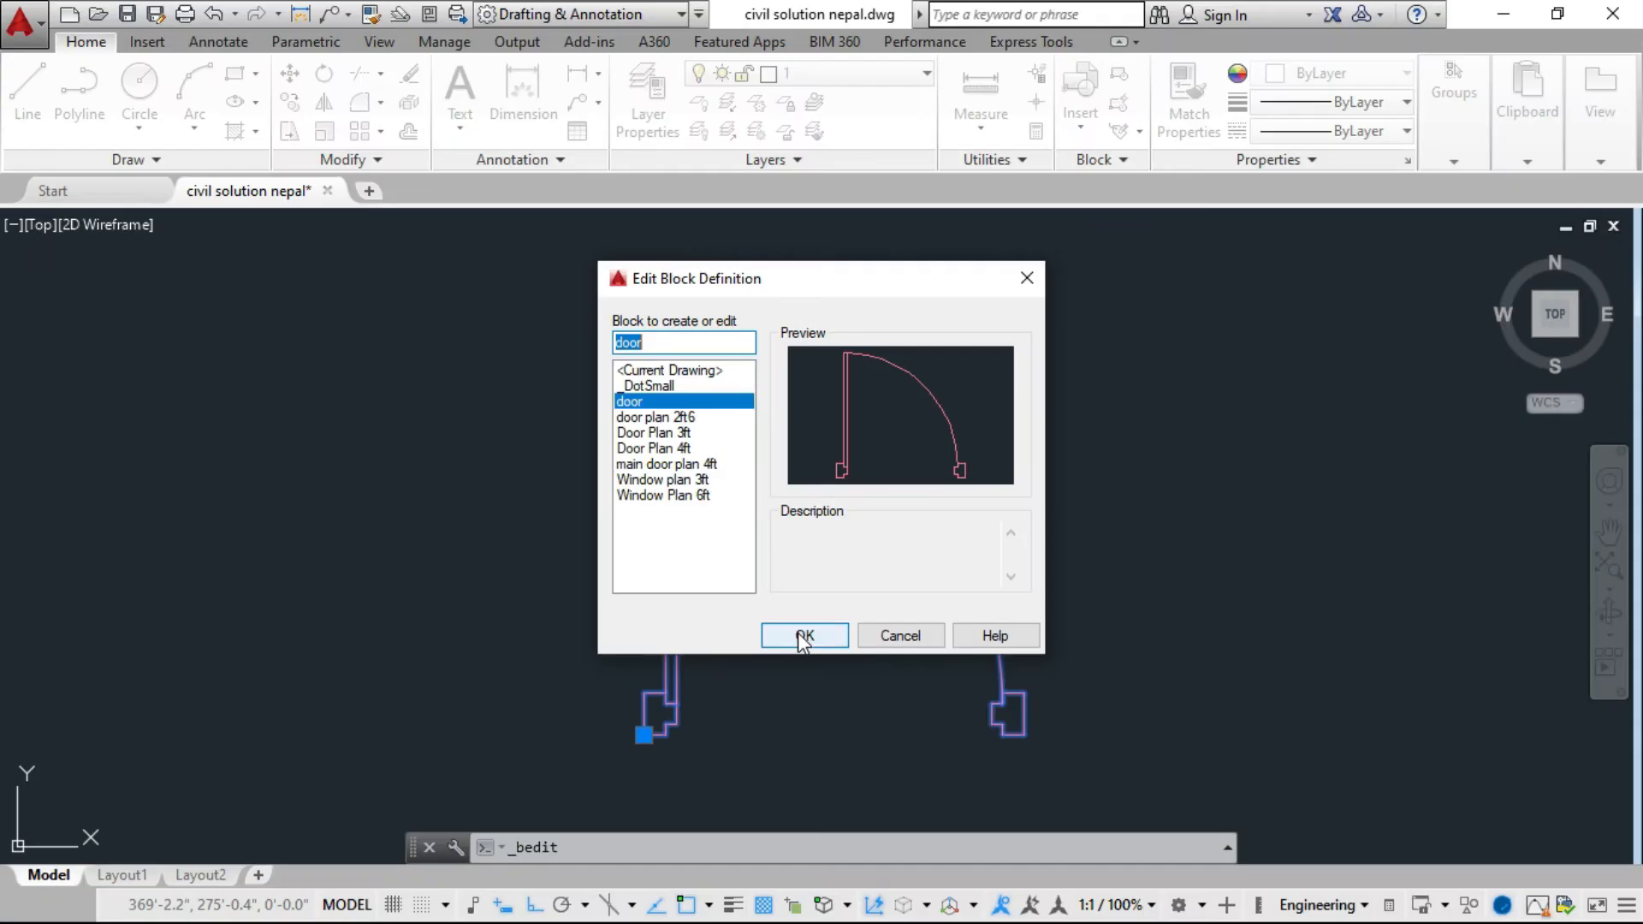
left_click(727, 796)
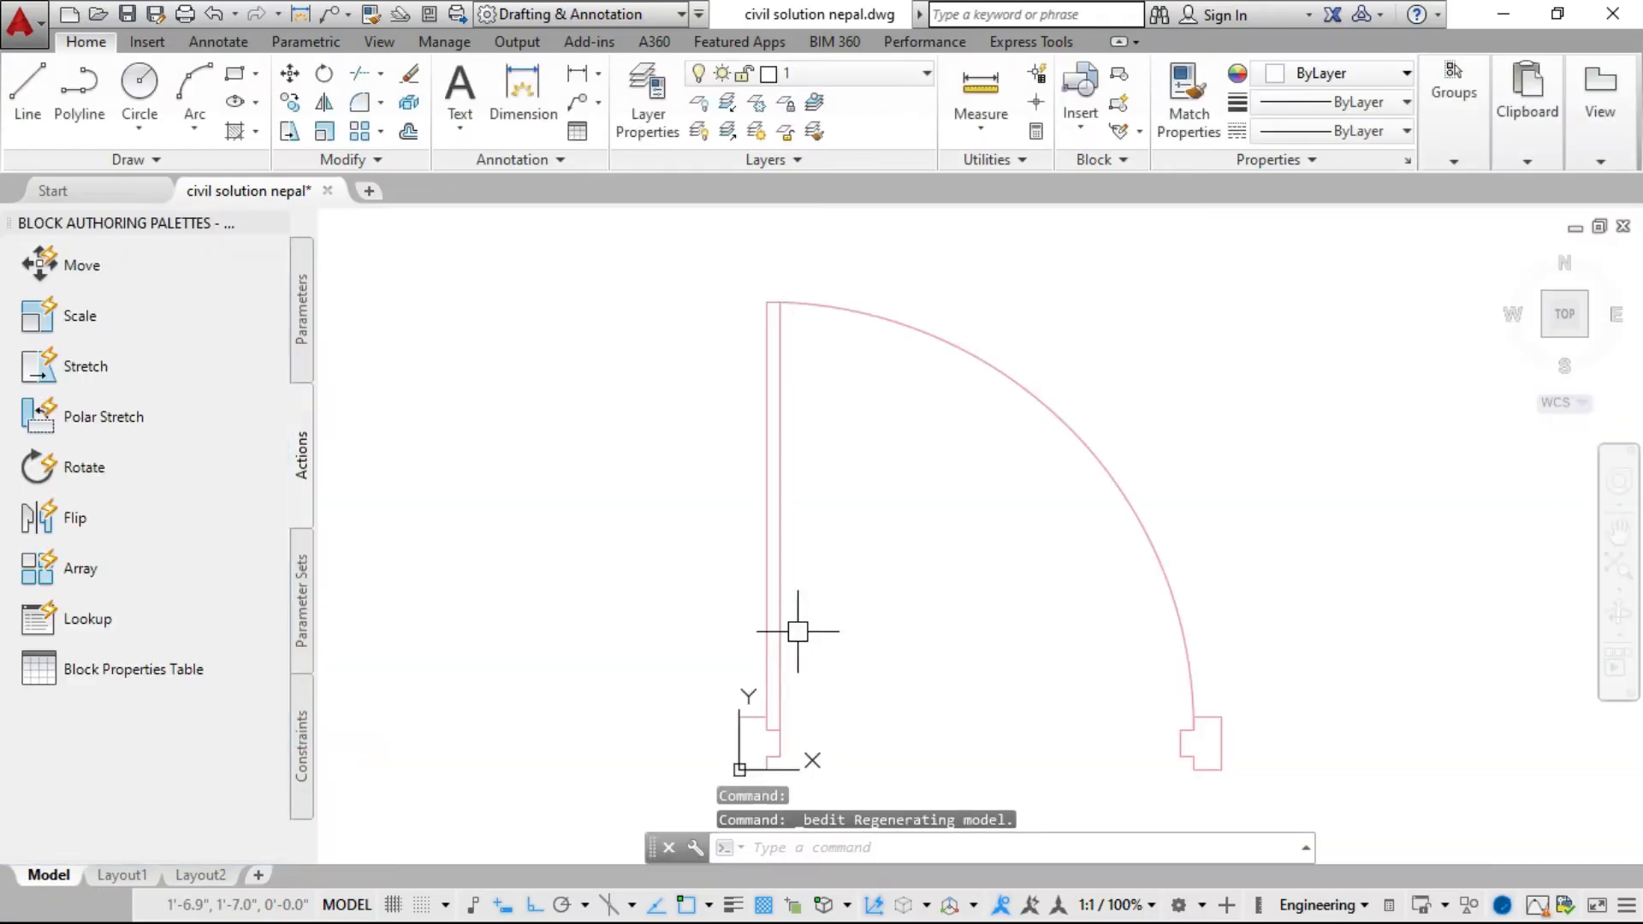
scroll(599, 514, "down", 3)
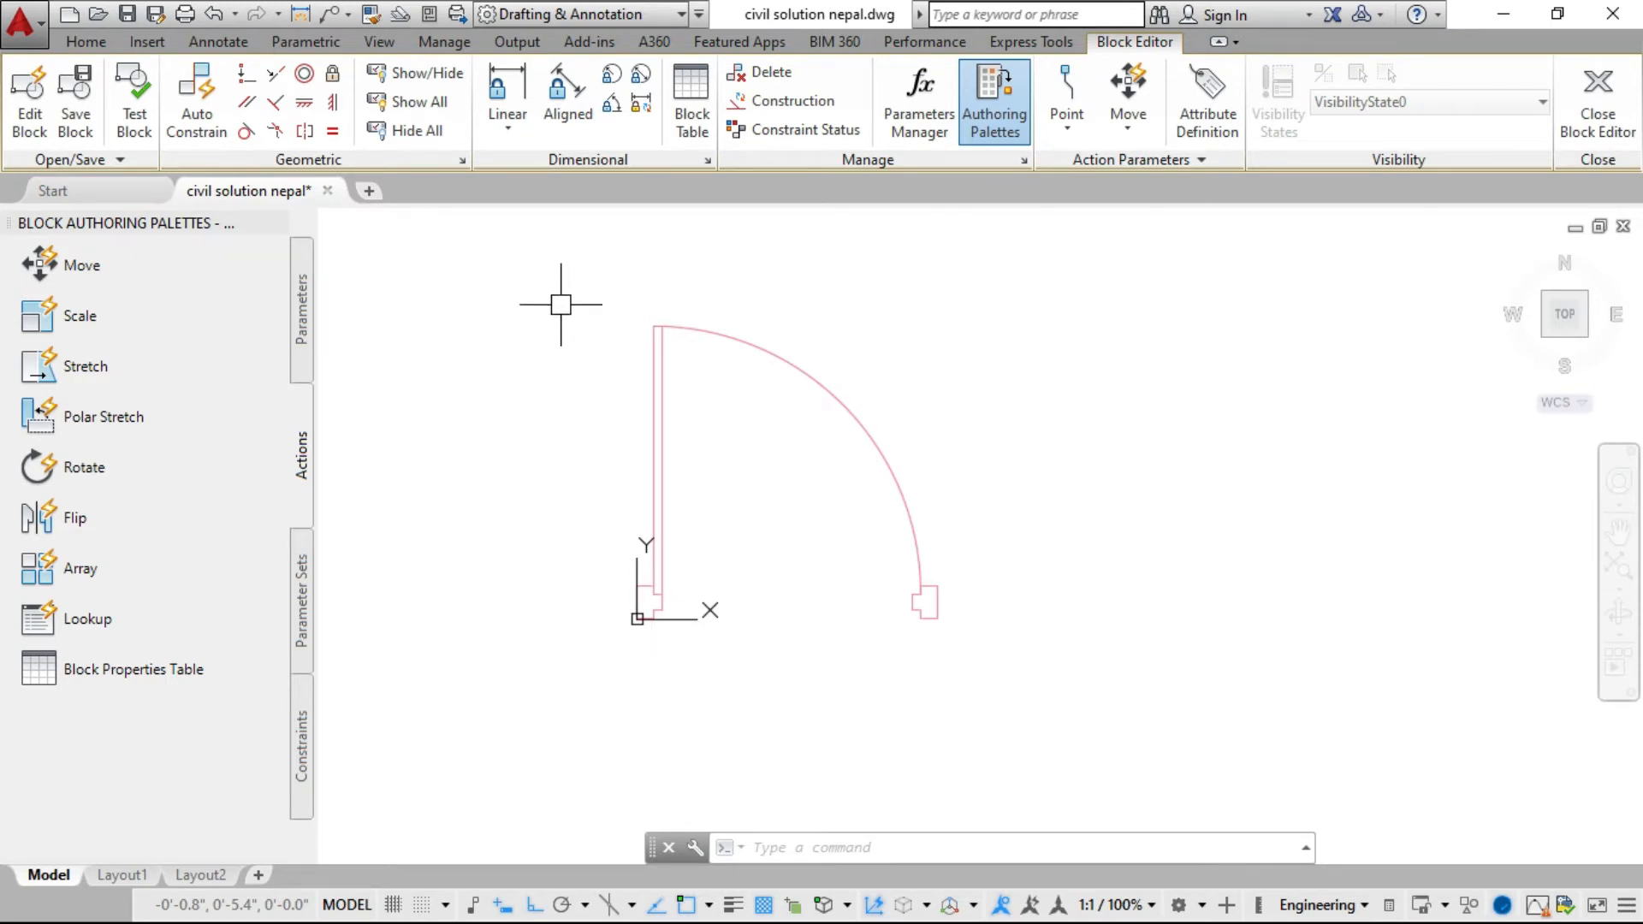
Move the whole door geometry horizontally about 3.5 feet to the right, away from the origin.
left_click_drag(561, 304, 1074, 679)
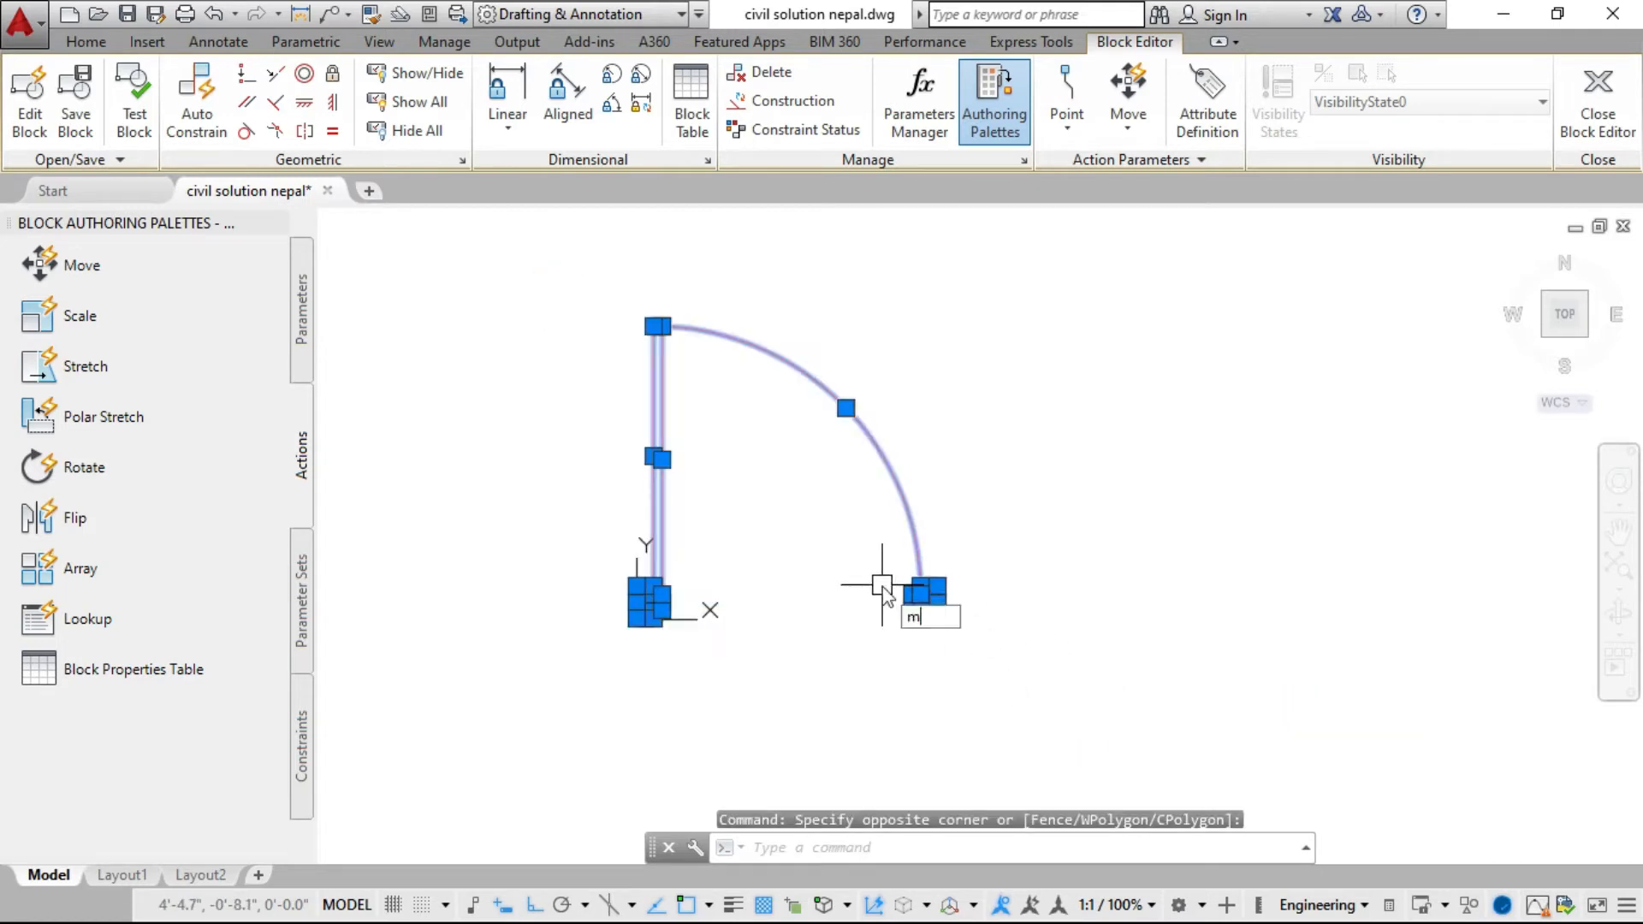
key("Return")
left_click(775, 527)
scroll(773, 538, "down", 2)
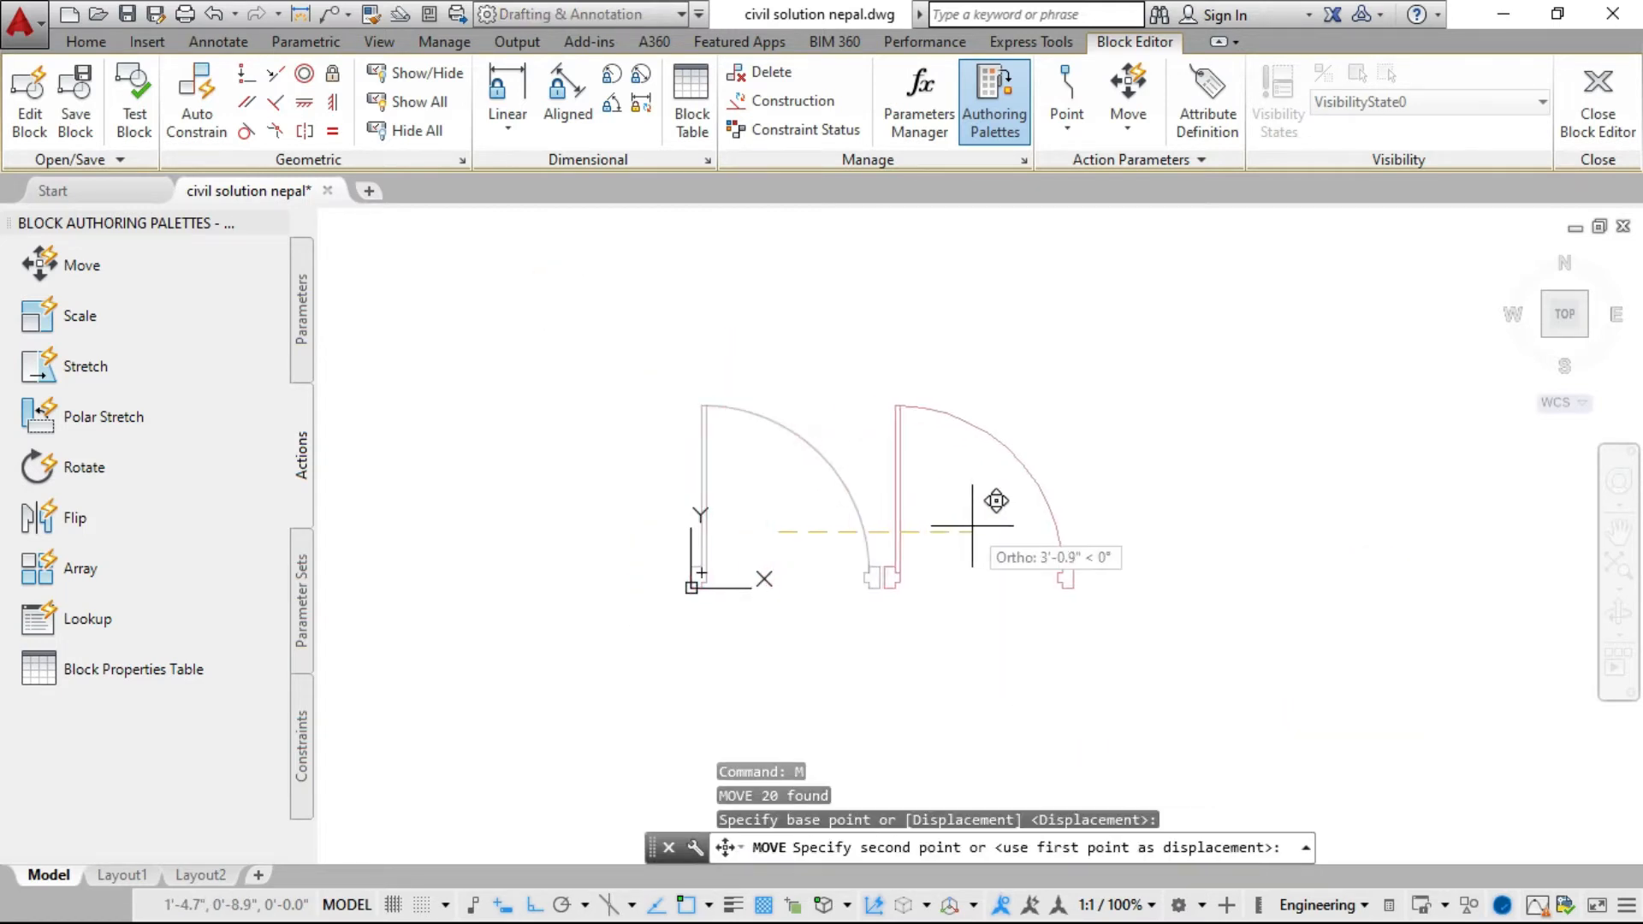
left_click(999, 527)
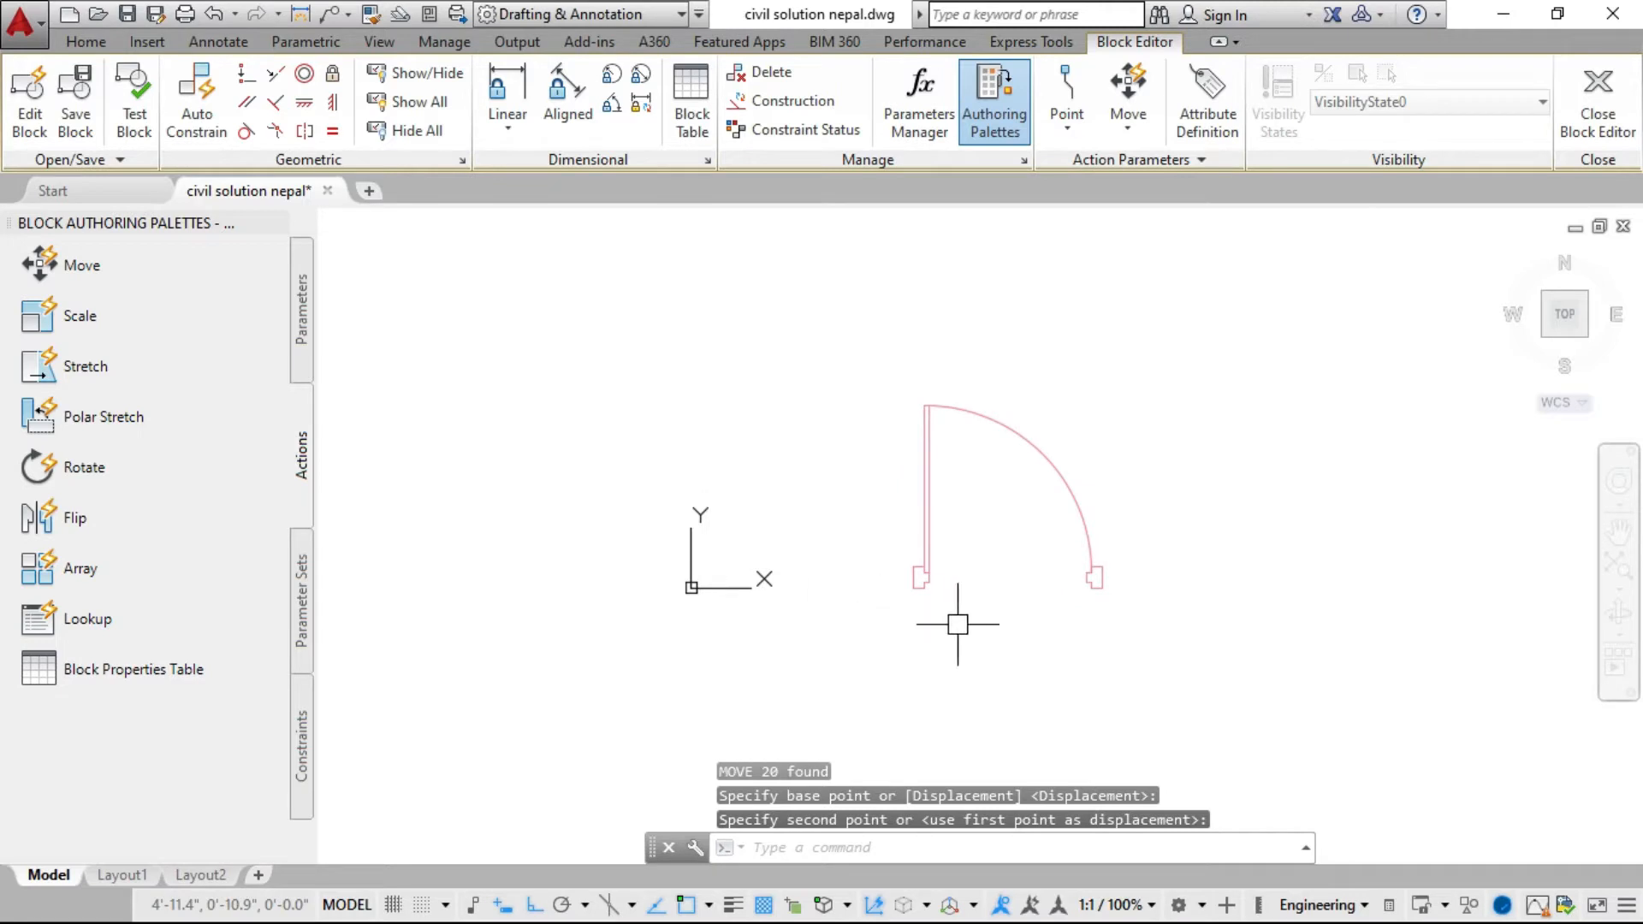
middle_click_drag(1012, 622, 798, 629)
scroll(771, 582, "up", 4)
scroll(798, 552, "down", 2)
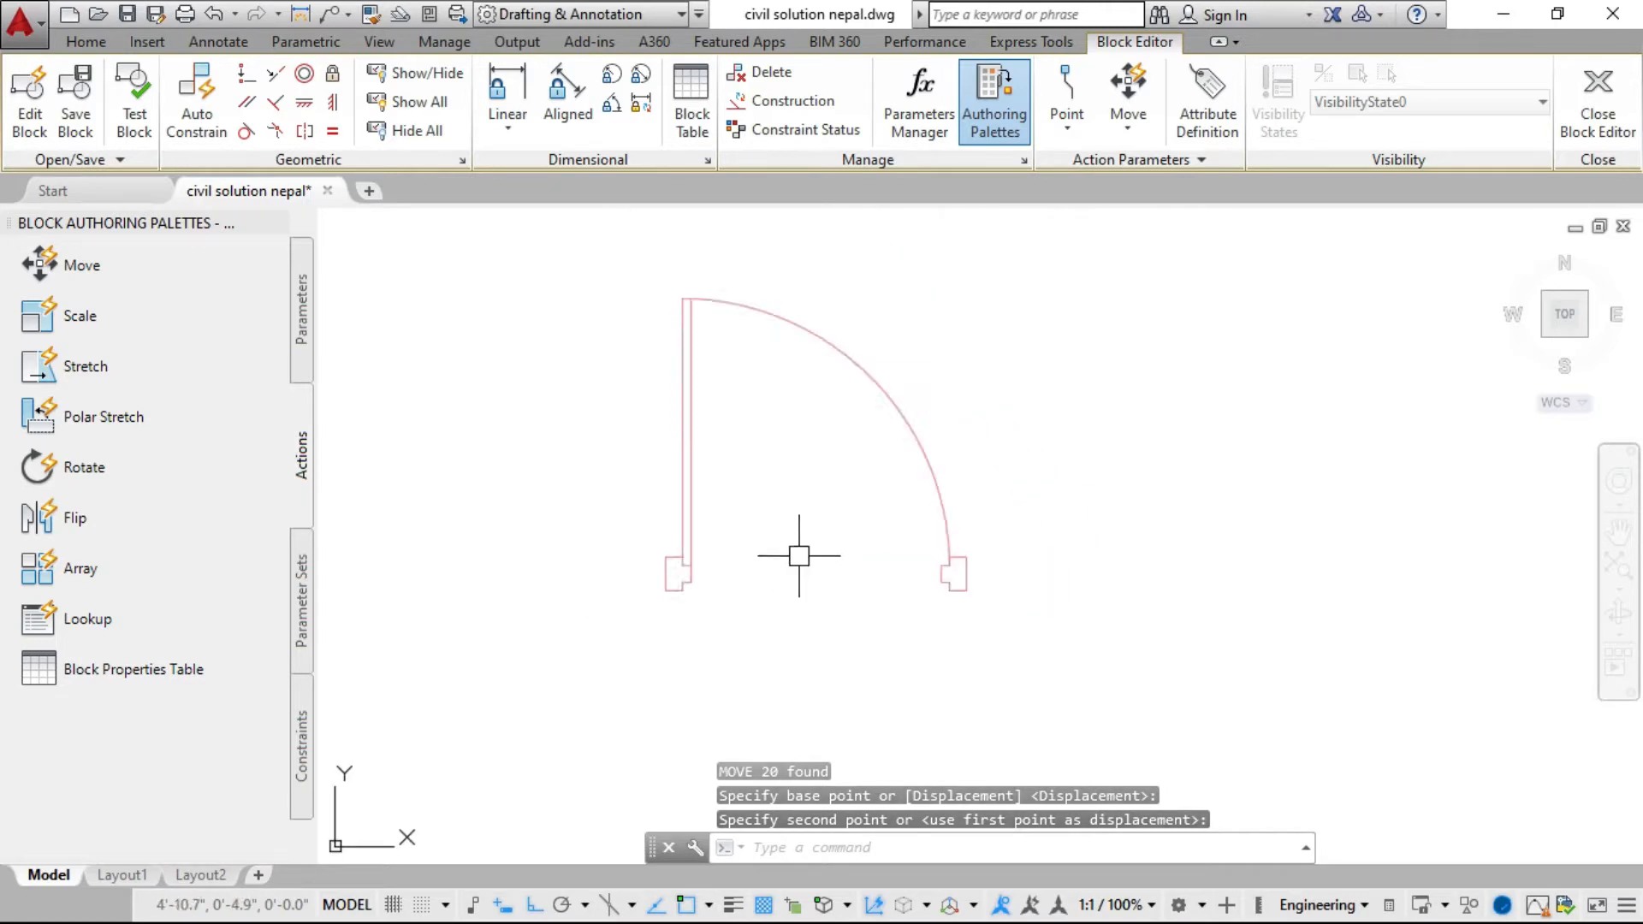
middle_click_drag(800, 540, 799, 571)
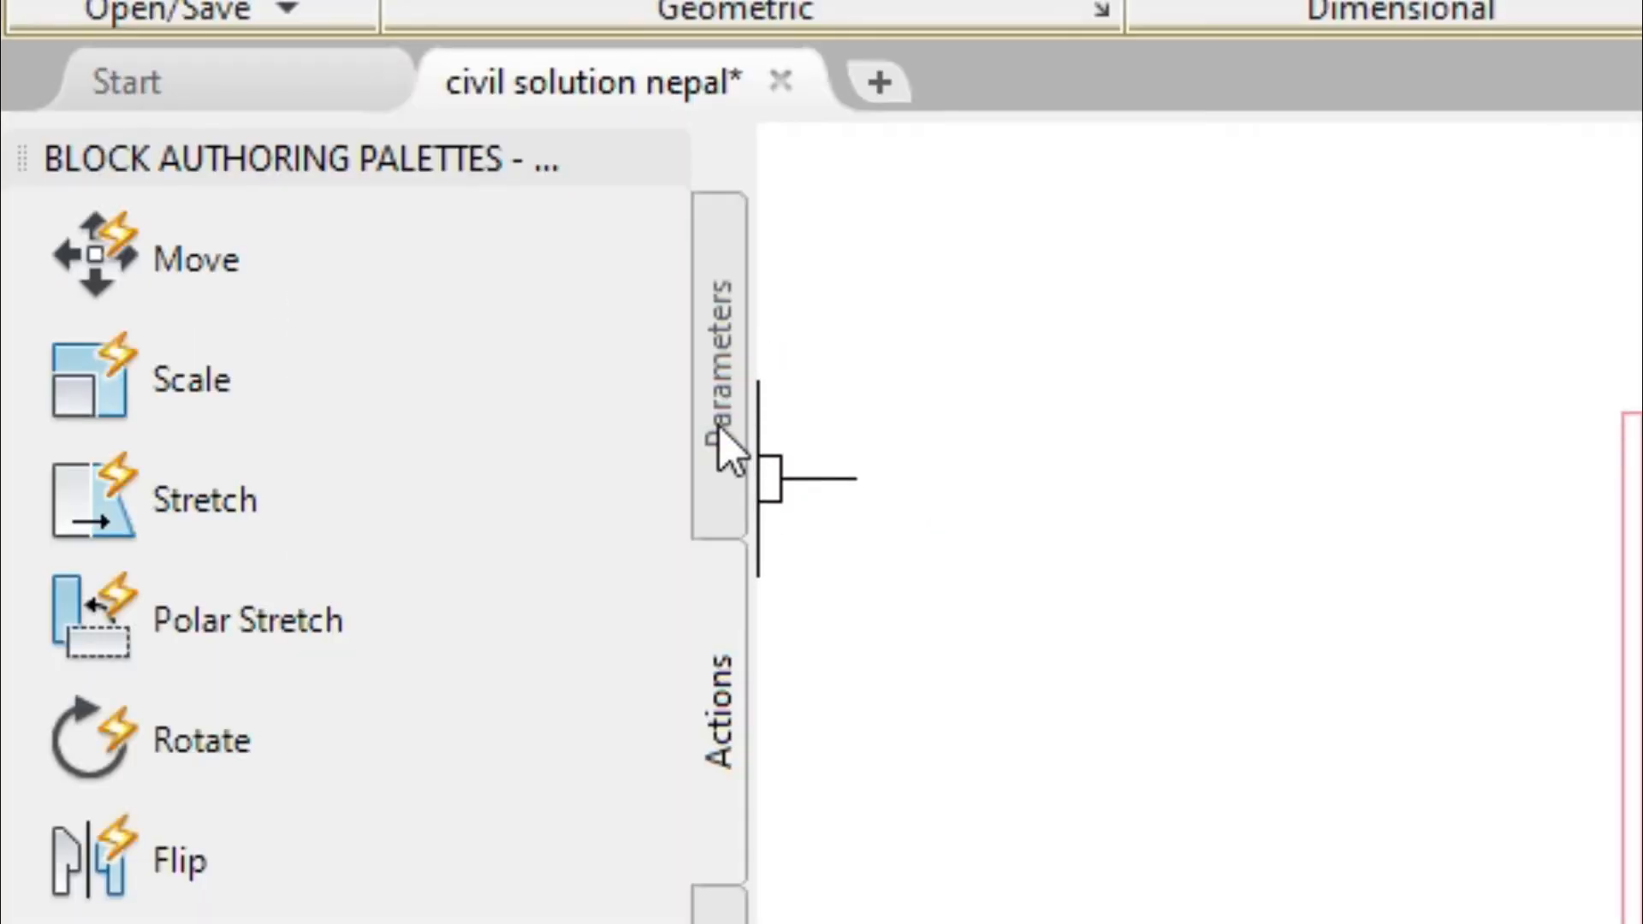
left_click(722, 449)
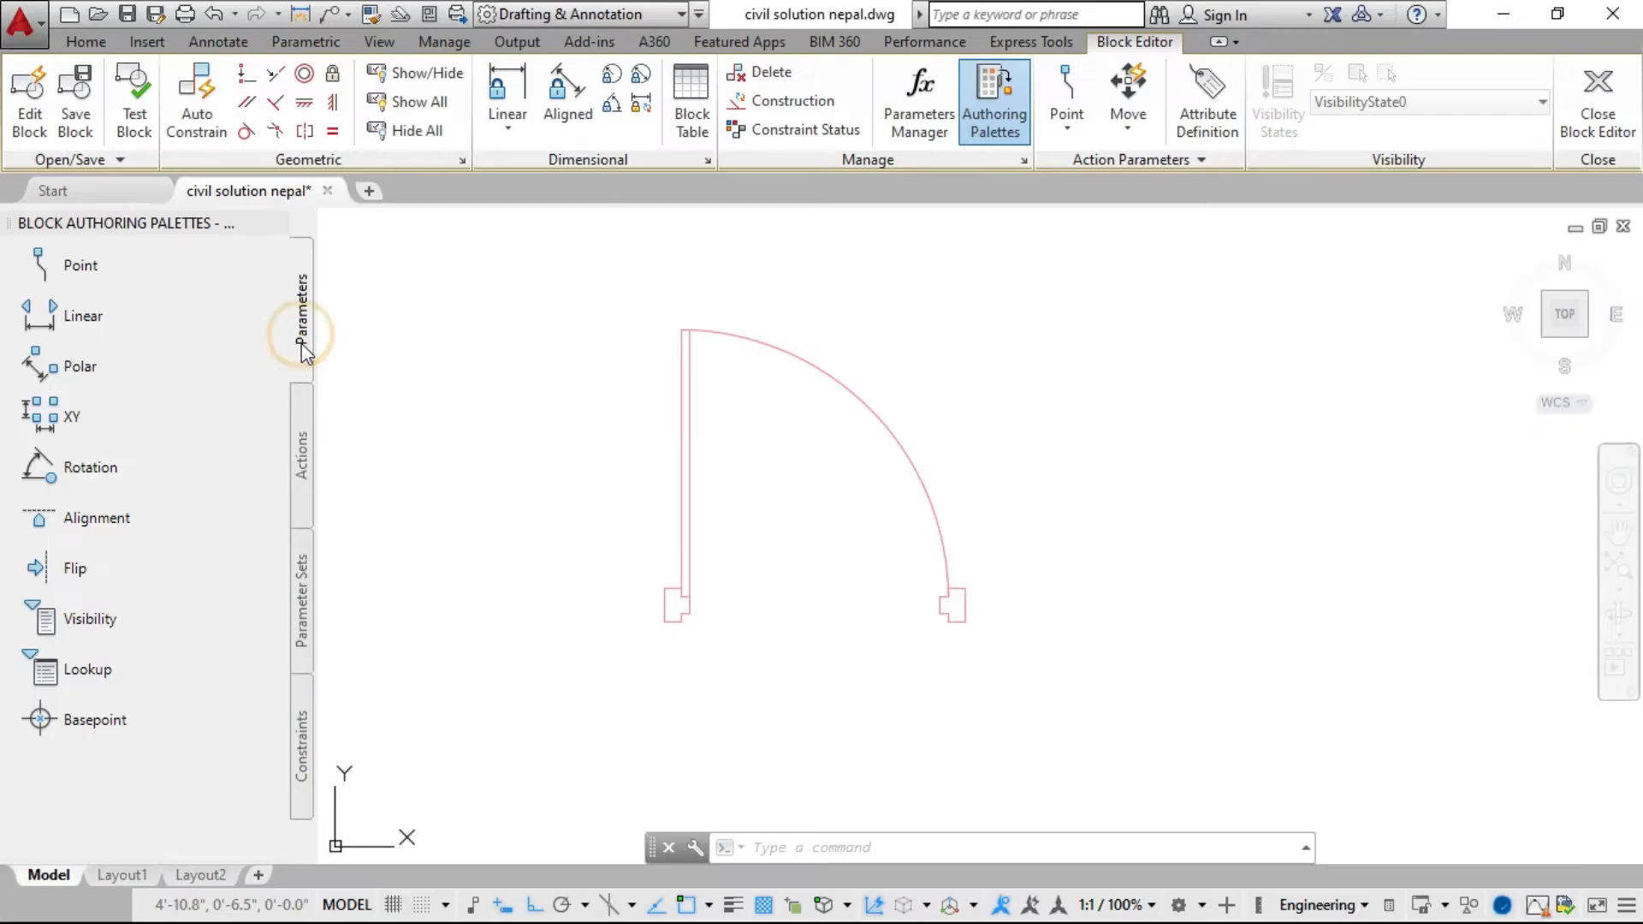
left_click(741, 672)
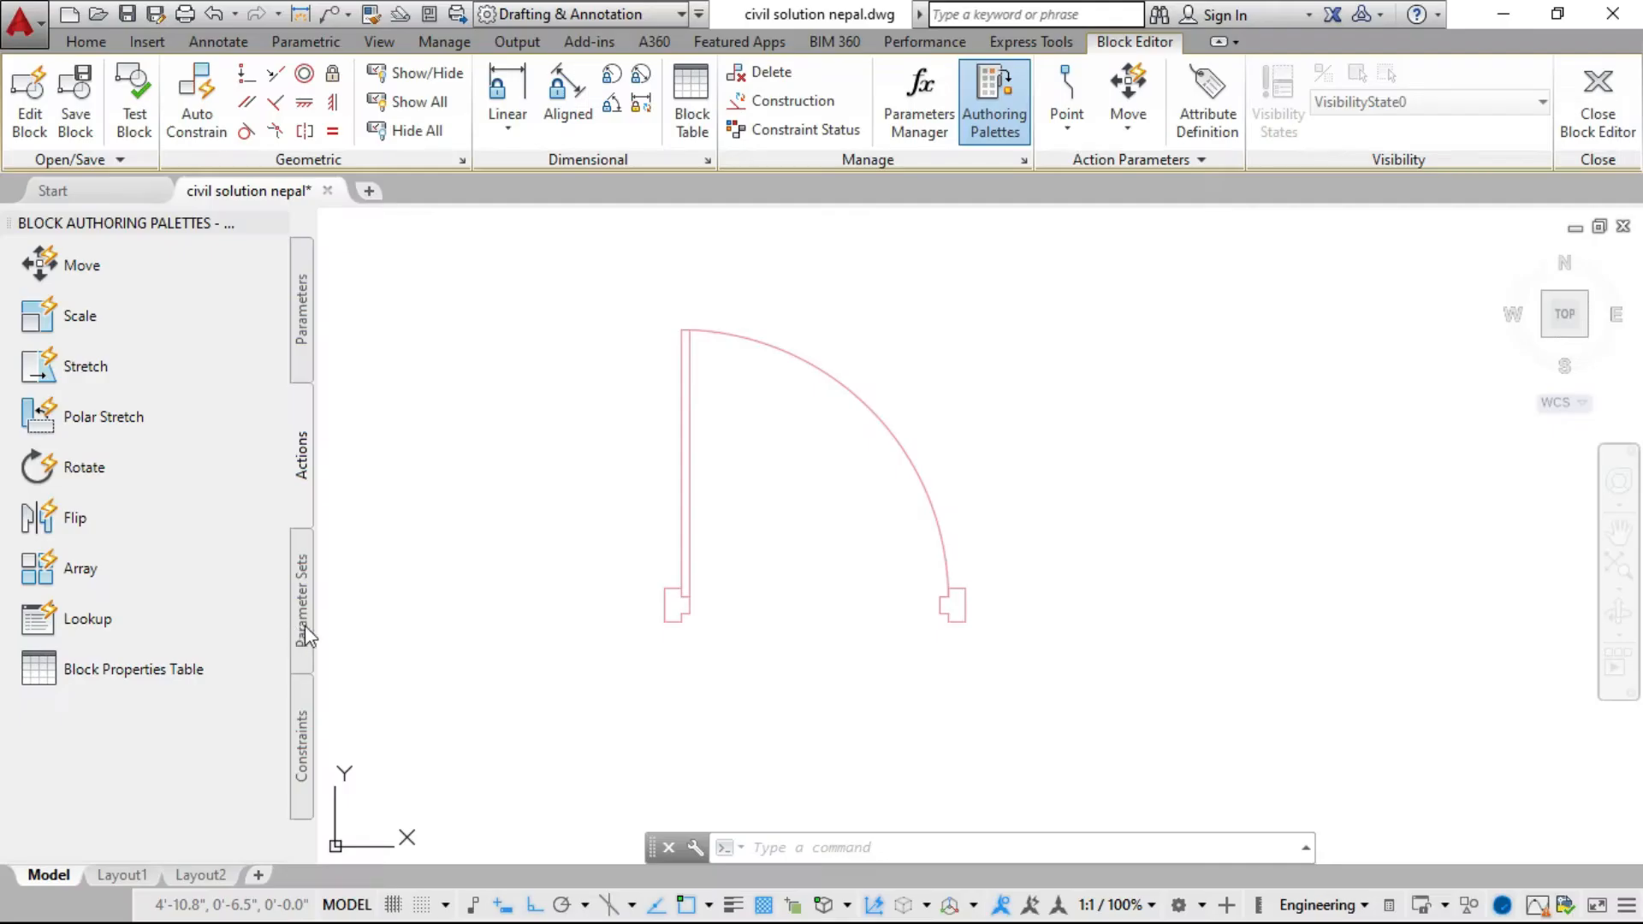
left_click(306, 622)
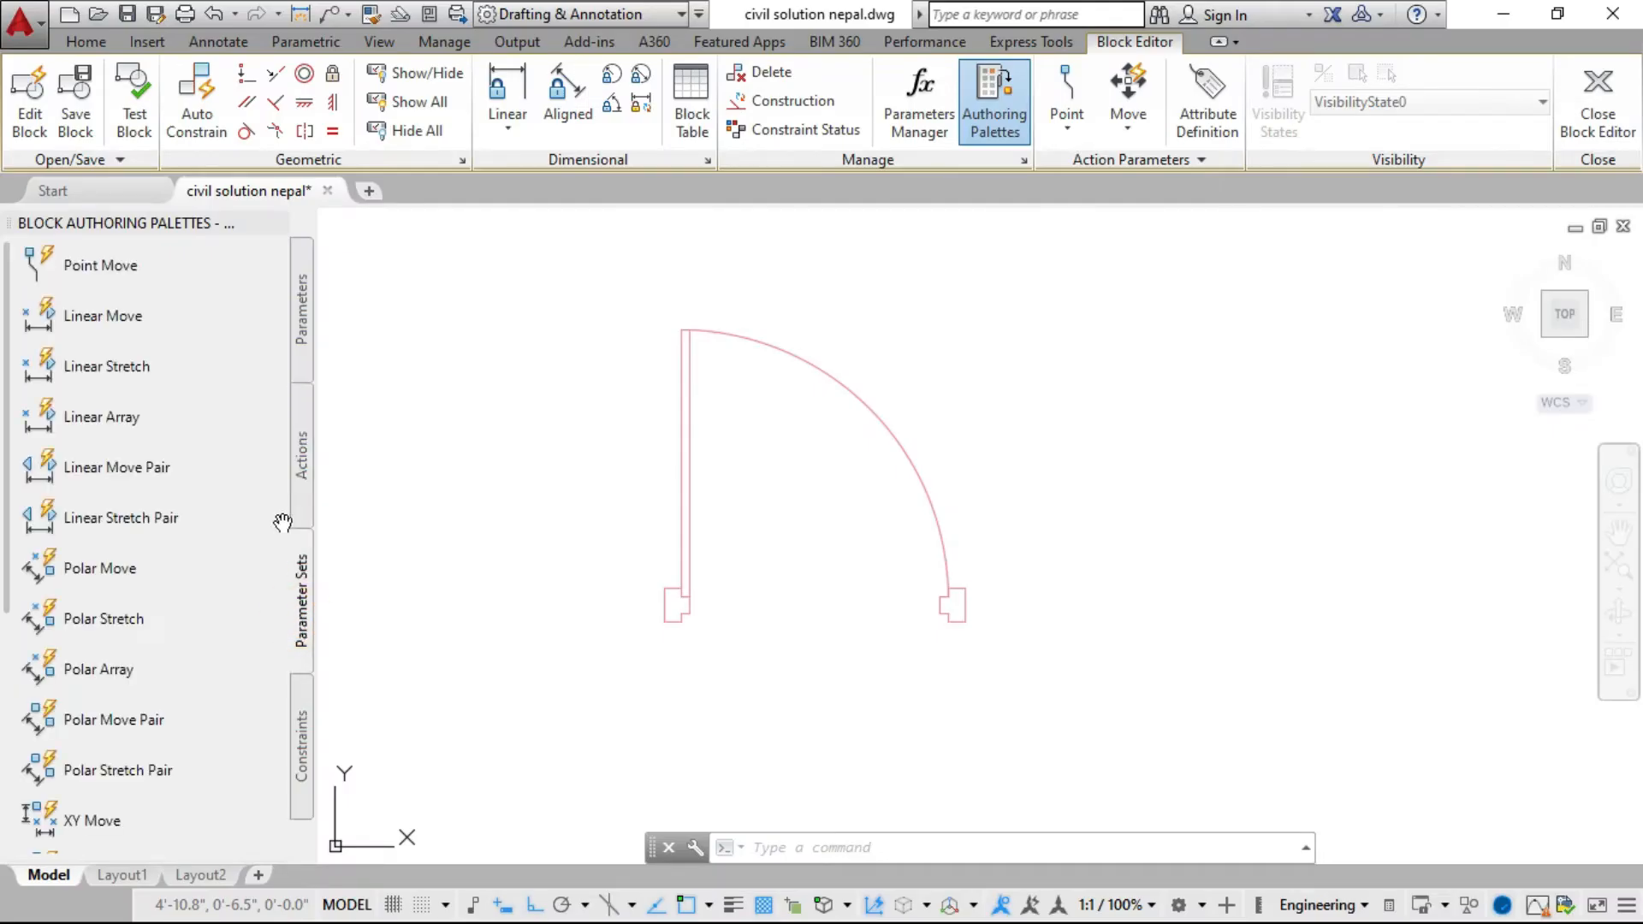
Begin a Flip parameter with its reflection line's base point at the lower-right corner of the right jamb.
left_click(304, 318)
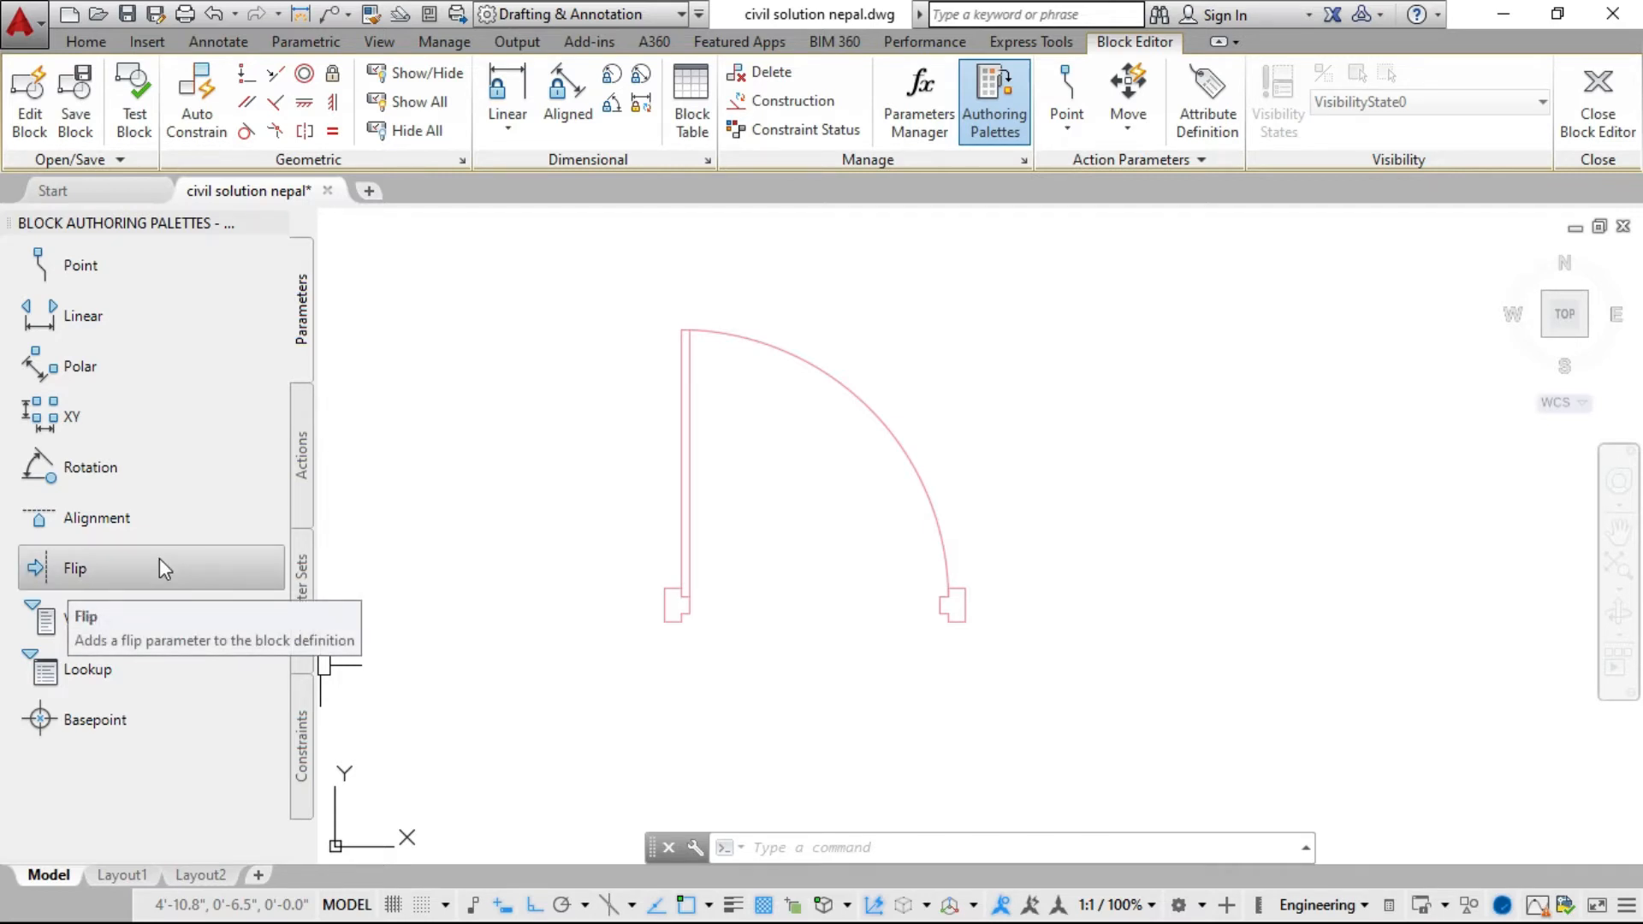
left_click(75, 571)
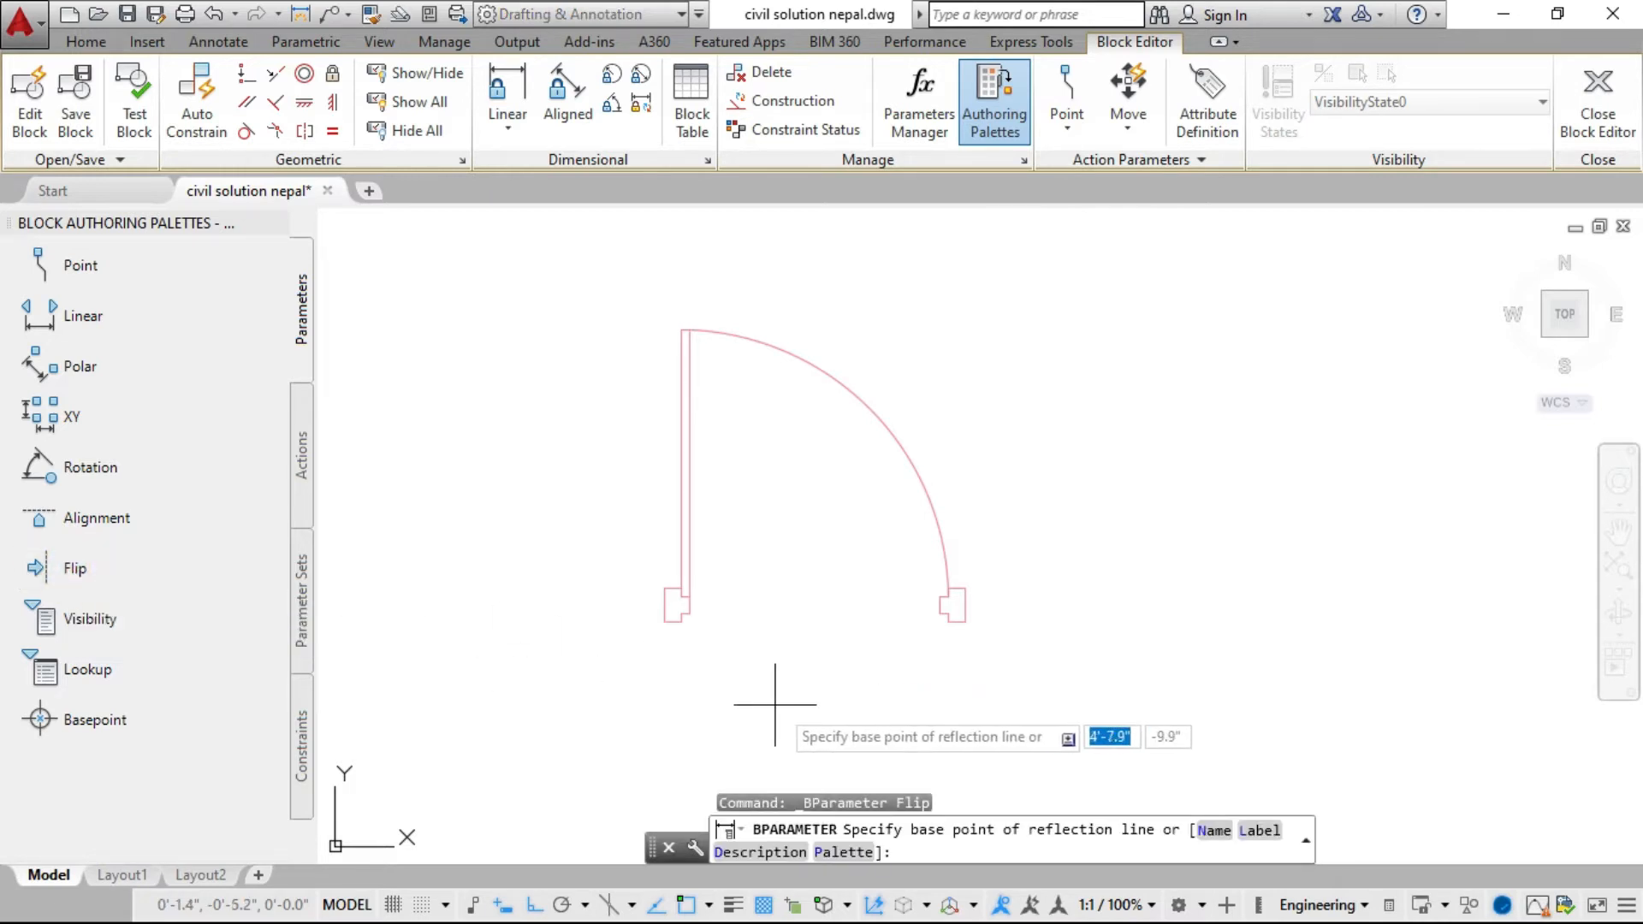
scroll(994, 739, "up", 2)
scroll(1166, 682, "down", 3)
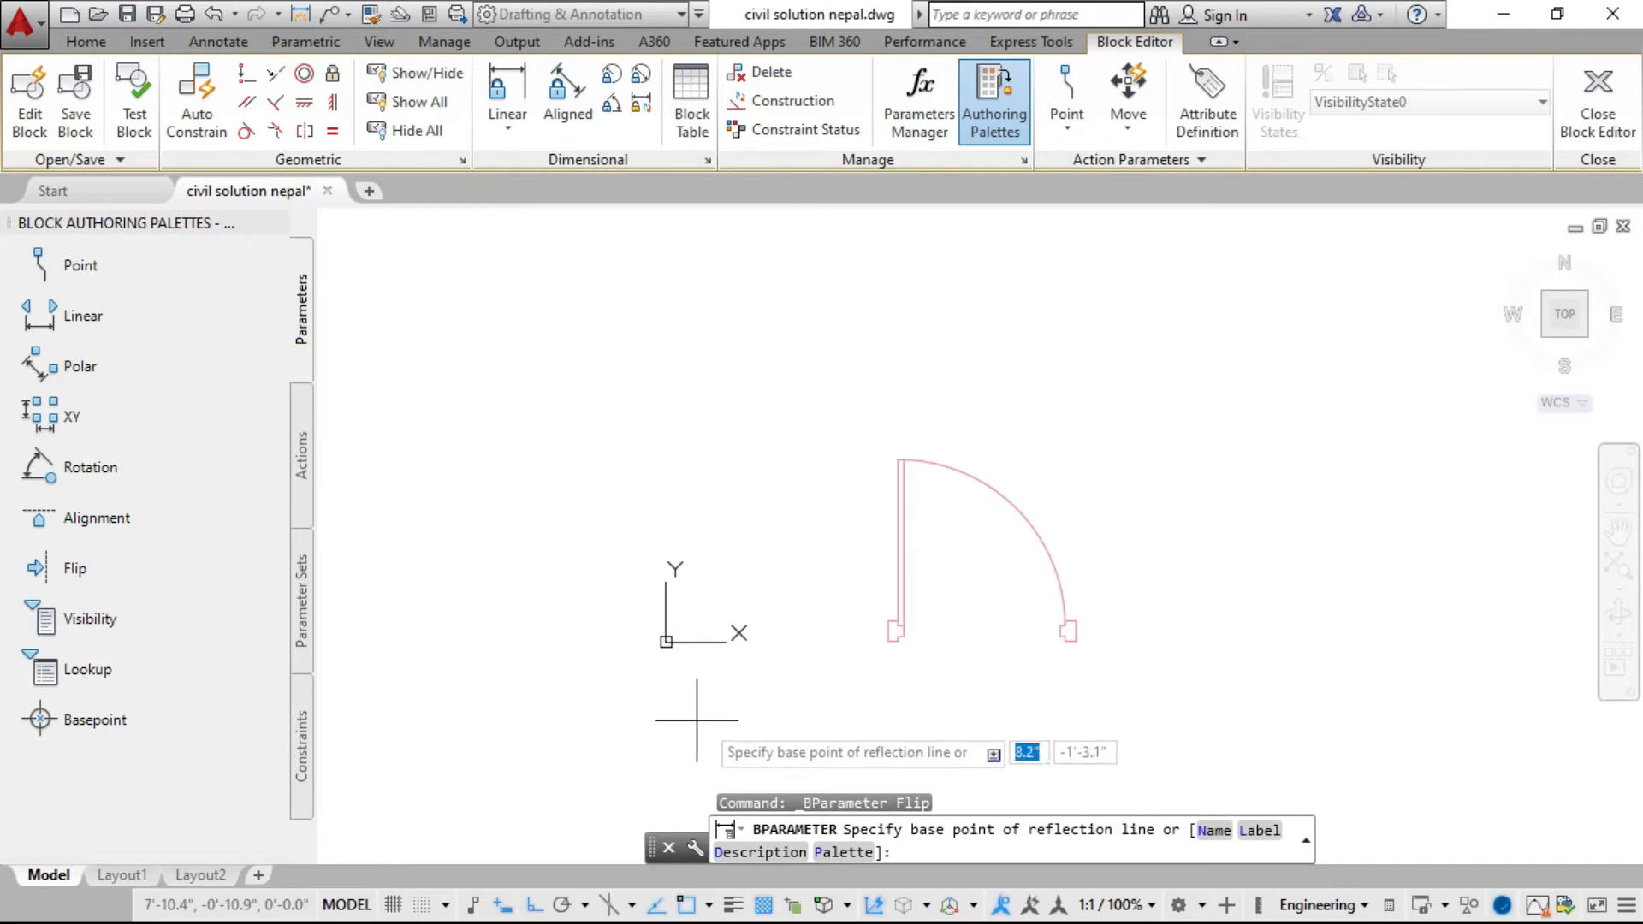
scroll(1138, 685, "up", 2)
scroll(898, 659, "up", 1)
scroll(797, 649, "down", 1)
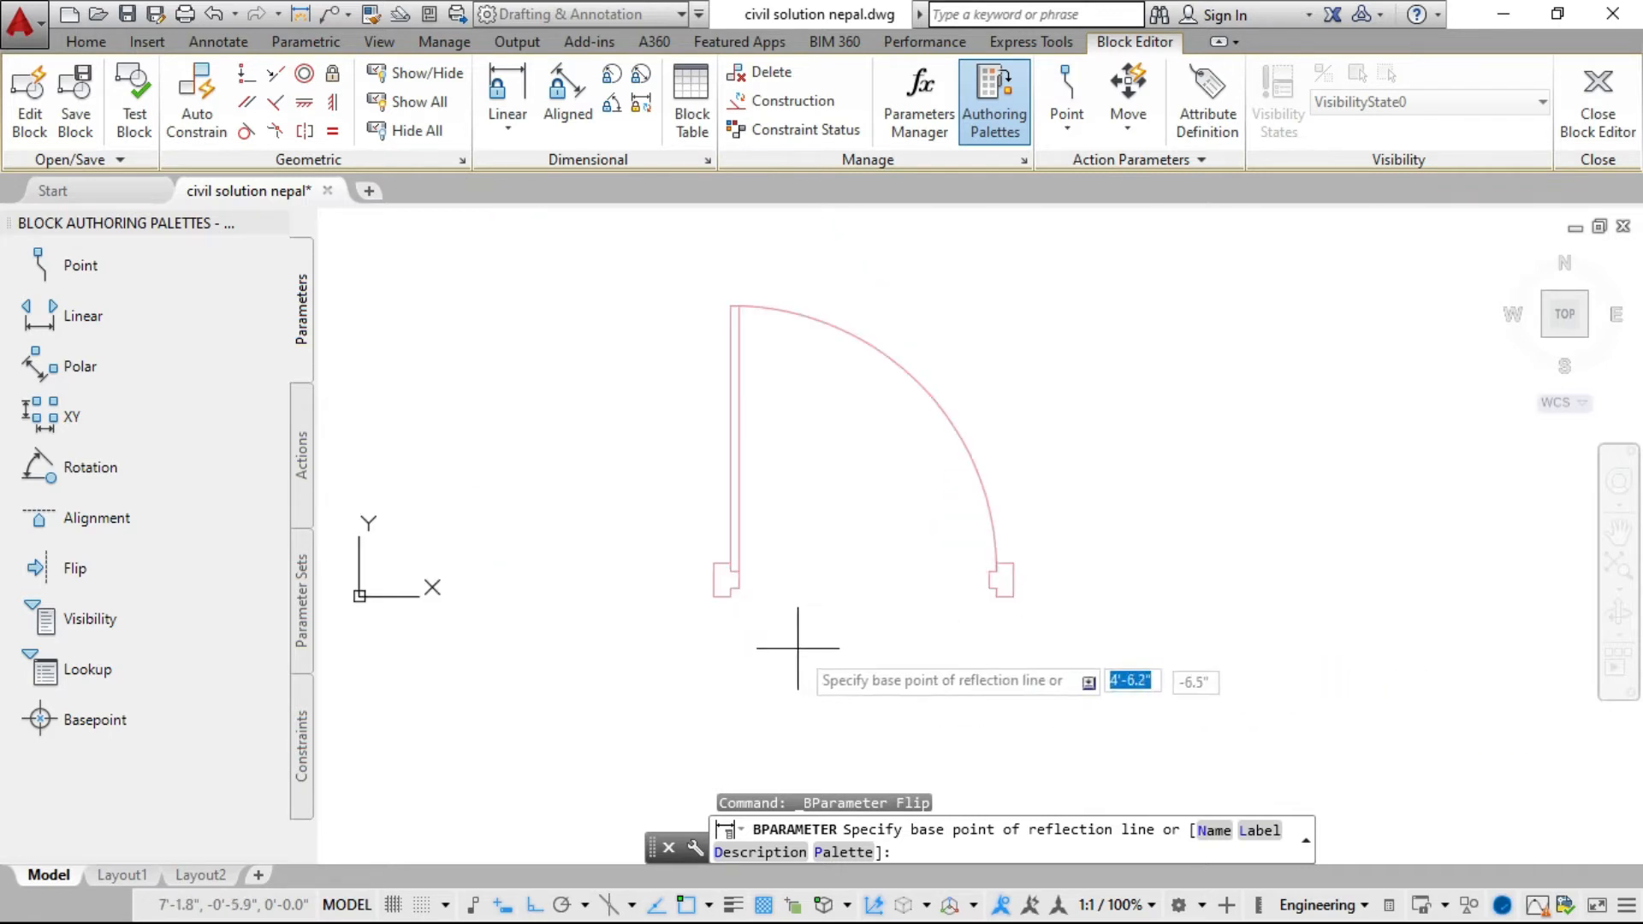
scroll(1053, 617, "up", 3)
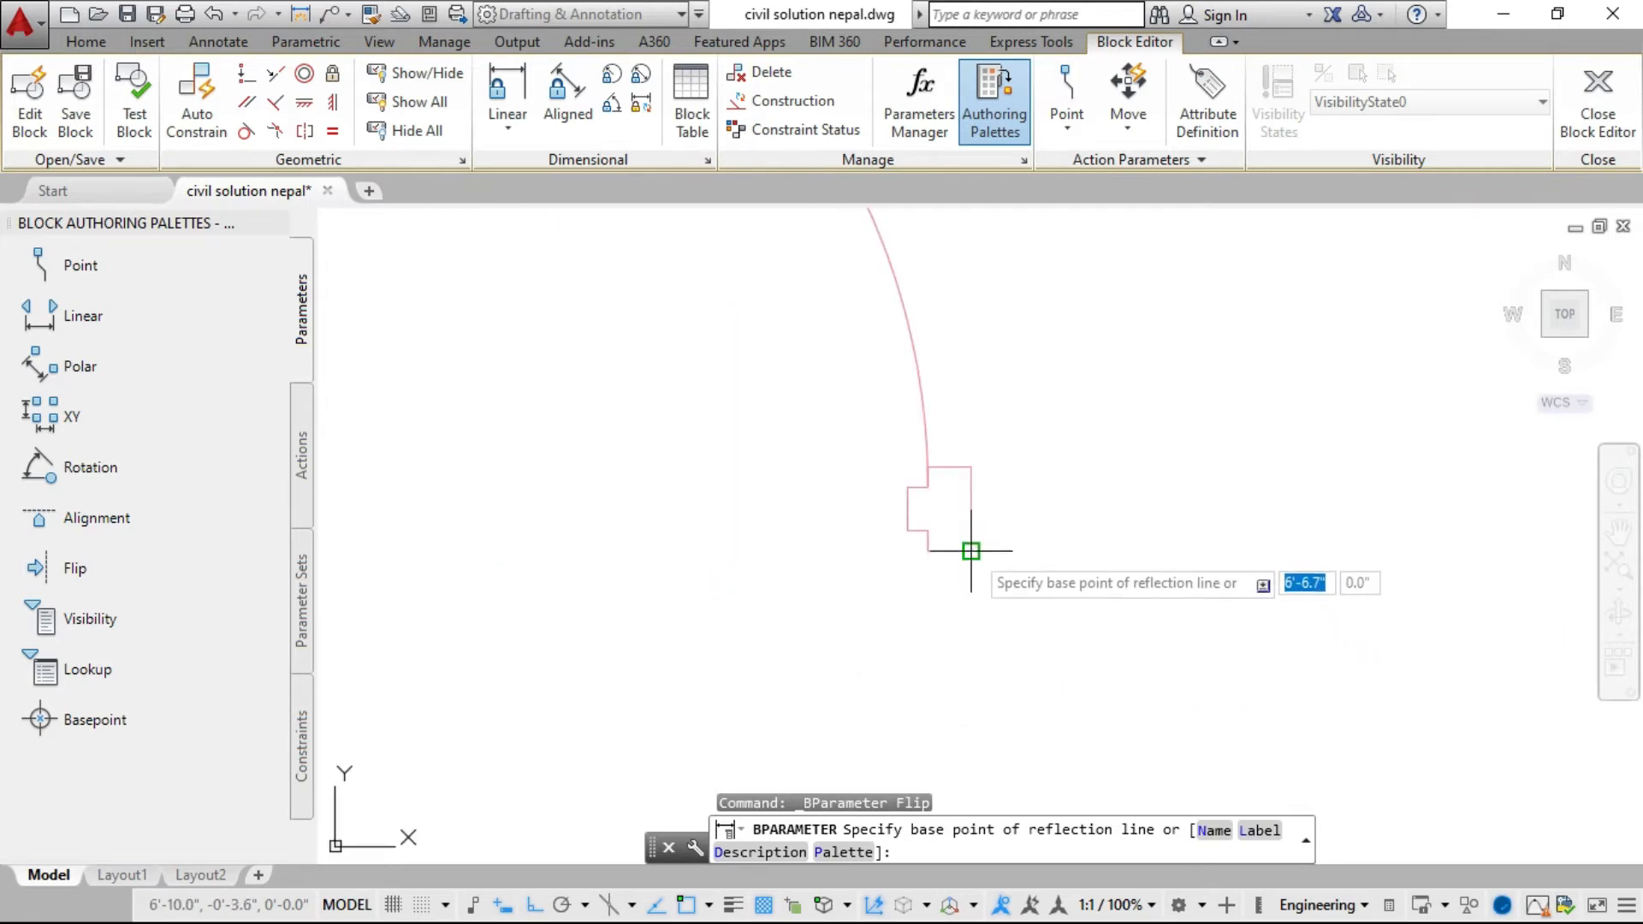
left_click(967, 553)
End the reflection line at the lower-left corner of the left jamb and place the flip label on the line between the jambs.
scroll(967, 553, "down", 3)
scroll(651, 560, "up", 4)
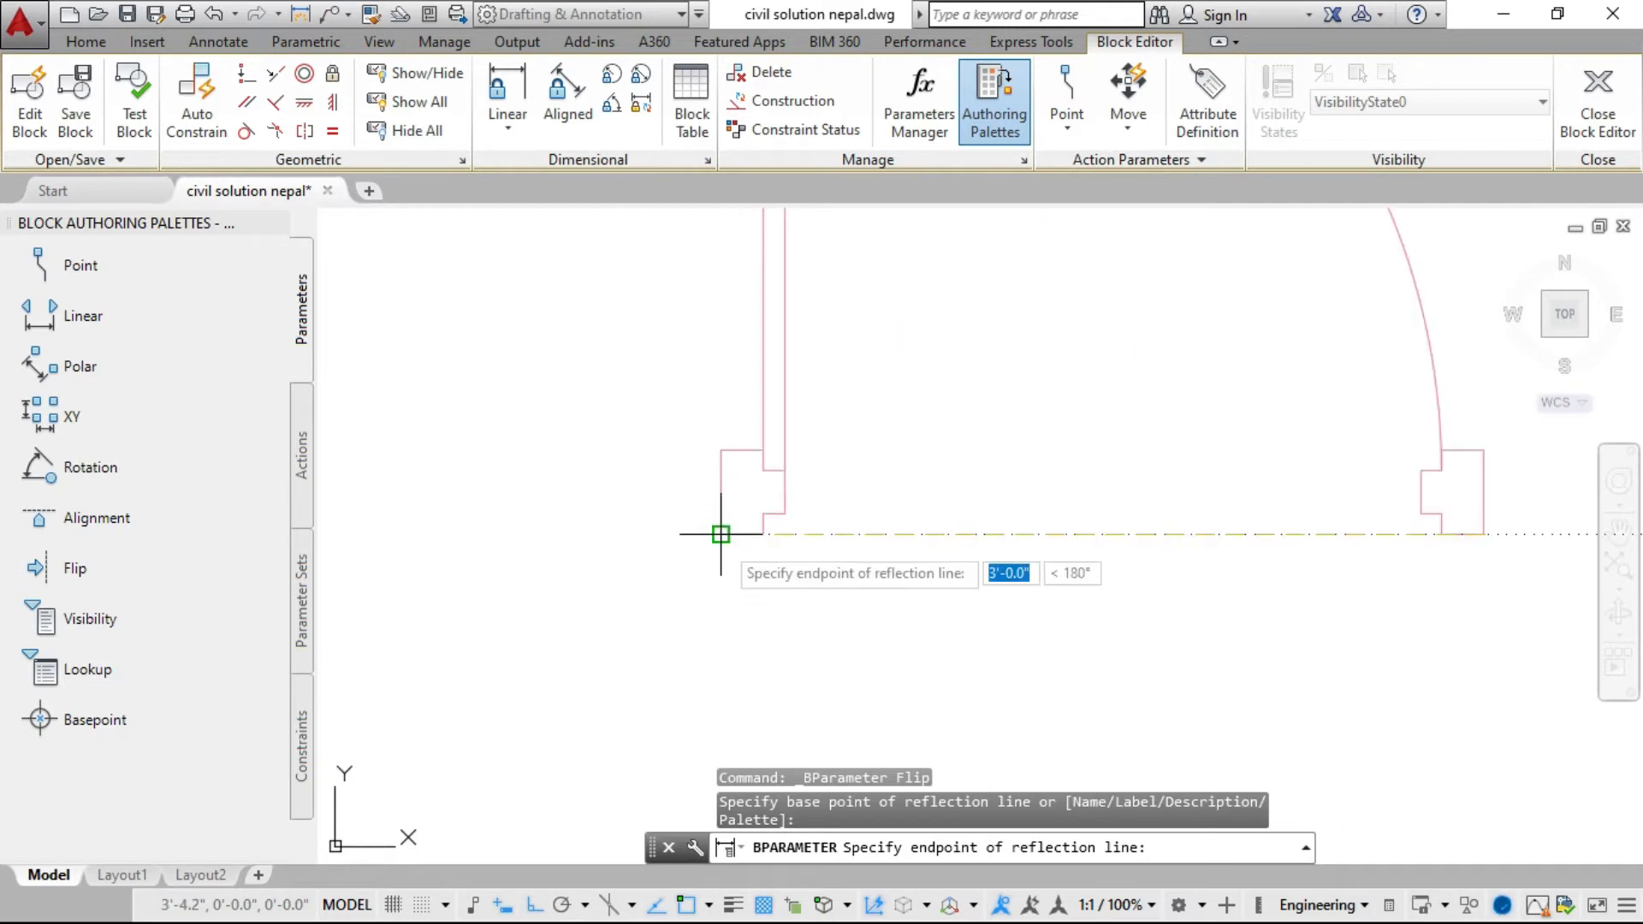
left_click(720, 534)
scroll(479, 554, "down", 4)
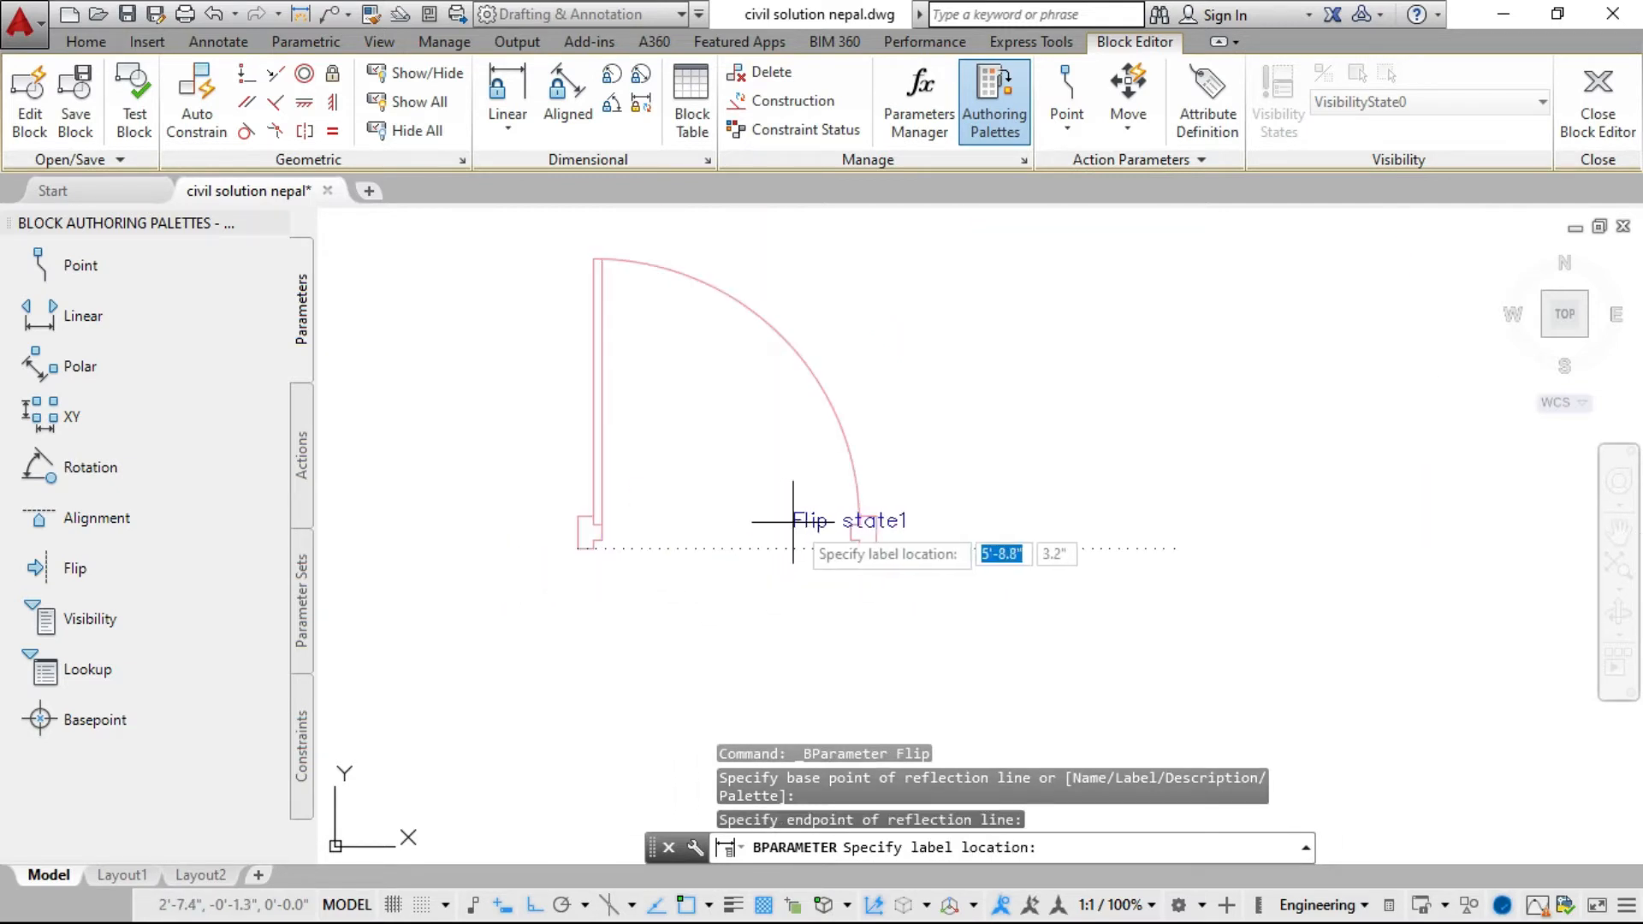
left_click(708, 552)
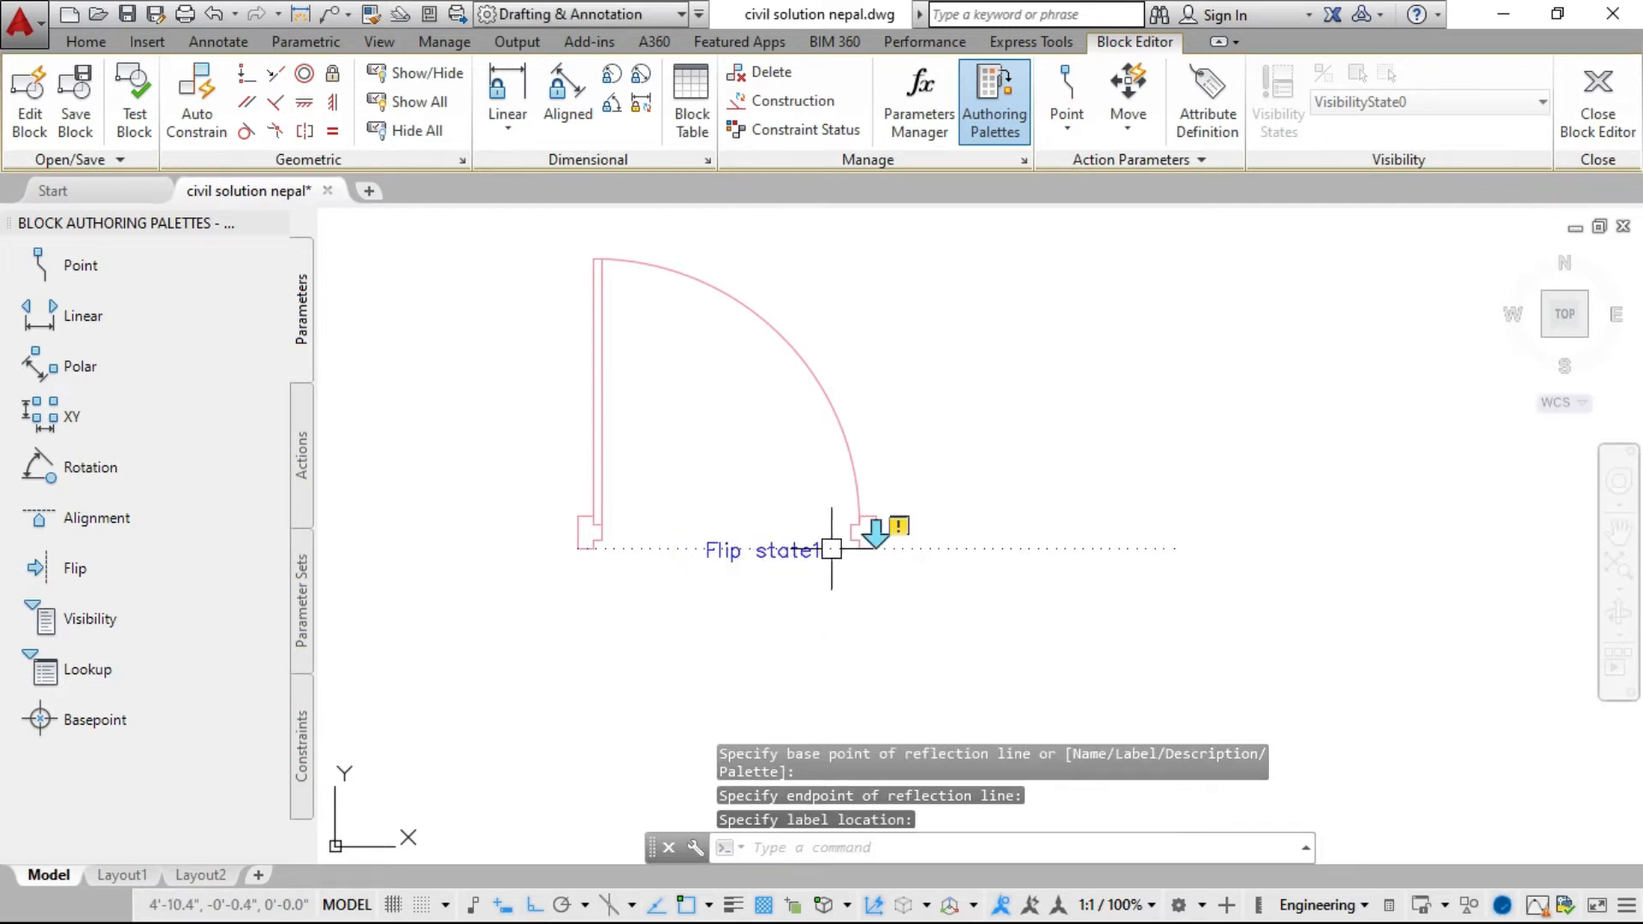
Start a Flip action and assign it to the flip parameter along the door's base.
scroll(821, 555, "up", 5)
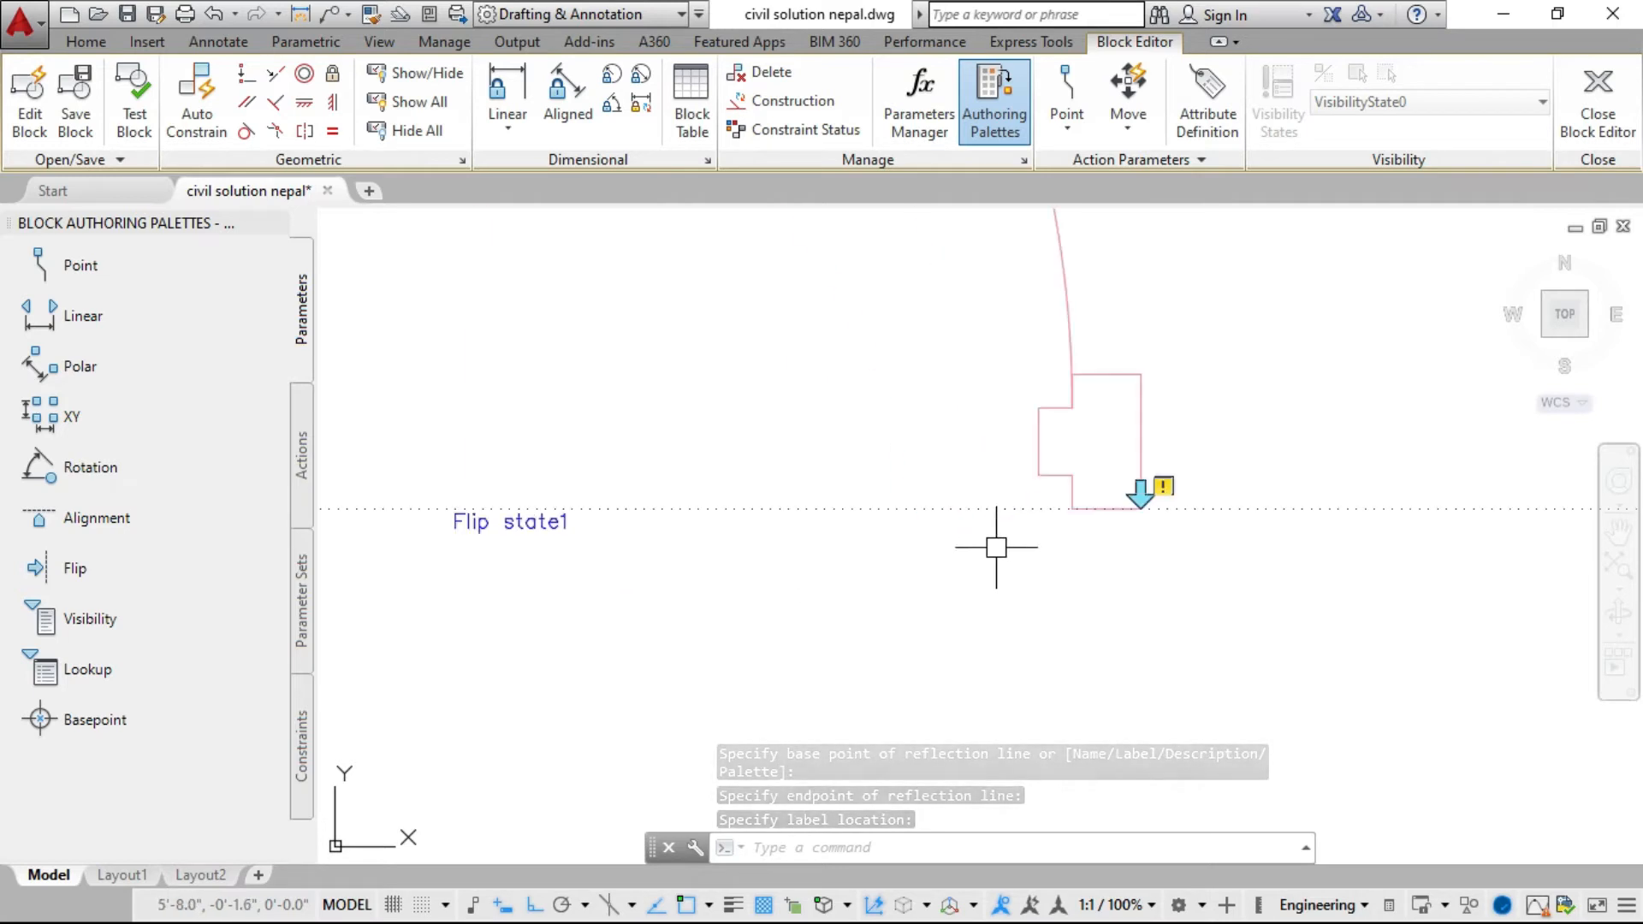
scroll(1209, 534, "down", 3)
scroll(1200, 533, "up", 2)
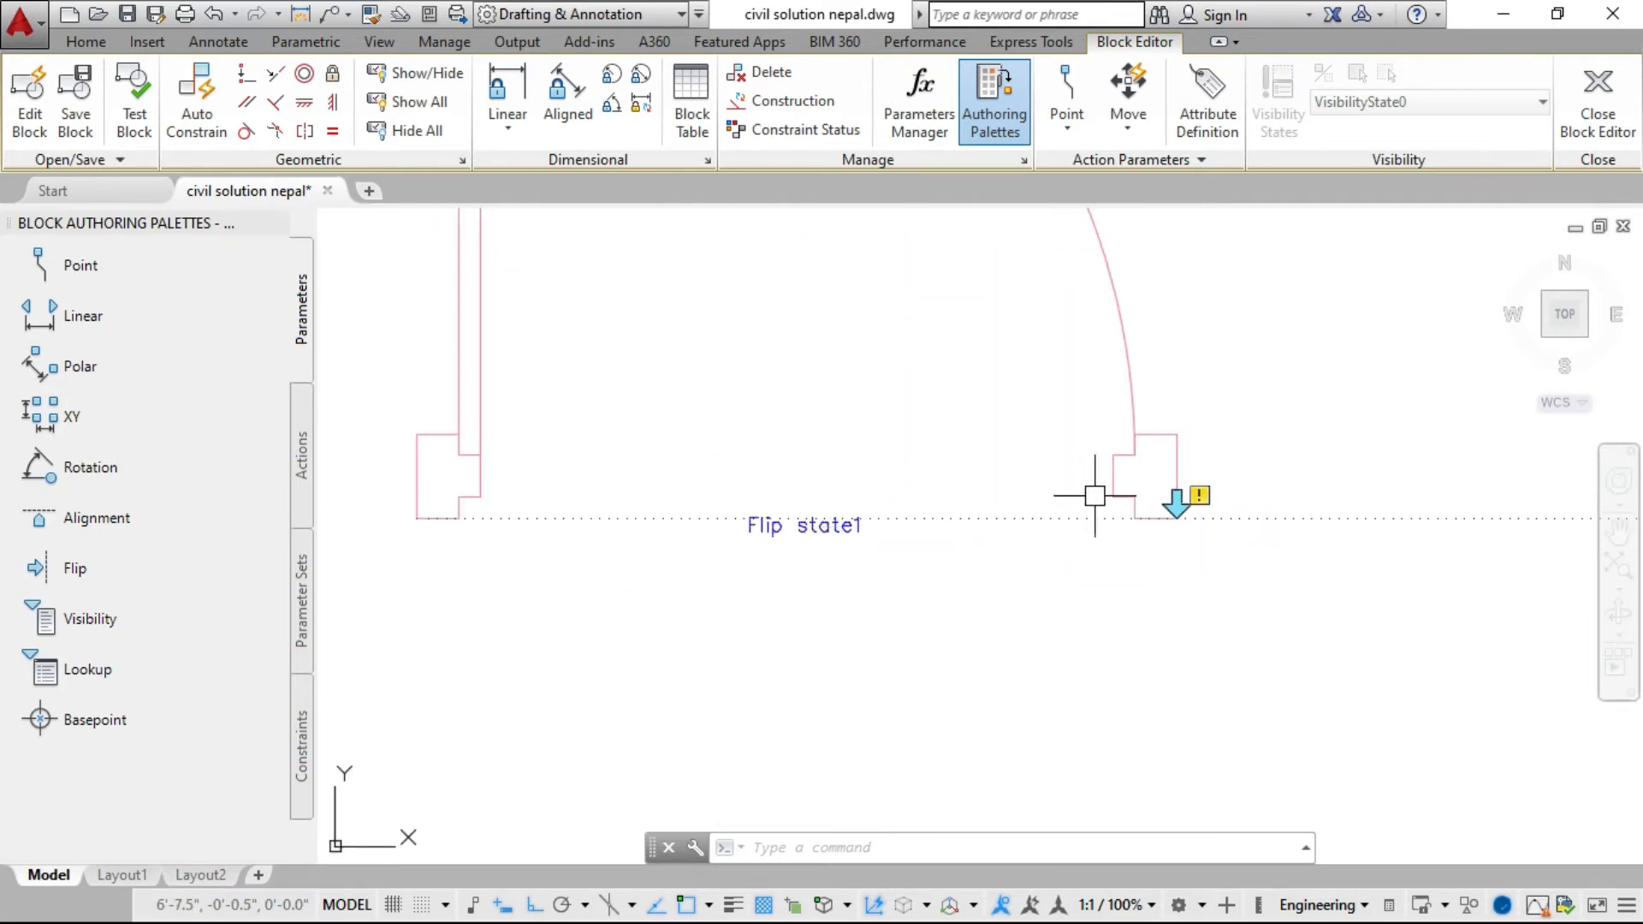
scroll(926, 546, "down", 2)
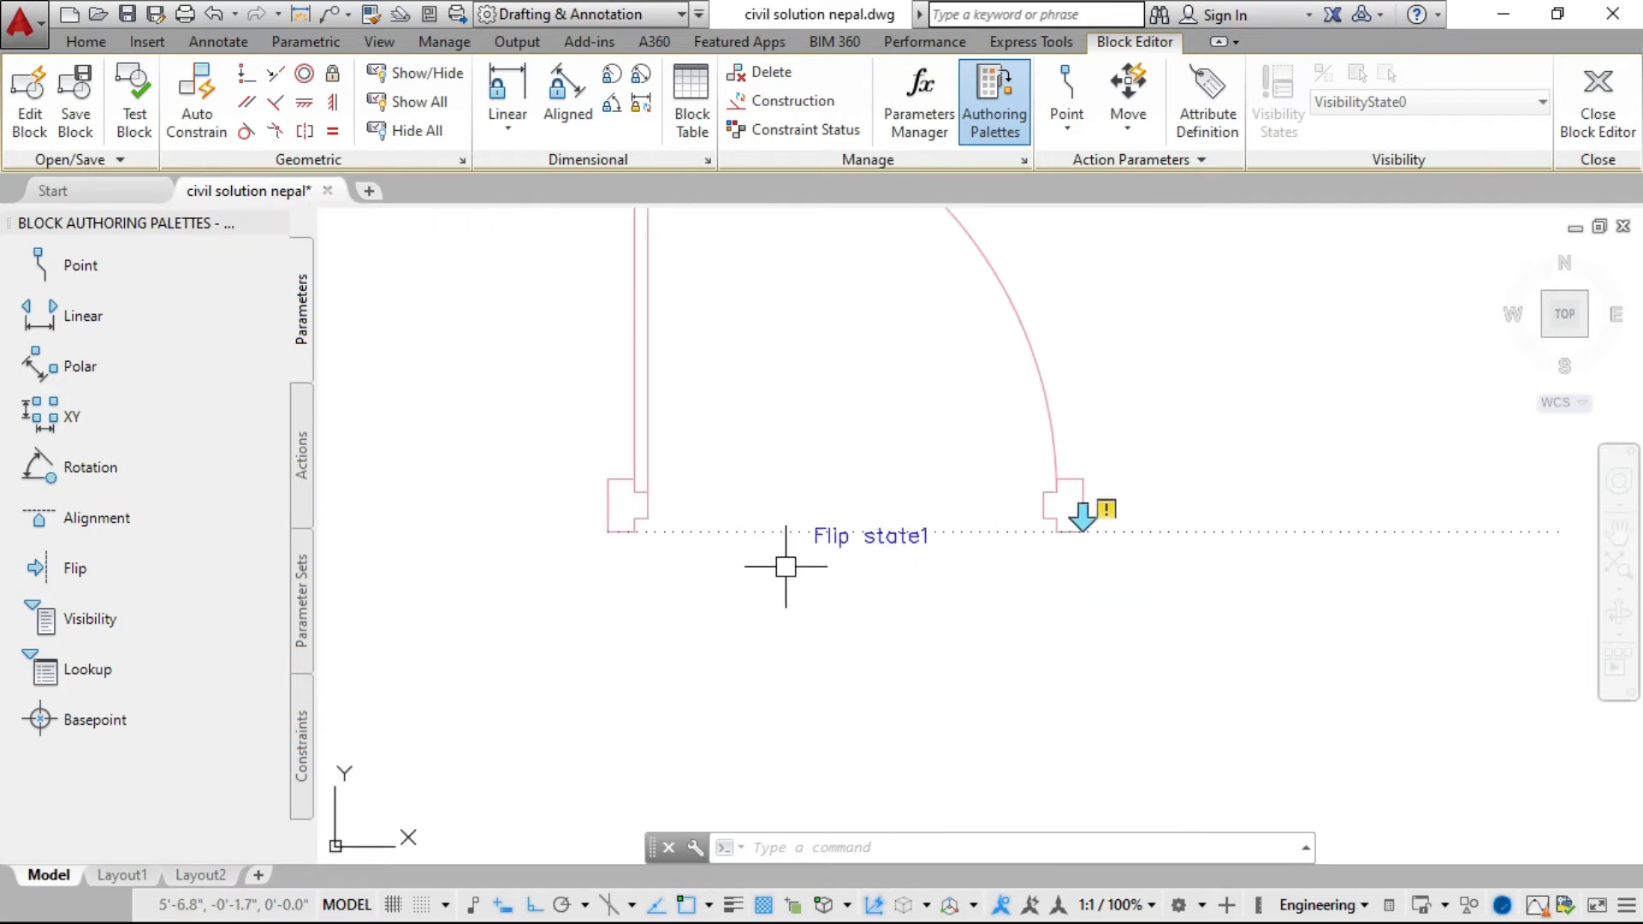
scroll(736, 510, "down", 2)
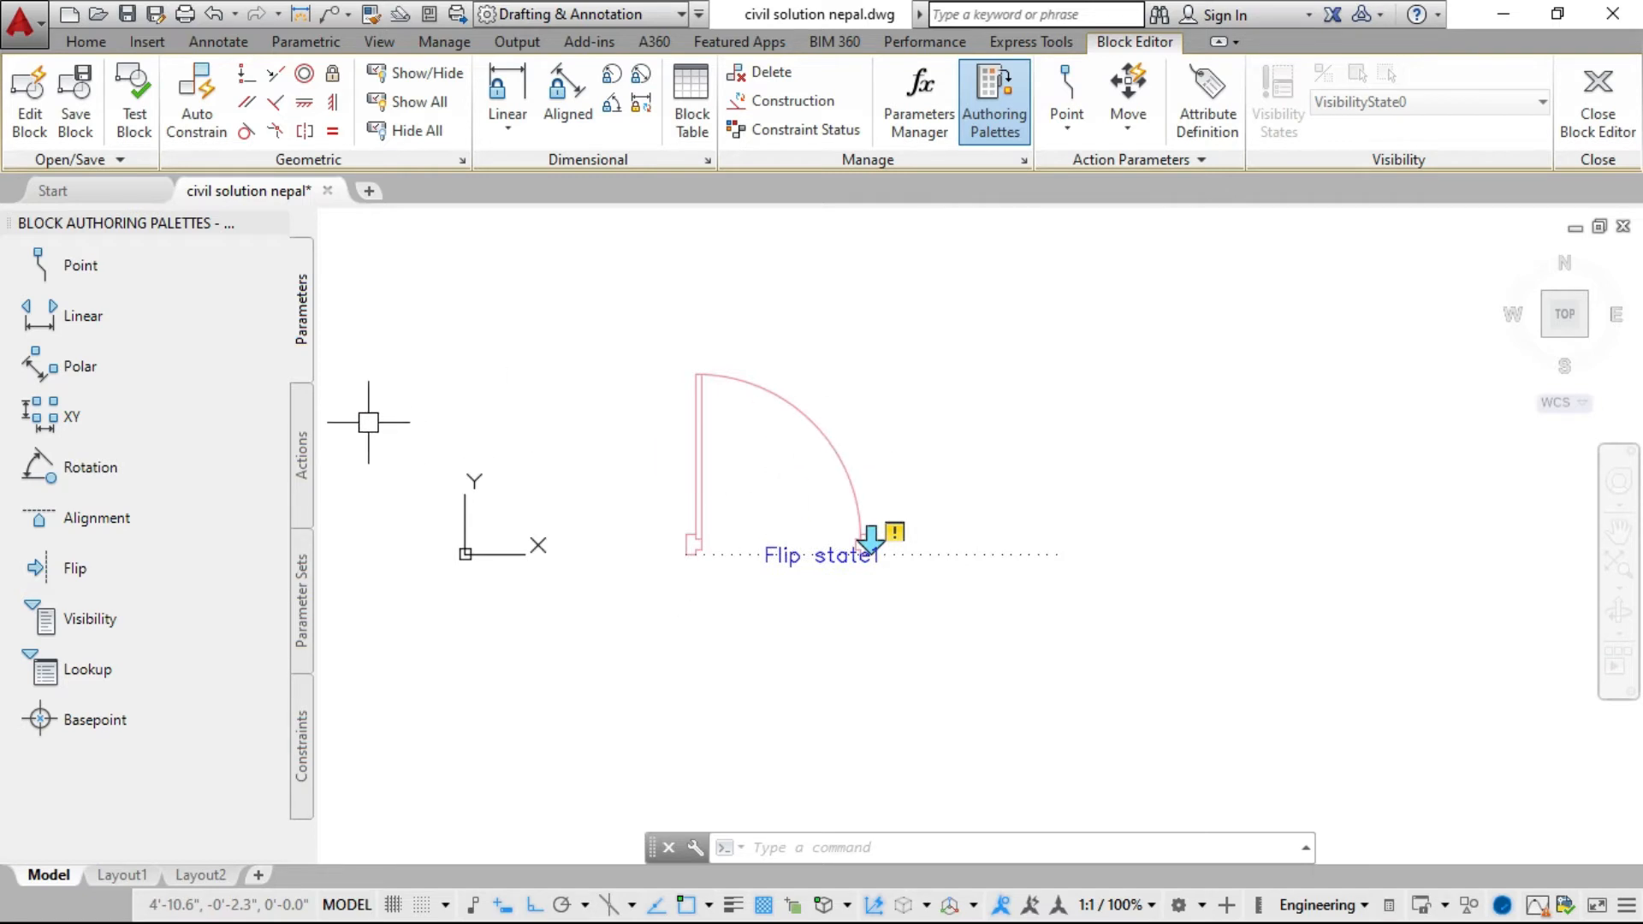
left_click(301, 460)
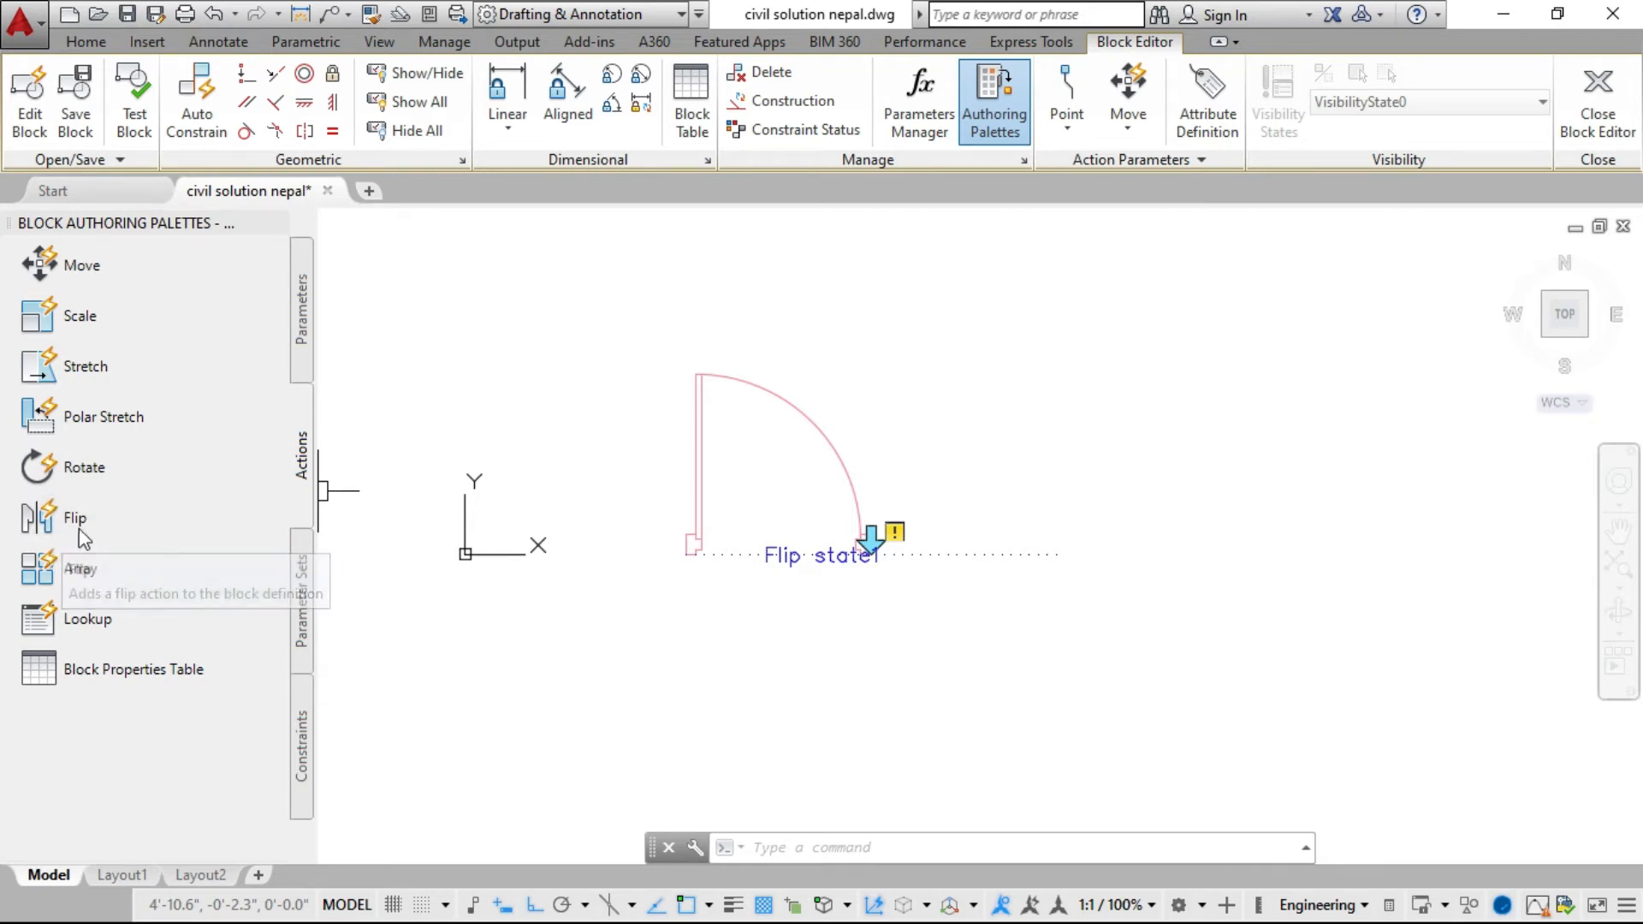
left_click(51, 519)
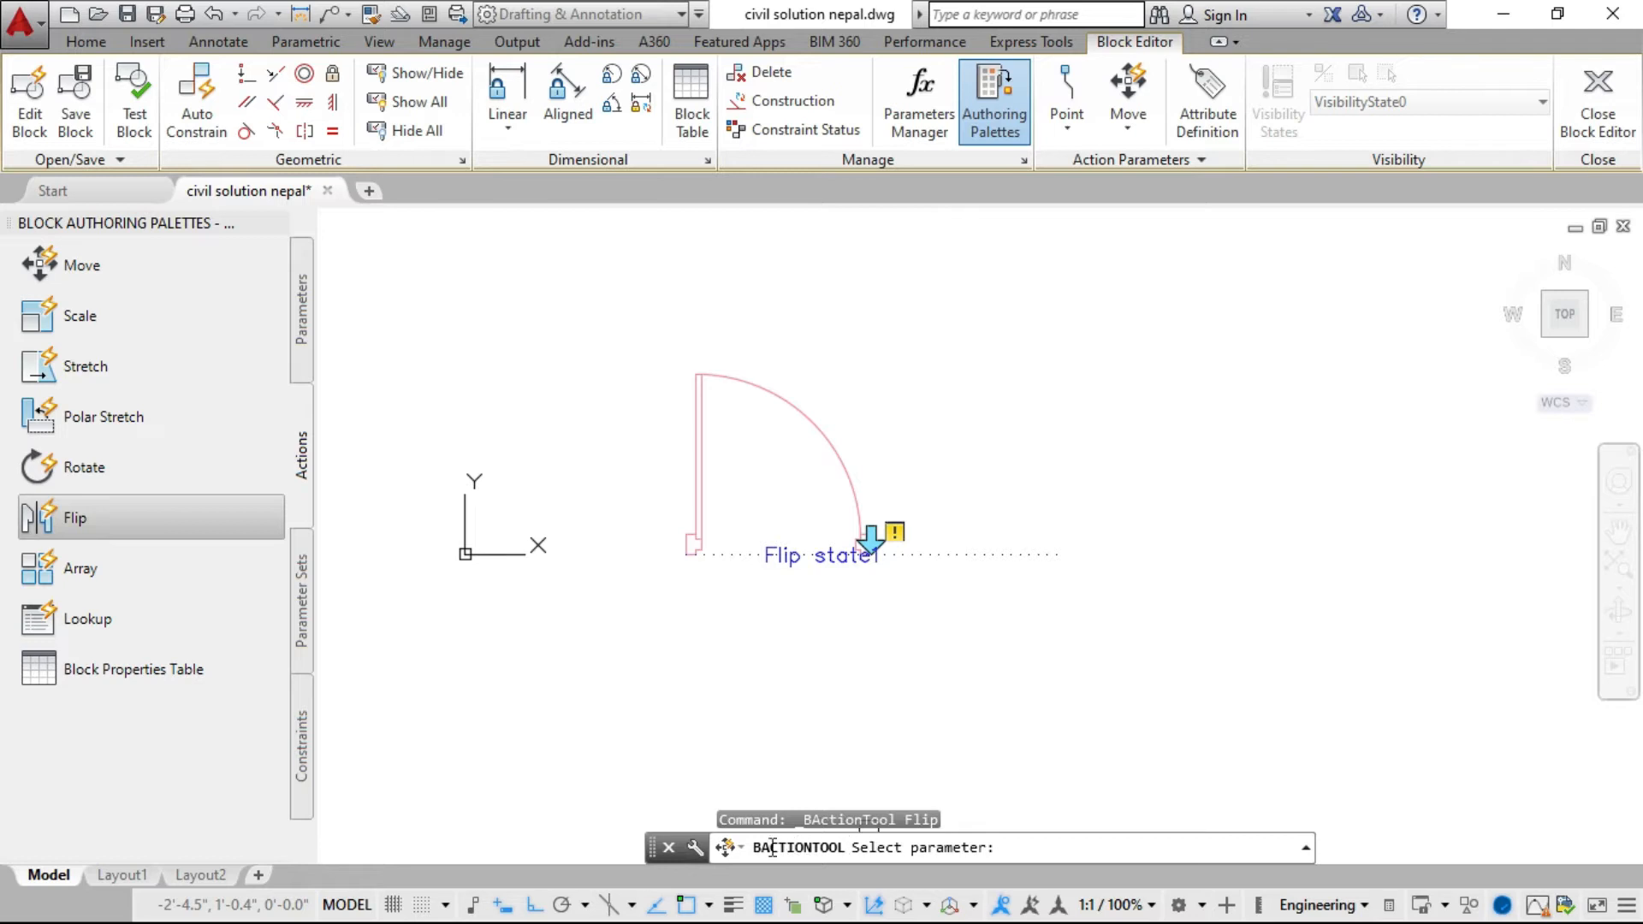
scroll(802, 552, "up", 2)
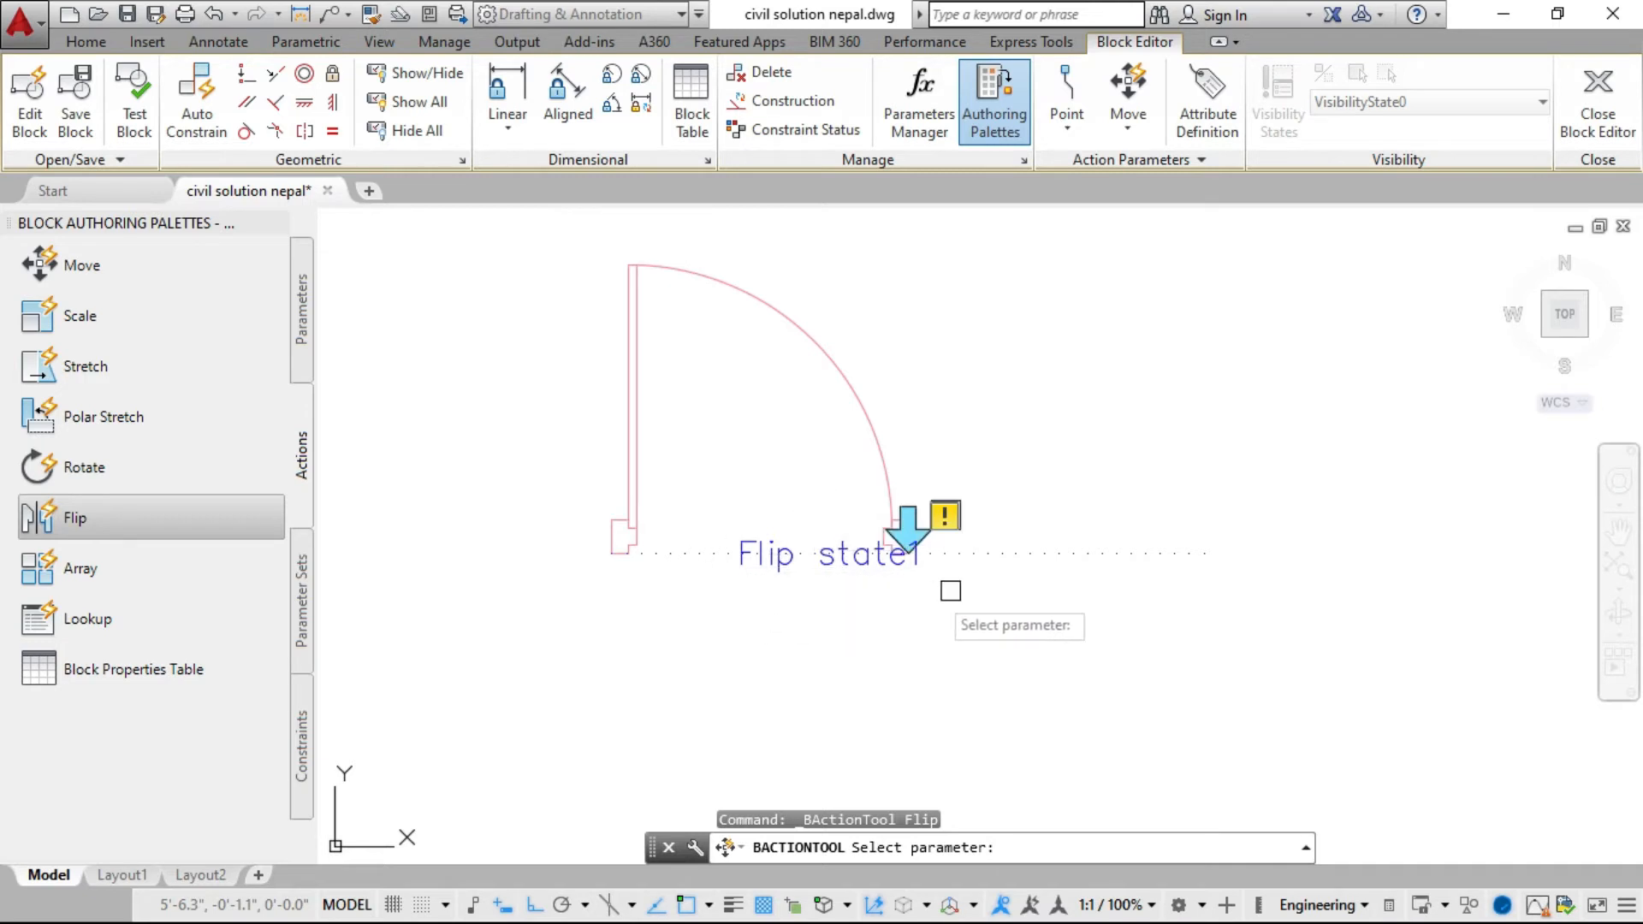
left_click(756, 551)
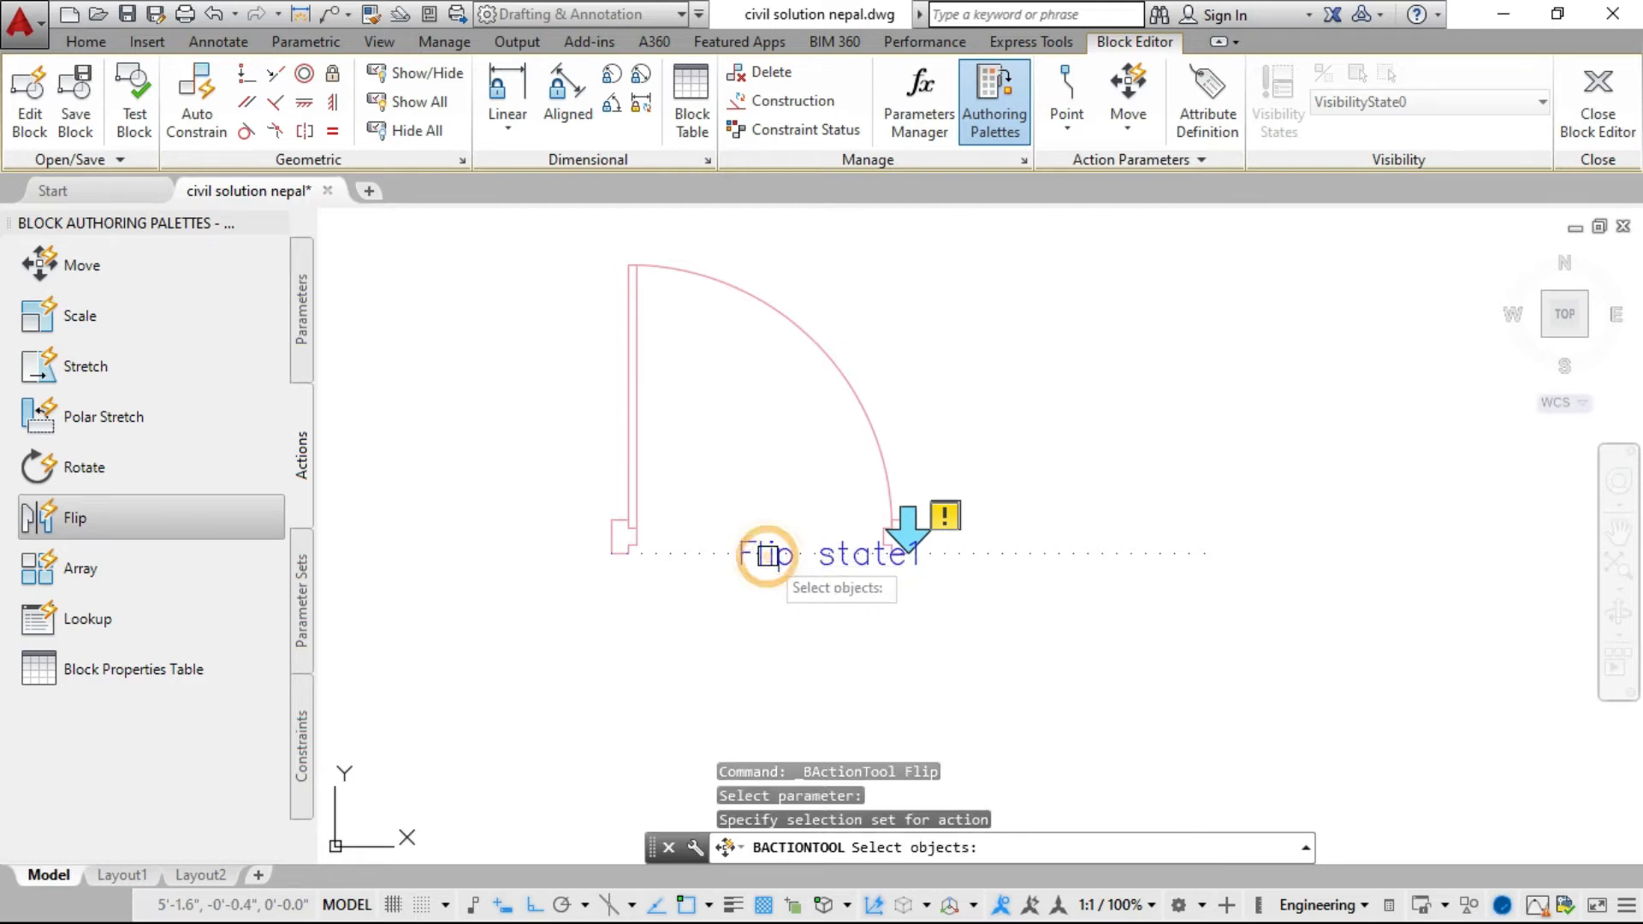
Include the whole door geometry in the Flip action's selection set and complete the action.
left_click(714, 552)
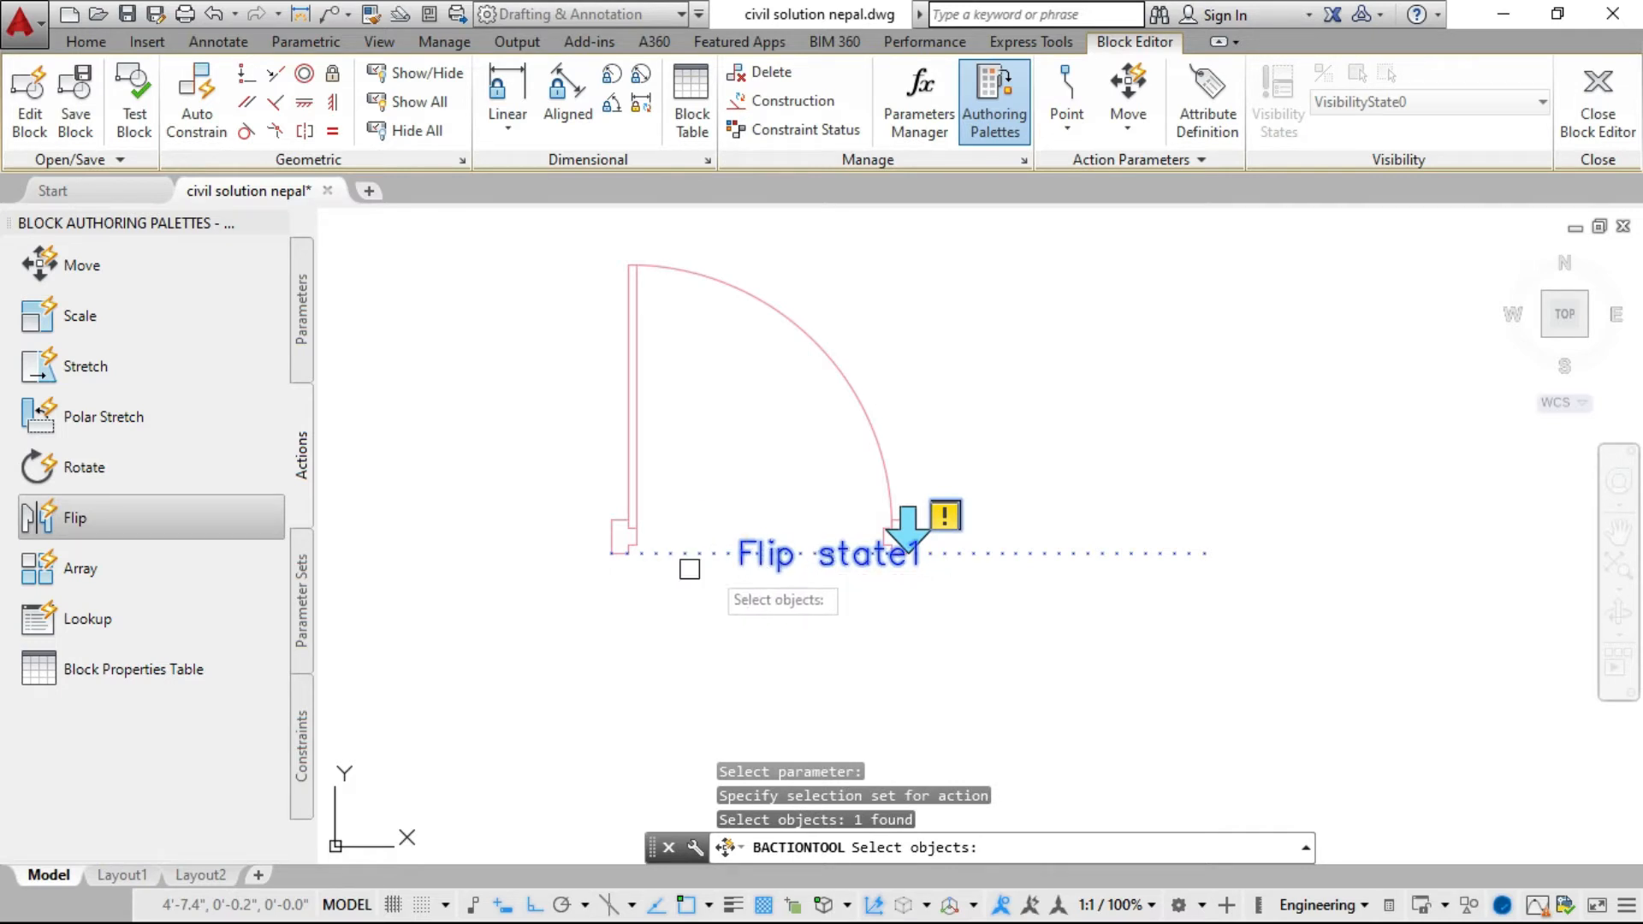
key("Return")
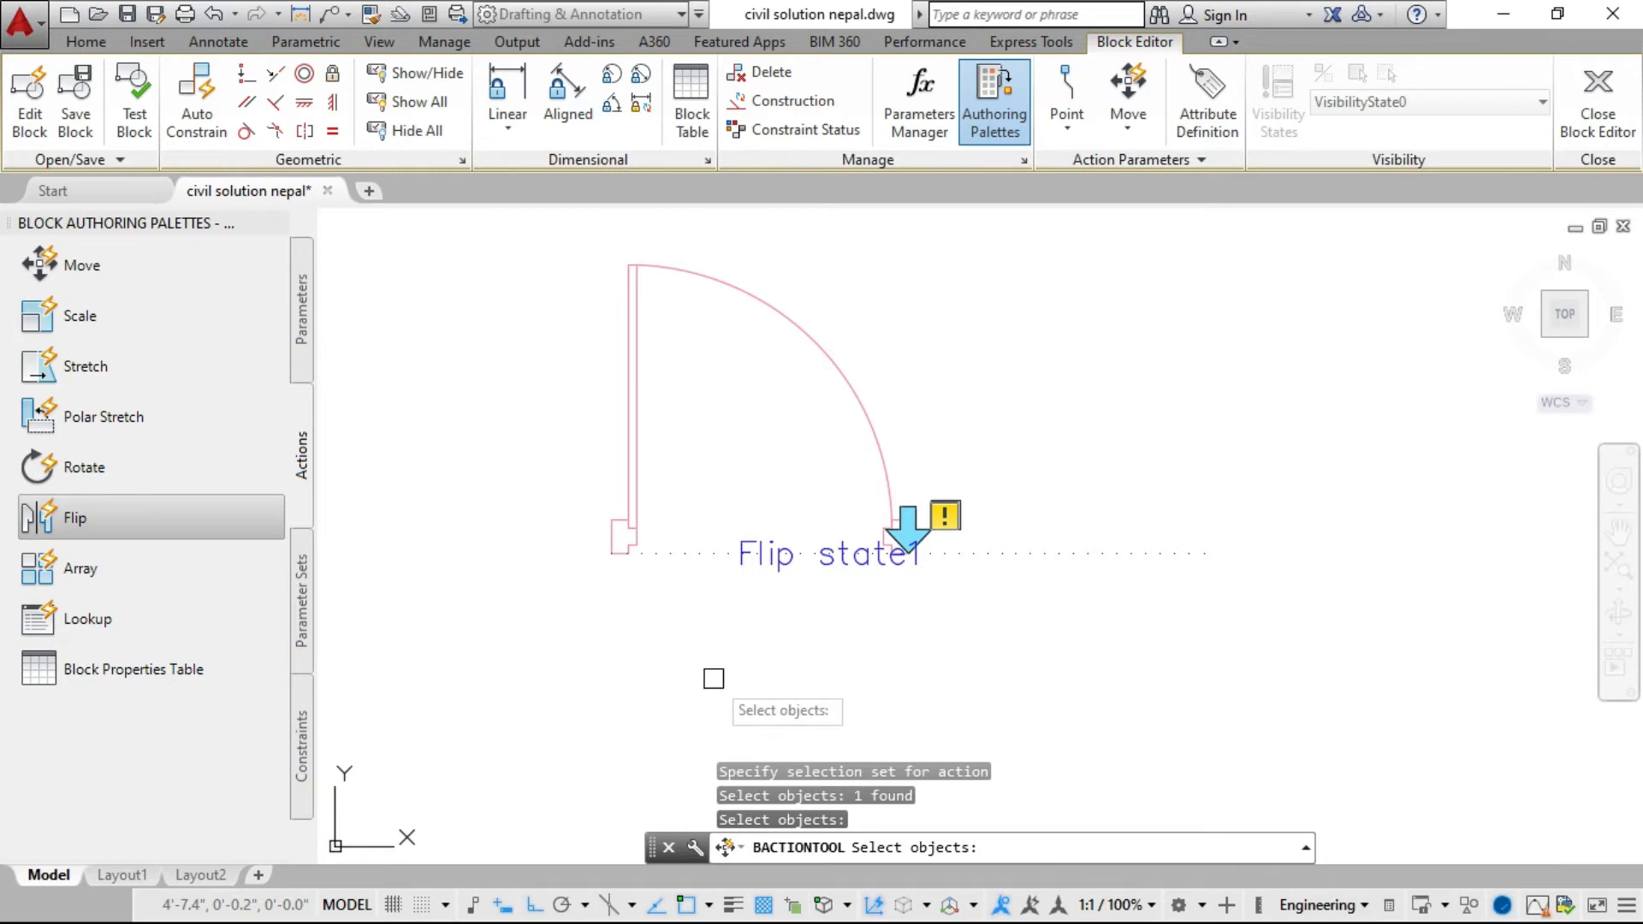
scroll(684, 659, "down", 2)
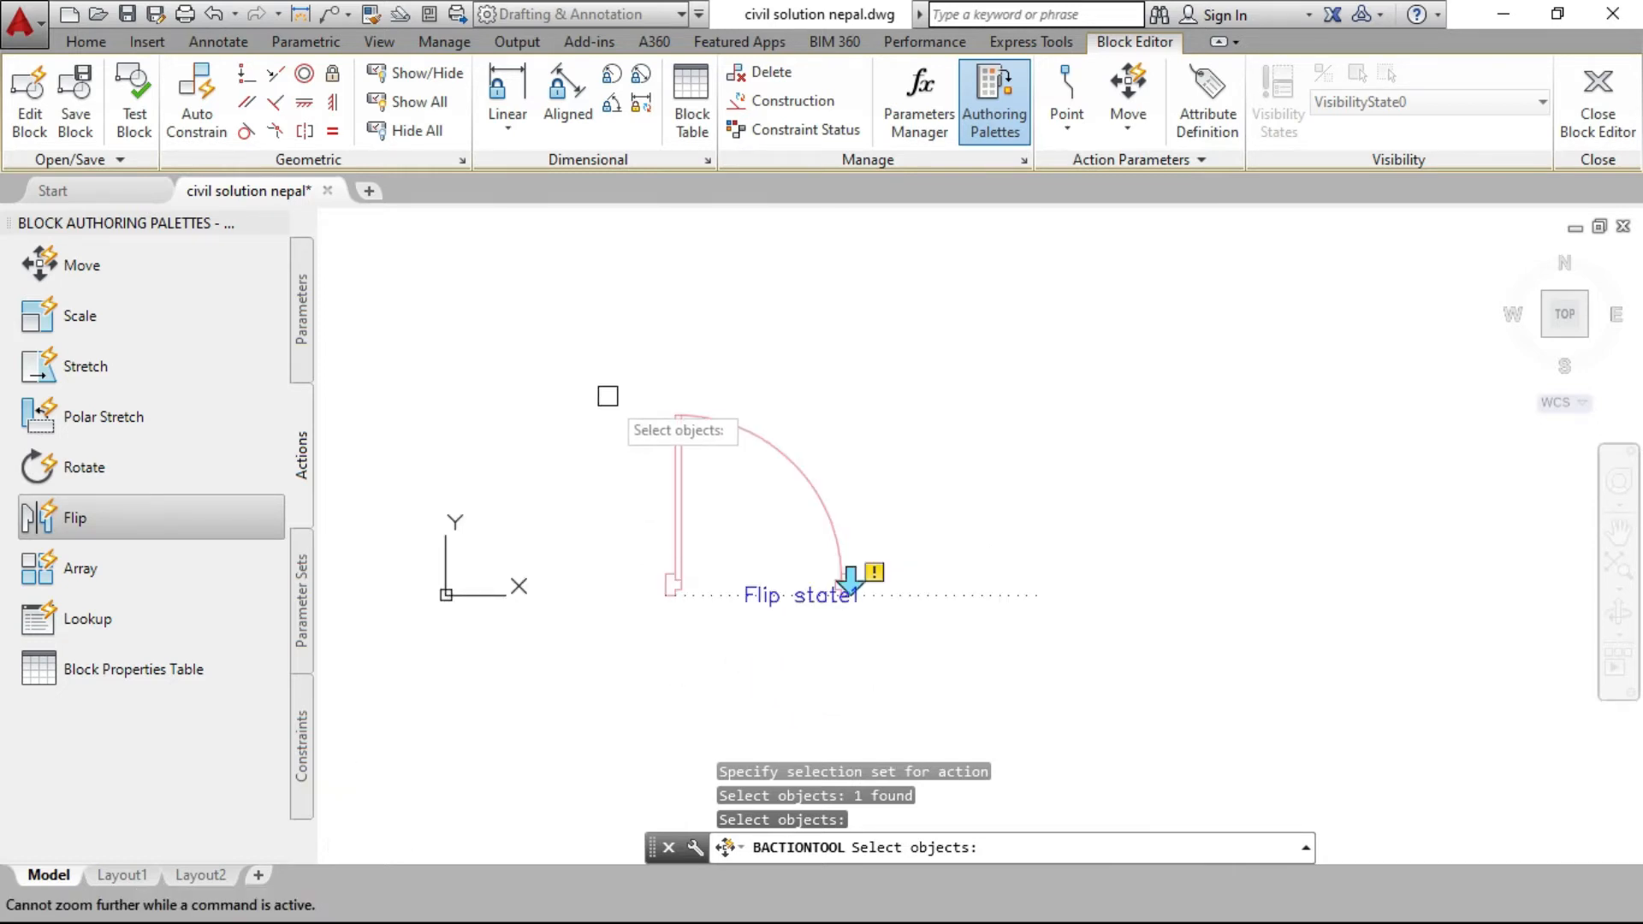
left_click(600, 370)
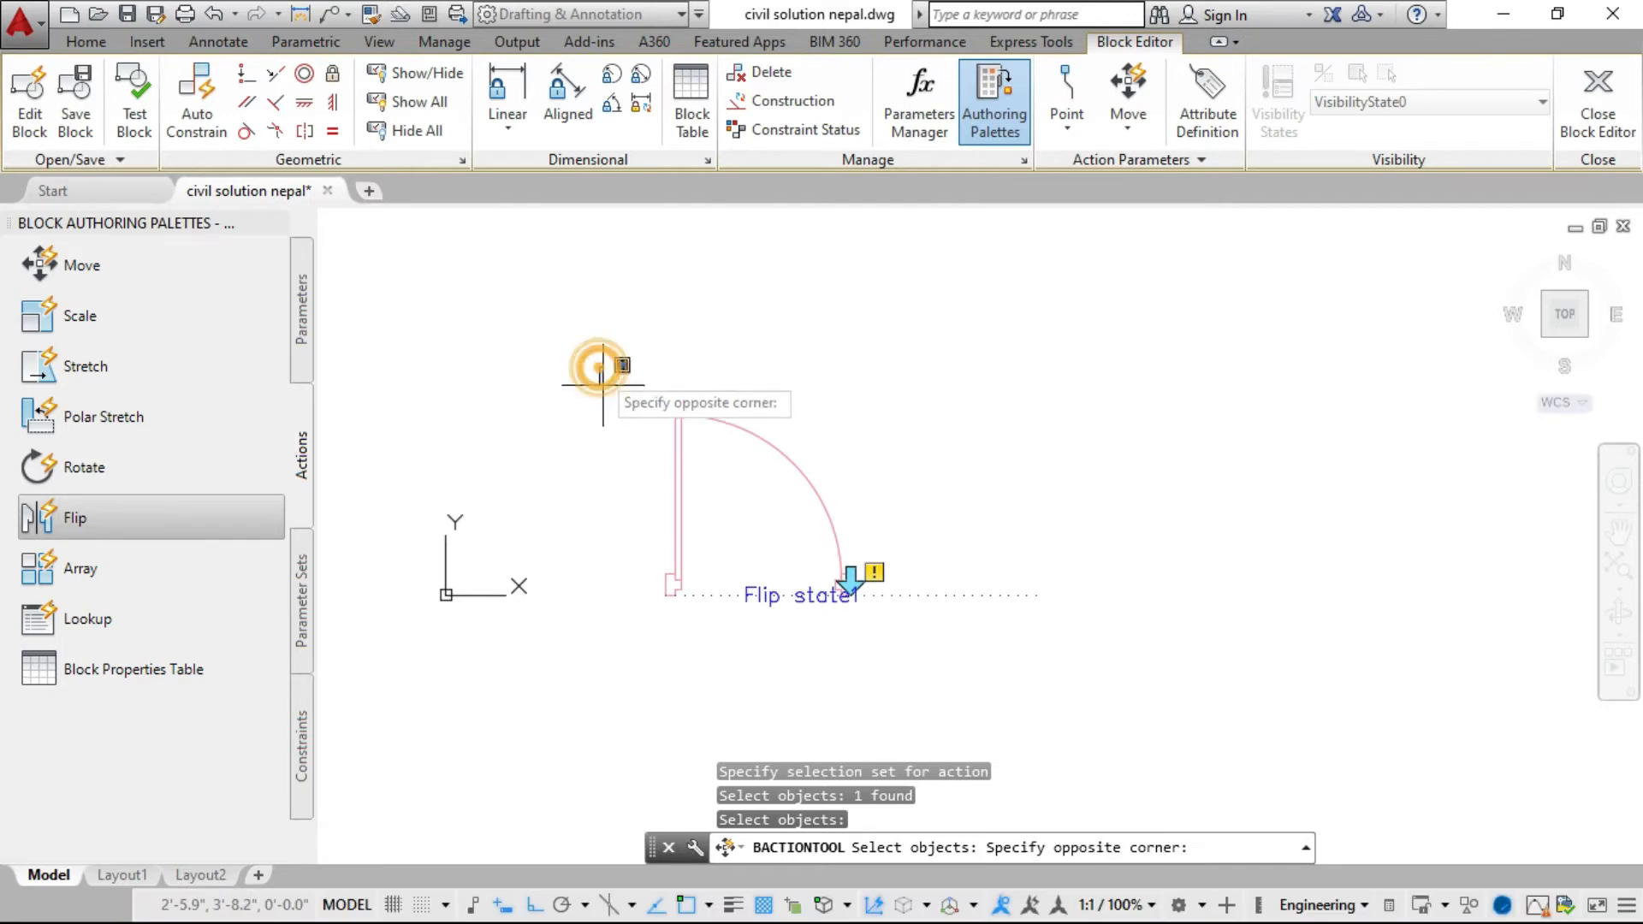
left_click(929, 672)
scroll(823, 616, "up", 2)
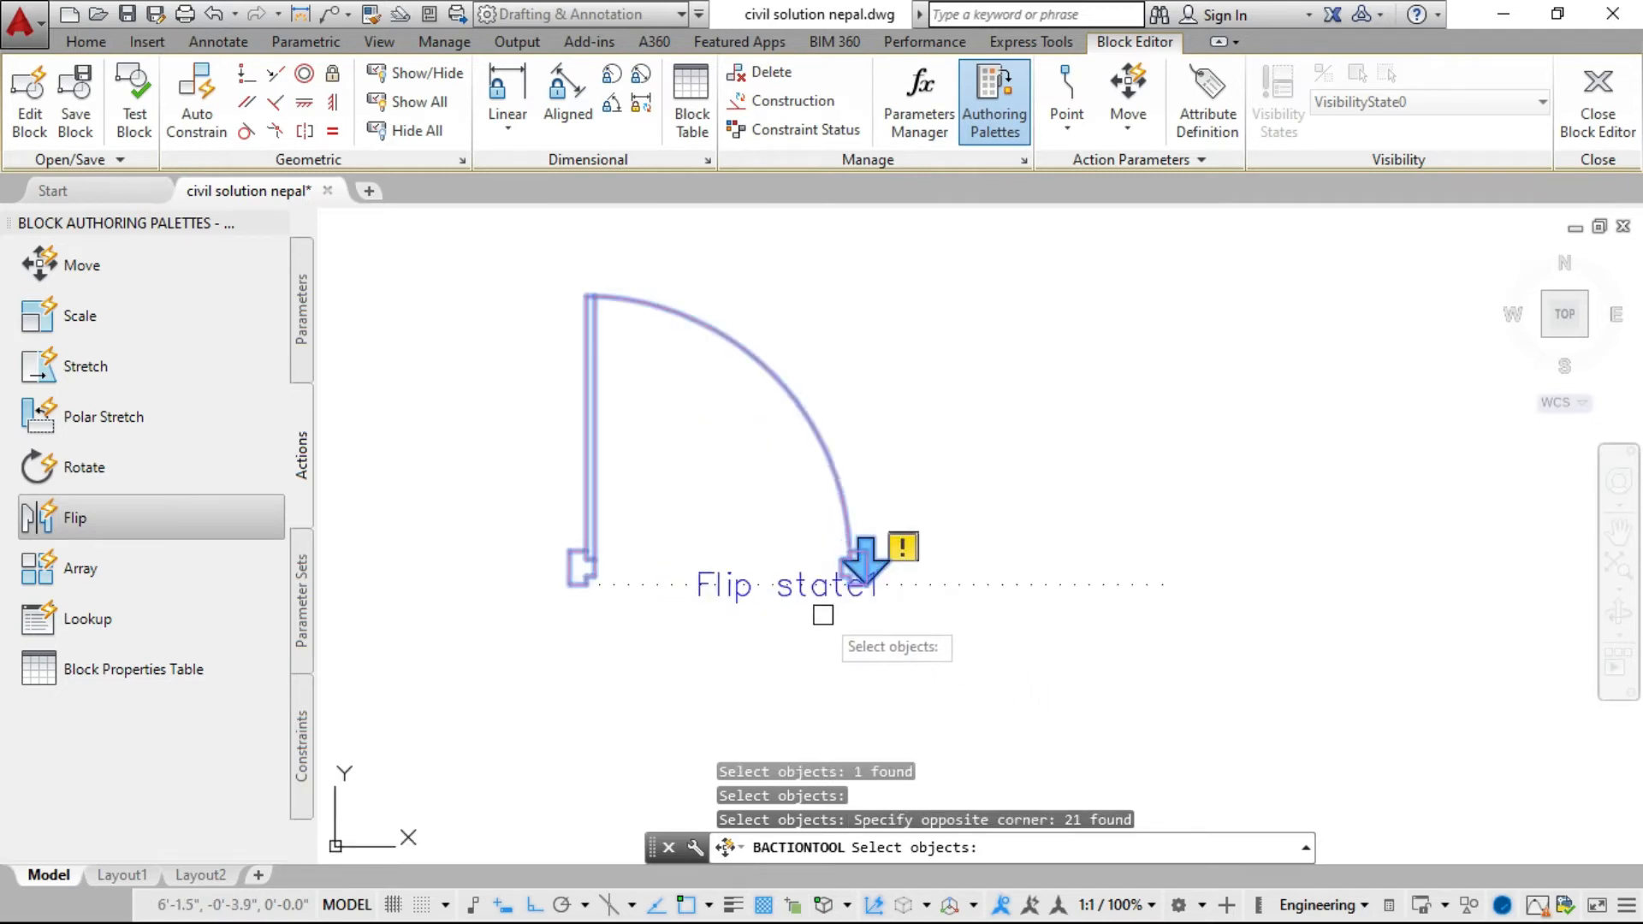
key("Return")
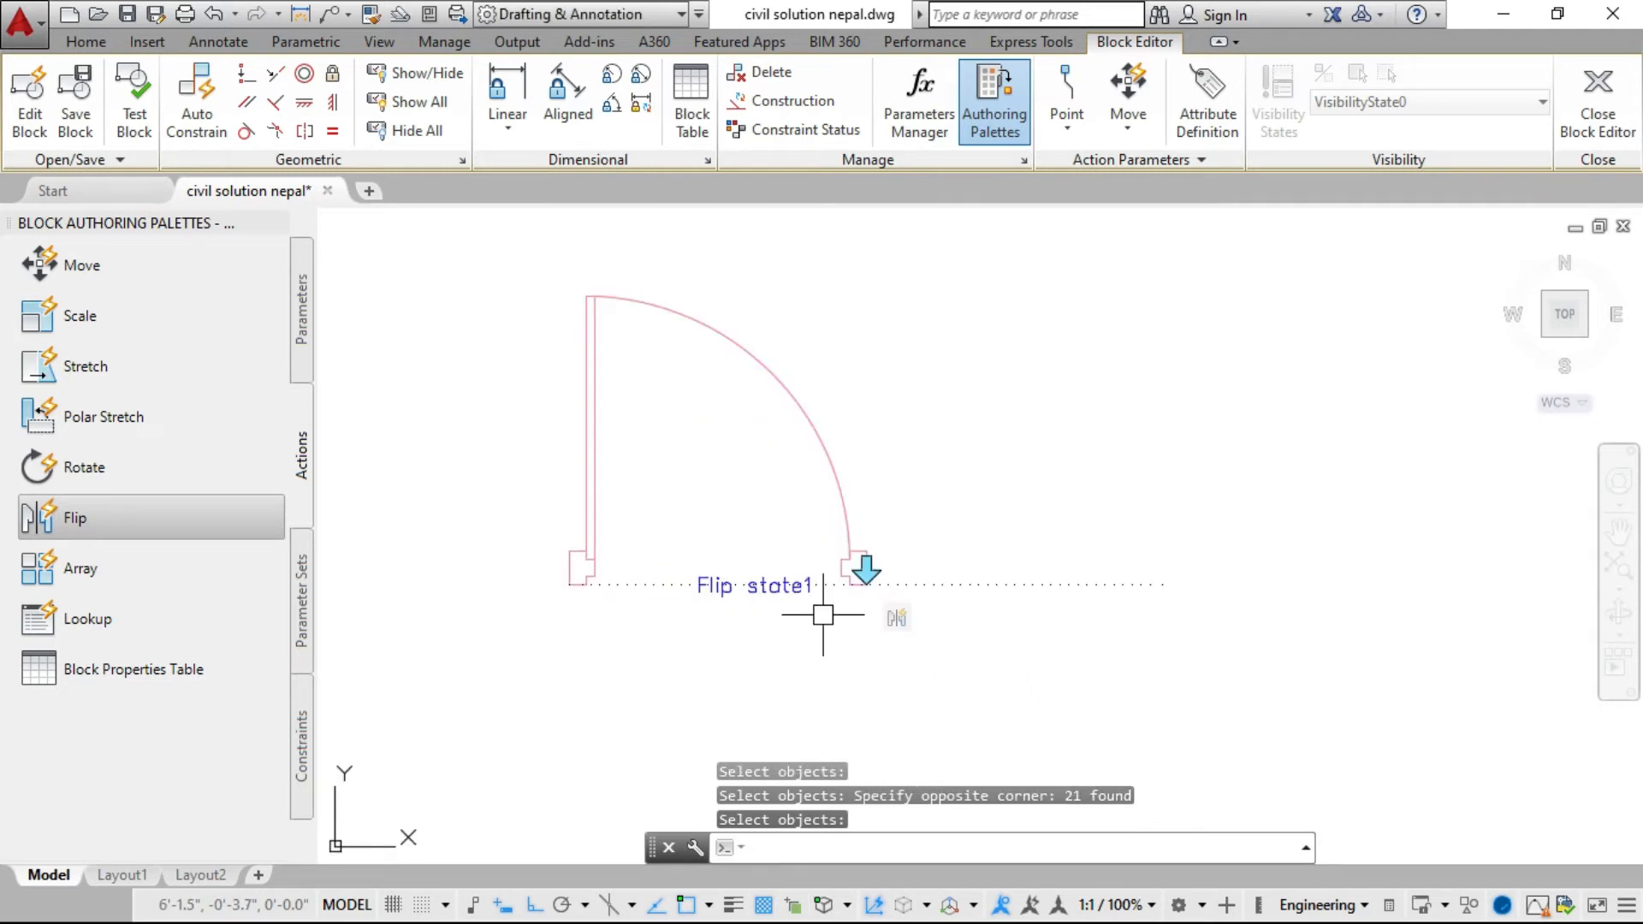
scroll(805, 590, "up", 3)
scroll(937, 572, "up", 3)
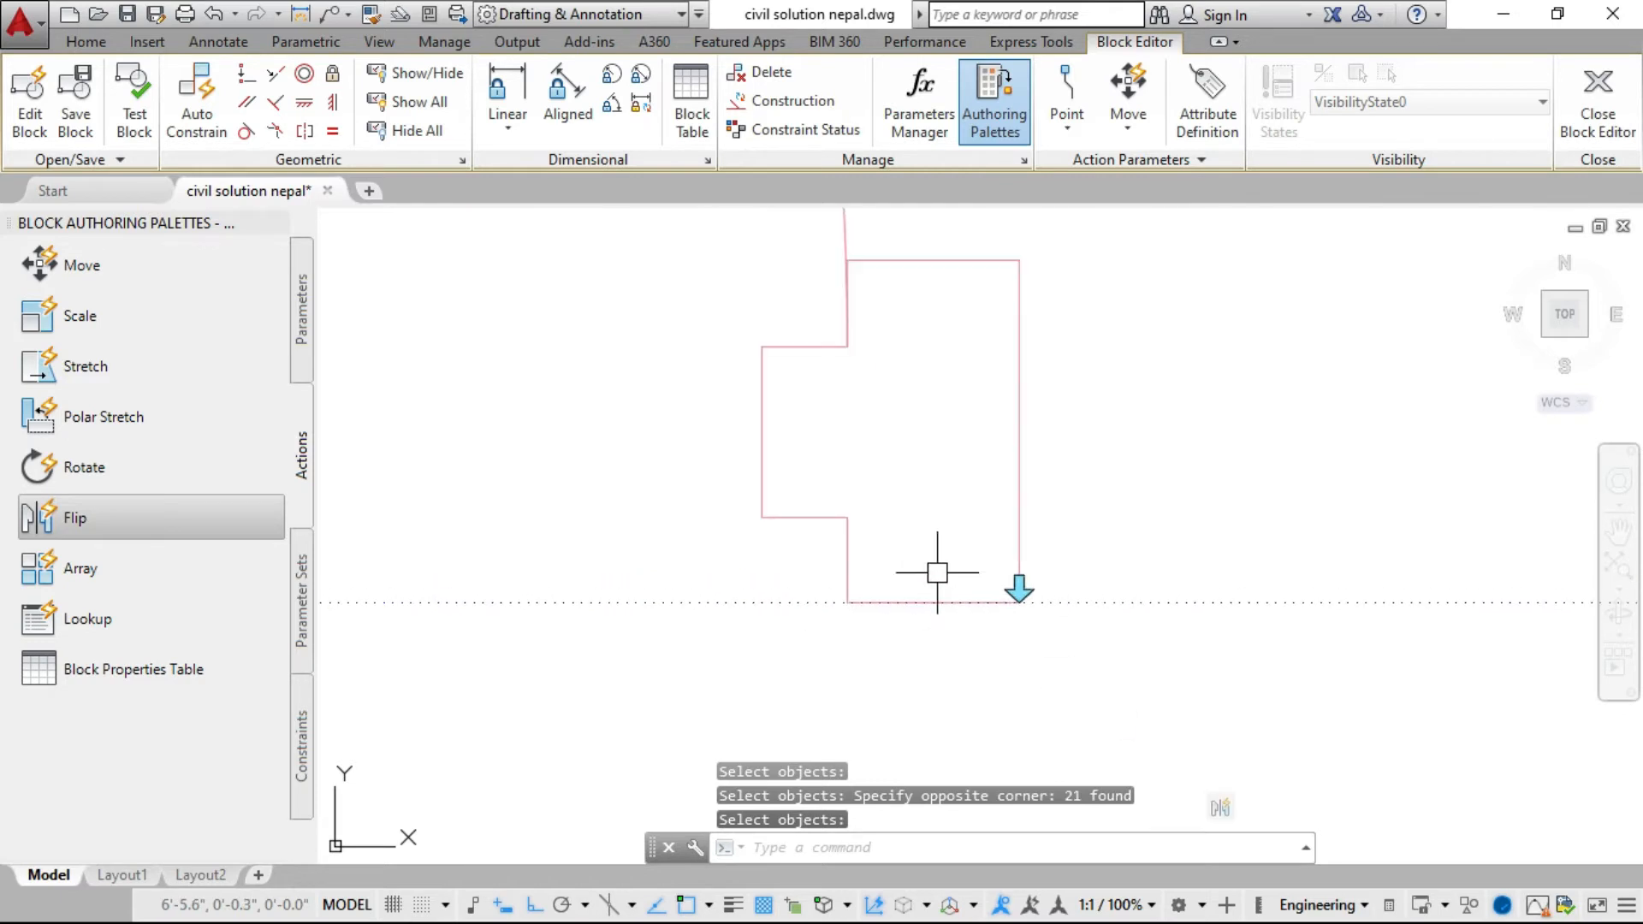
Examine the flip parameter's arrow grip at the right jamb and its reflection line along the door's base.
scroll(1027, 581, "down", 5)
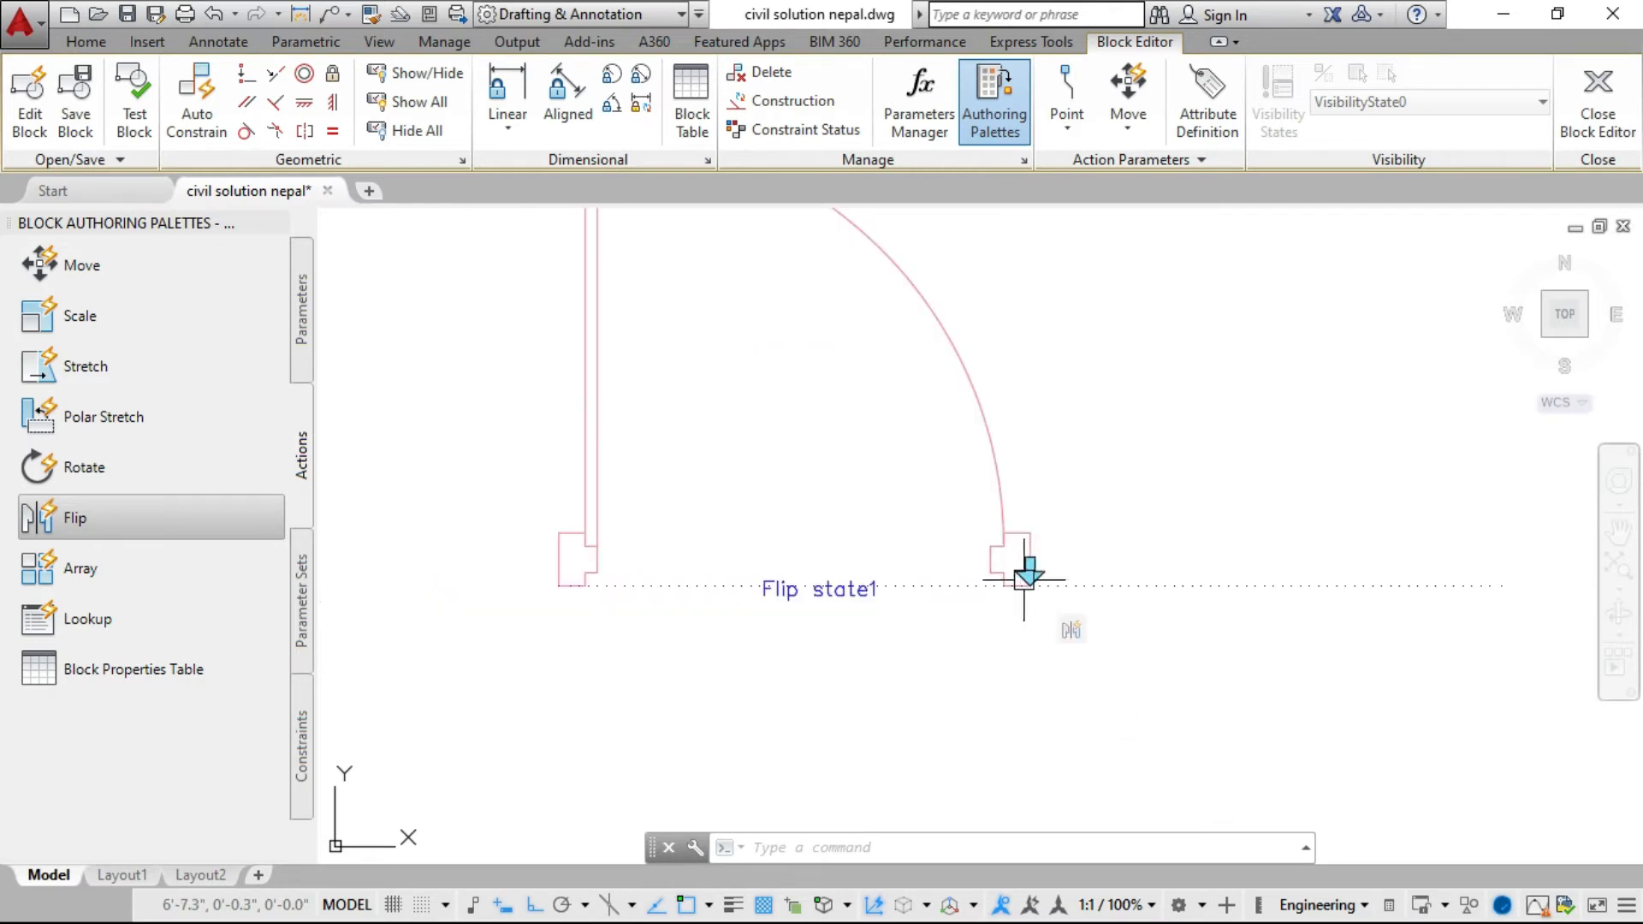
scroll(1027, 580, "up", 3)
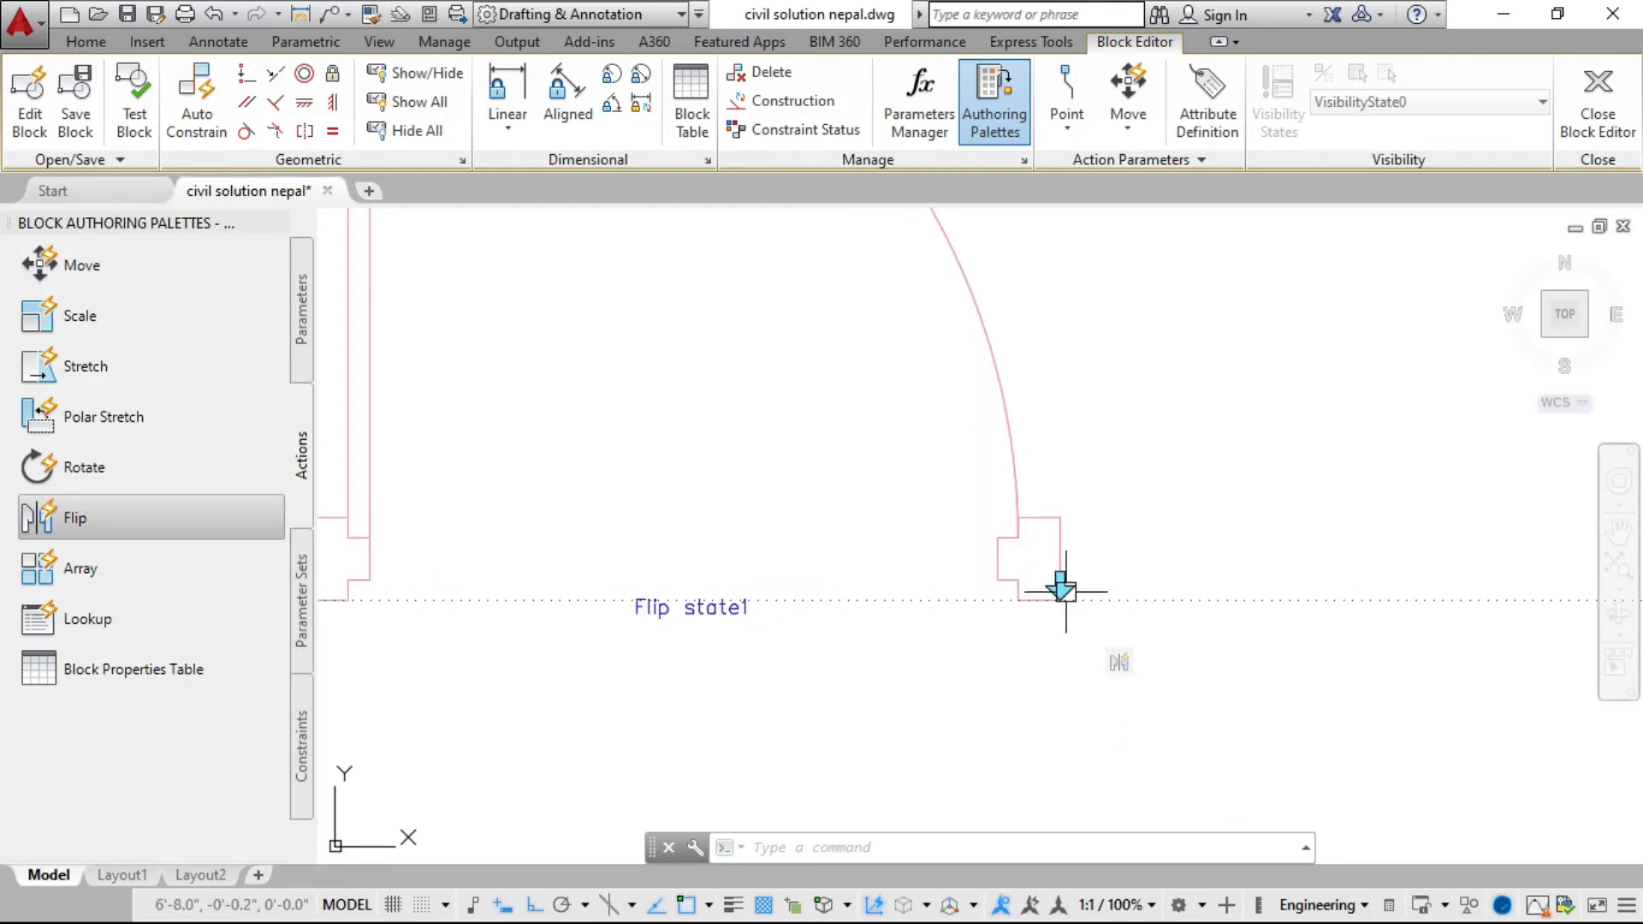
scroll(1085, 599, "down", 3)
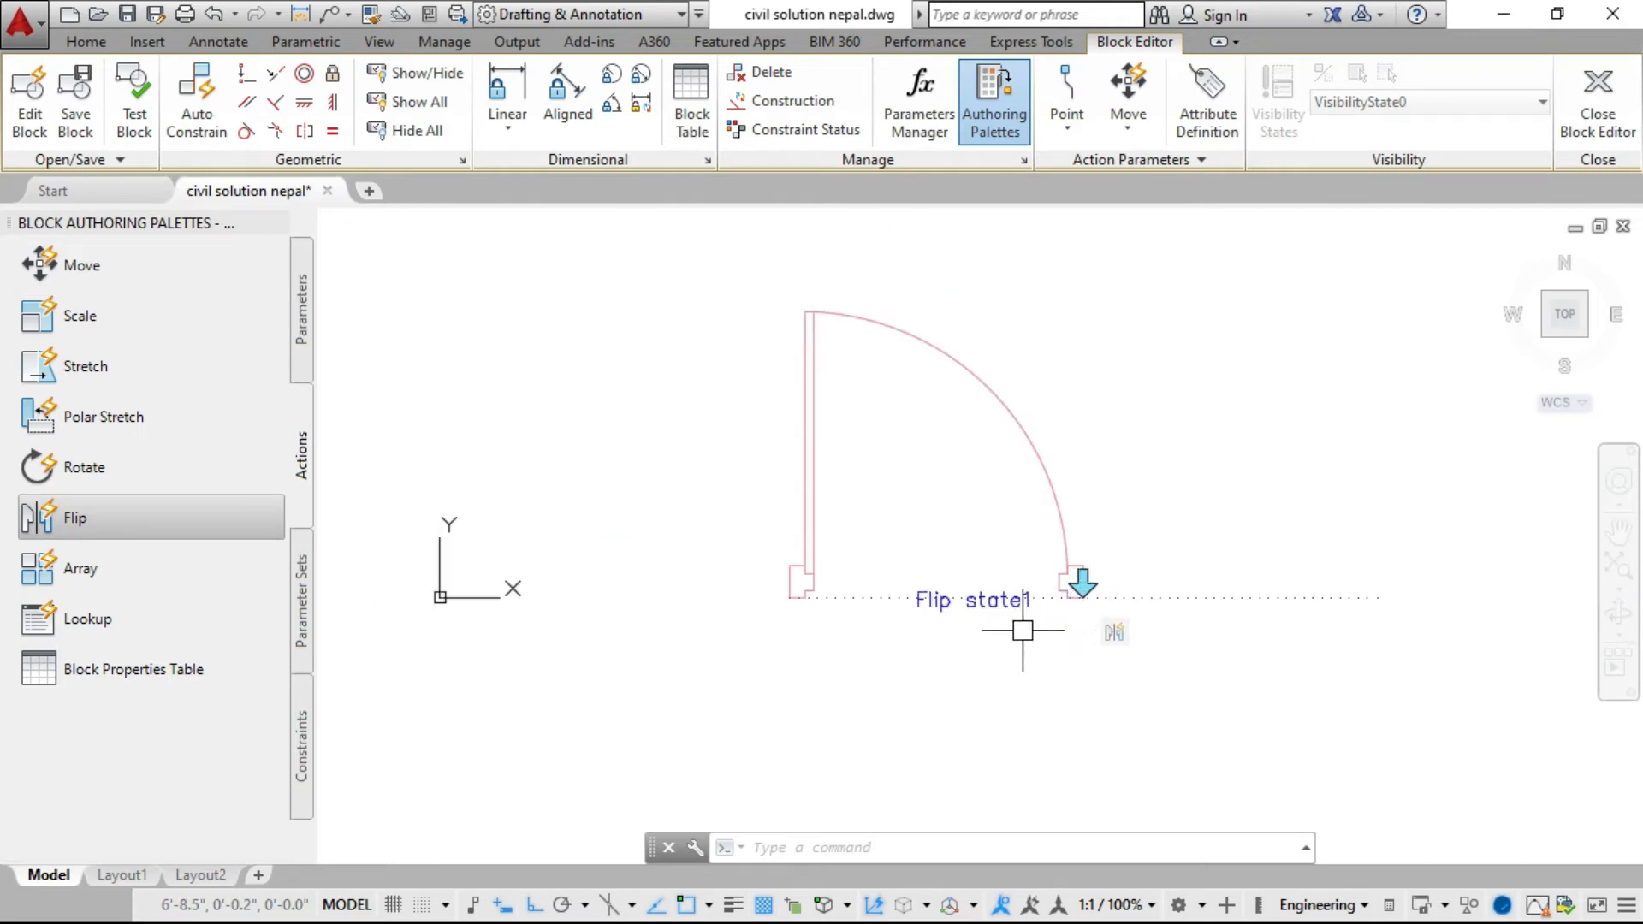
scroll(1078, 611, "up", 2)
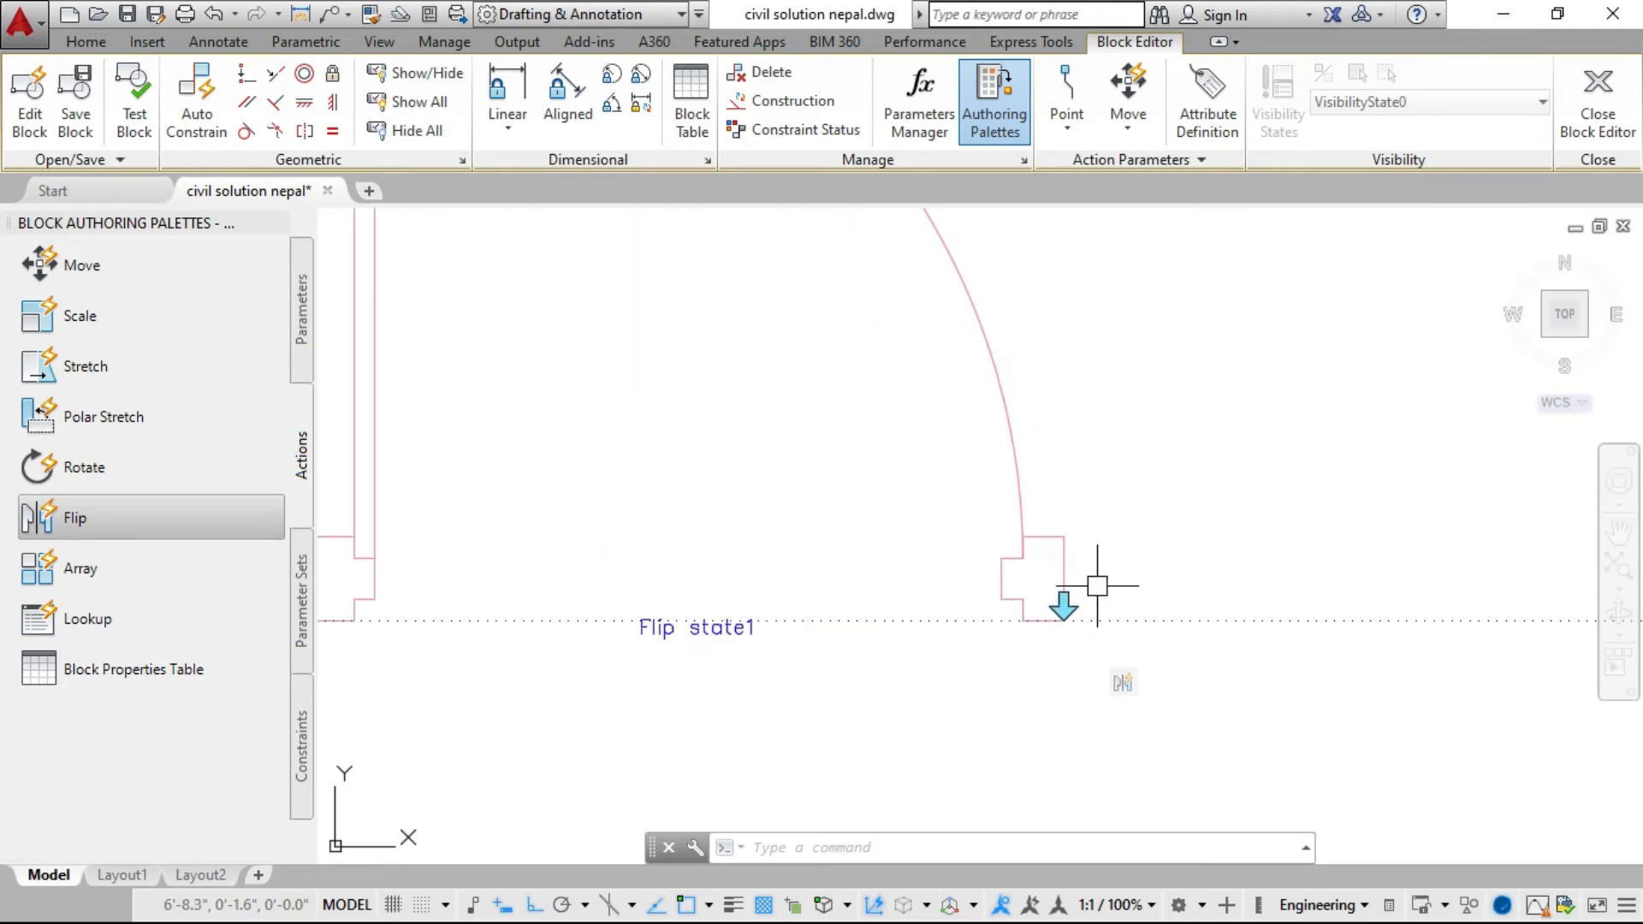
scroll(1064, 644, "down", 2)
left_click(1064, 613)
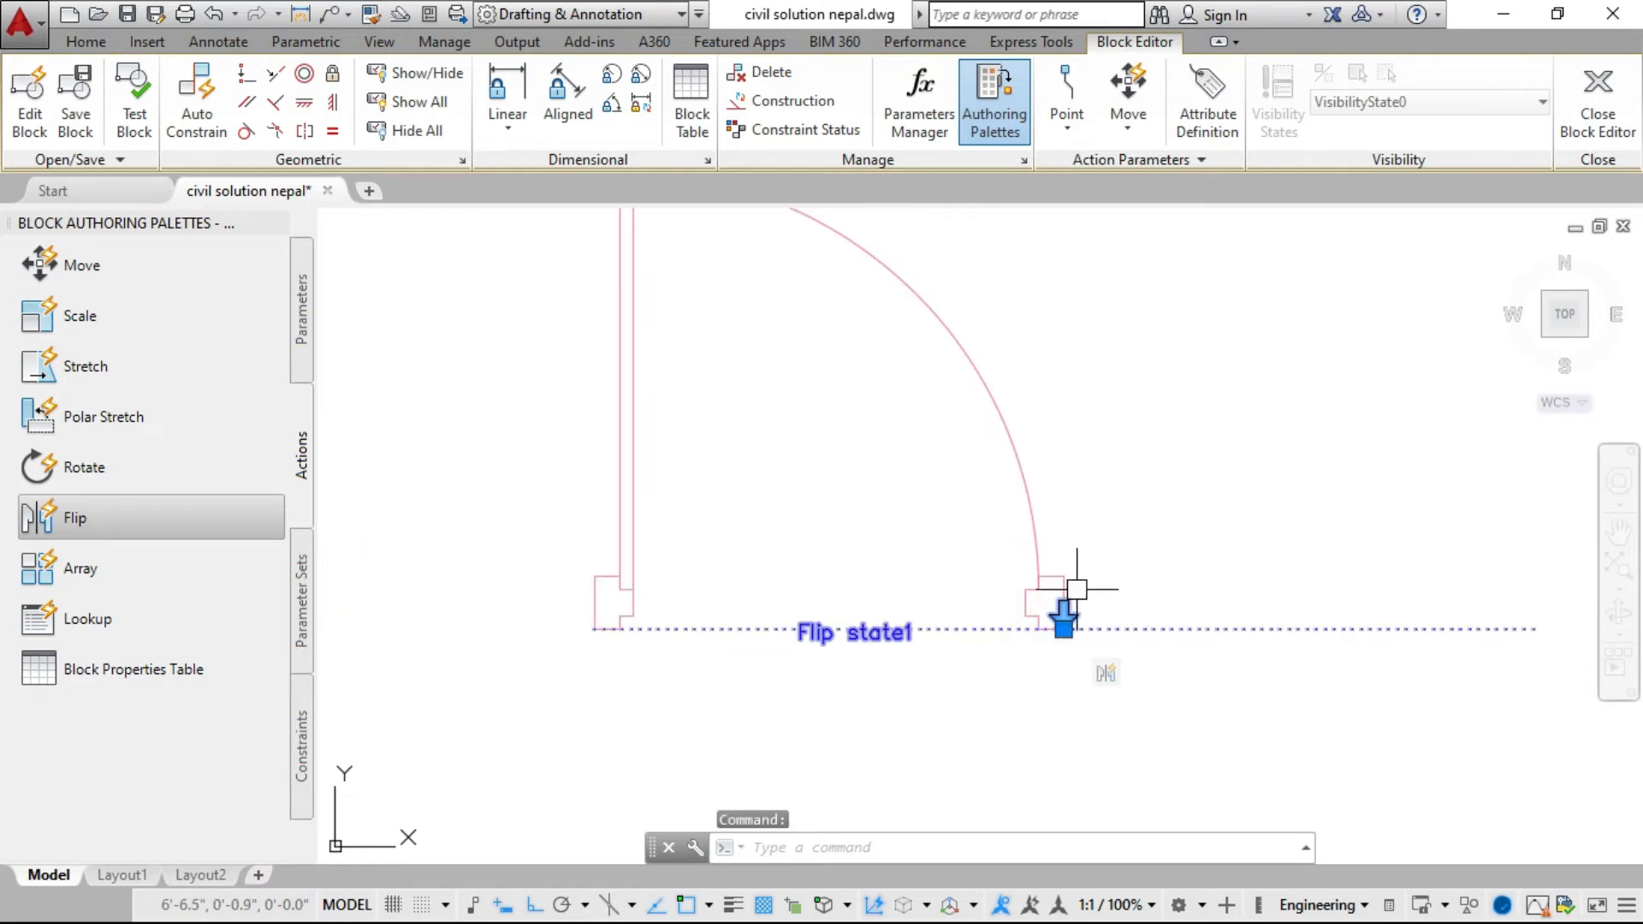
key("Escape")
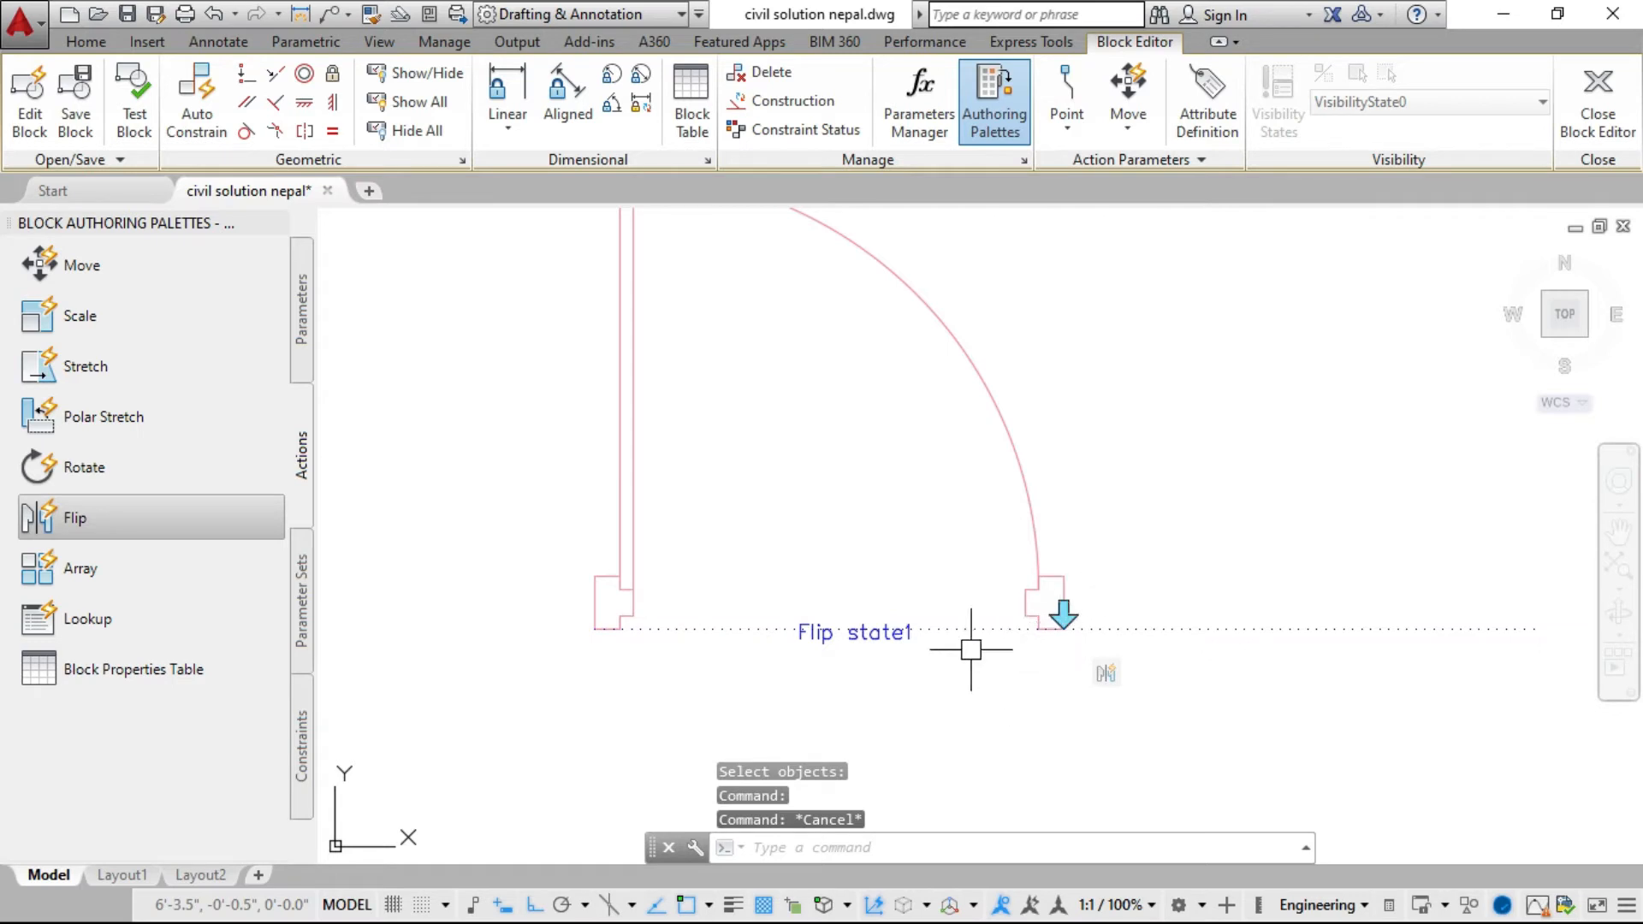
scroll(971, 650, "down", 3)
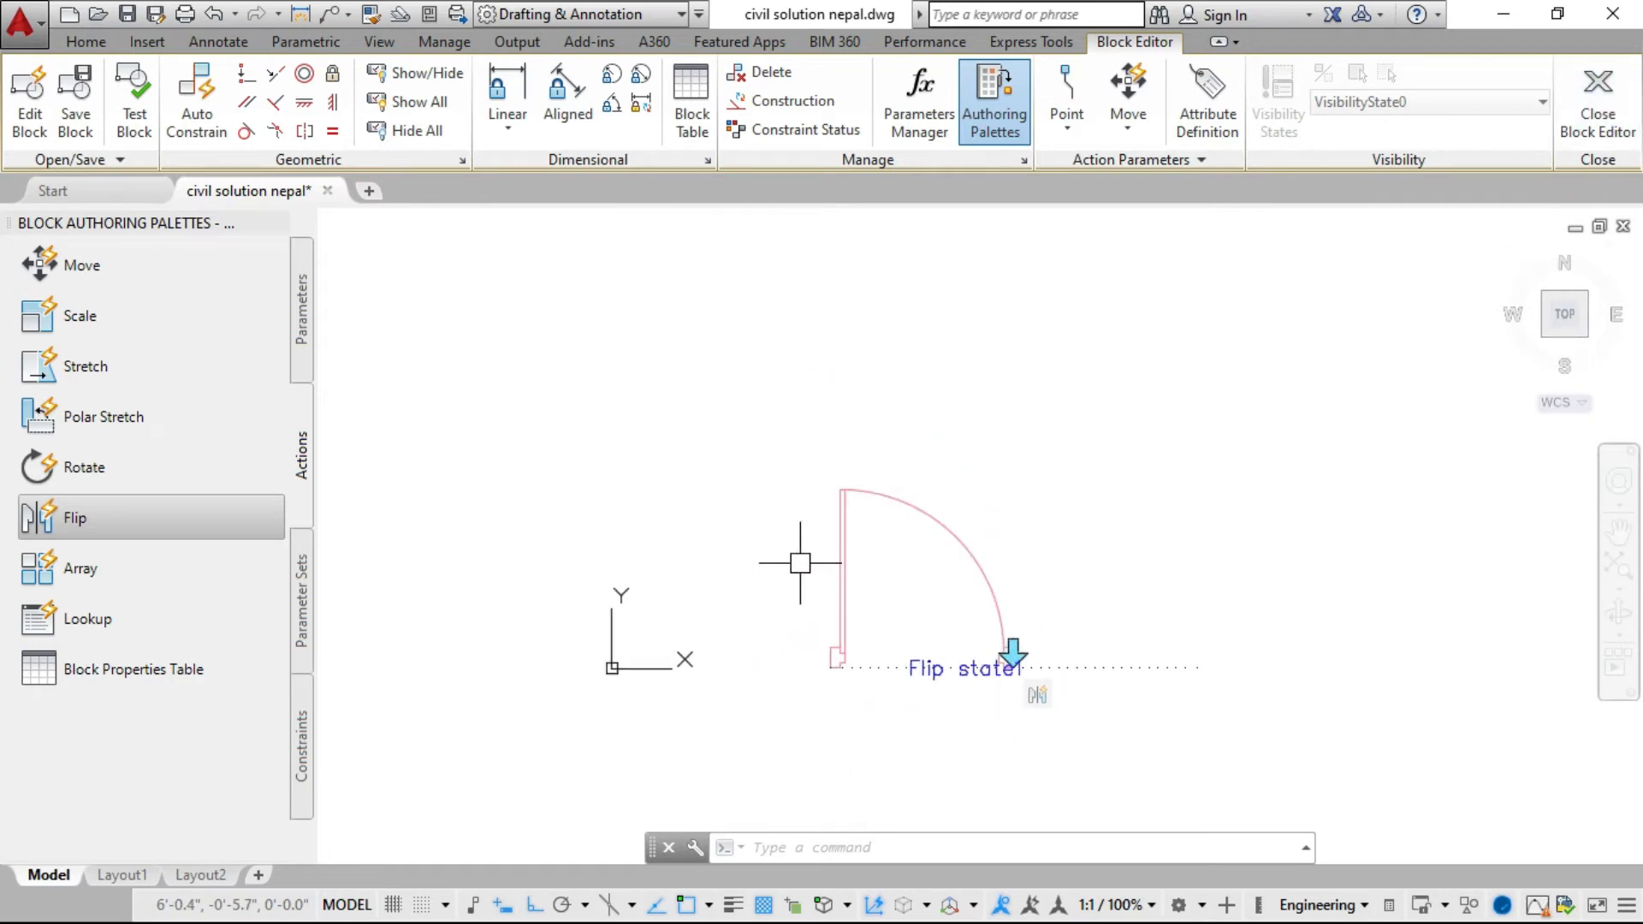
scroll(1079, 641, "up", 3)
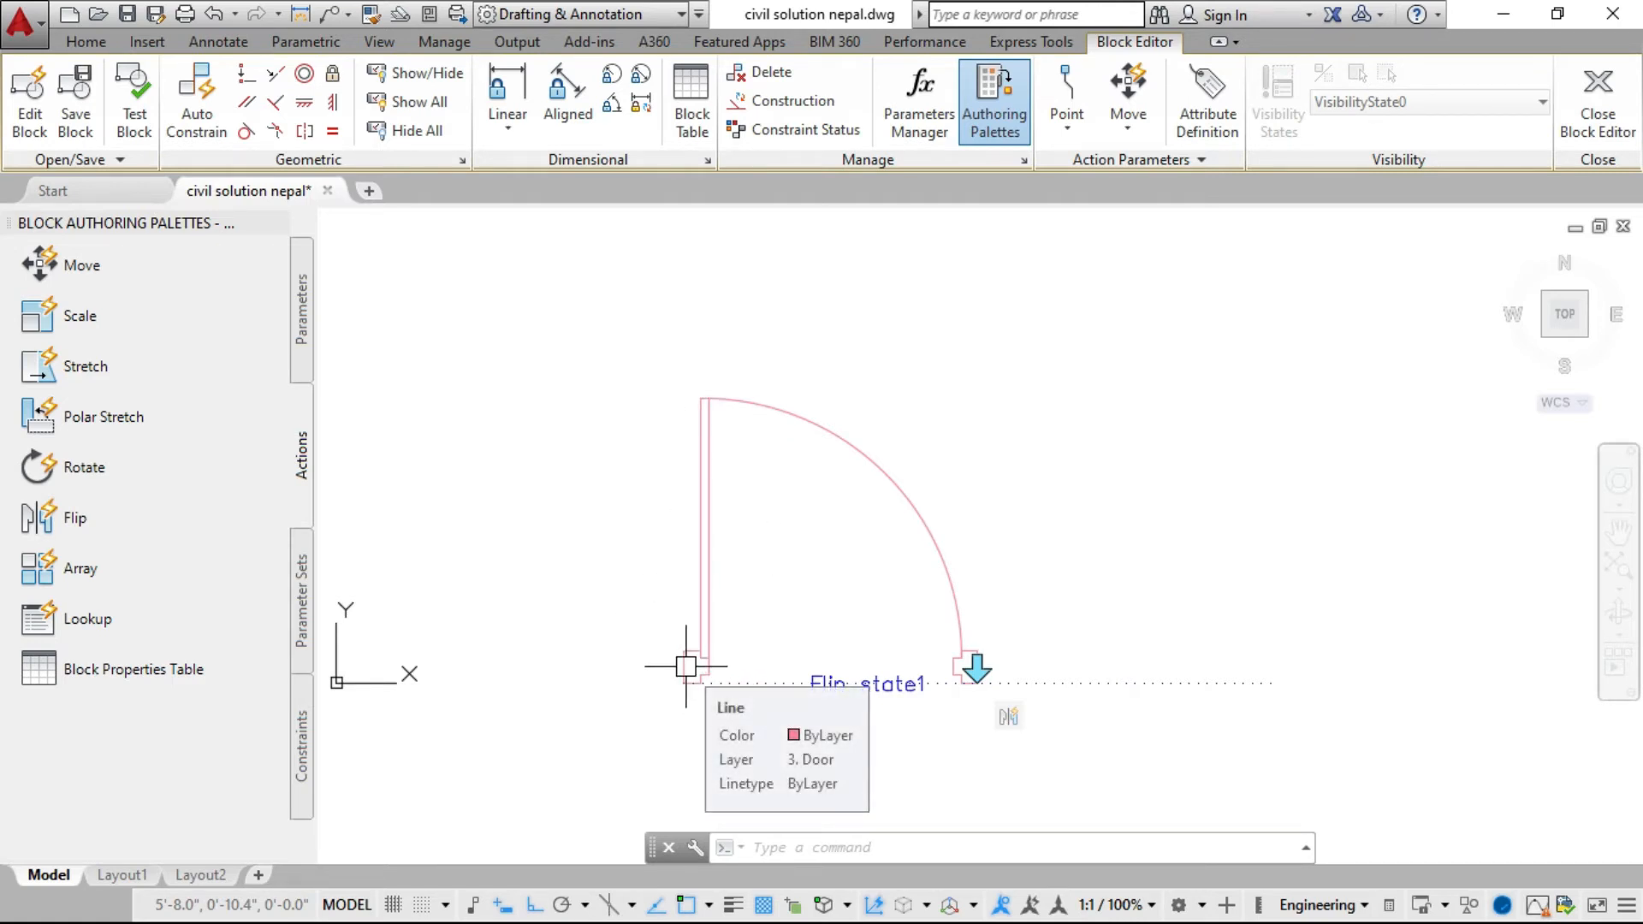
scroll(855, 557, "down", 3)
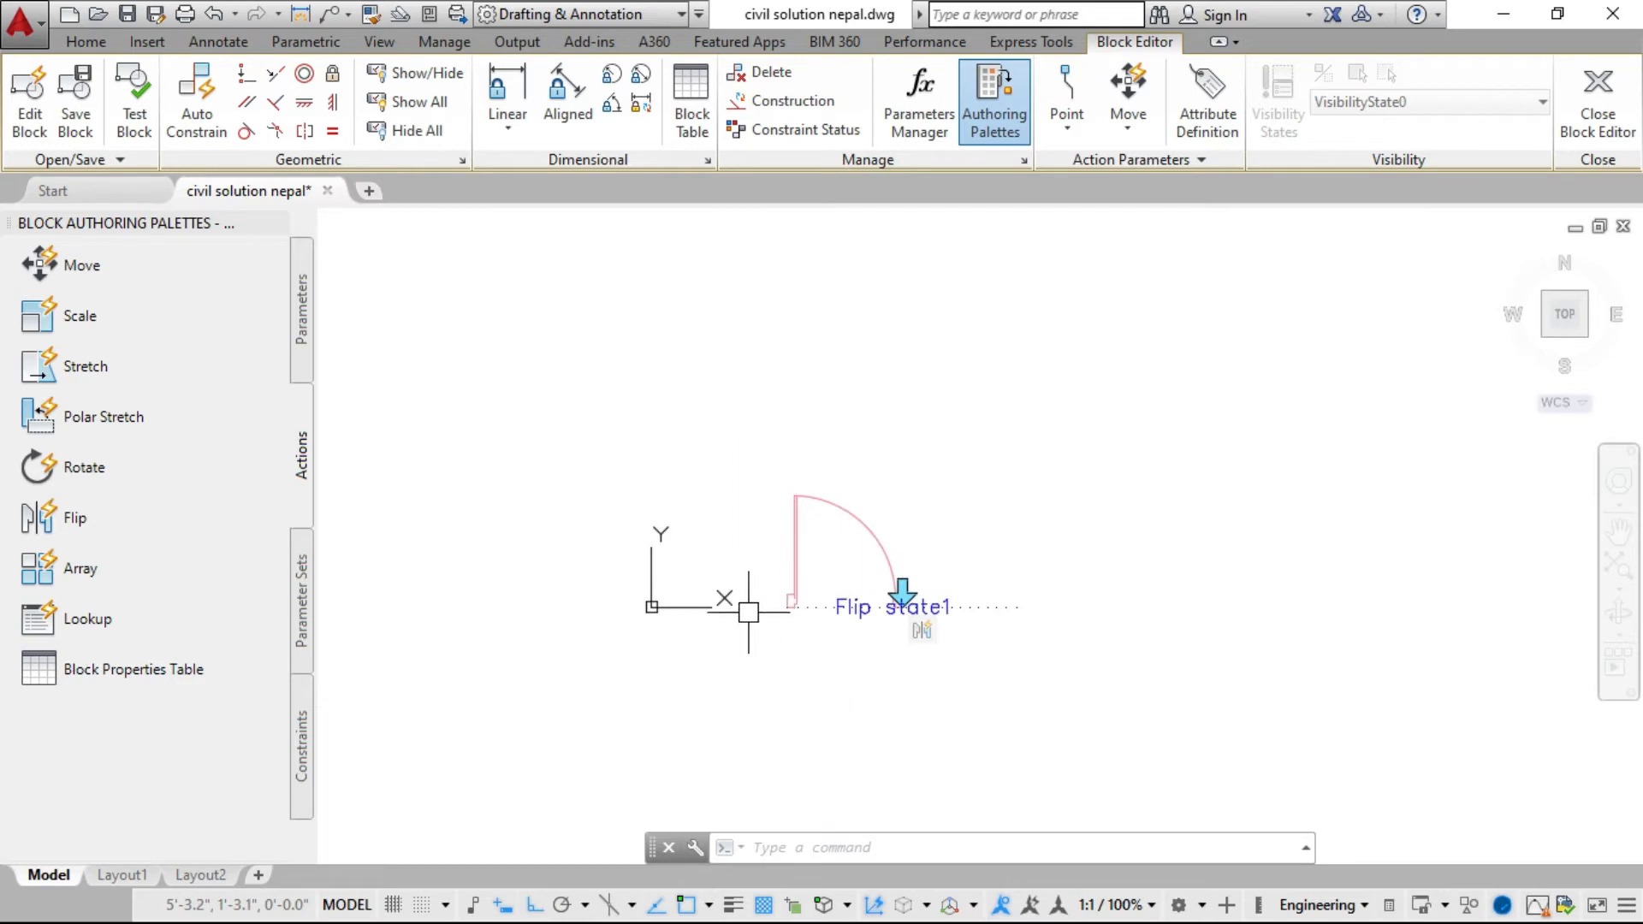
scroll(748, 611, "up", 2)
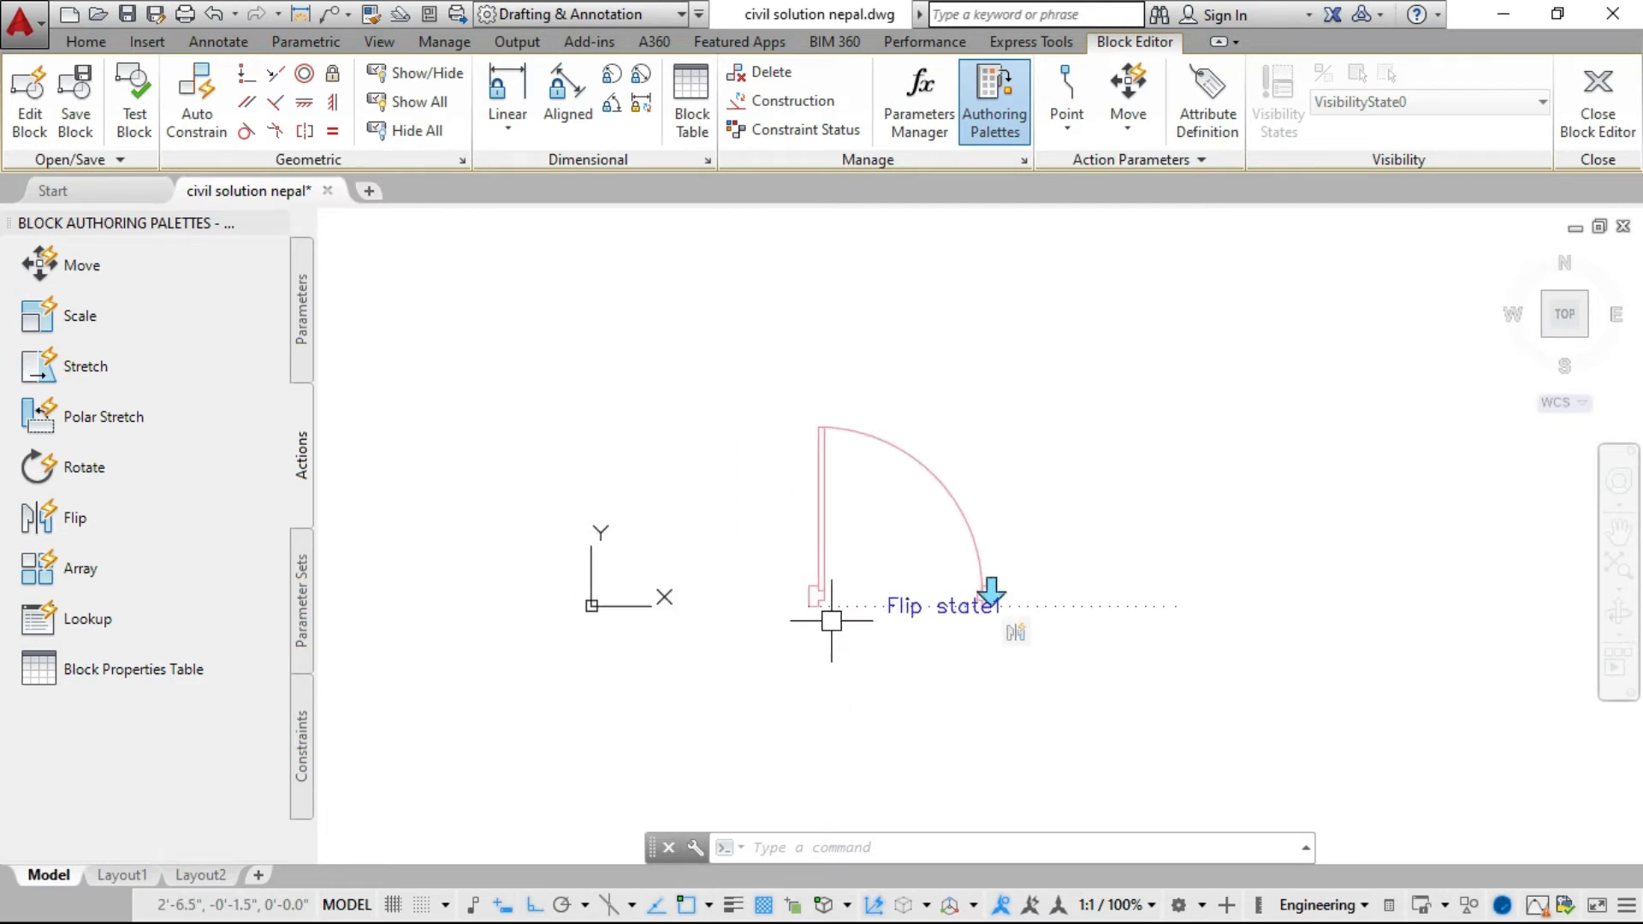
Begin a second Flip parameter with its base point on the left jamb's bottom edge, in line with the door leaf's left edge.
left_click(298, 329)
left_click(95, 570)
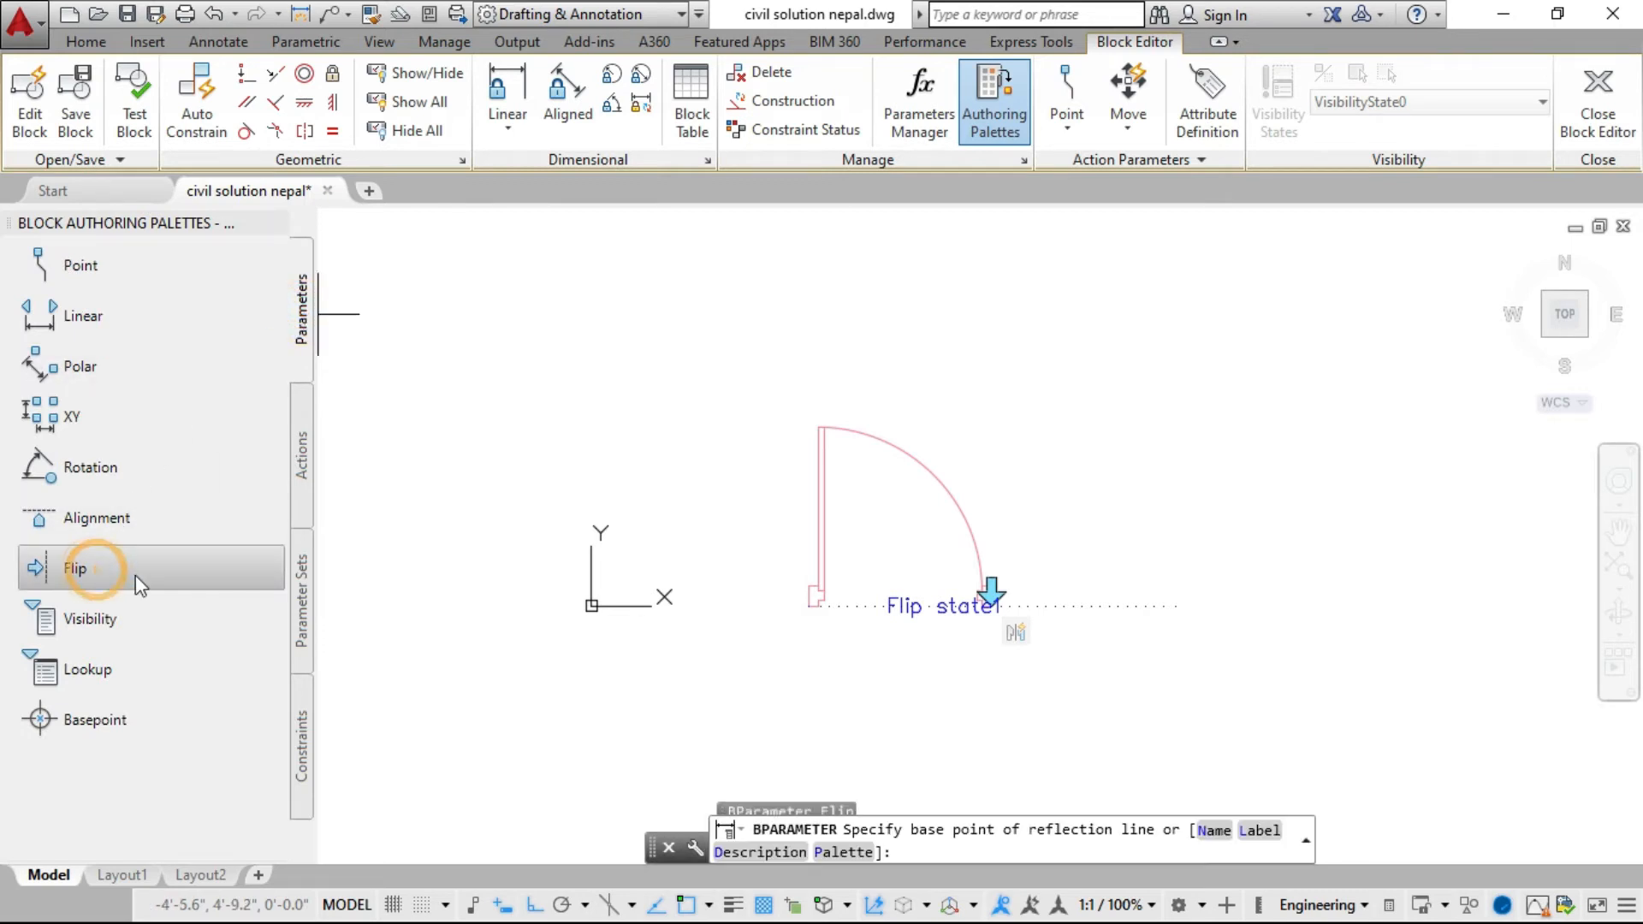
scroll(834, 593, "up", 2)
scroll(759, 649, "down", 2)
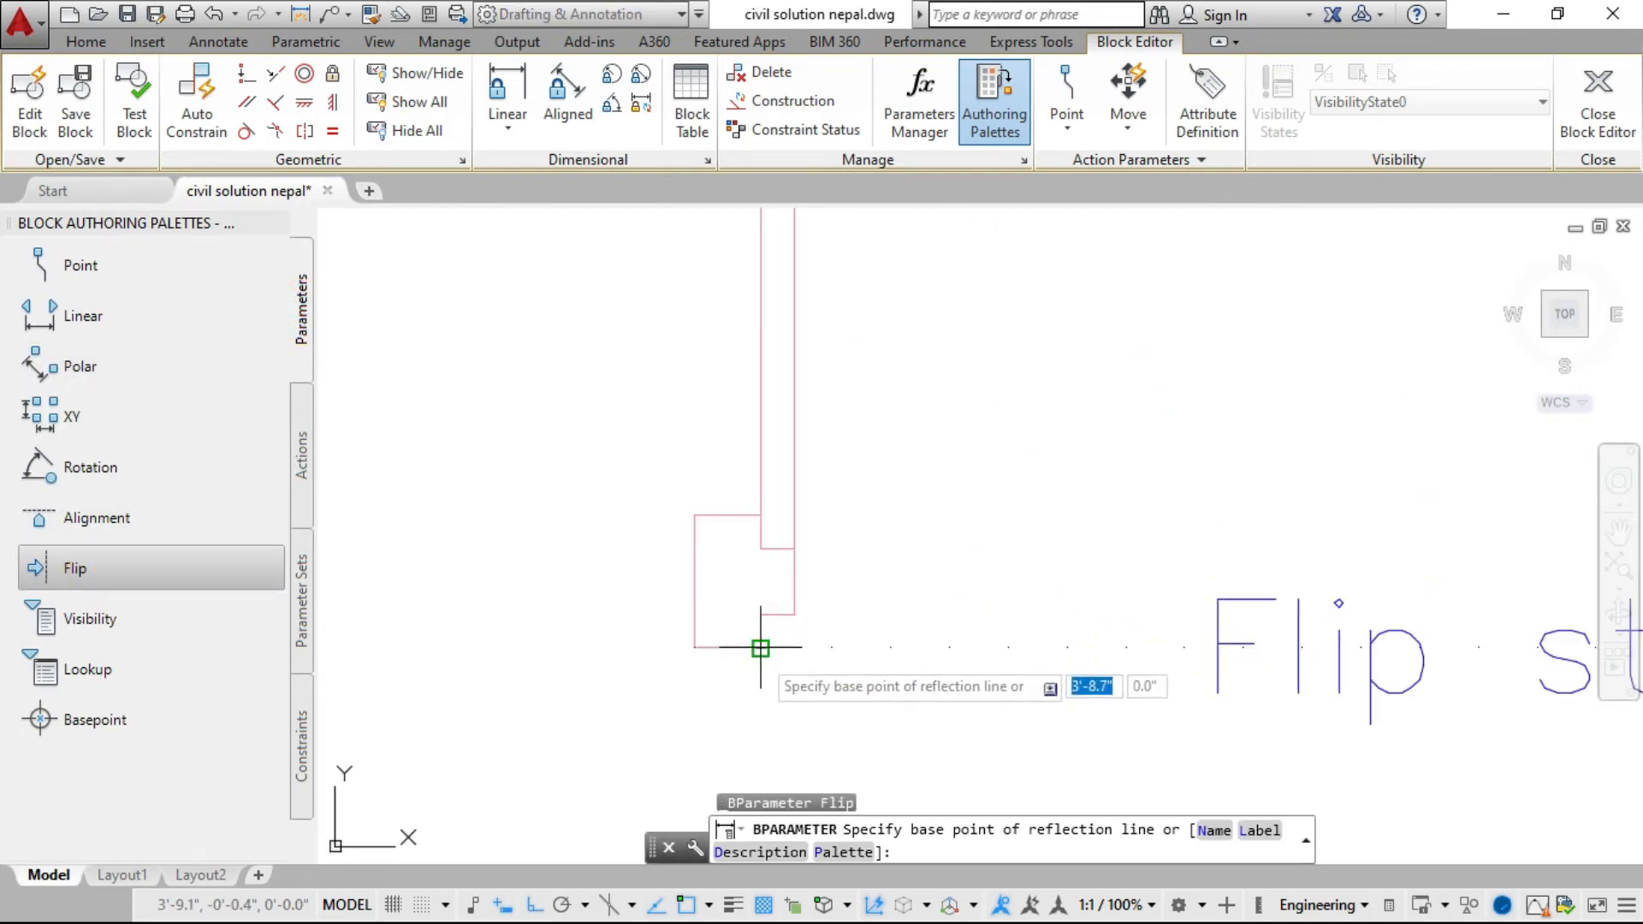
left_click(759, 653)
End the reflection line at the door leaf's upper-left corner and place the flip label on the leaf's left edge.
scroll(760, 657, "down", 2)
scroll(756, 505, "up", 5)
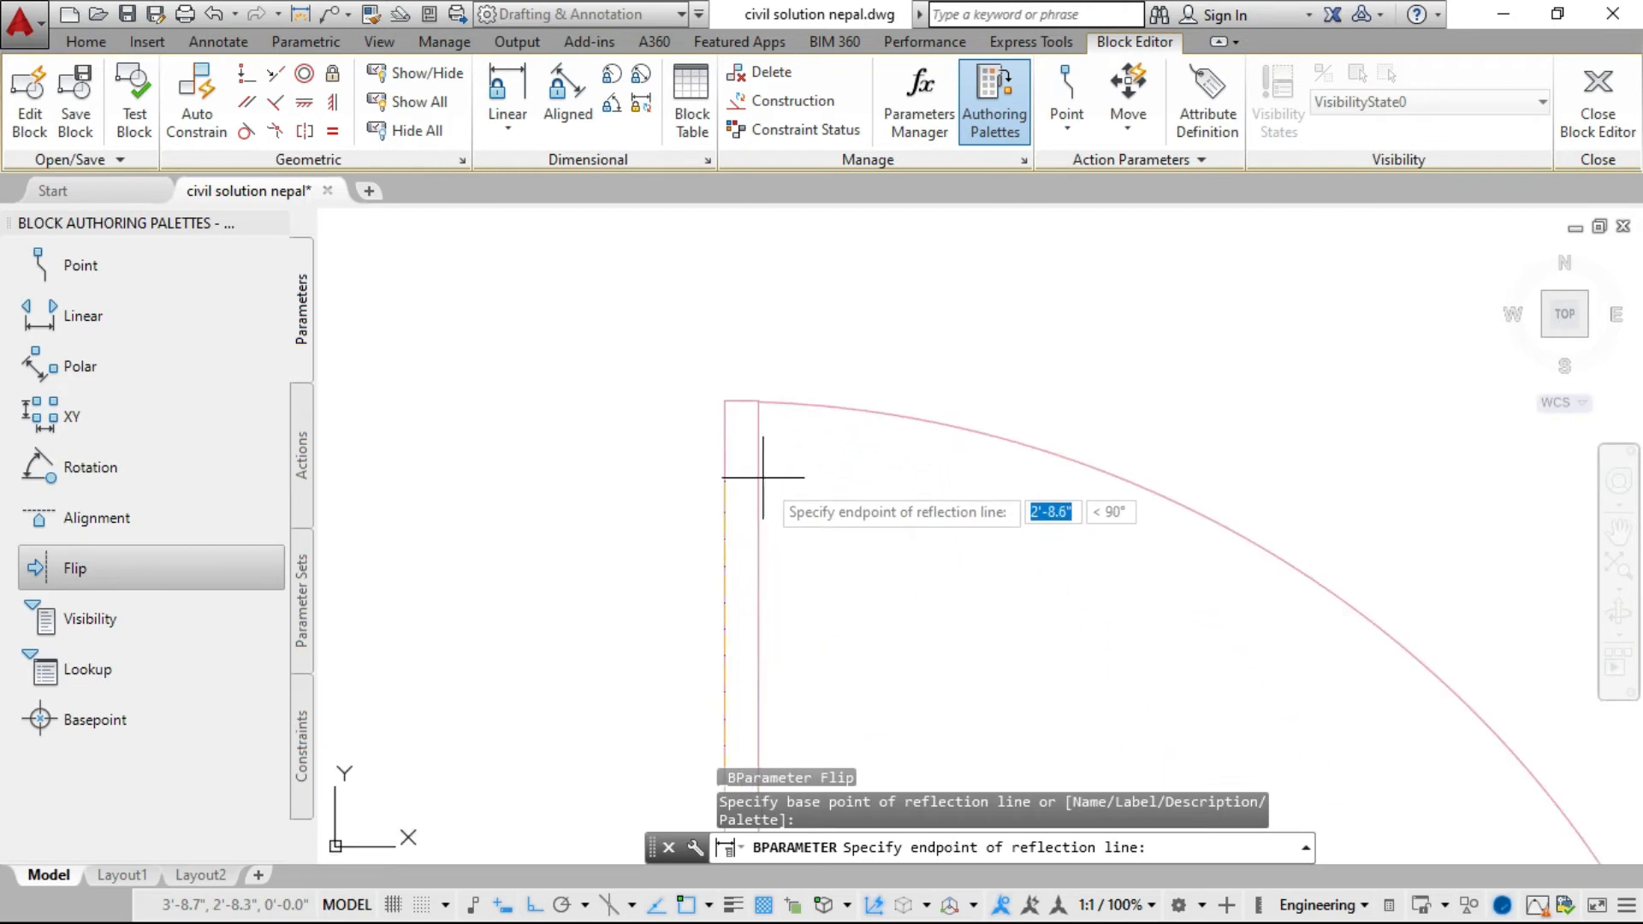
left_click(724, 402)
scroll(710, 407, "down", 4)
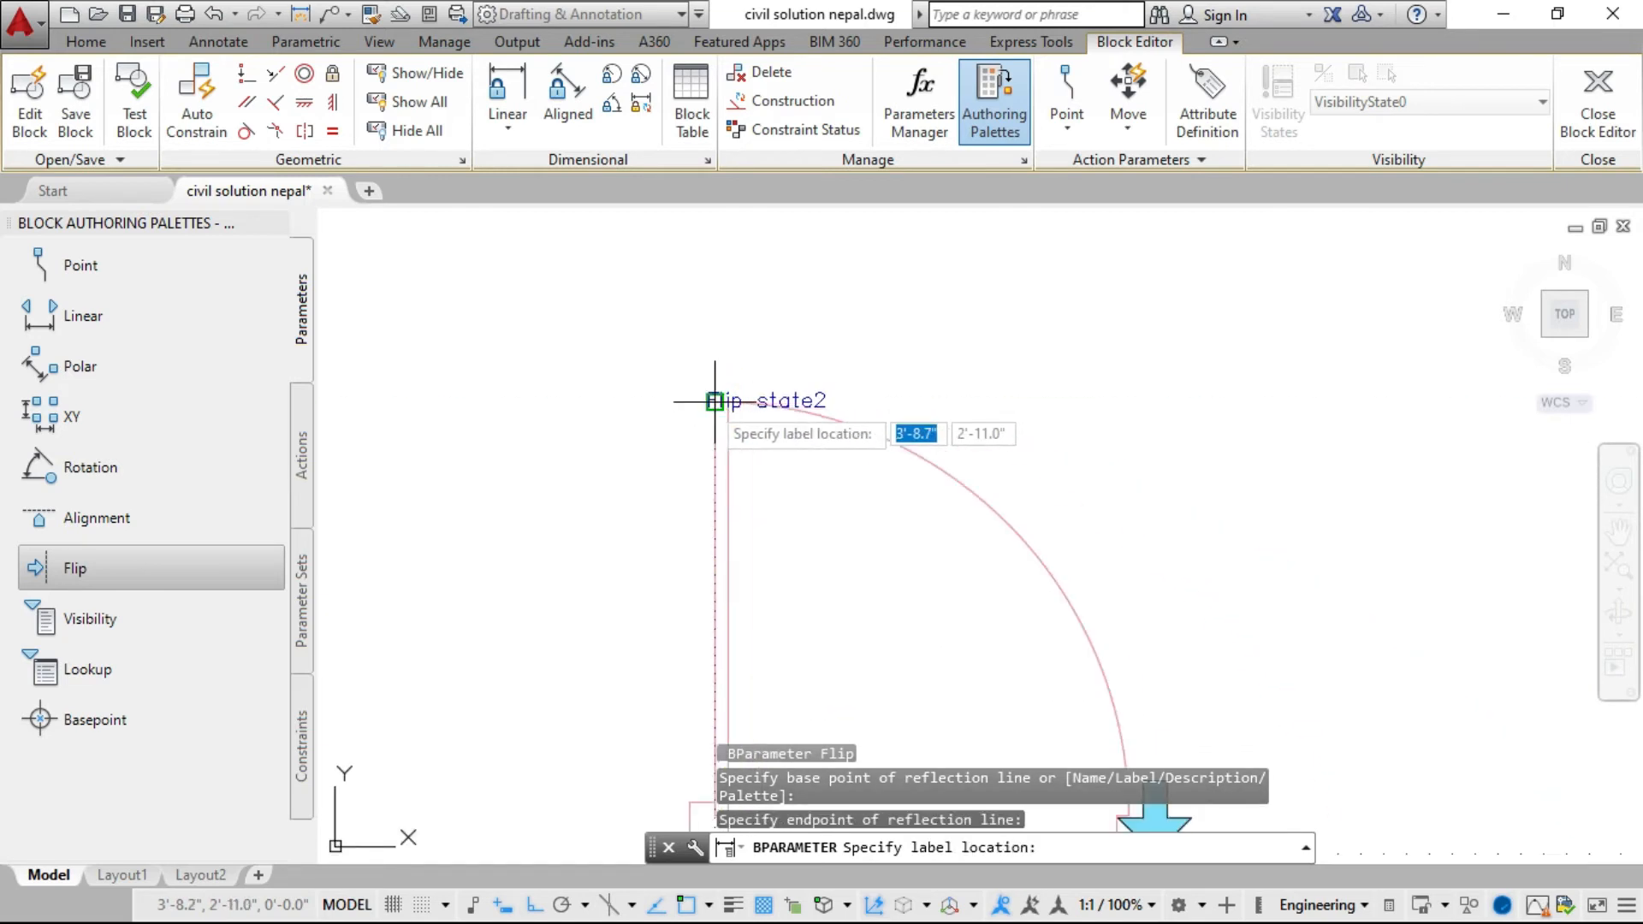
scroll(684, 531, "up", 4)
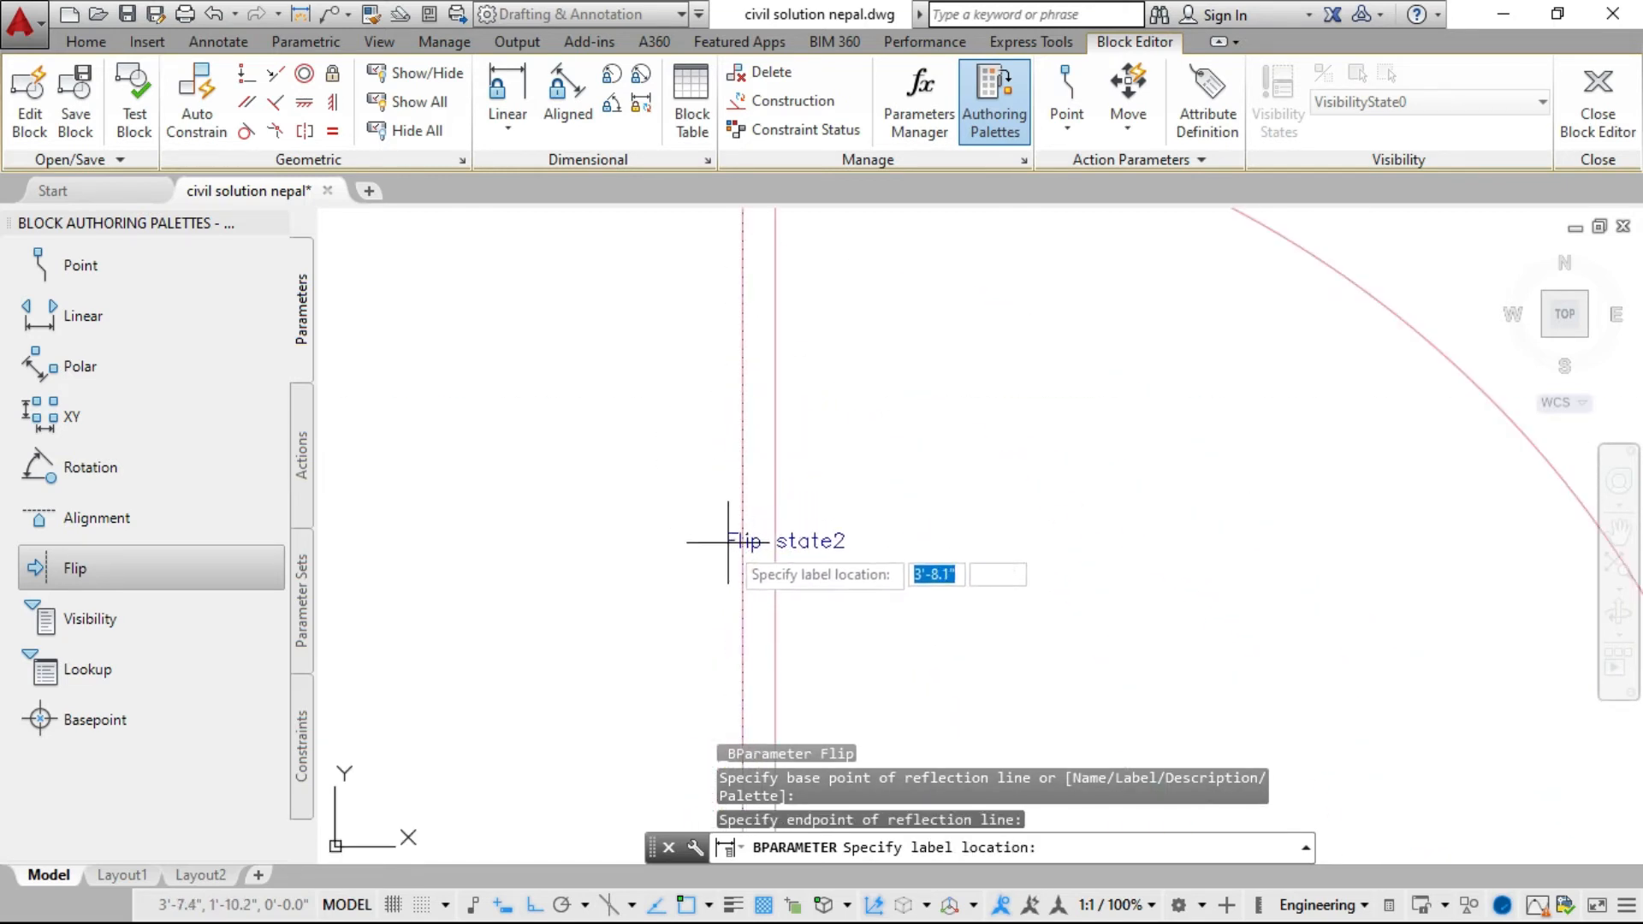
left_click(740, 548)
scroll(736, 556, "down", 5)
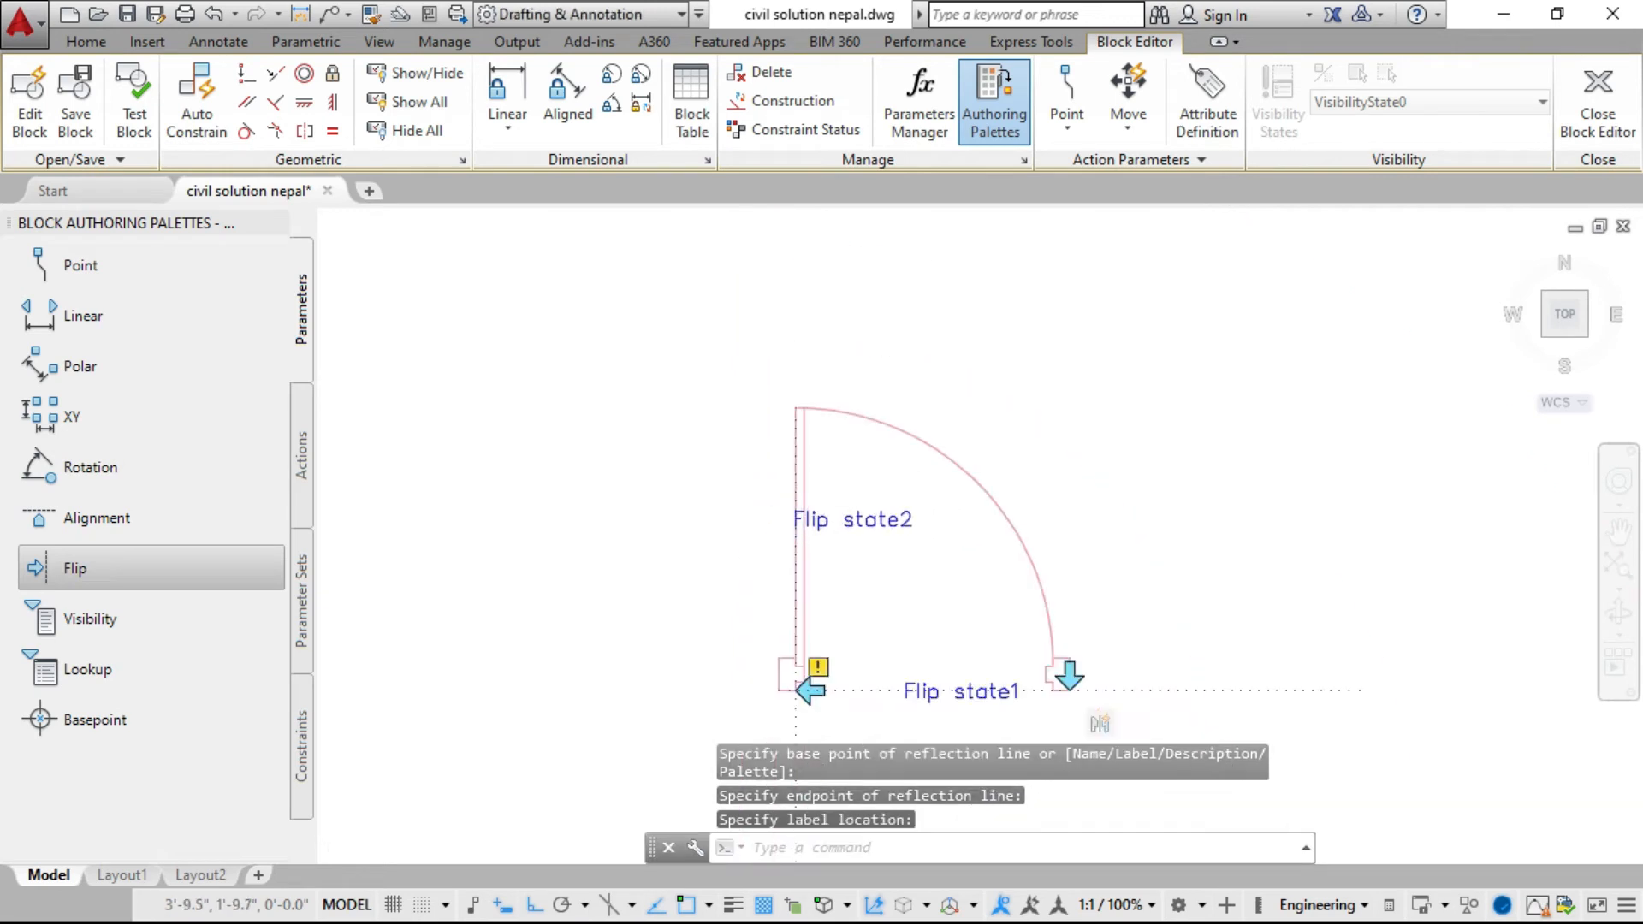
Start a Flip action and assign it to the vertical flip parameter along the door leaf.
scroll(822, 511, "up", 4)
scroll(792, 377, "up", 2)
scroll(946, 575, "down", 4)
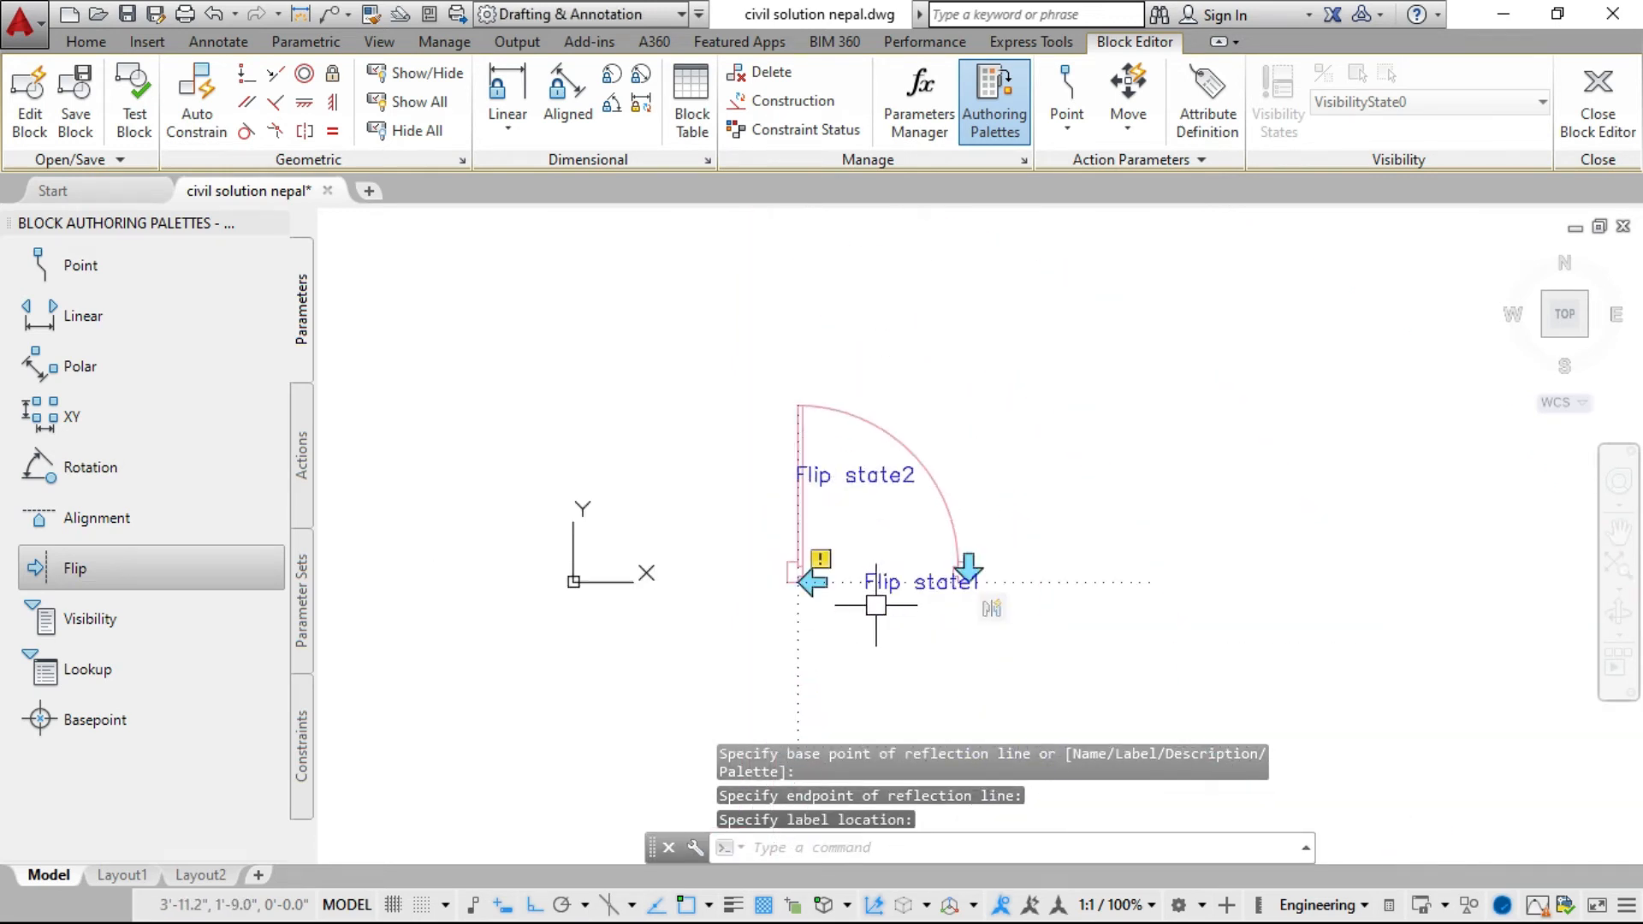
scroll(899, 587, "up", 5)
scroll(984, 560, "down", 5)
scroll(937, 505, "up", 1)
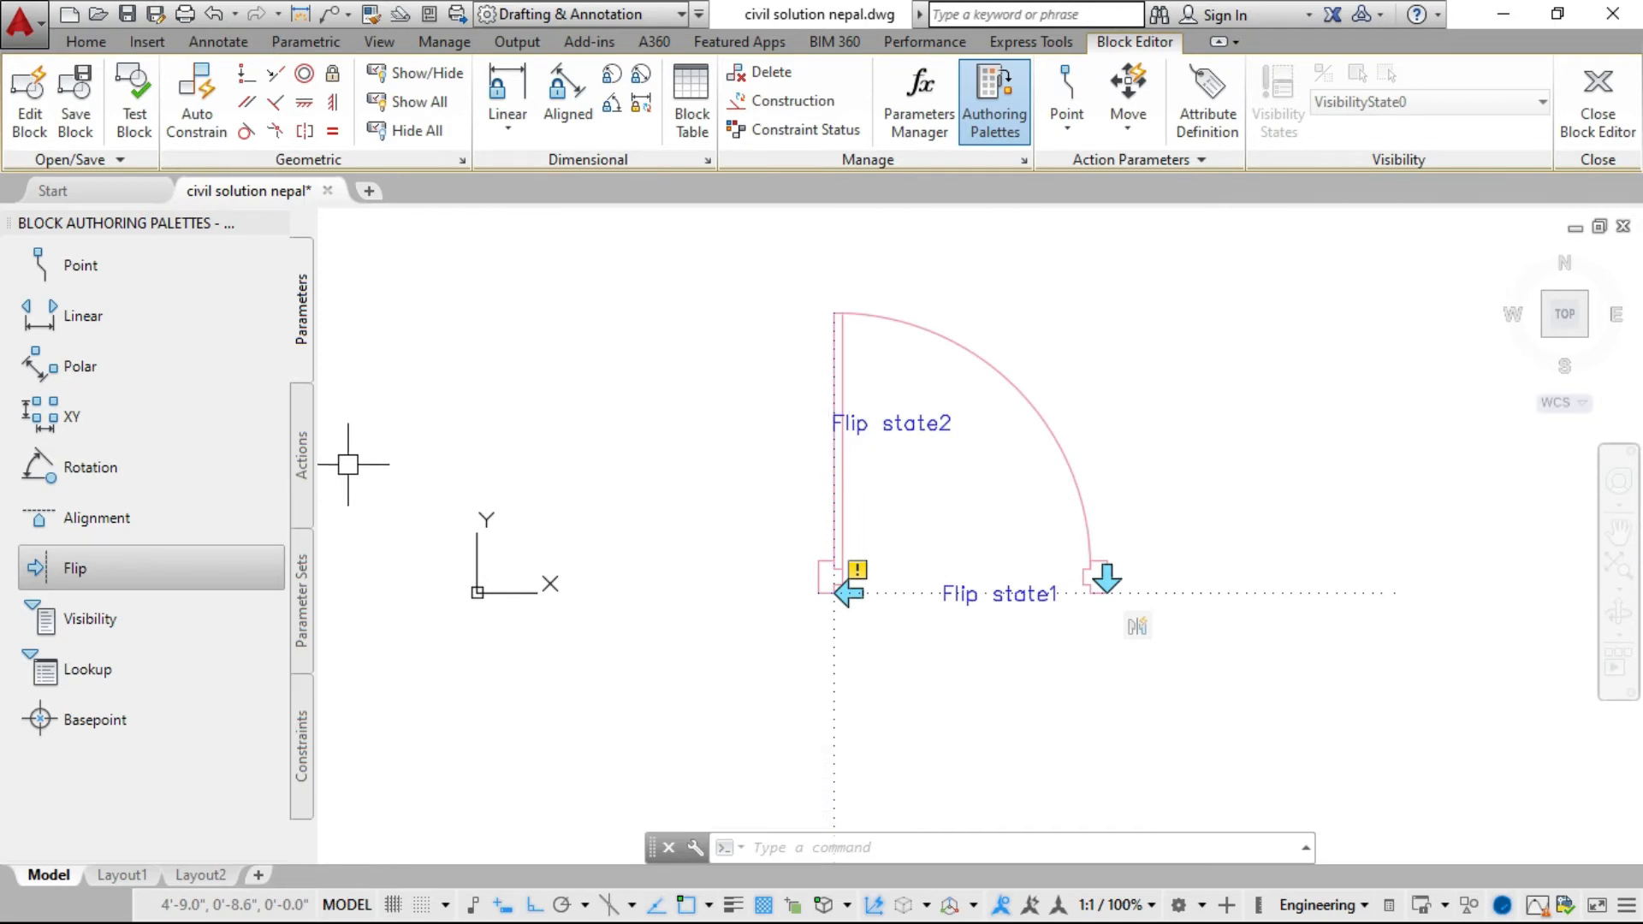
left_click(300, 469)
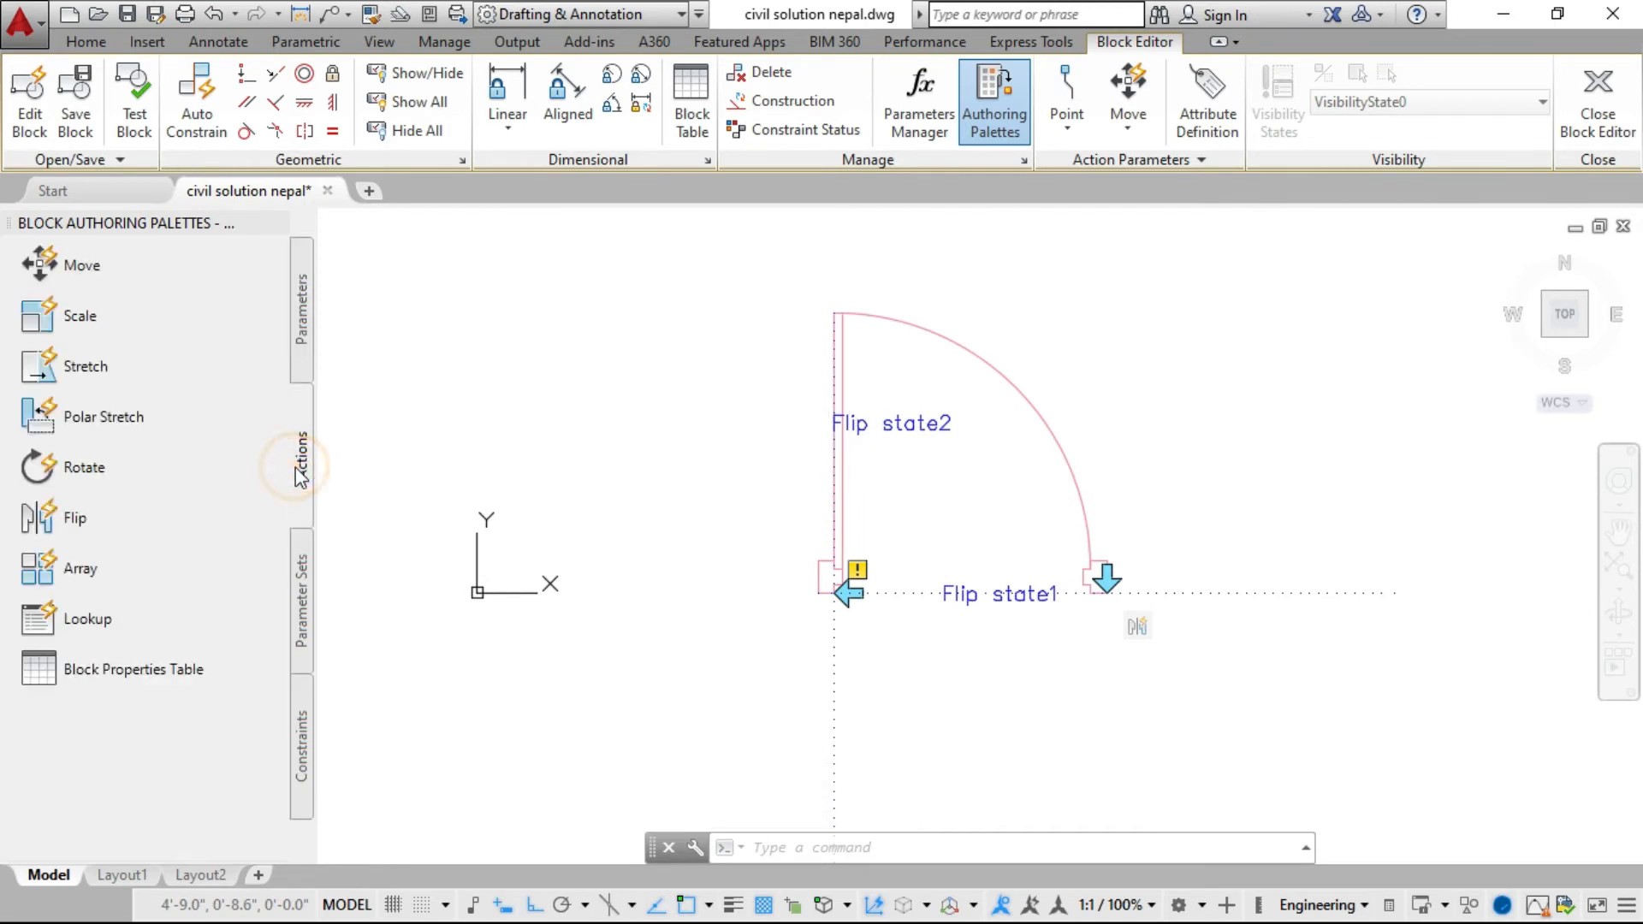
left_click(75, 520)
scroll(865, 448, "up", 3)
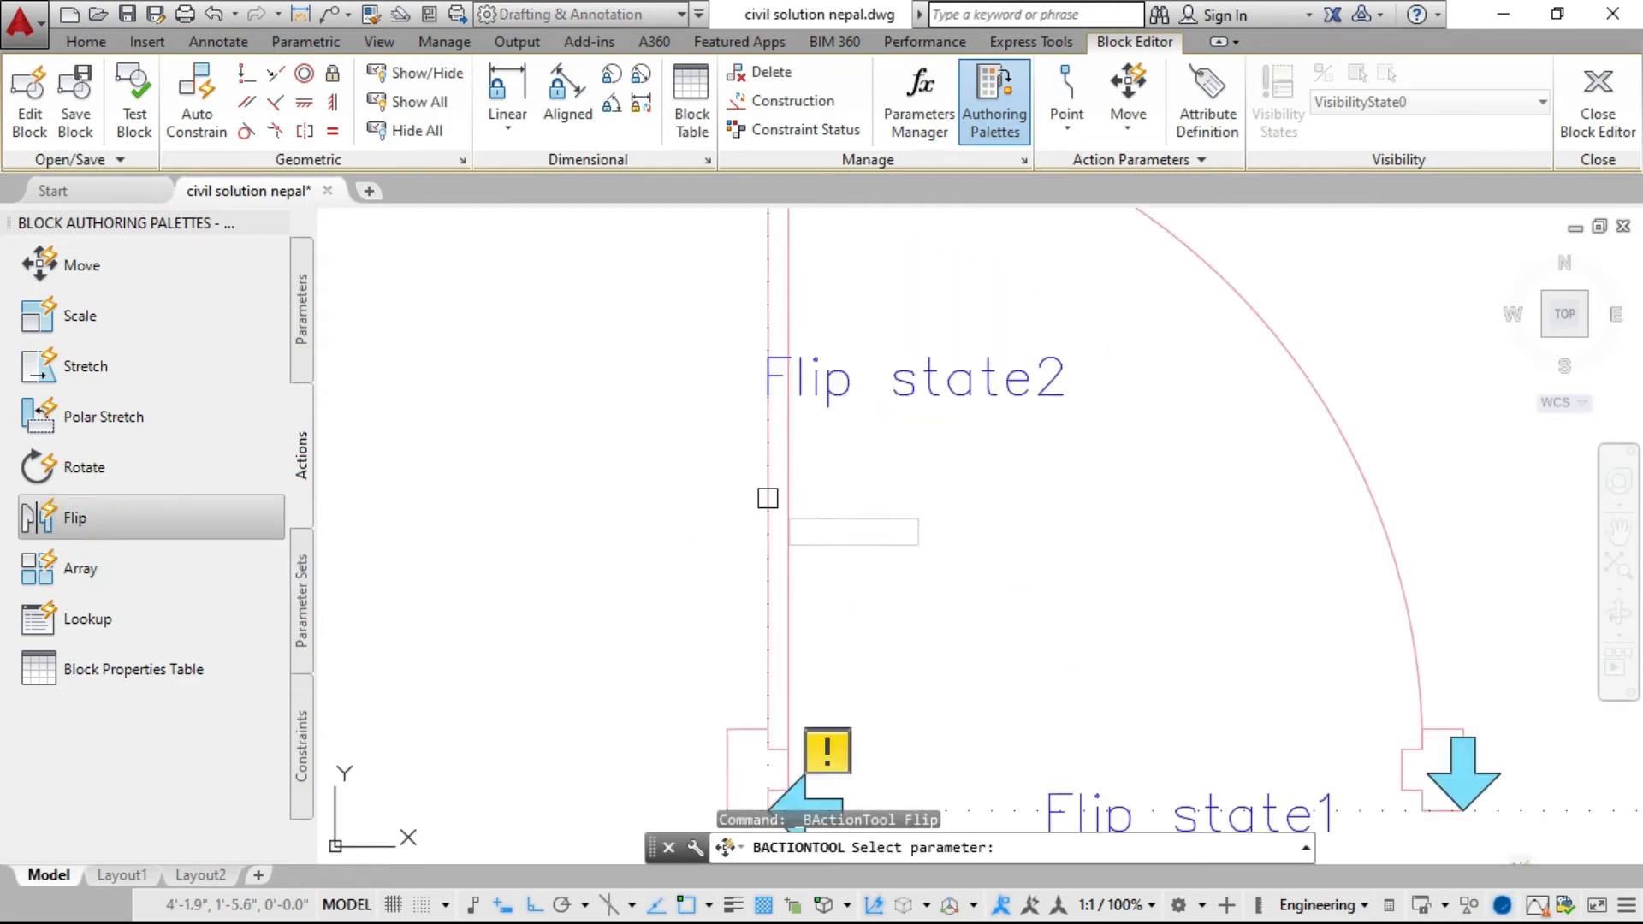
left_click(767, 413)
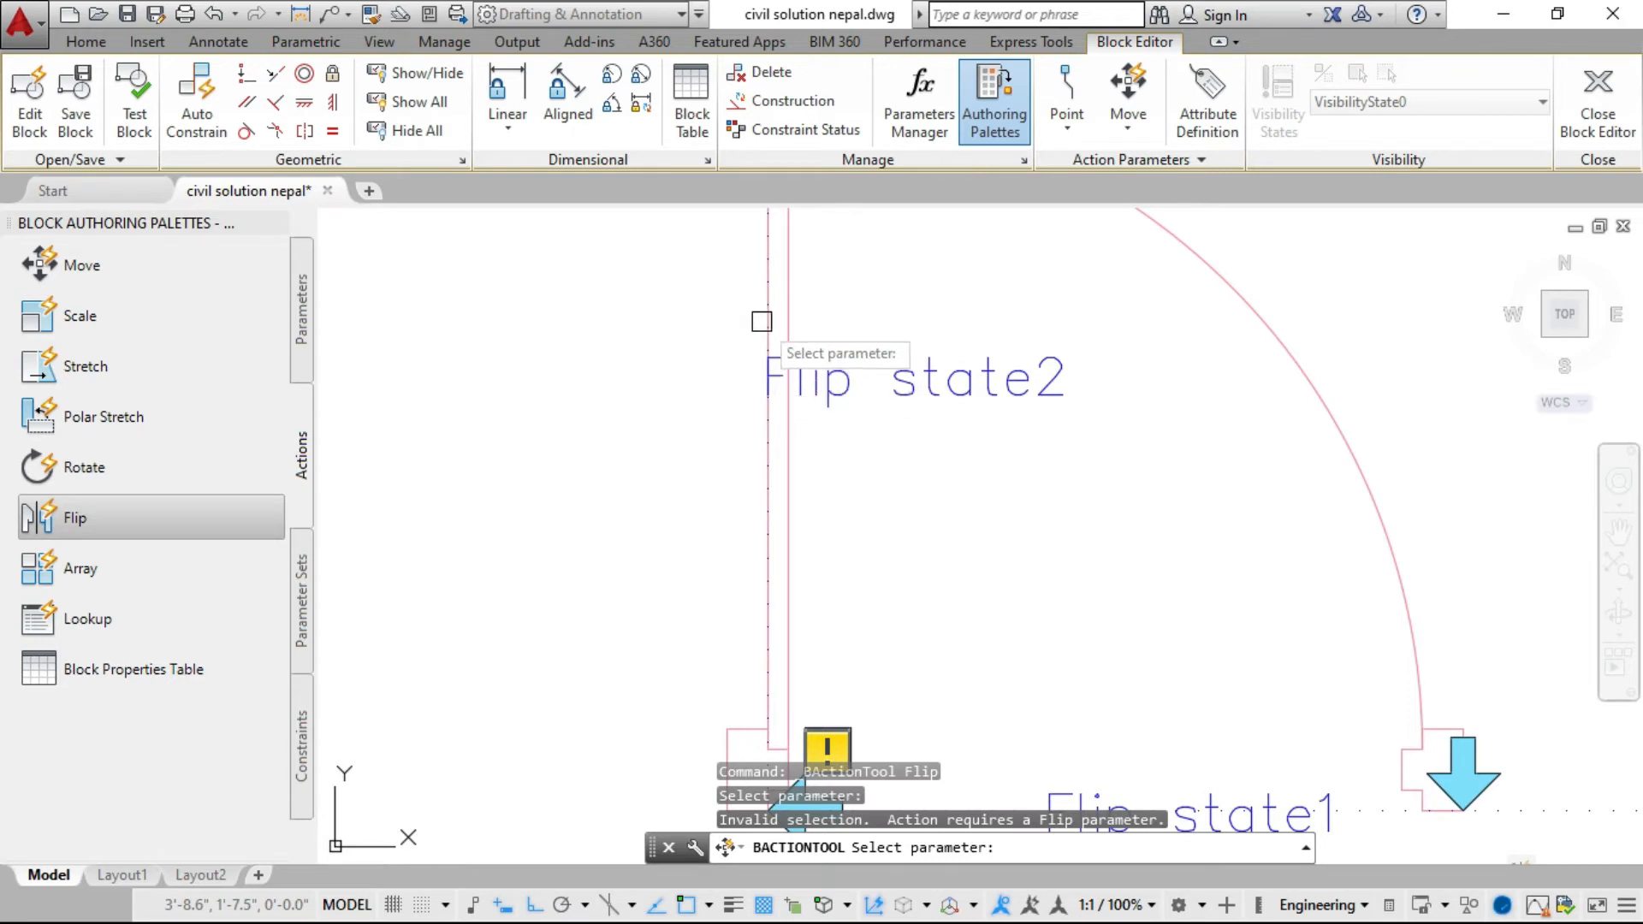
left_click(760, 373)
Include the whole door geometry and both flip parameters in the Flip action's selection set and complete the action.
left_click(786, 393)
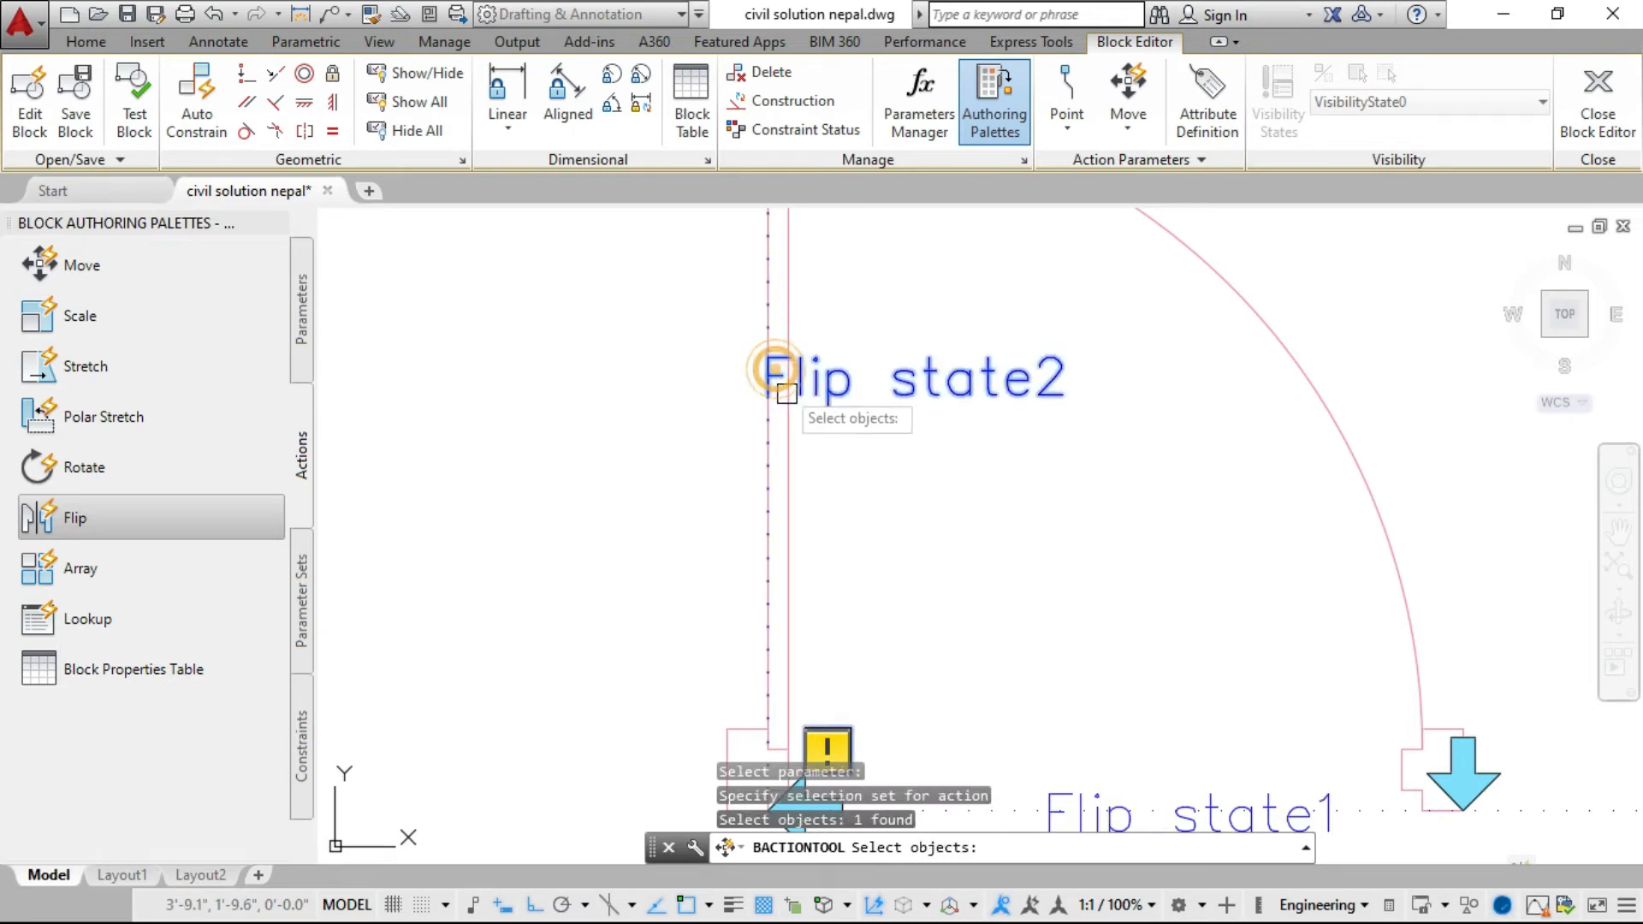
scroll(779, 517, "down", 4)
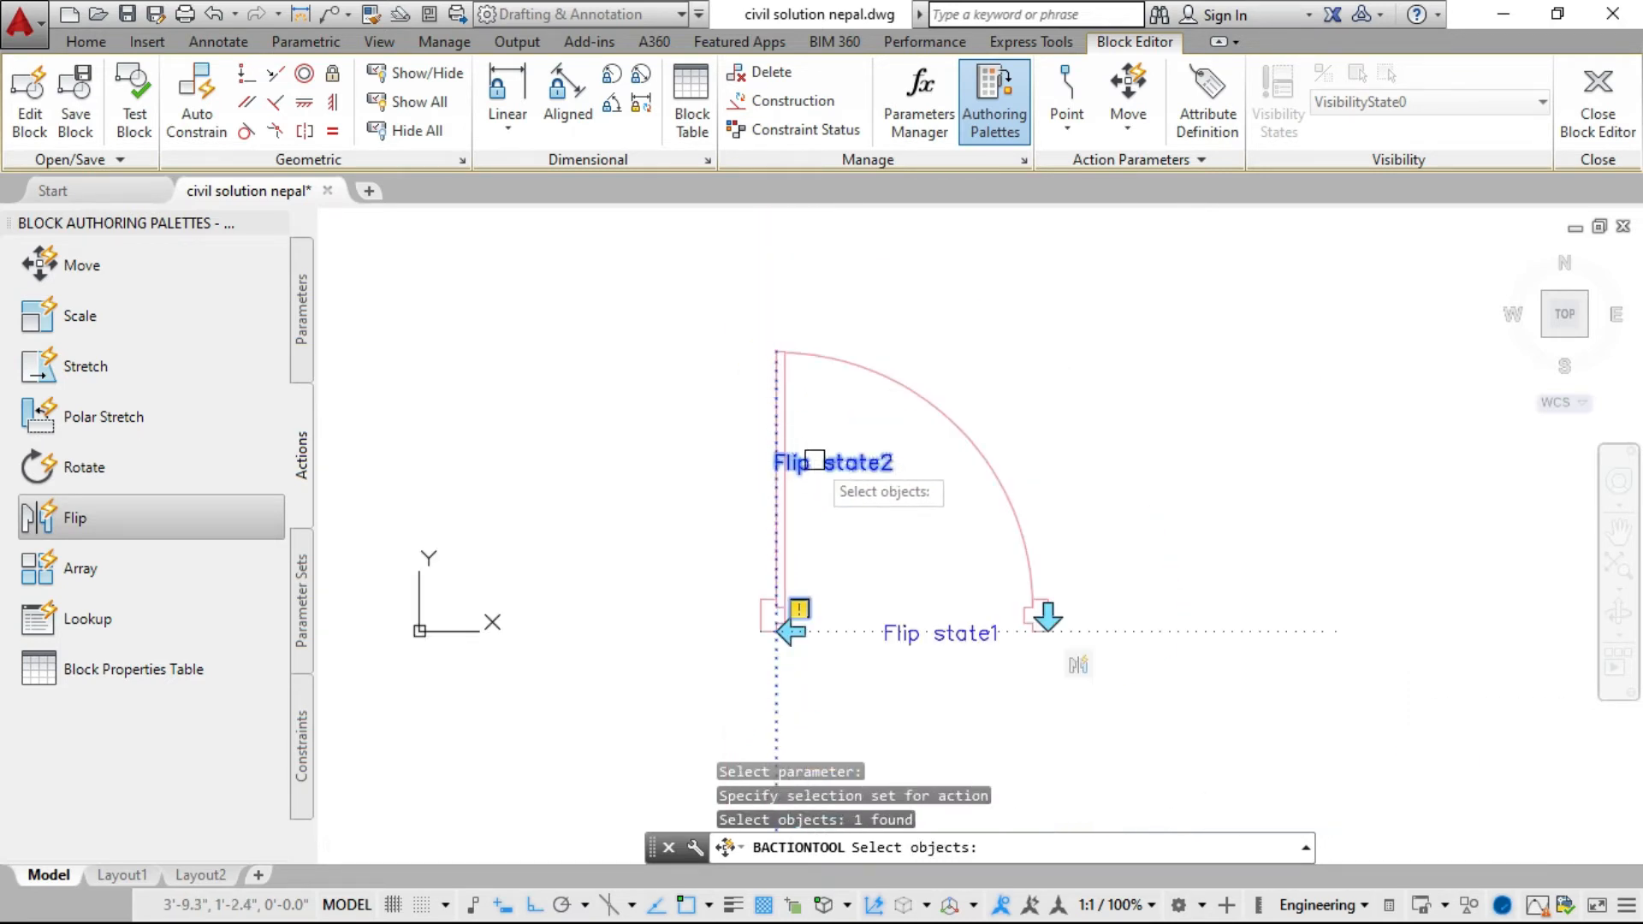
scroll(798, 539, "up", 2)
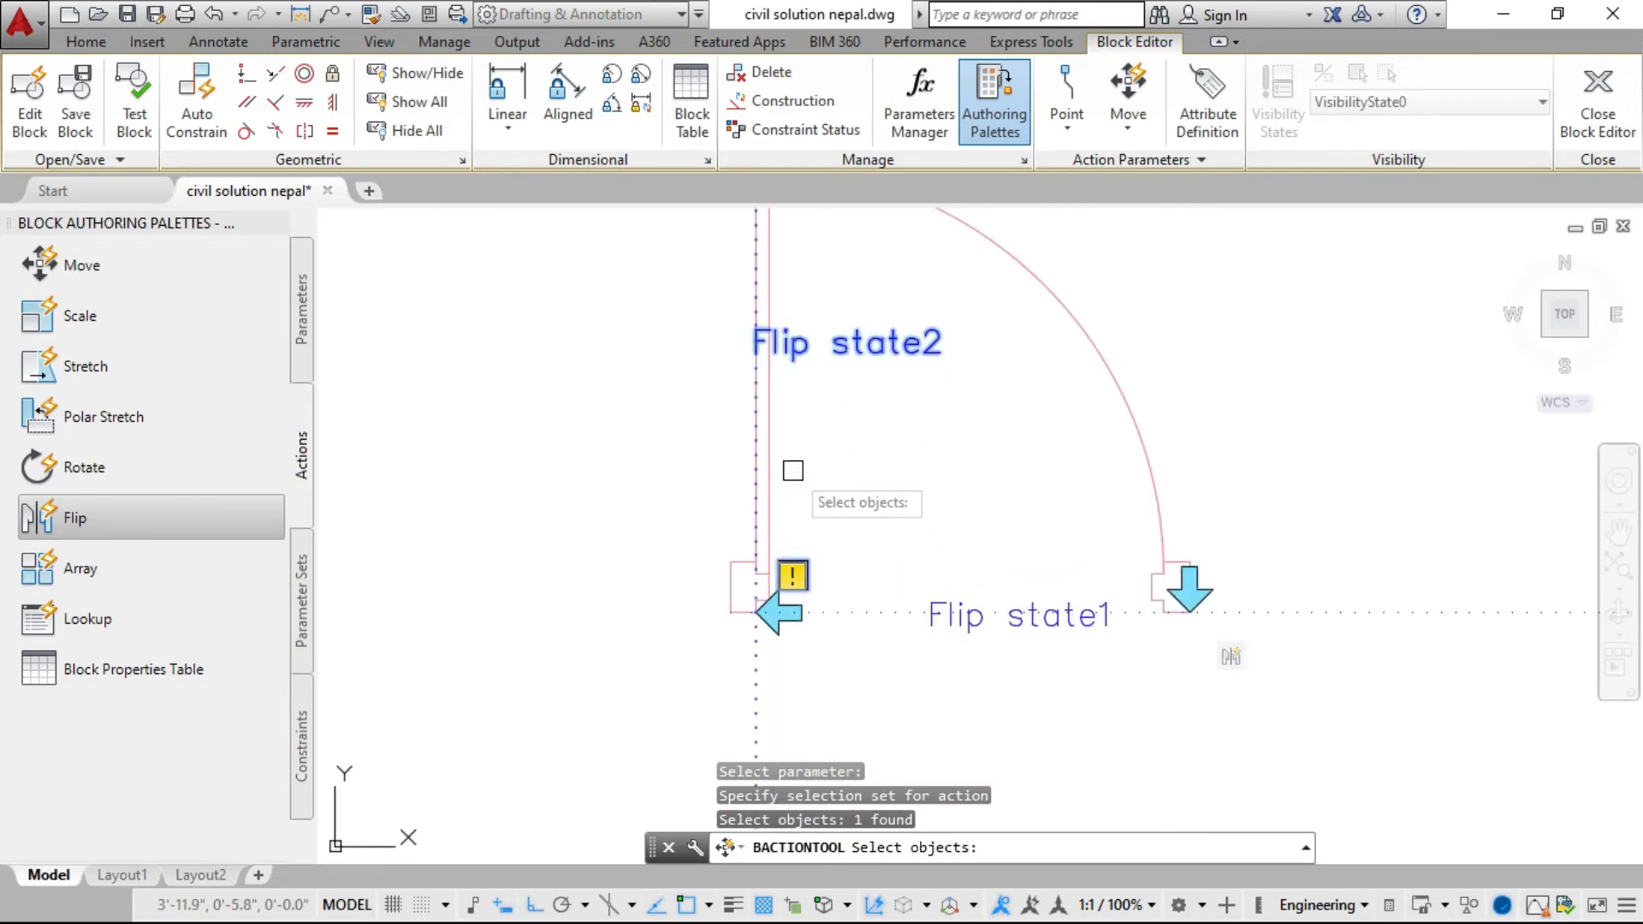
scroll(799, 495, "down", 2)
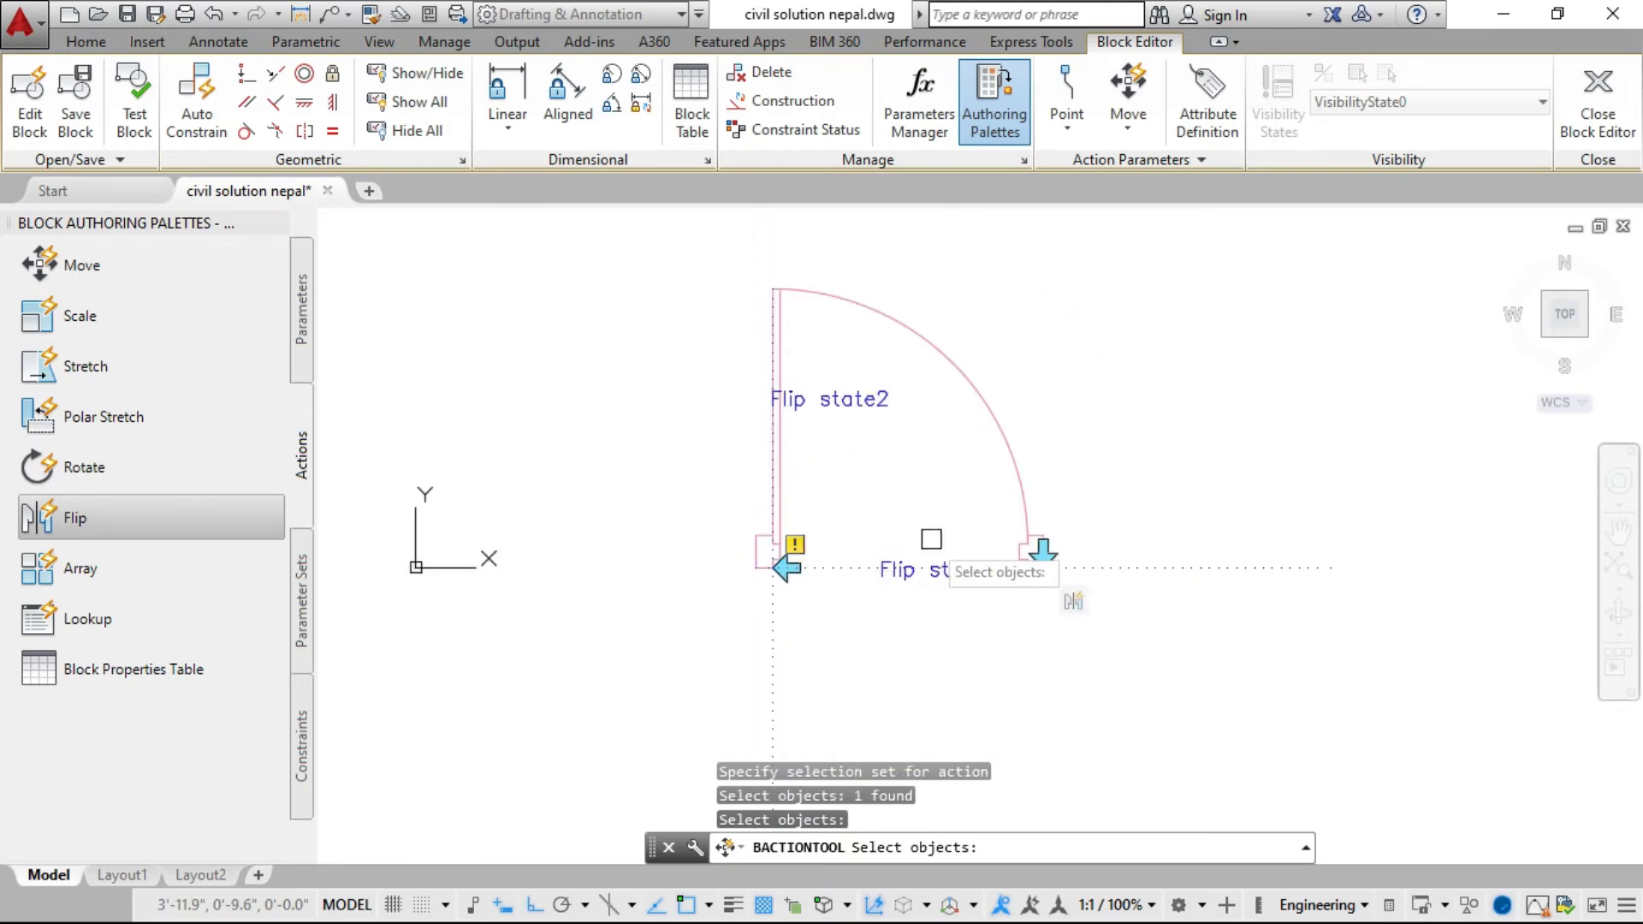
left_click(659, 243)
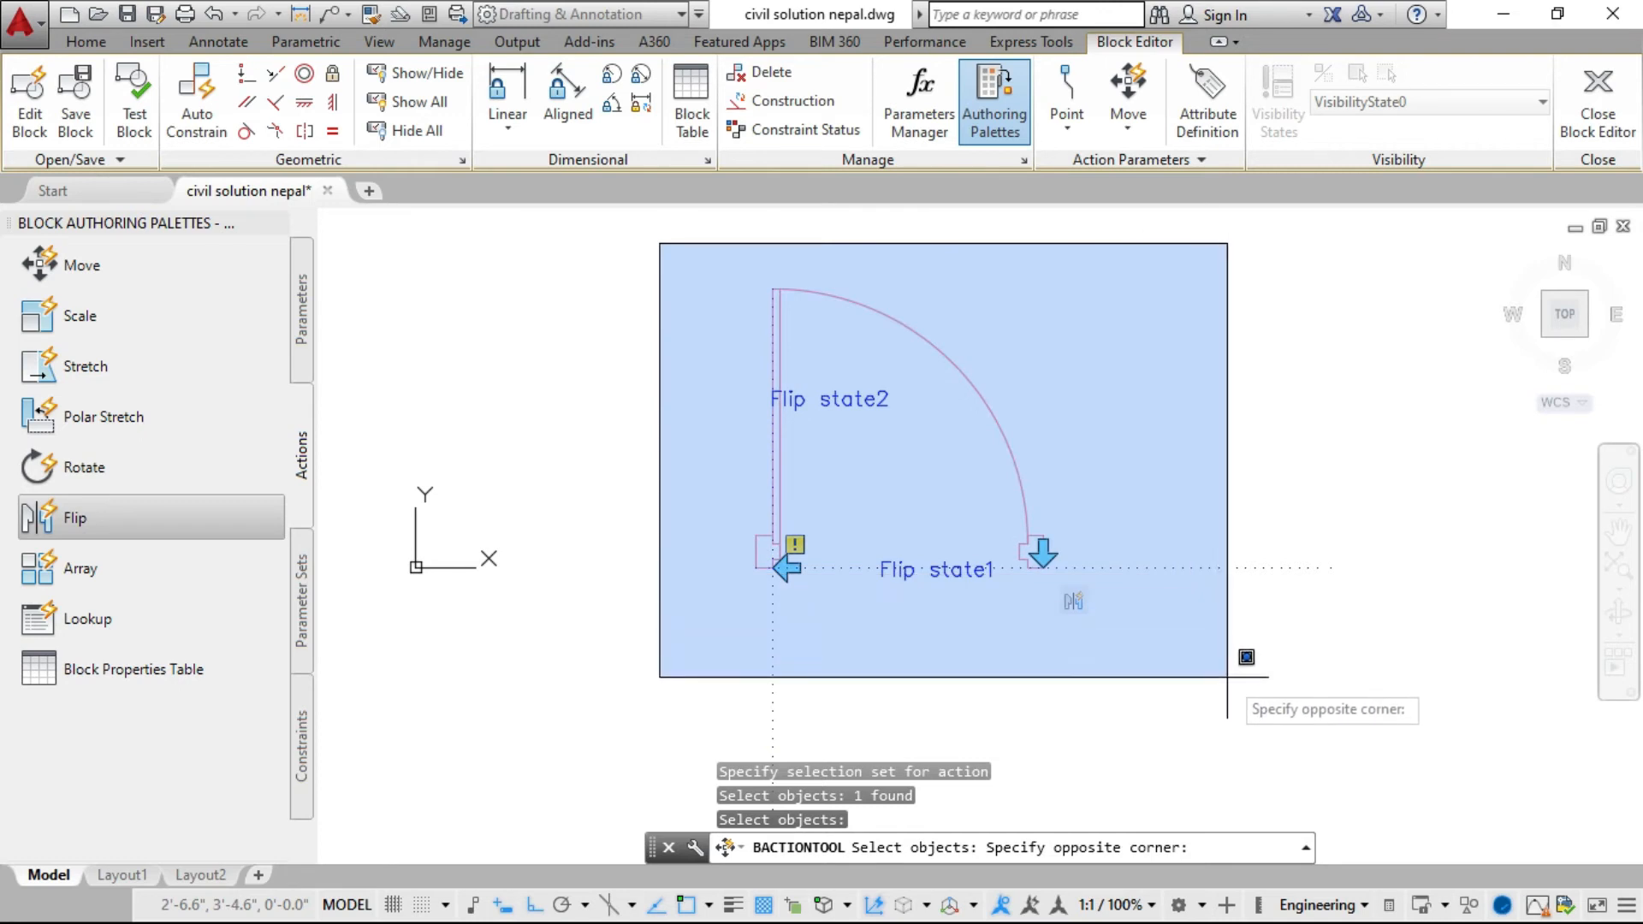
left_click(1225, 676)
key("Return")
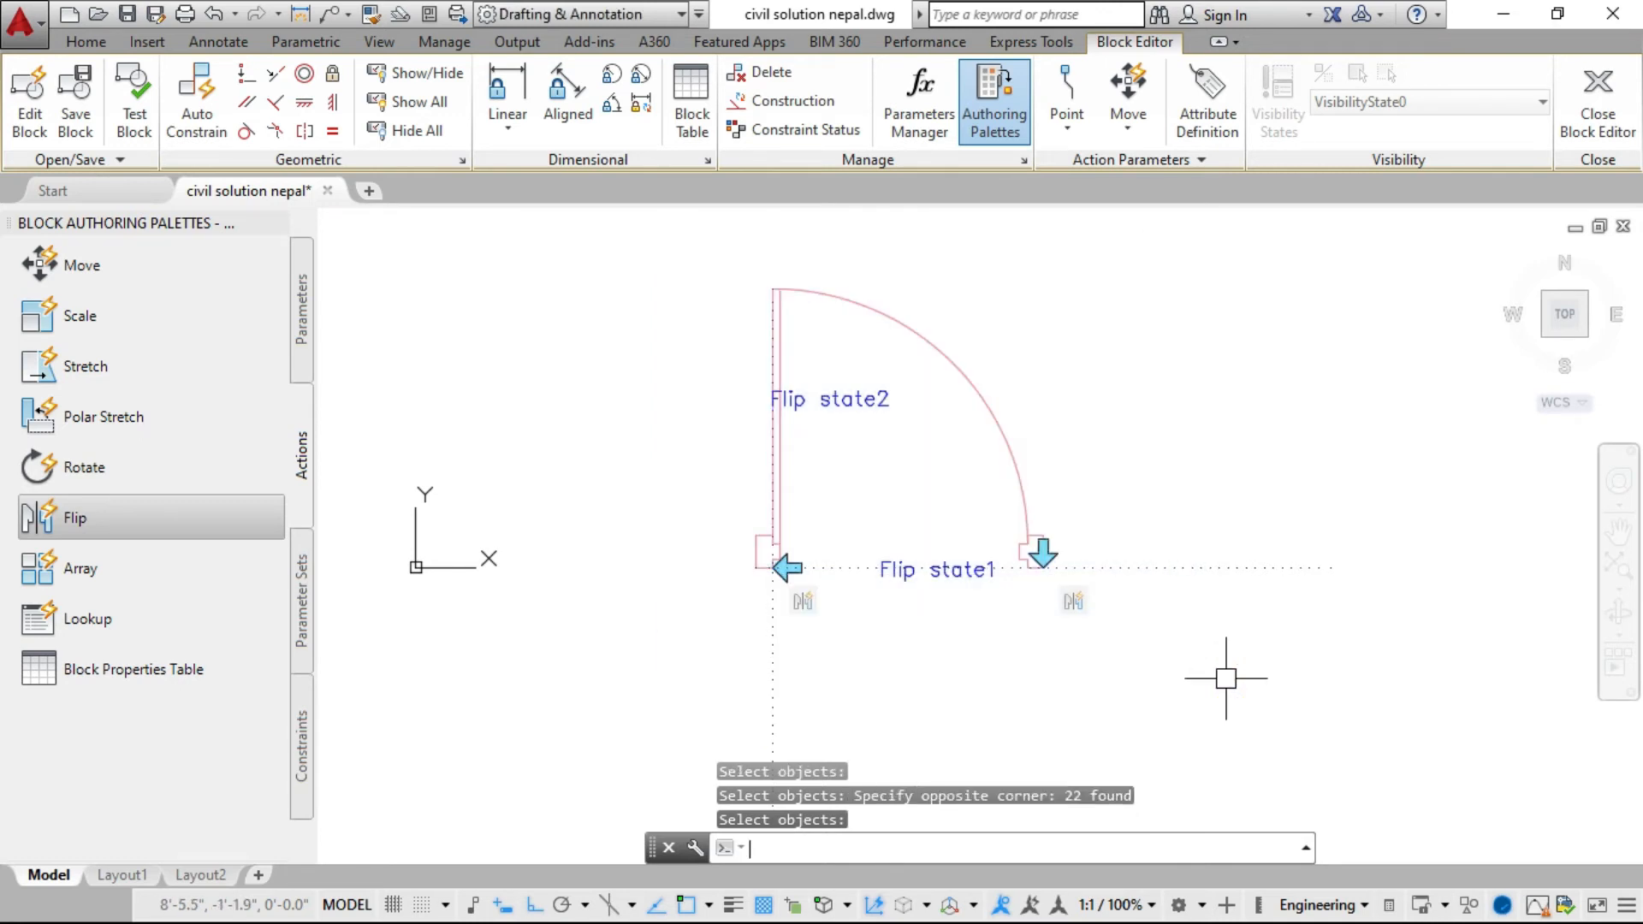
Close the Block Editor and save the changes to the door block.
scroll(1031, 560, "up", 3)
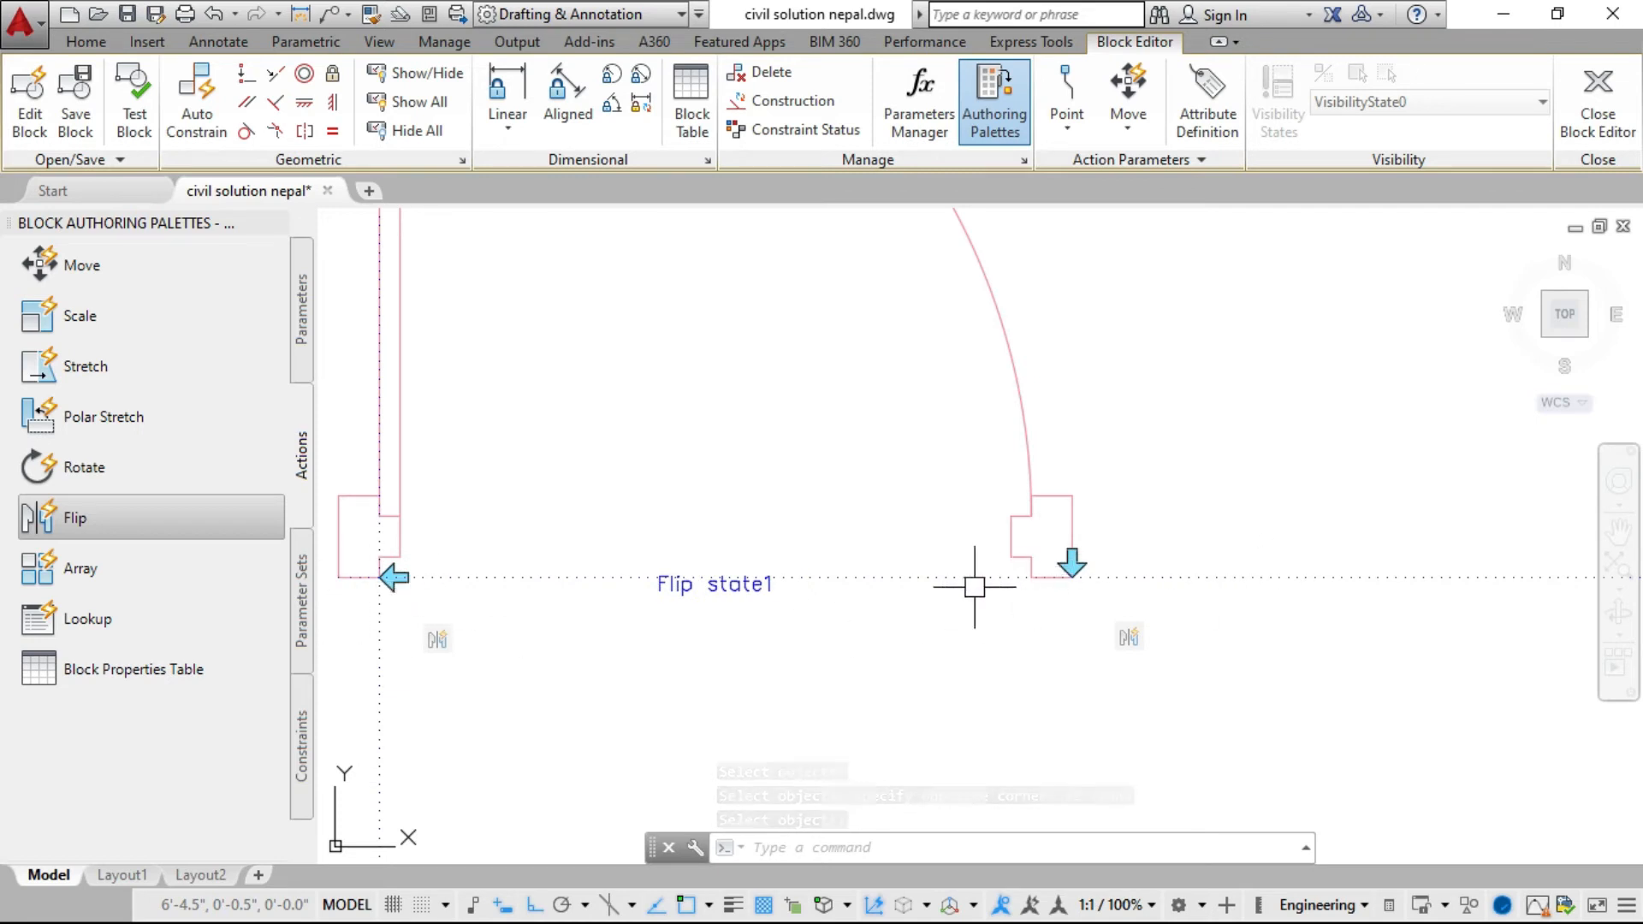
scroll(382, 581, "up", 2)
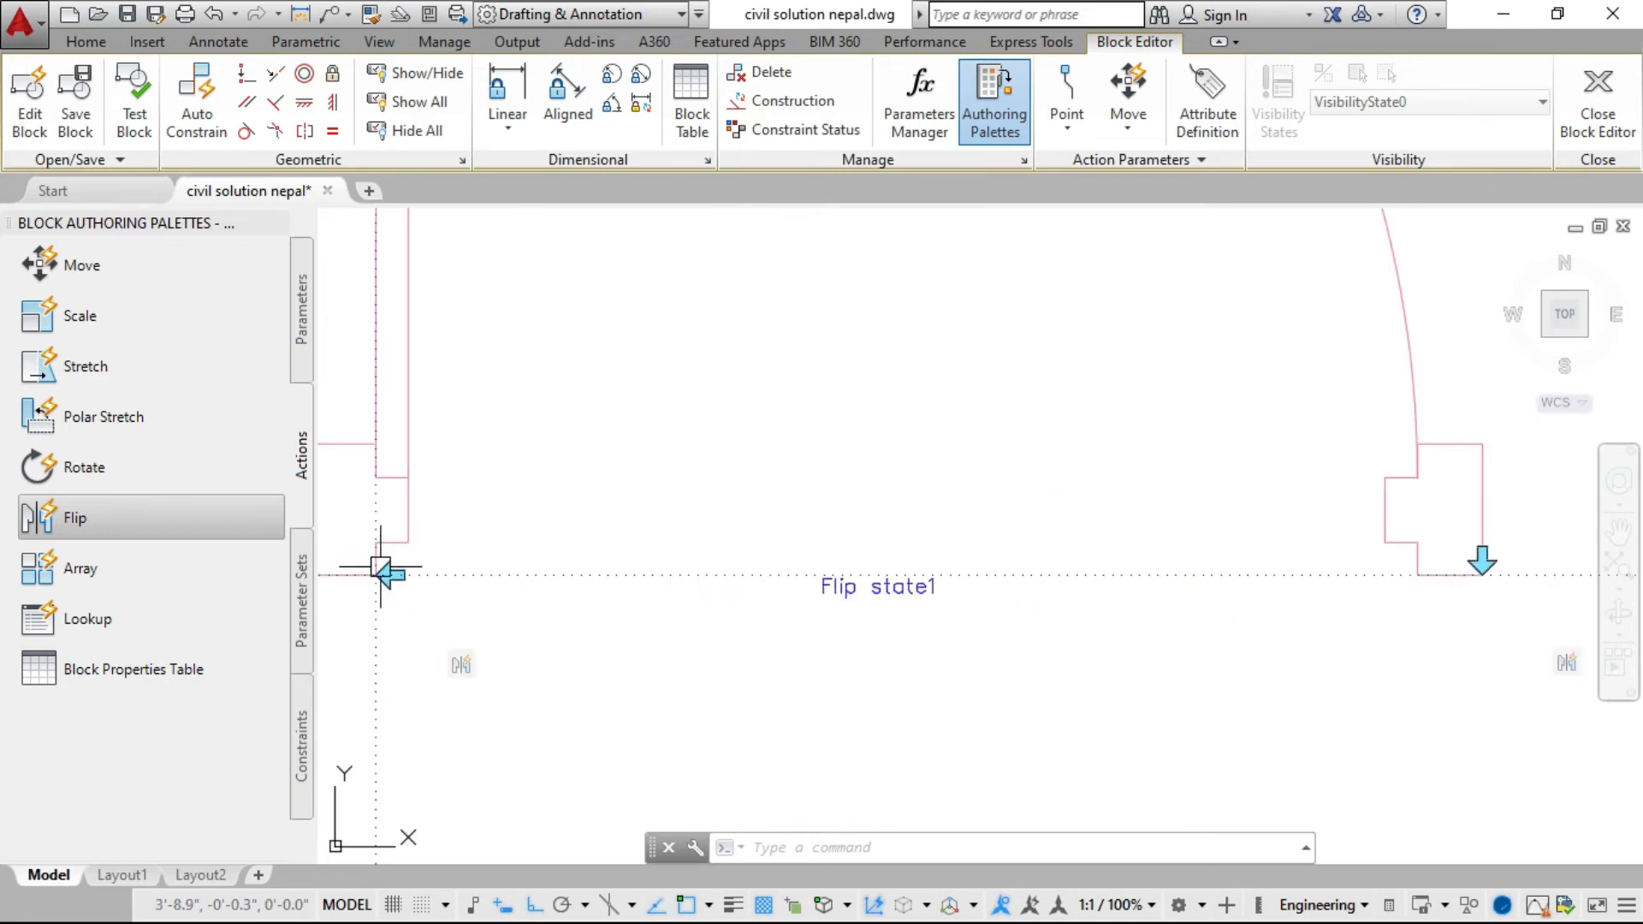
scroll(1352, 617, "down", 2)
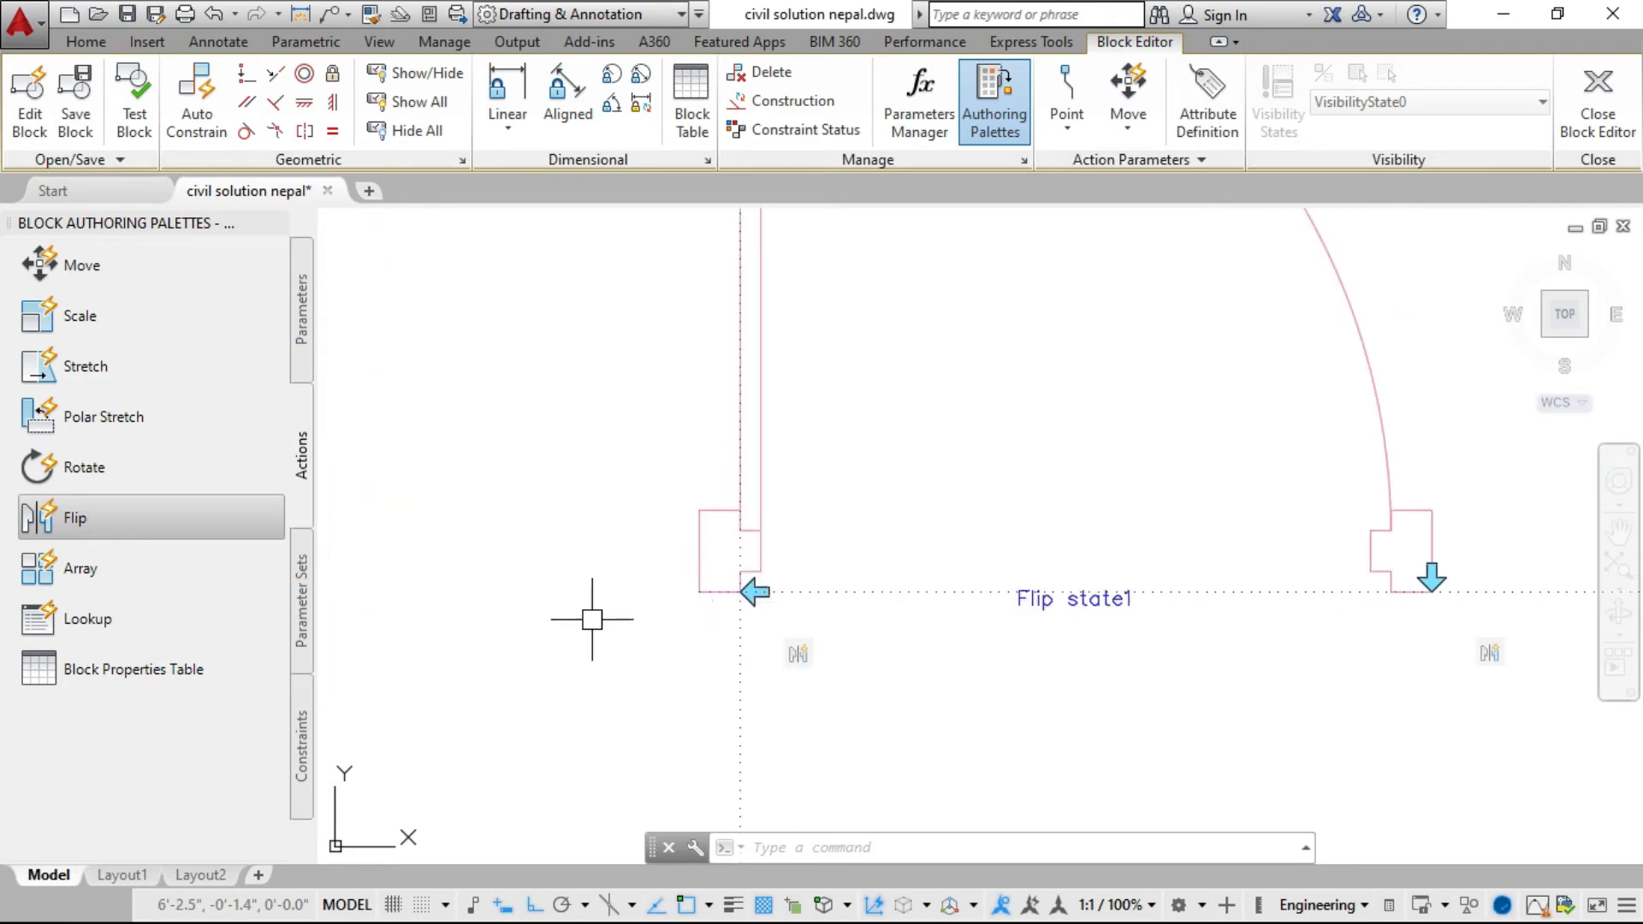
scroll(587, 616, "down", 4)
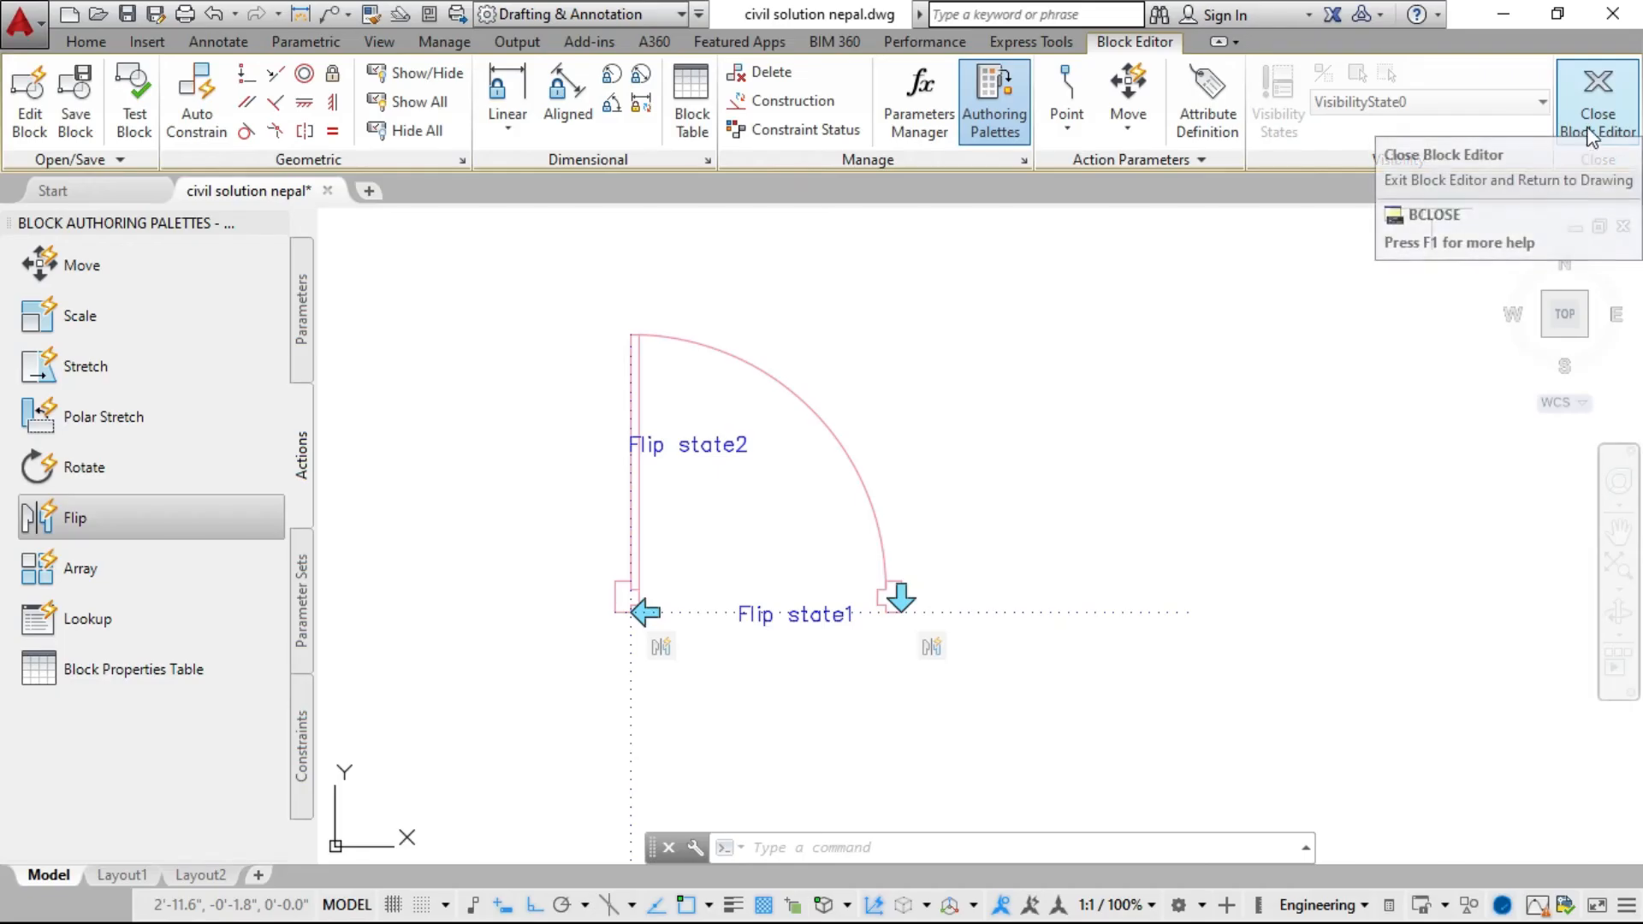
left_click(1589, 136)
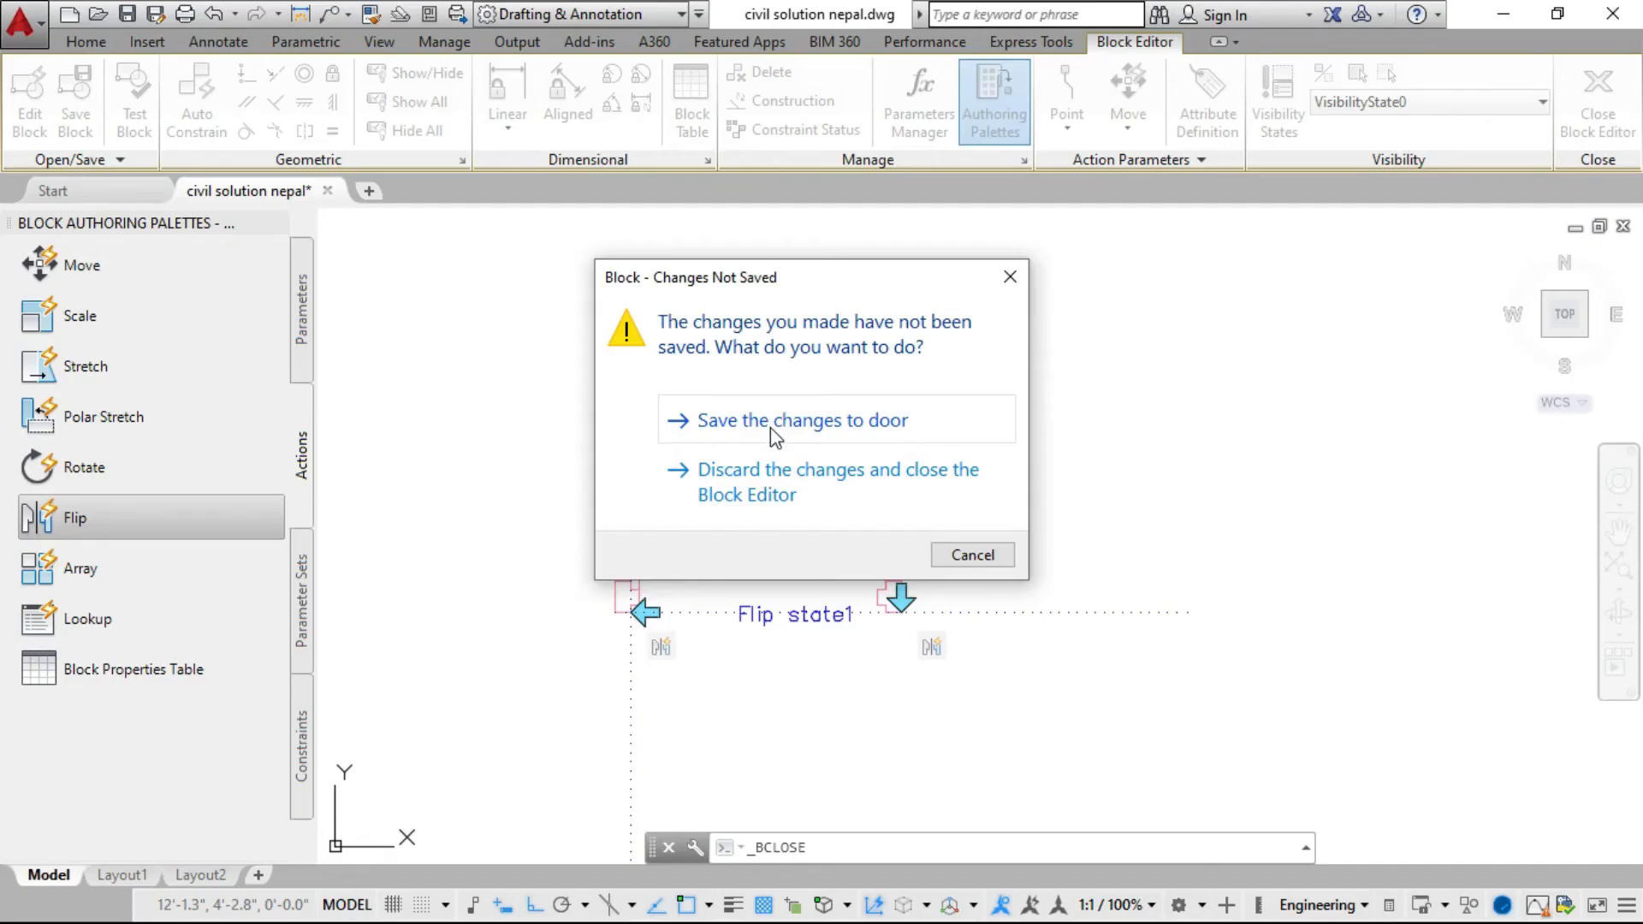
left_click(823, 492)
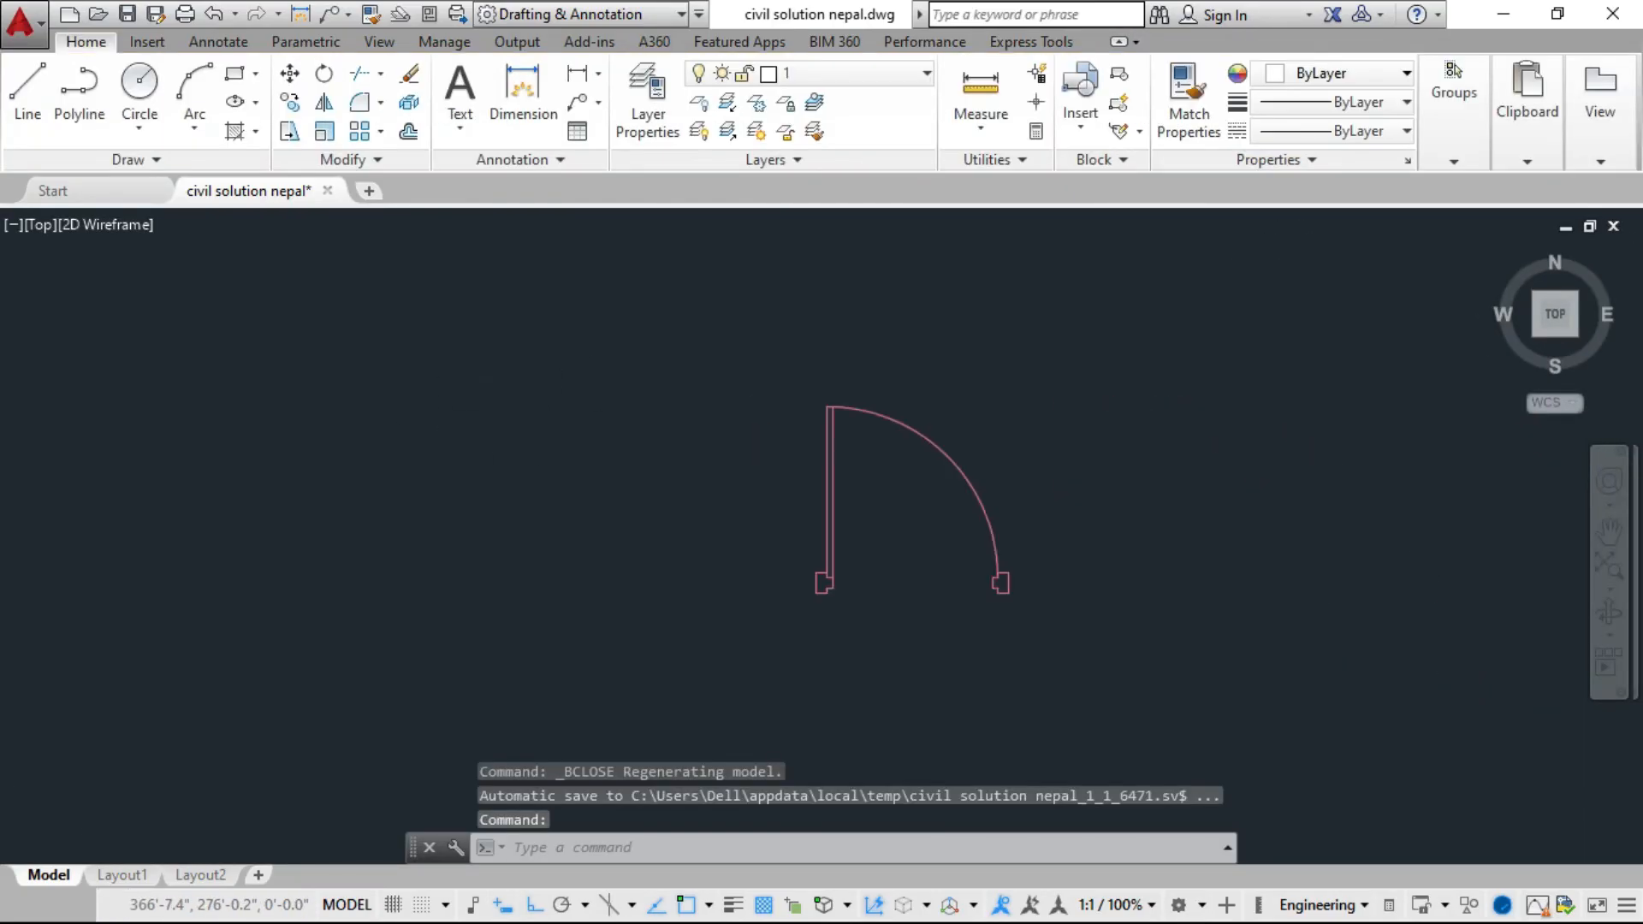
Select the door block and test its horizontal flip grip by mirroring the door sideways and back, twice.
scroll(448, 423, "down", 2)
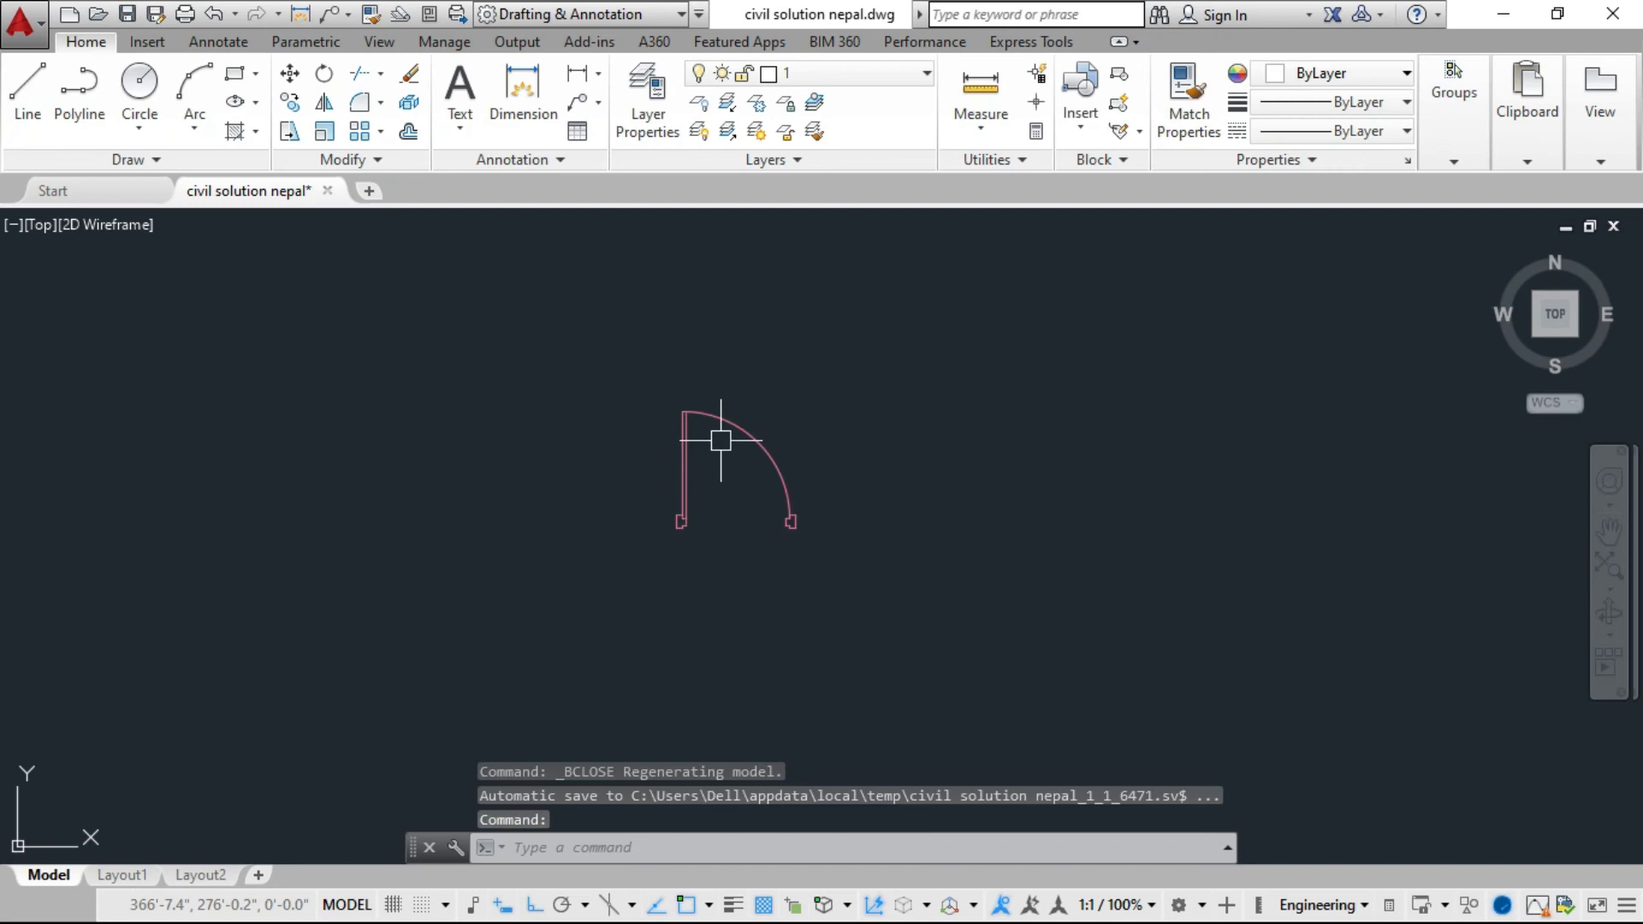
scroll(682, 463, "up", 3)
left_click(678, 445)
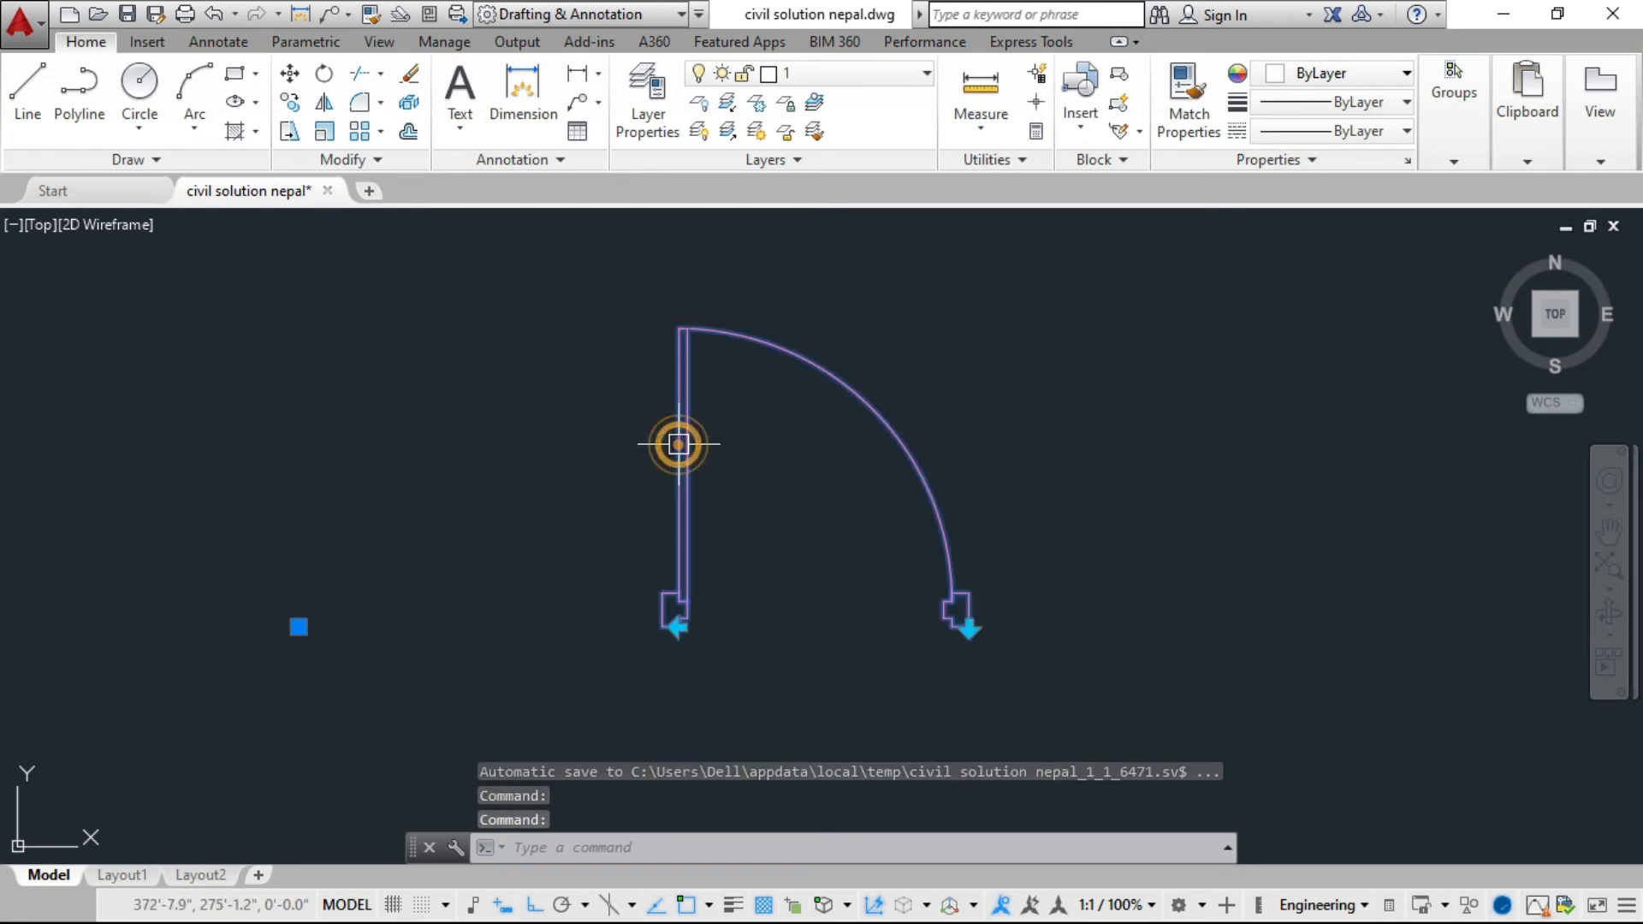
scroll(813, 550, "down", 2)
scroll(760, 570, "up", 2)
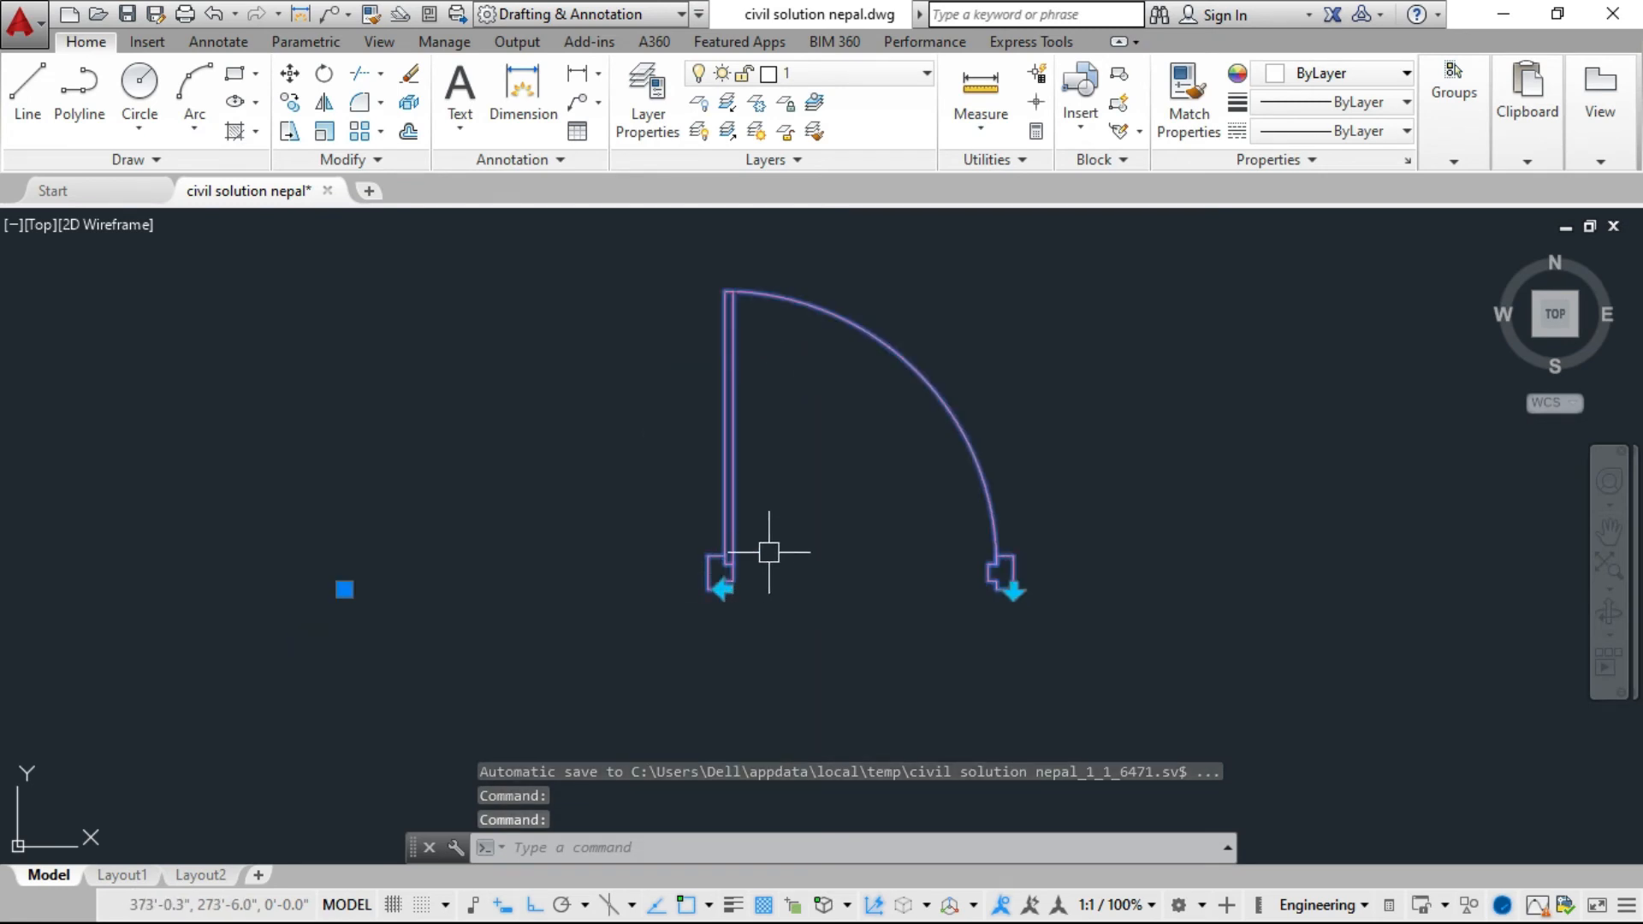
scroll(743, 610, "up", 2)
scroll(882, 562, "down", 6)
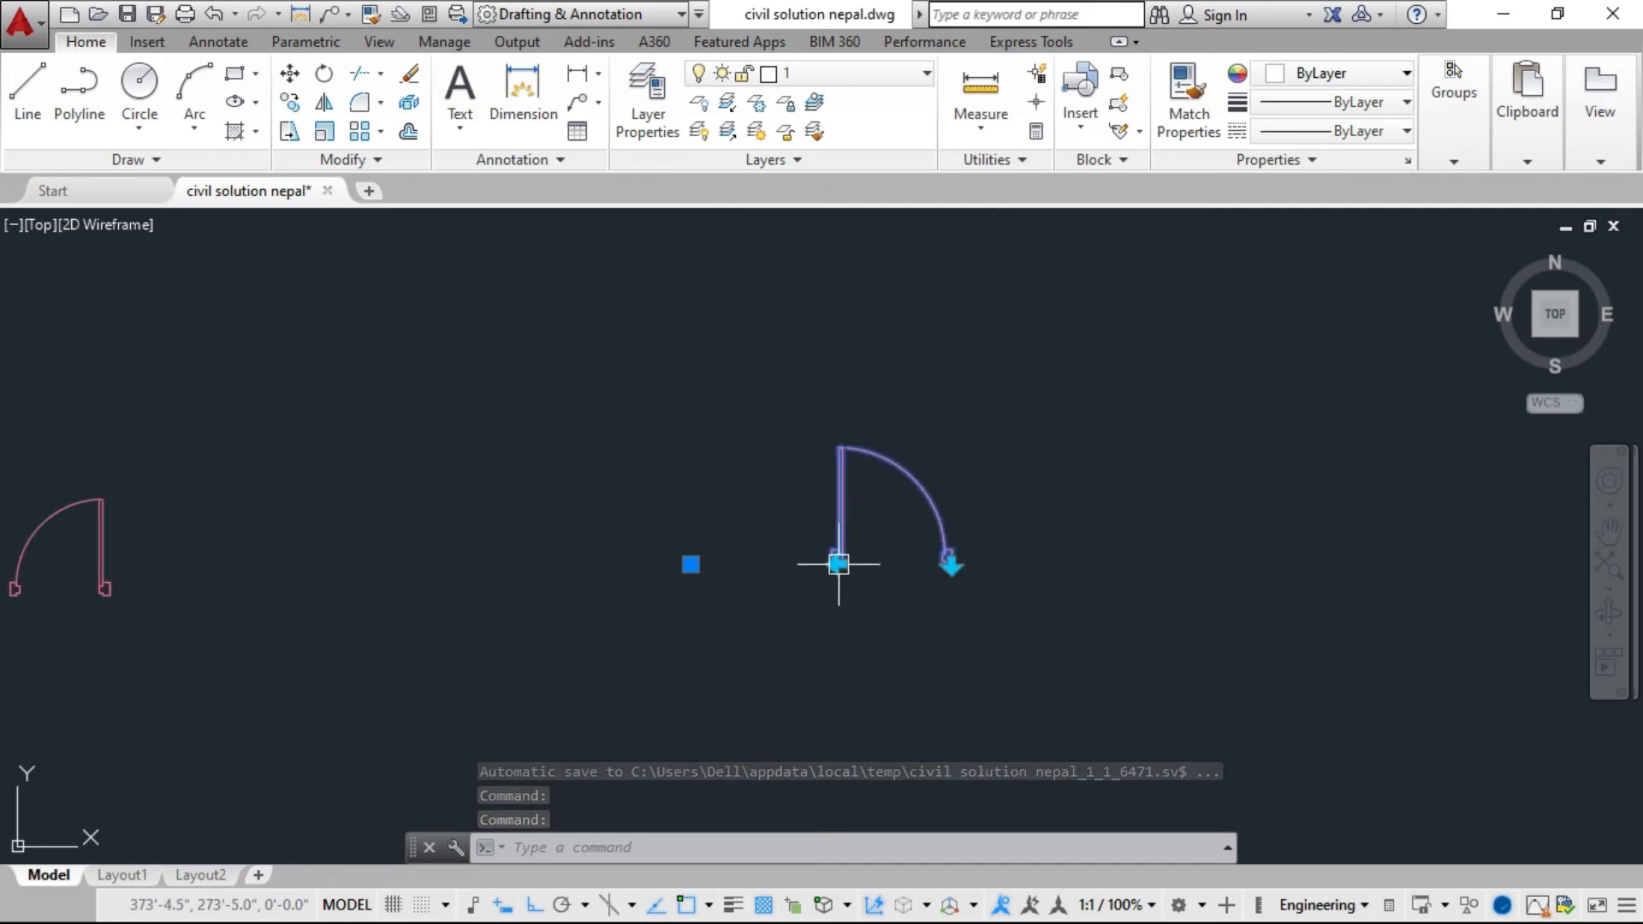
scroll(840, 562, "up", 4)
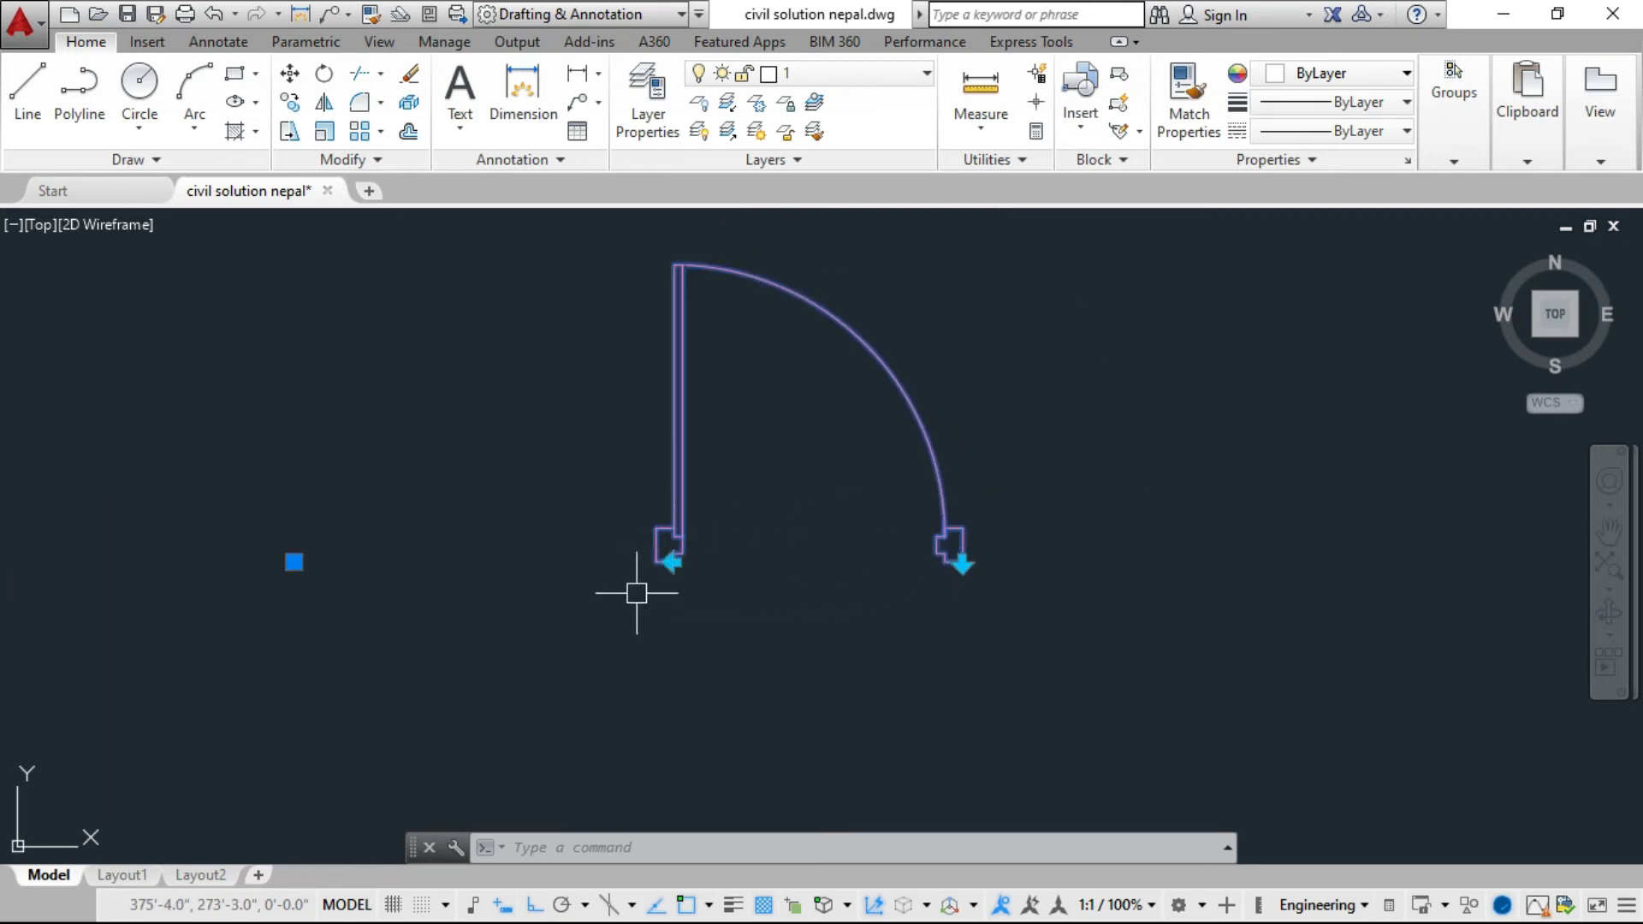
double_click(654, 550)
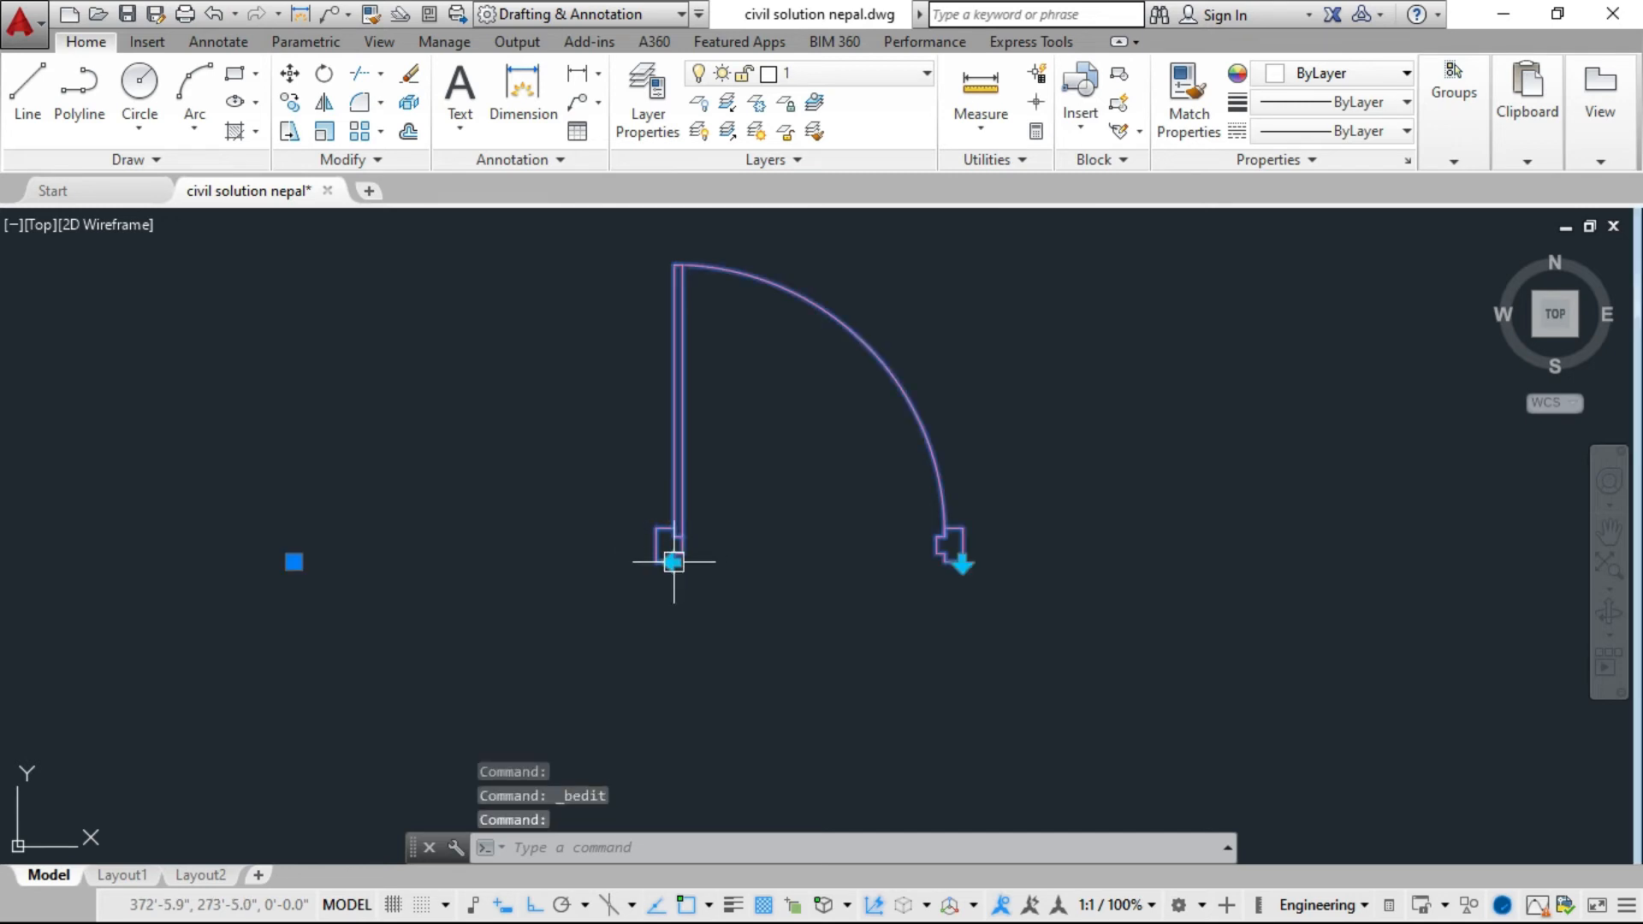
left_click(674, 562)
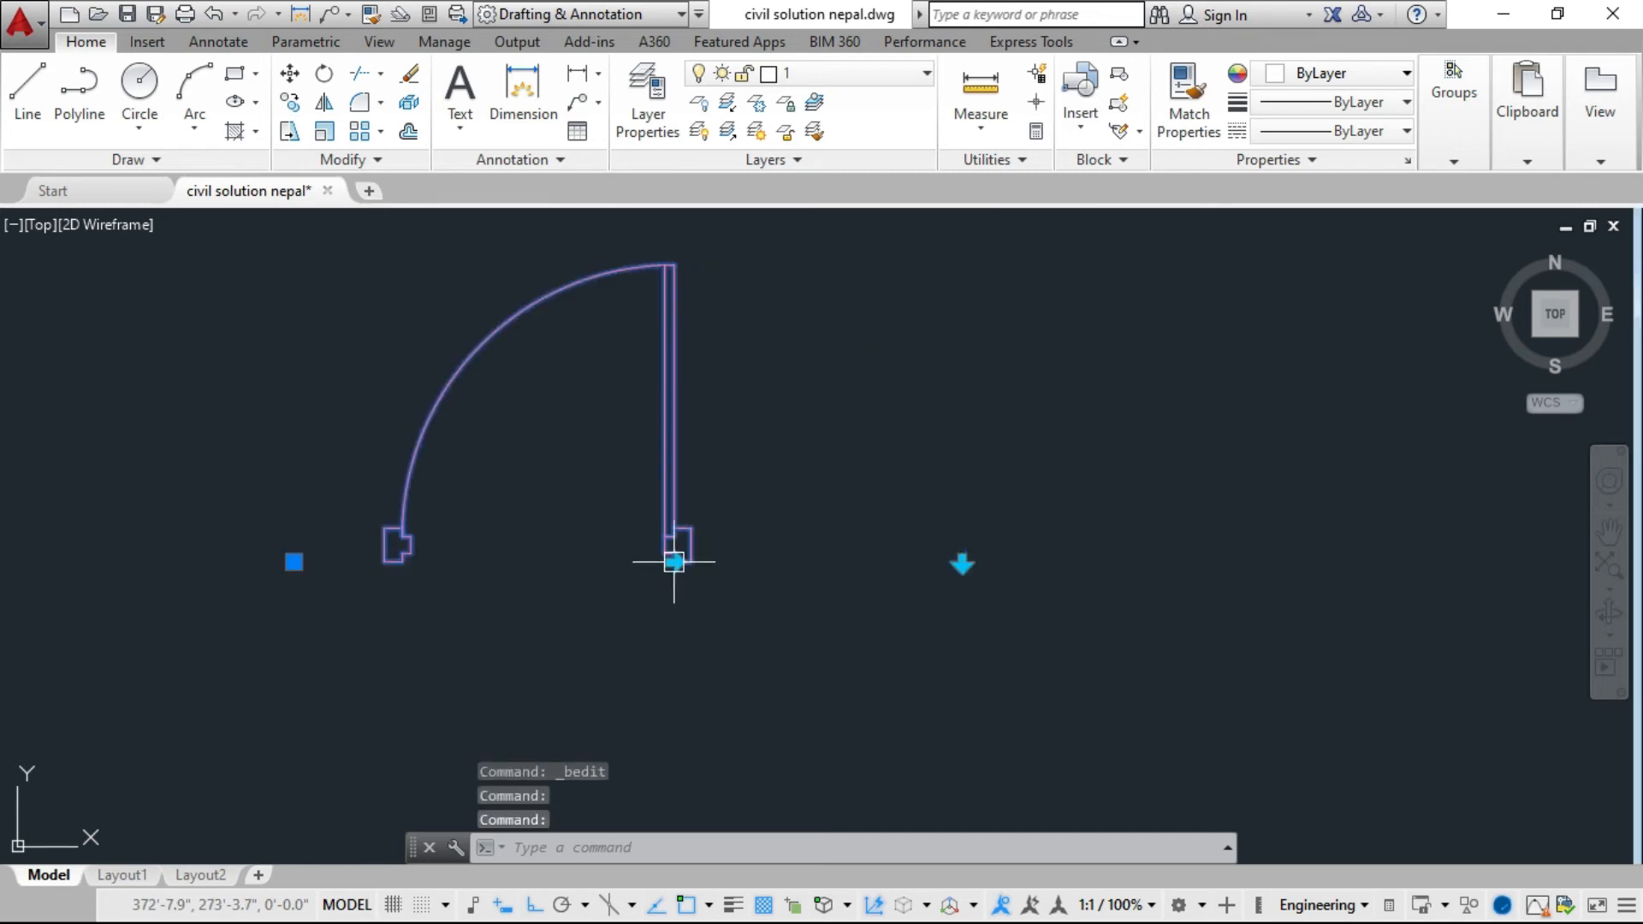
left_click(674, 562)
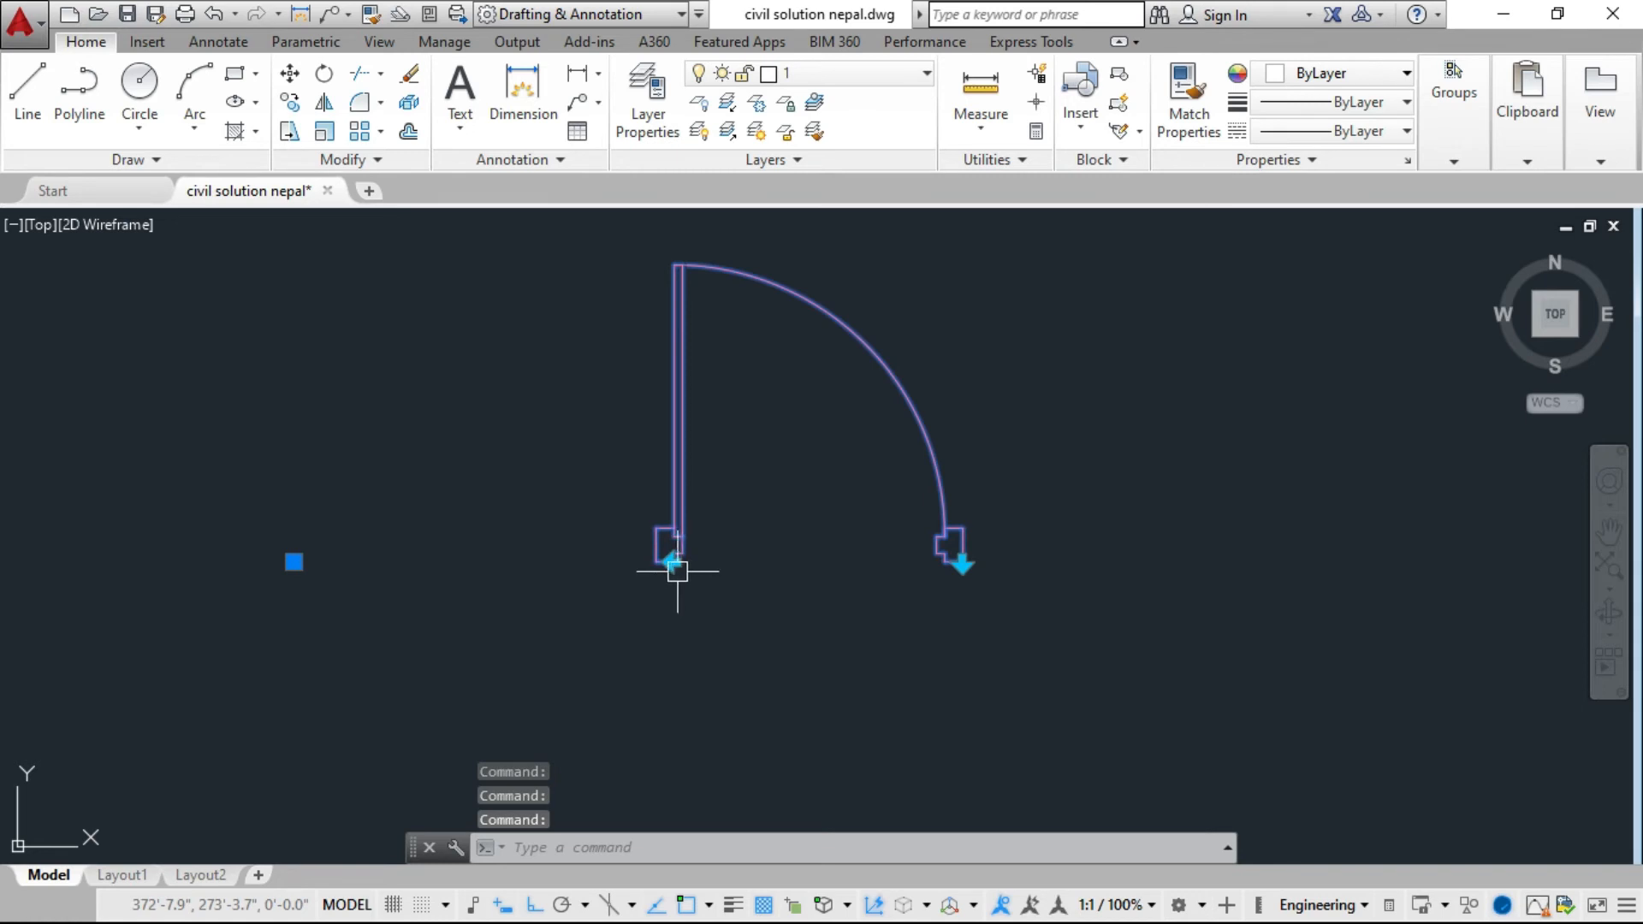
left_click(673, 562)
left_click(674, 563)
Test the door block's vertical flip grip by mirroring the door downward and back, twice.
scroll(856, 569, "down", 2)
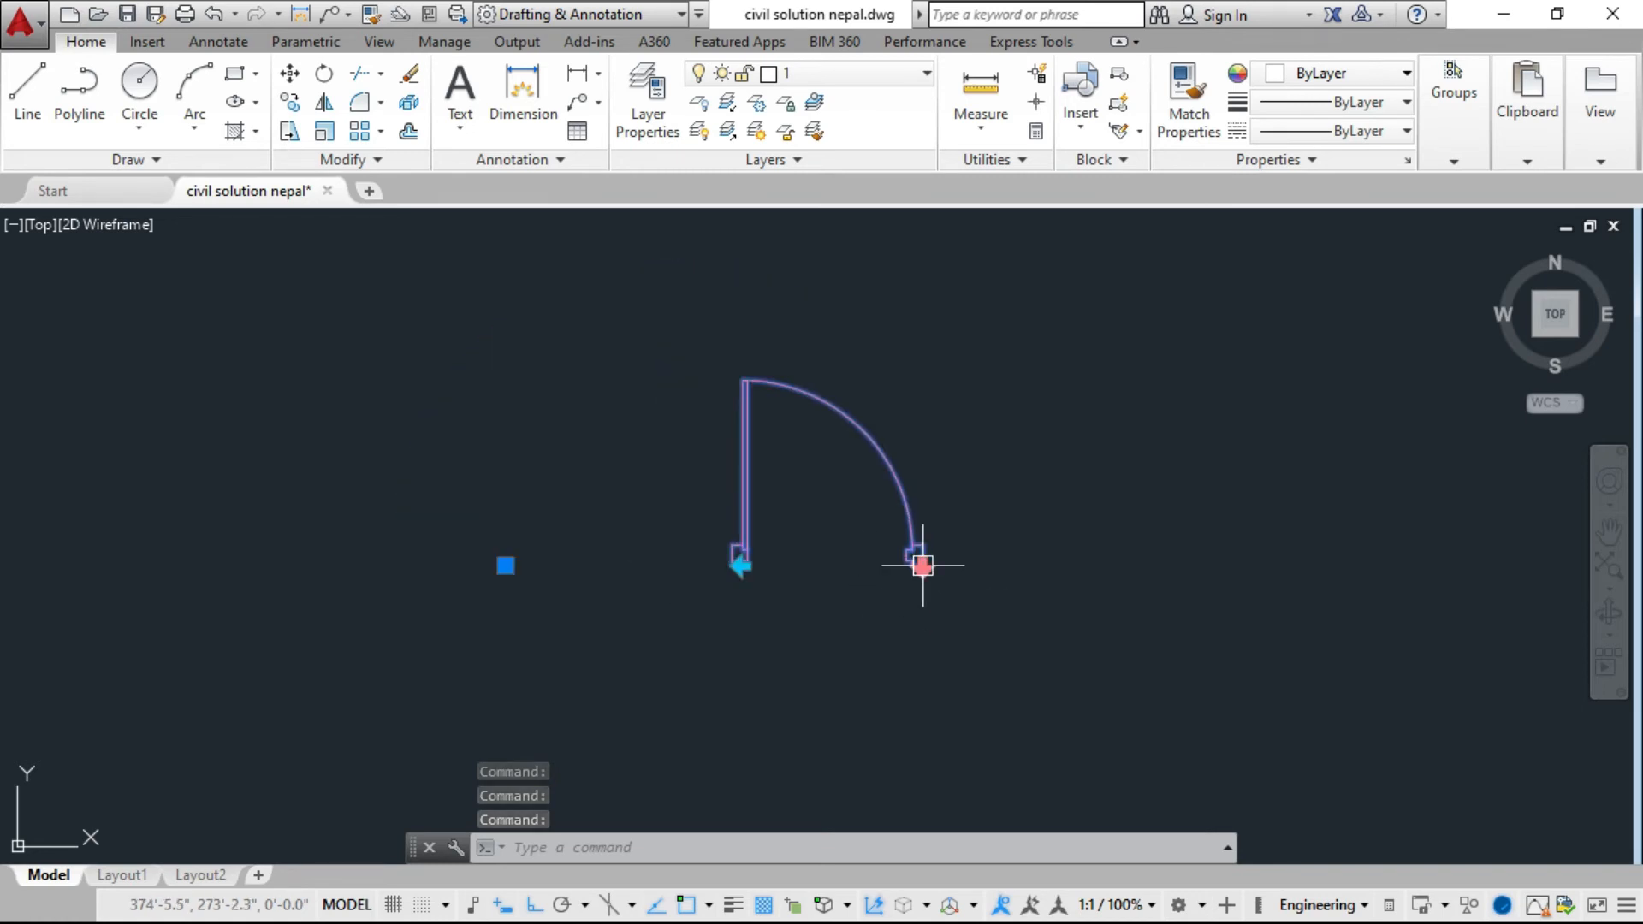
left_click(922, 566)
left_click(922, 565)
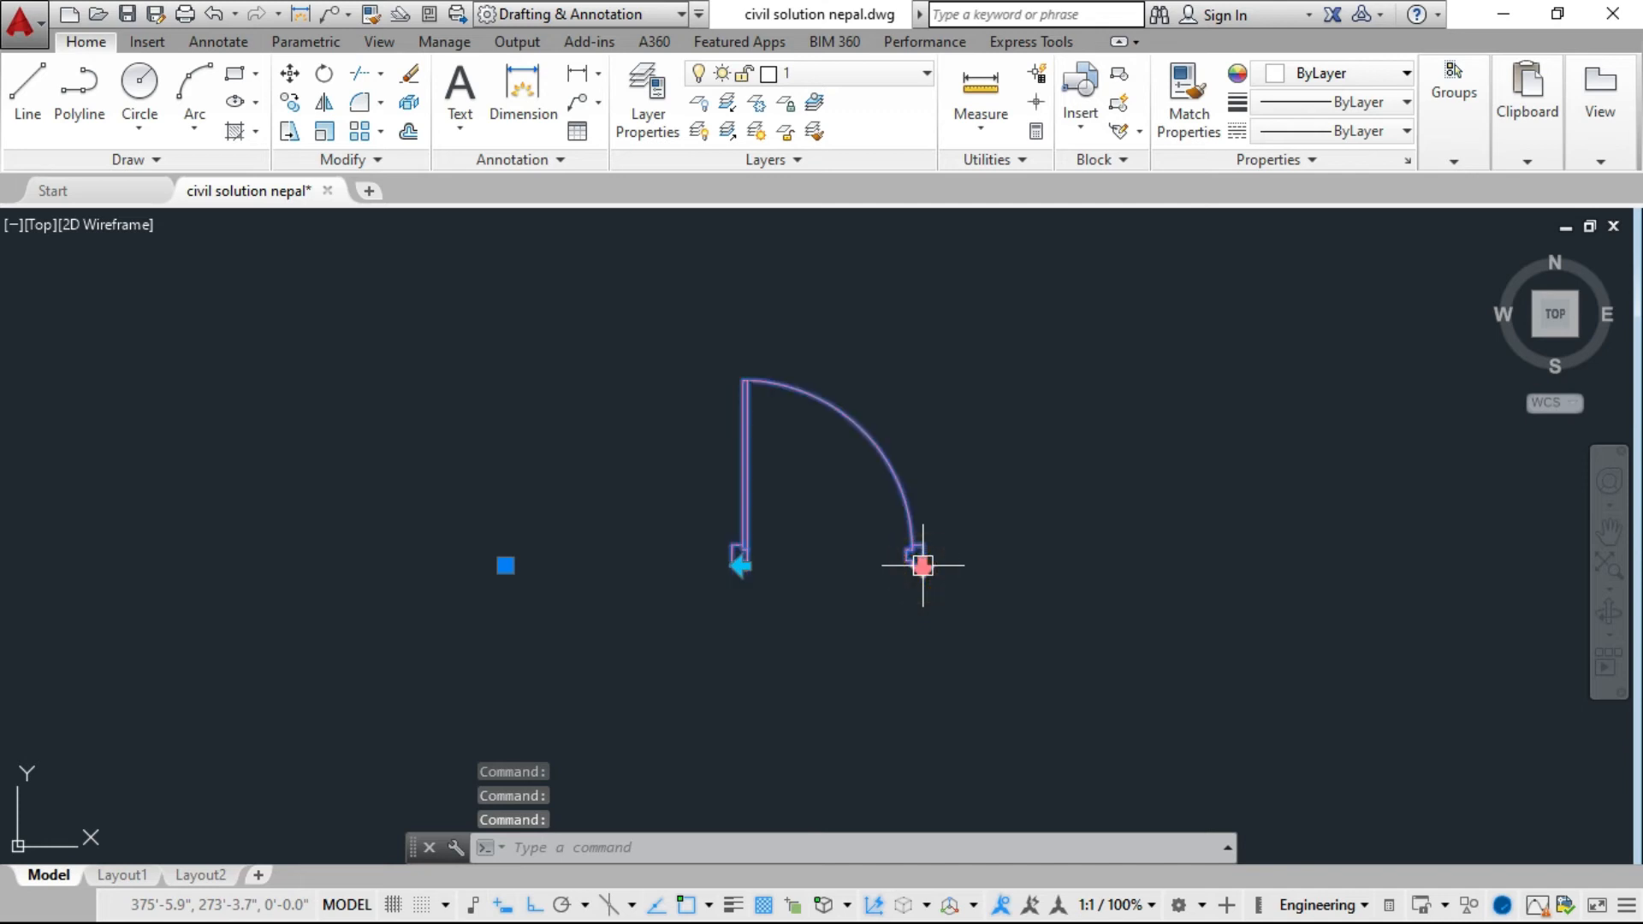
left_click(922, 565)
left_click(922, 566)
middle_click_drag(922, 565, 825, 549)
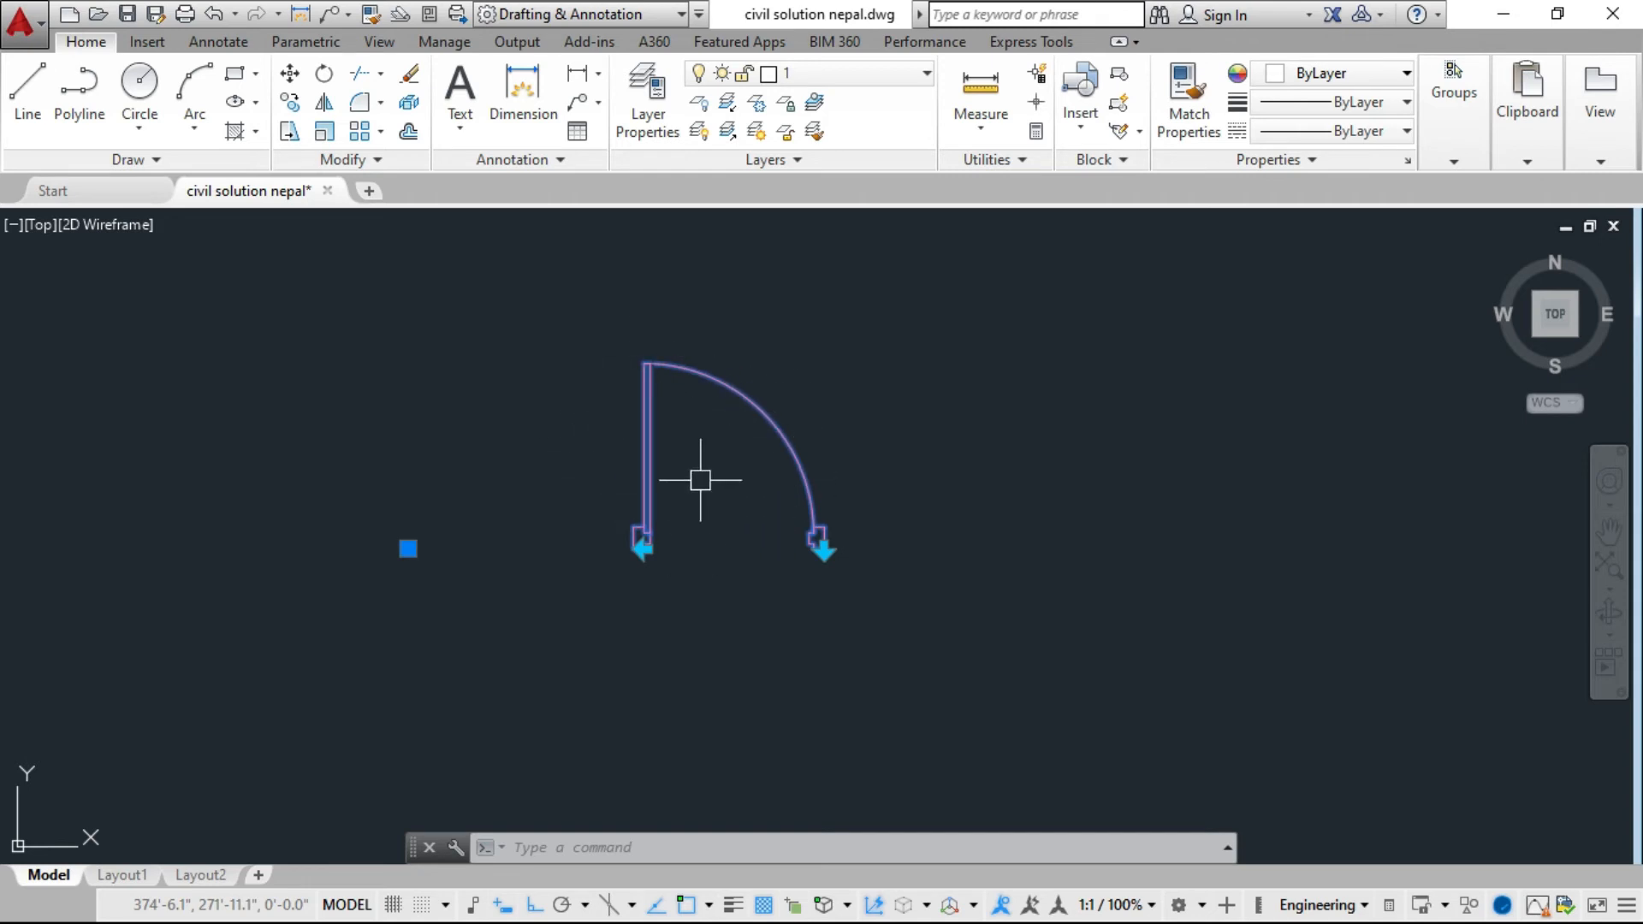
Erase both standalone door blocks beside the floor plans.
scroll(816, 518, "down", 2)
scroll(874, 514, "down", 3)
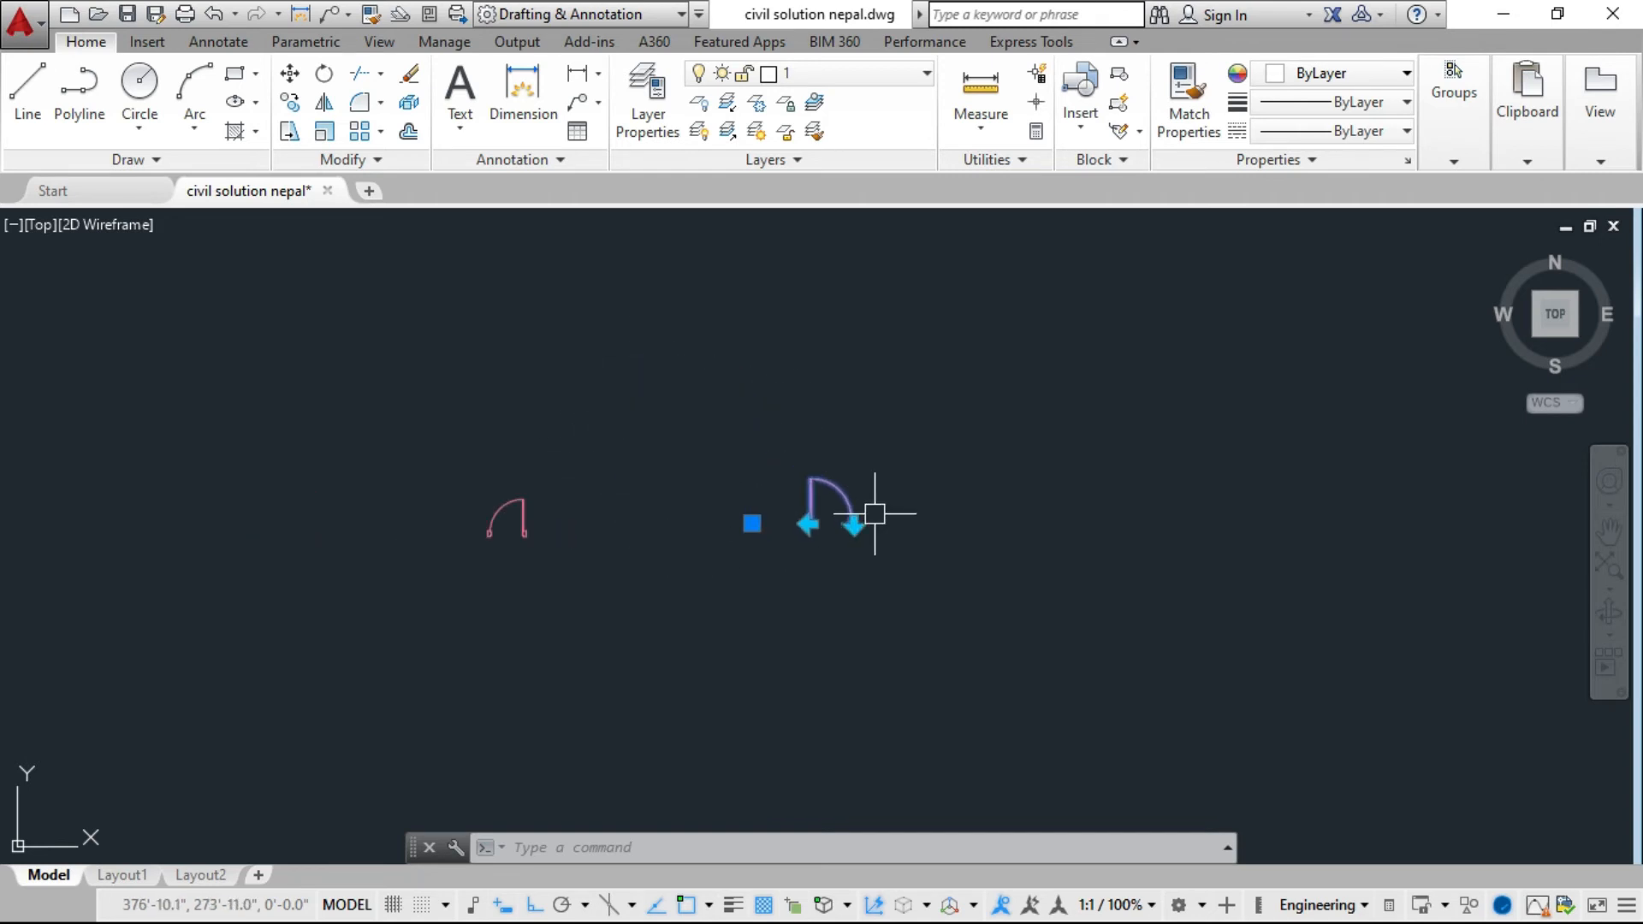
scroll(620, 553, "up", 2)
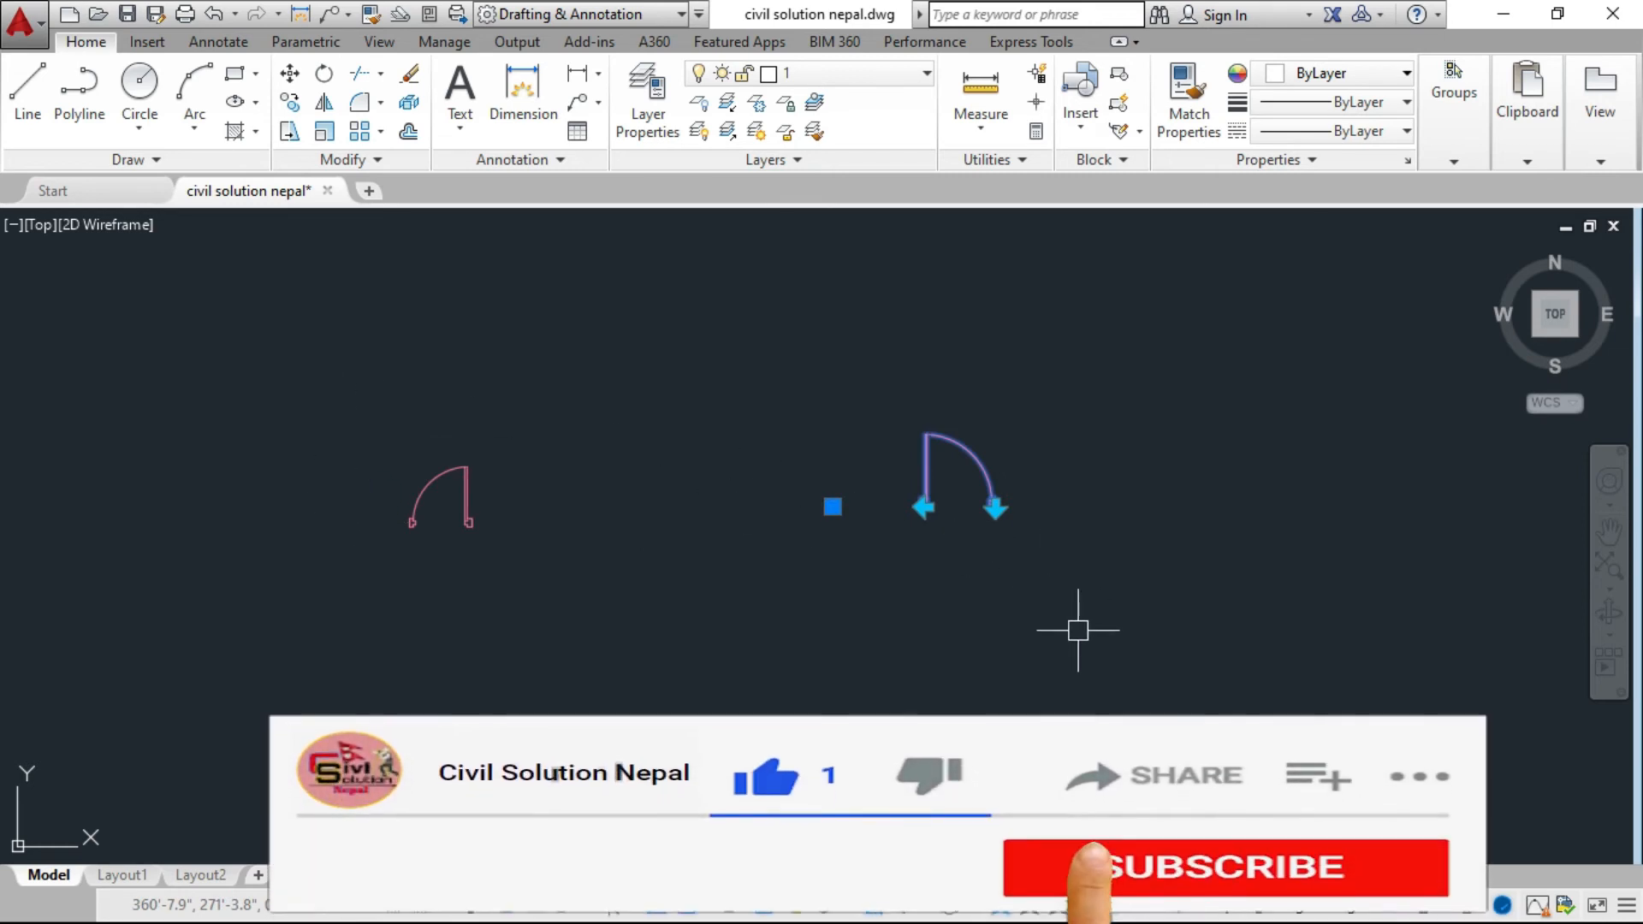
left_click(1113, 626)
left_click(338, 371)
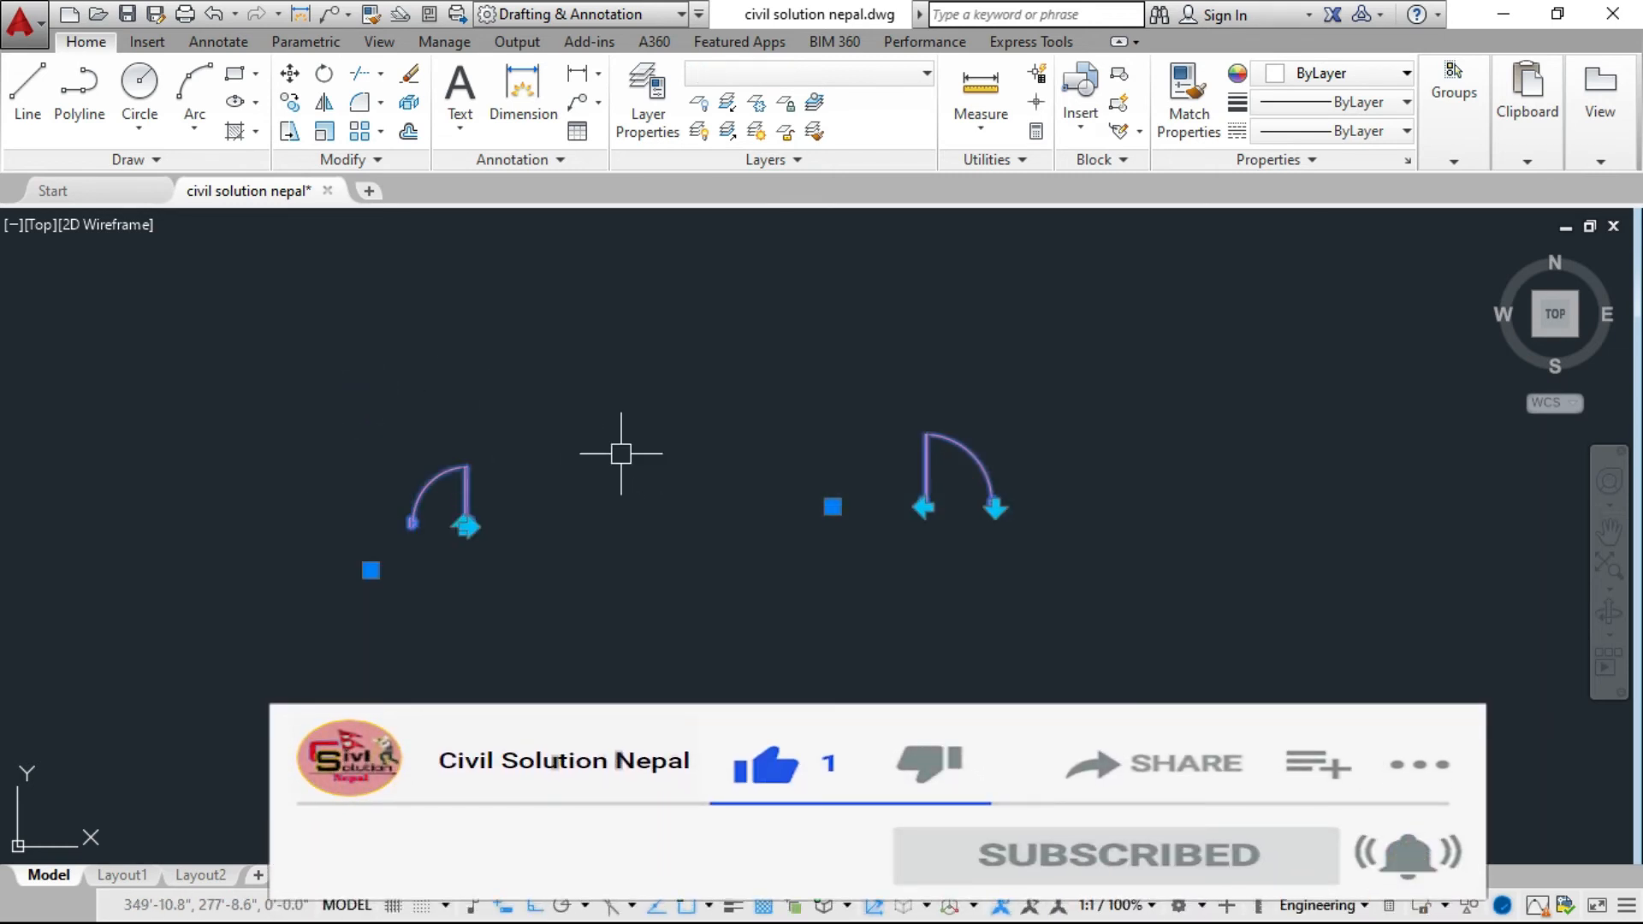
key("Delete")
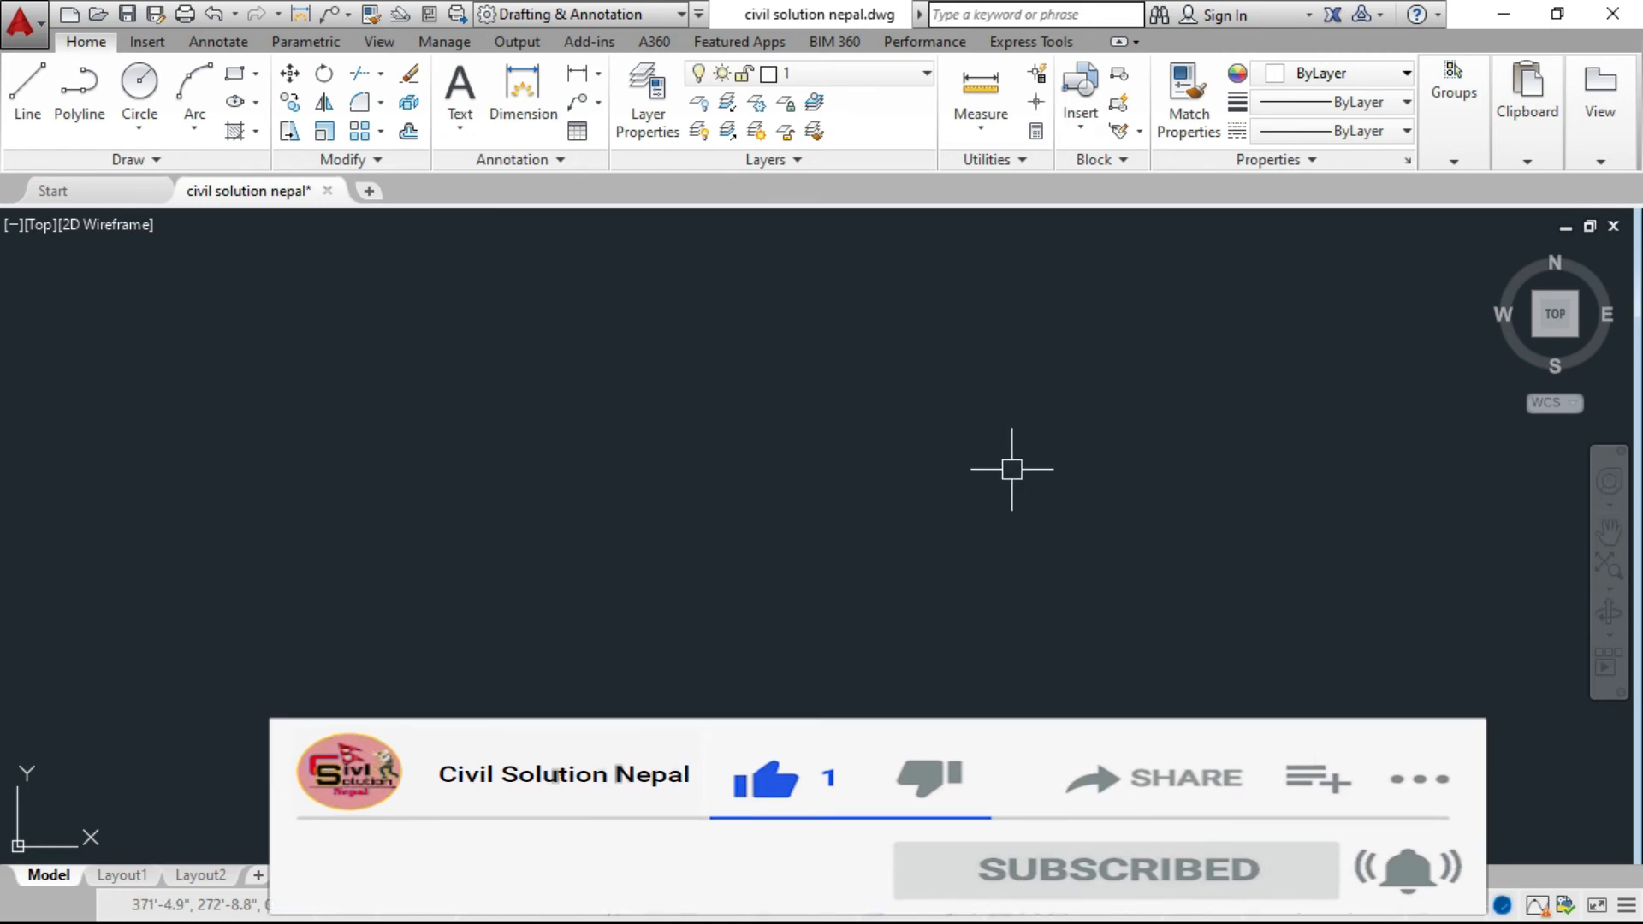
Erase the two existing bedroom doors above the Rest Room and Living Room in the first floor plan.
scroll(821, 476, "up", 10)
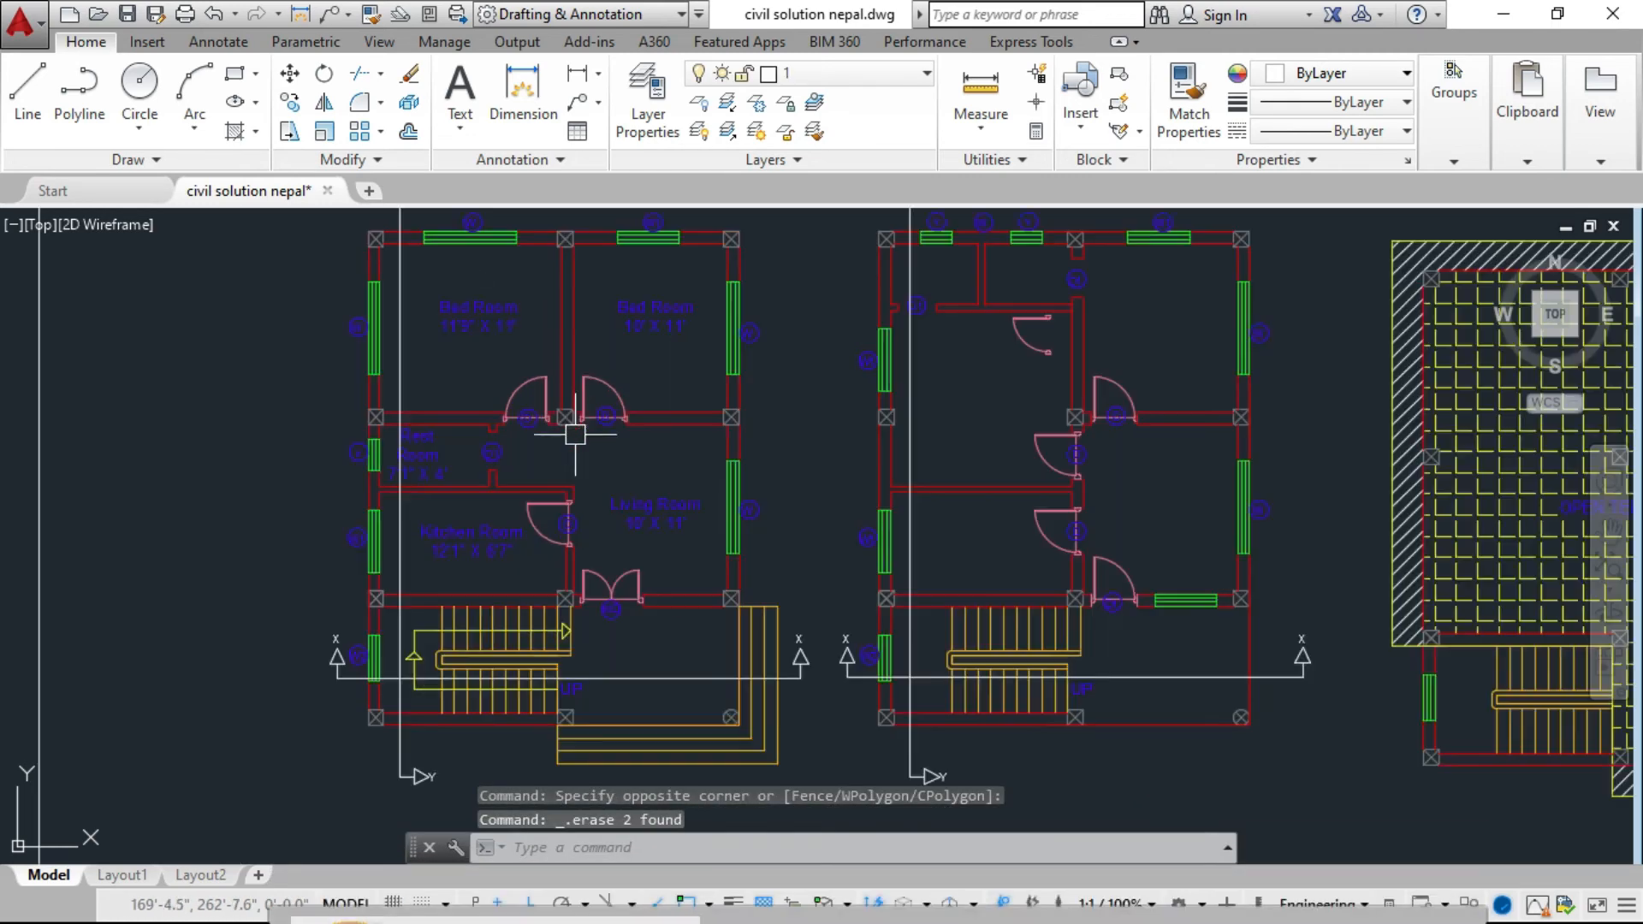
left_click(656, 349)
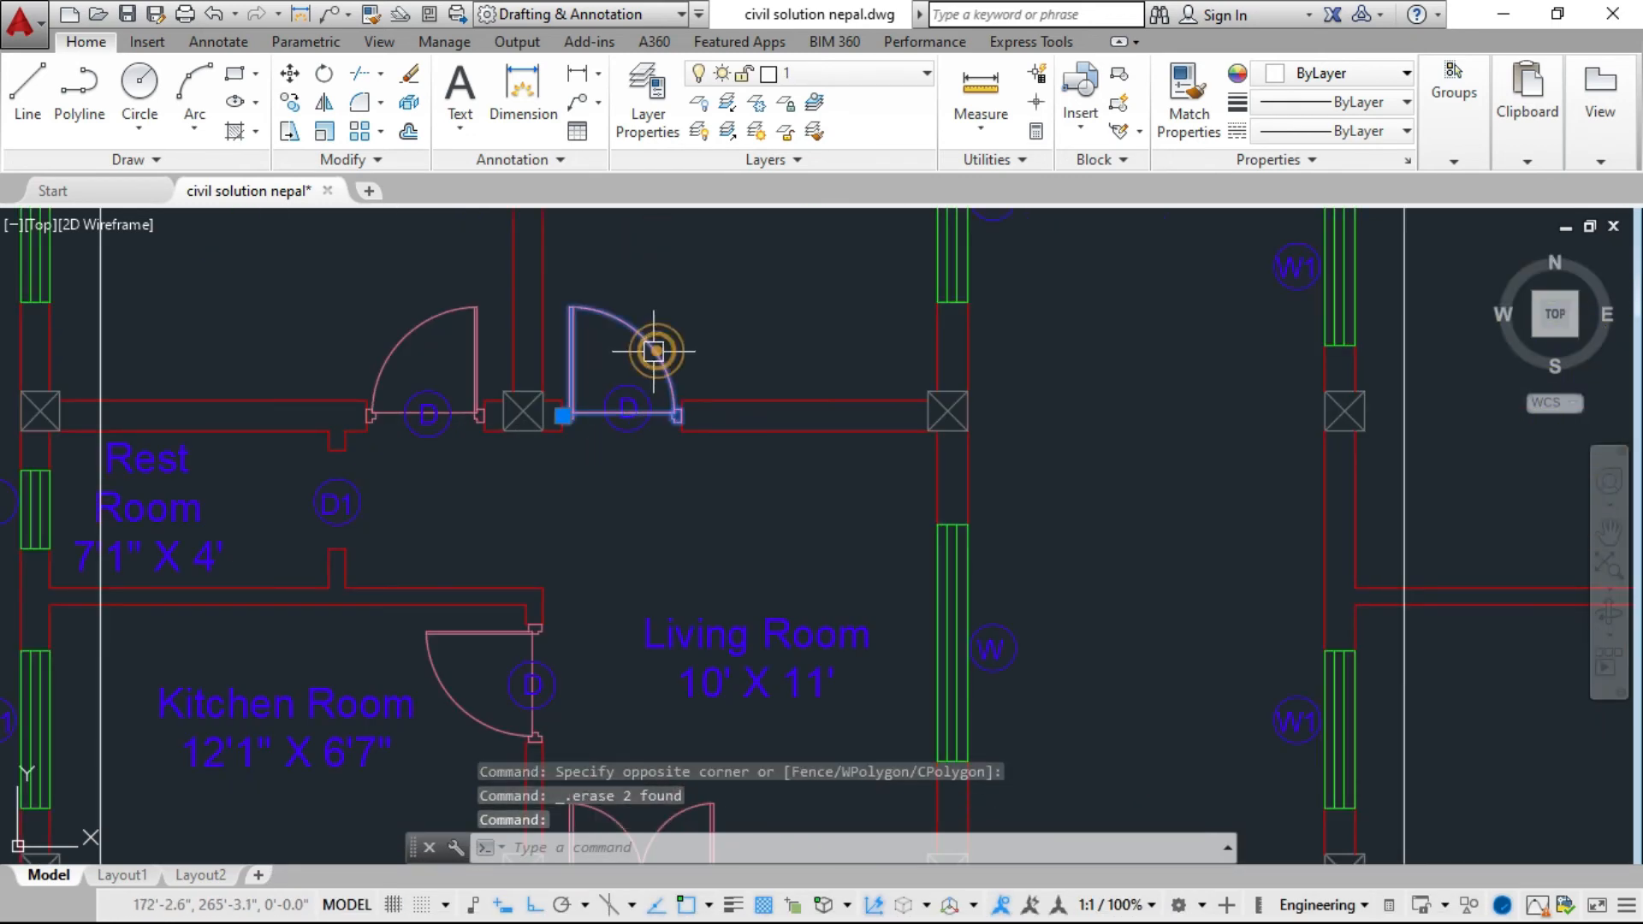
left_click(420, 324)
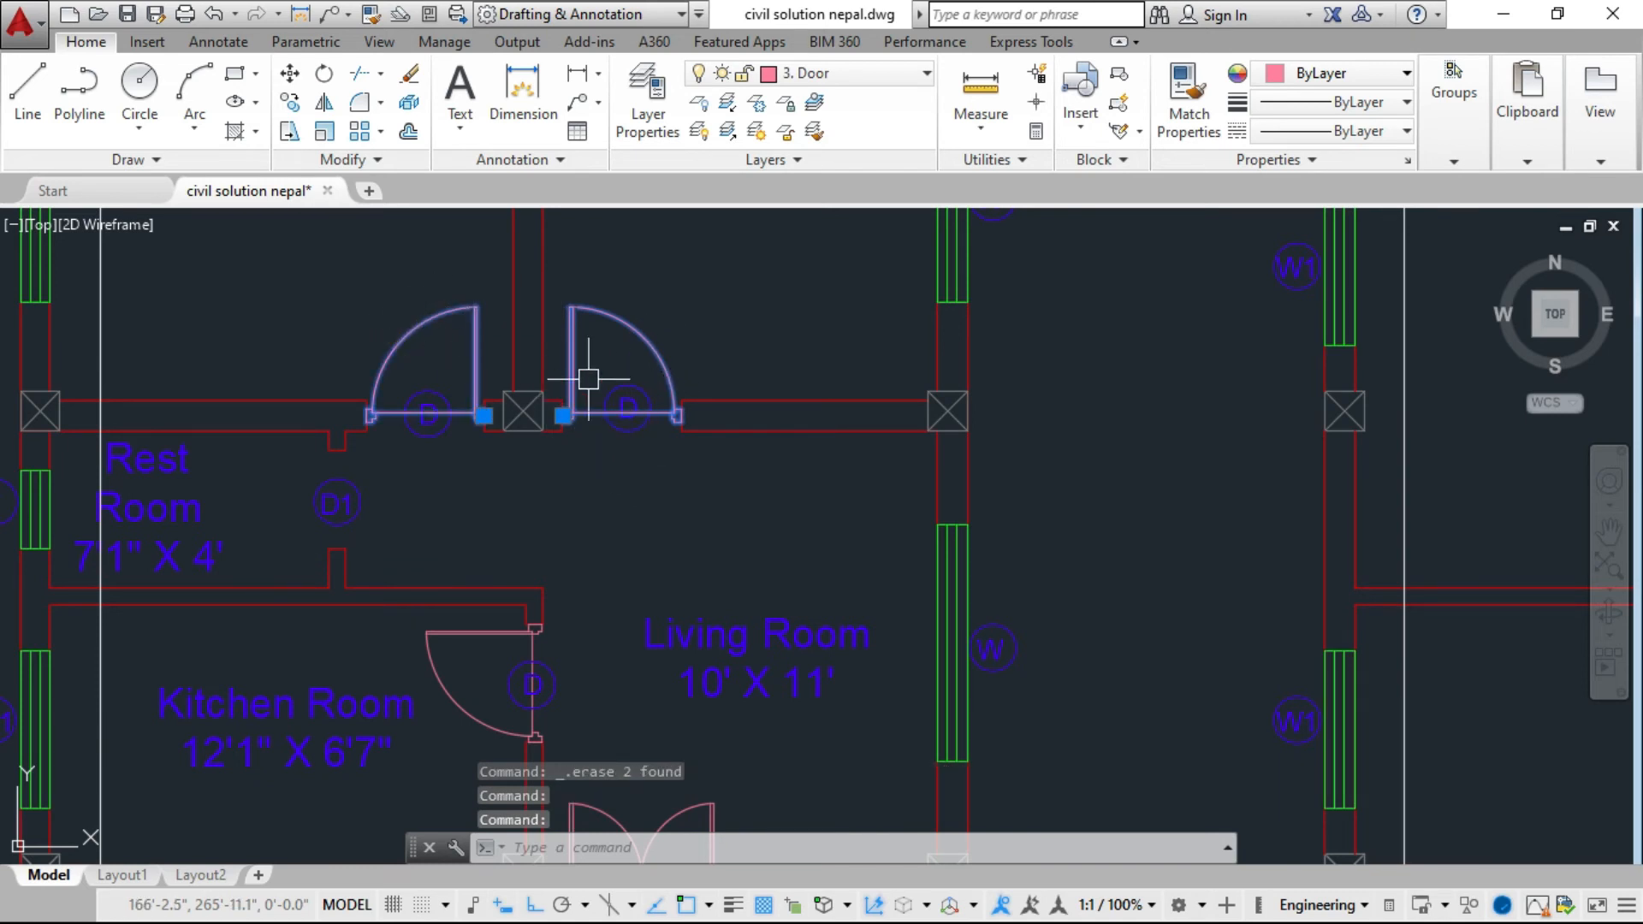
key("Delete")
Insert the block "door" at scale 1.0 and angle 0 in the 11'9" X 11' Bed Room, just above its door opening.
scroll(556, 454, "down", 2)
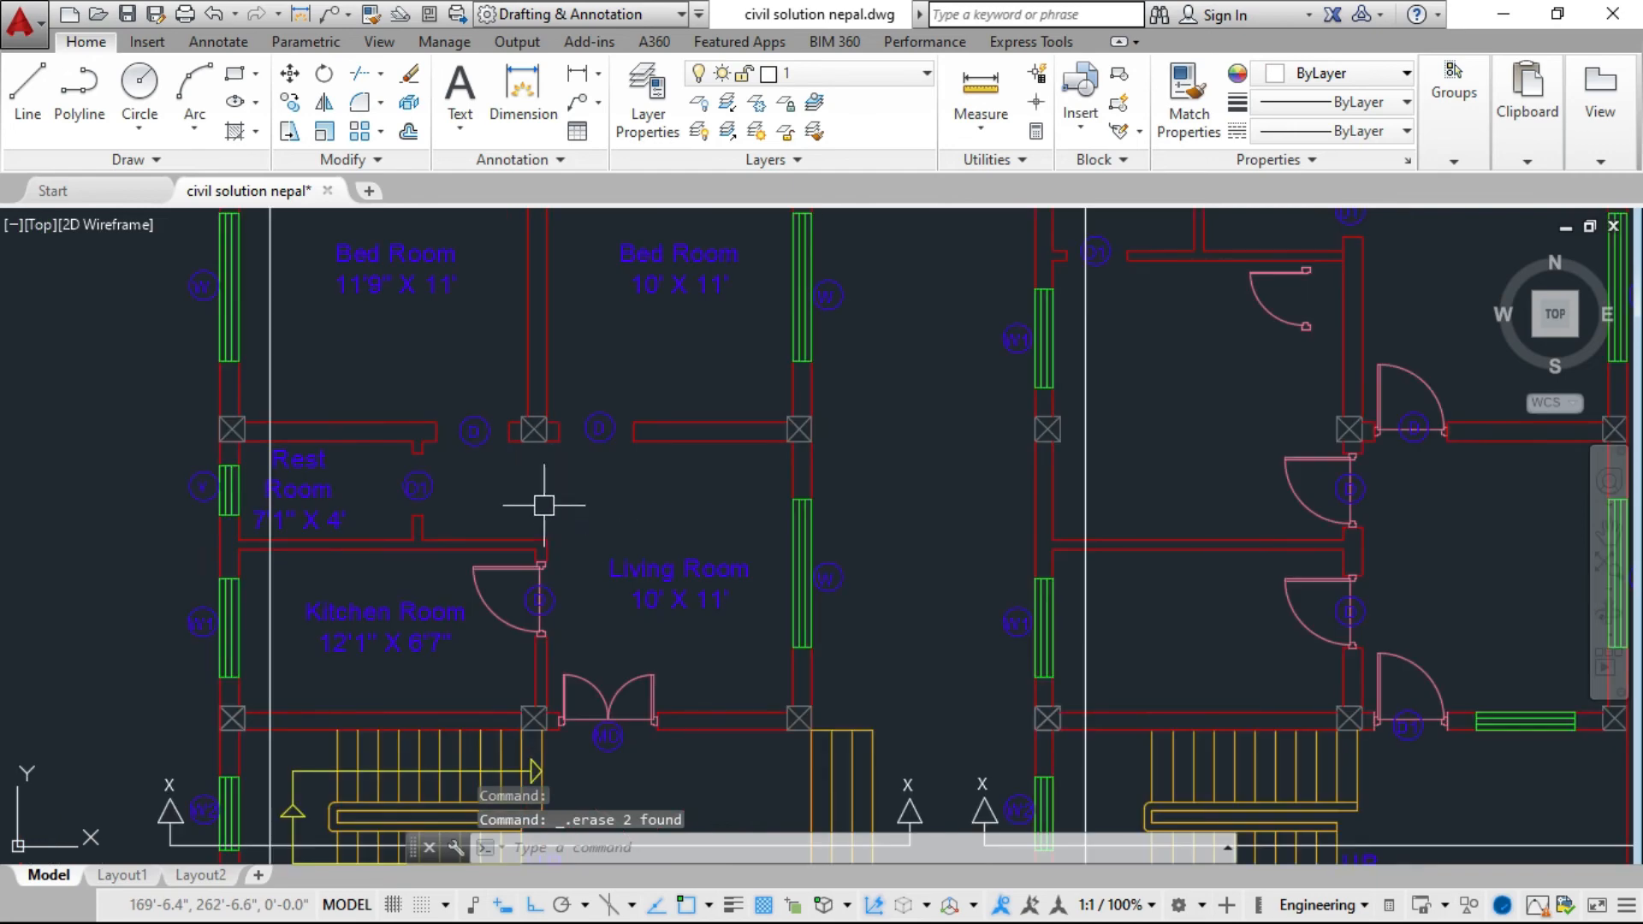
scroll(467, 432, "up", 4)
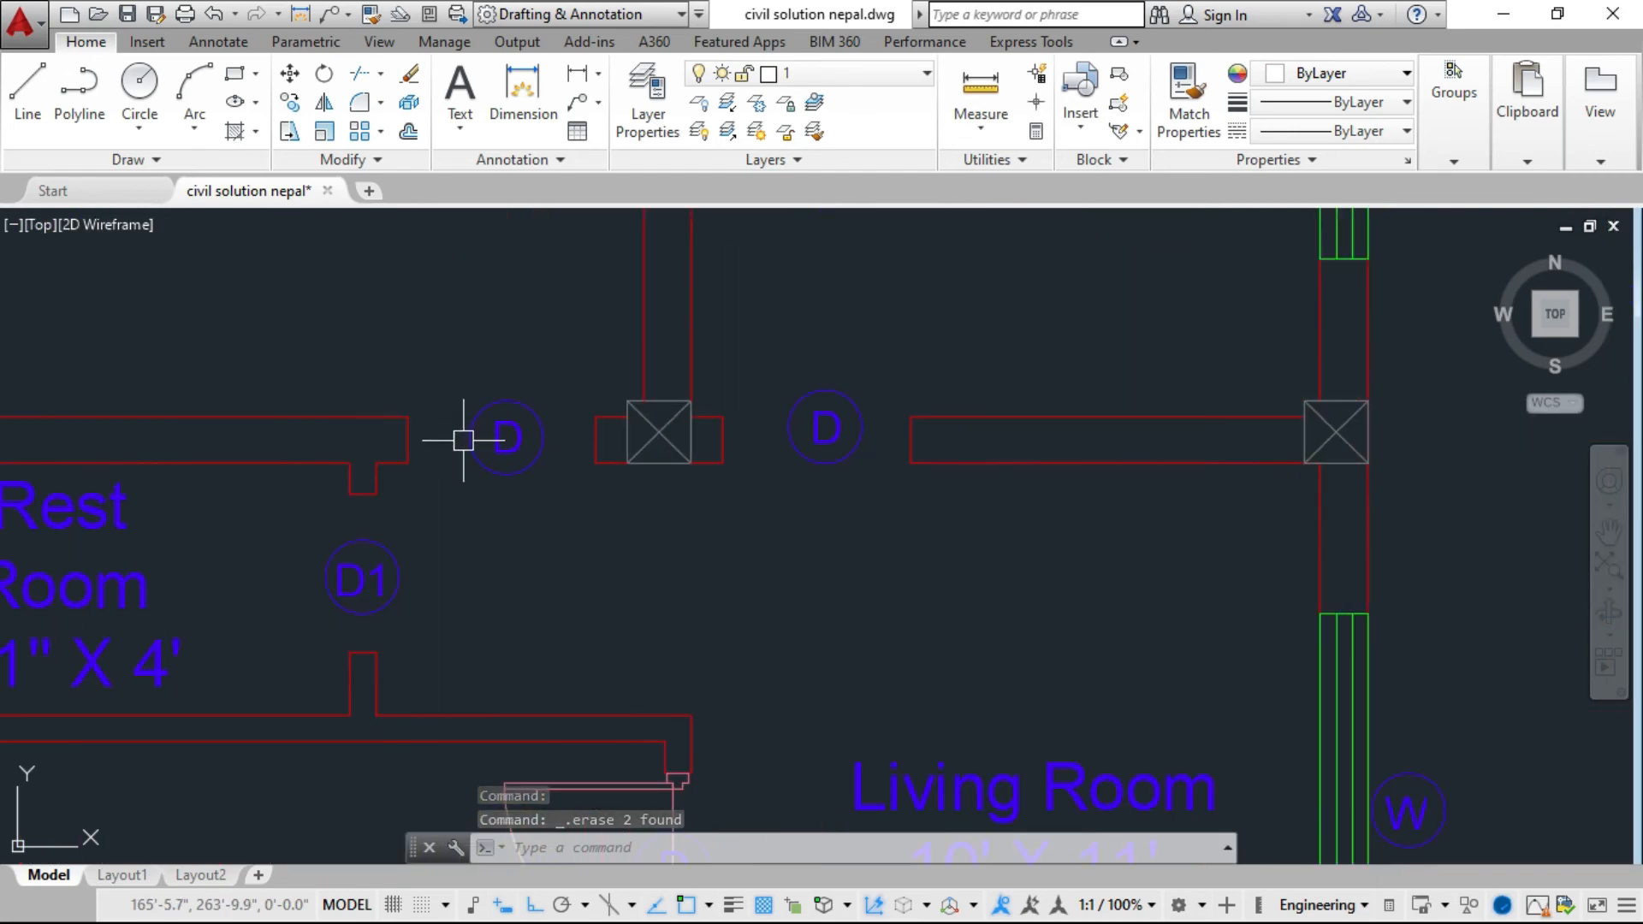
middle_click_drag(480, 454, 517, 550)
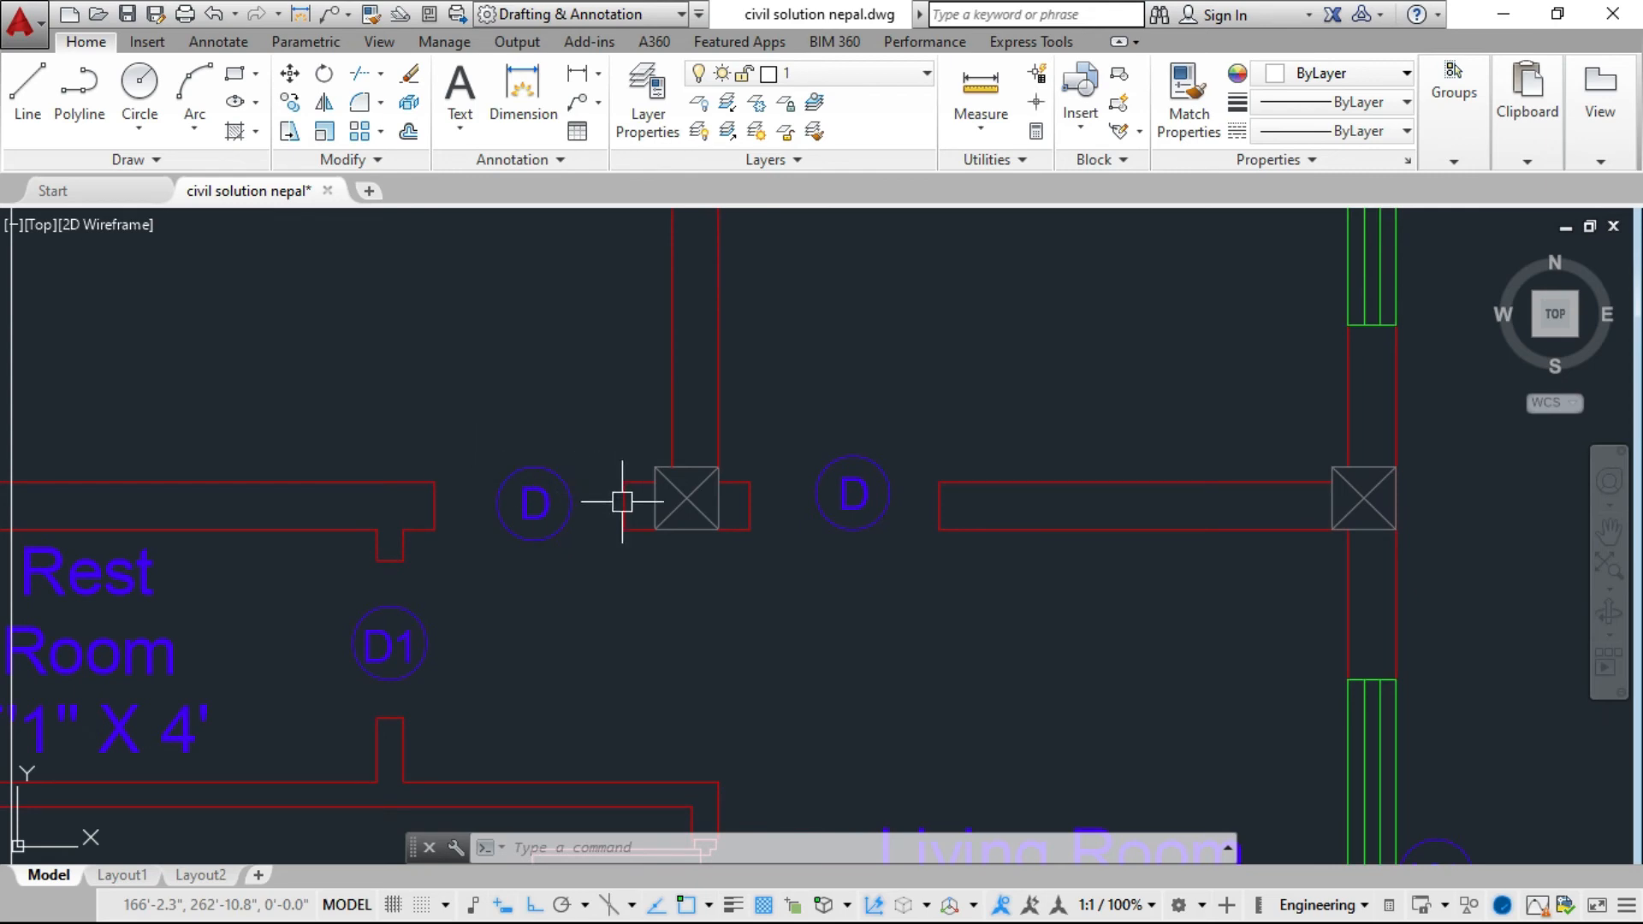
type("i")
key("Return")
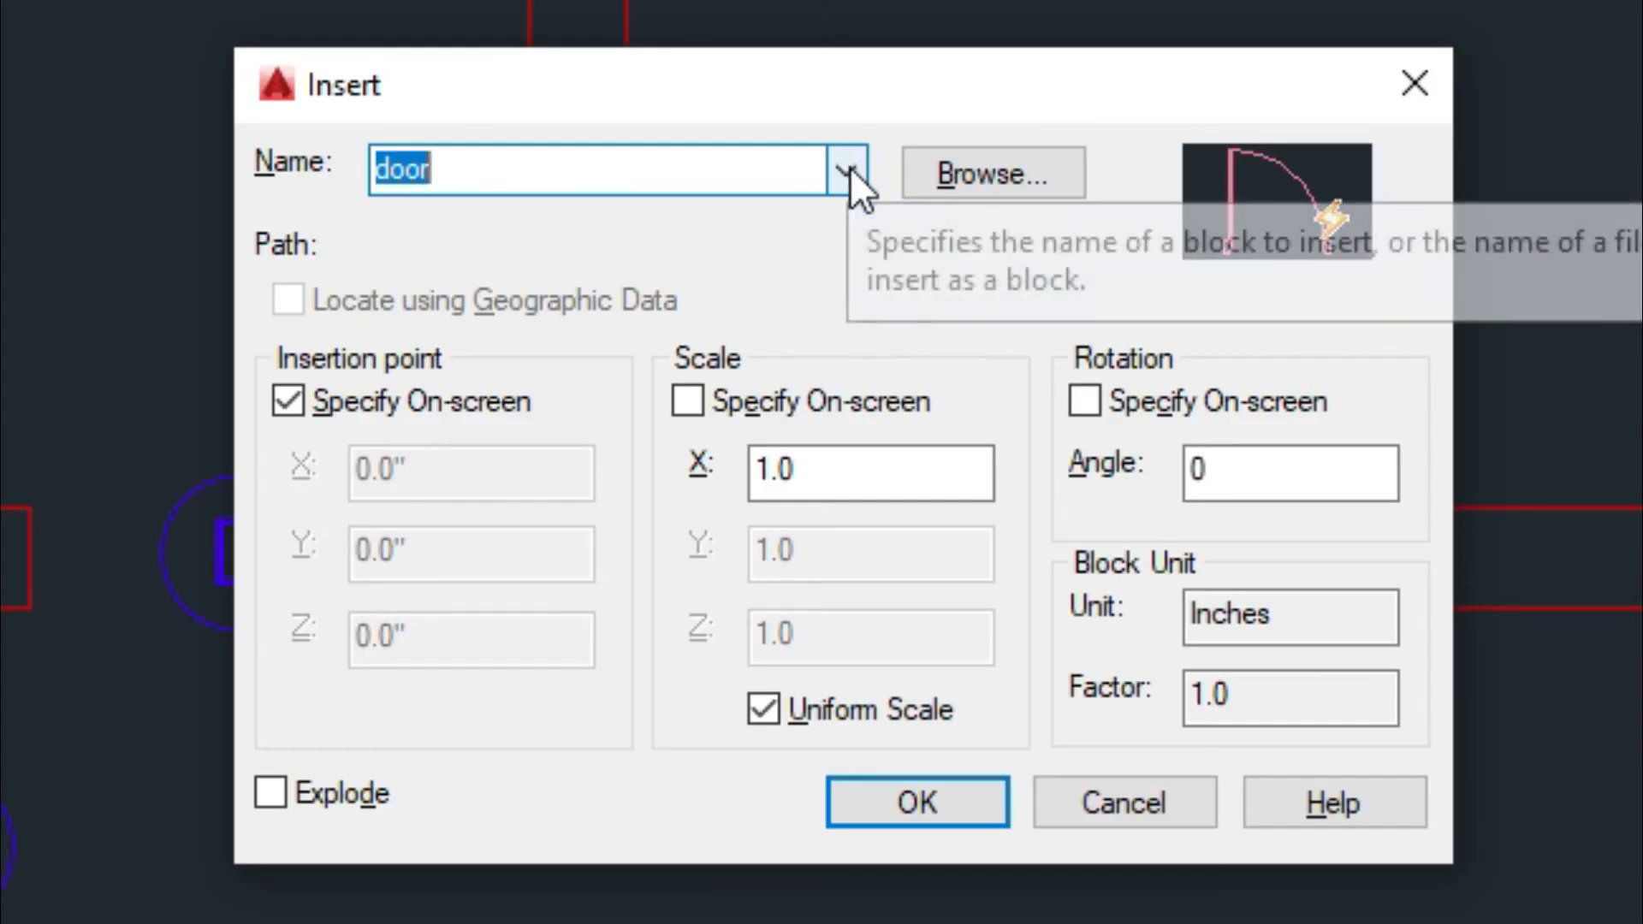
left_click(825, 321)
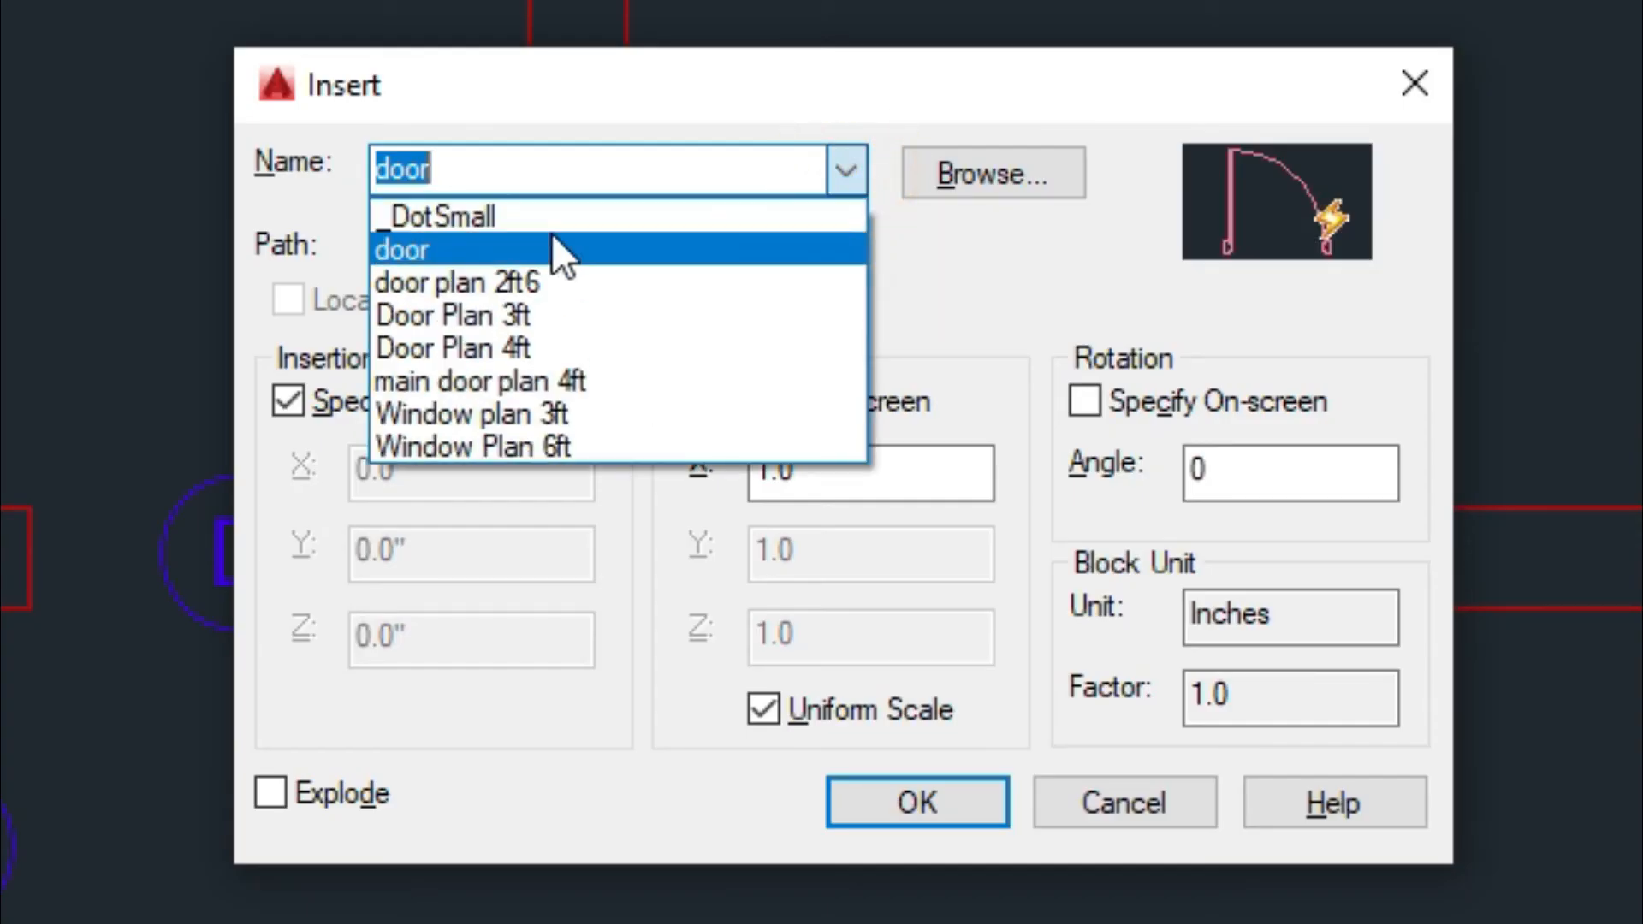
left_click(439, 257)
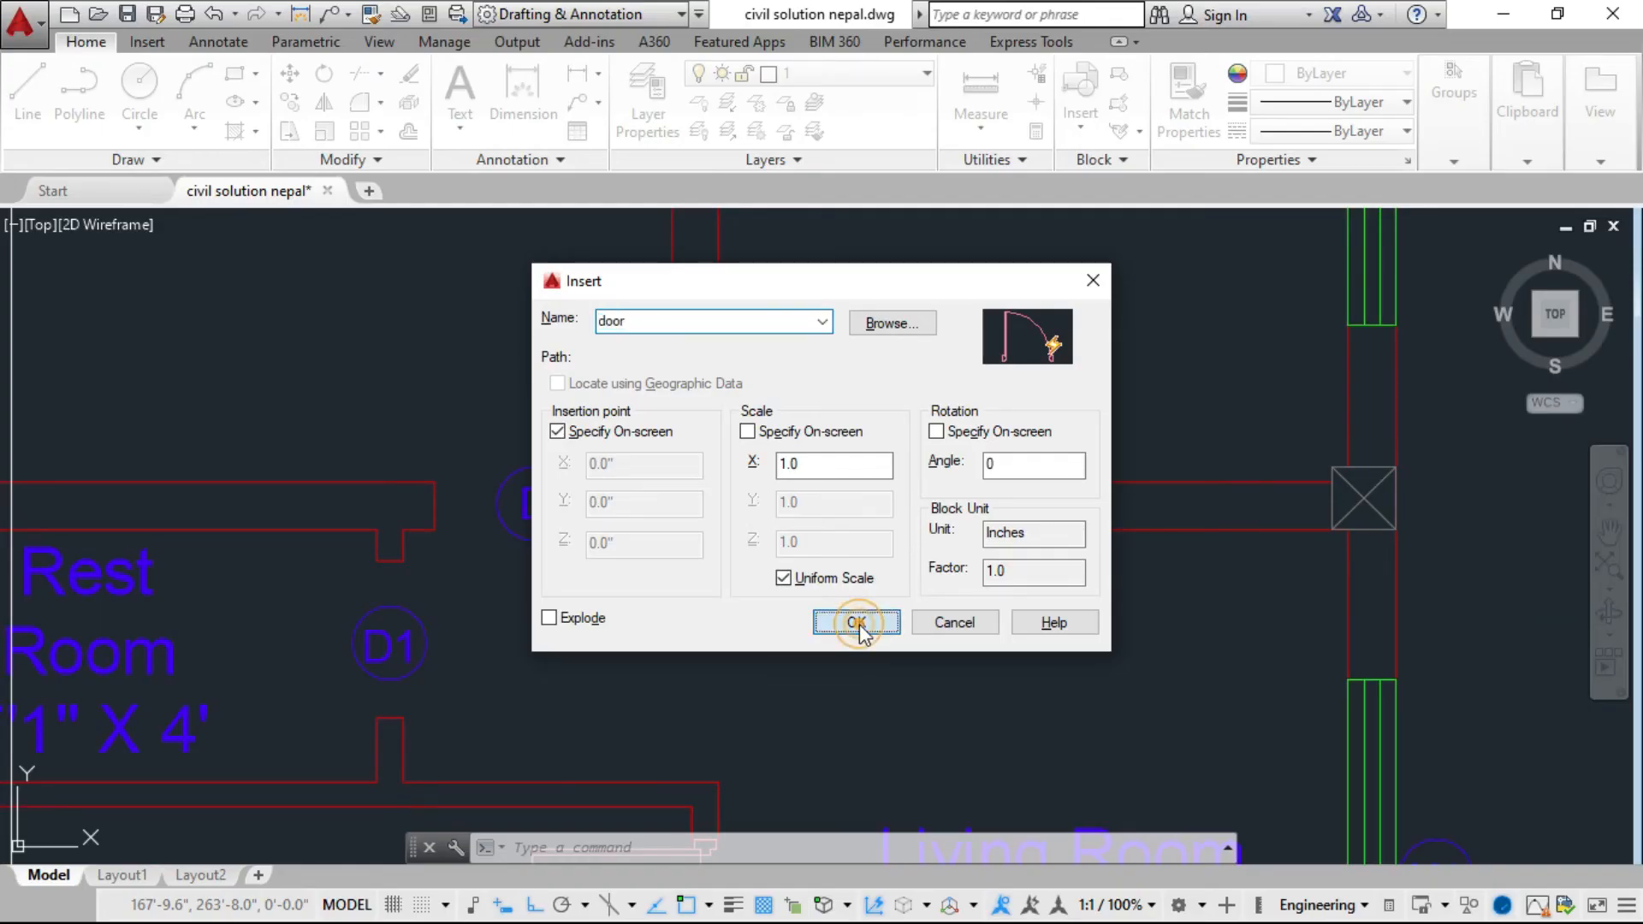
left_click(857, 622)
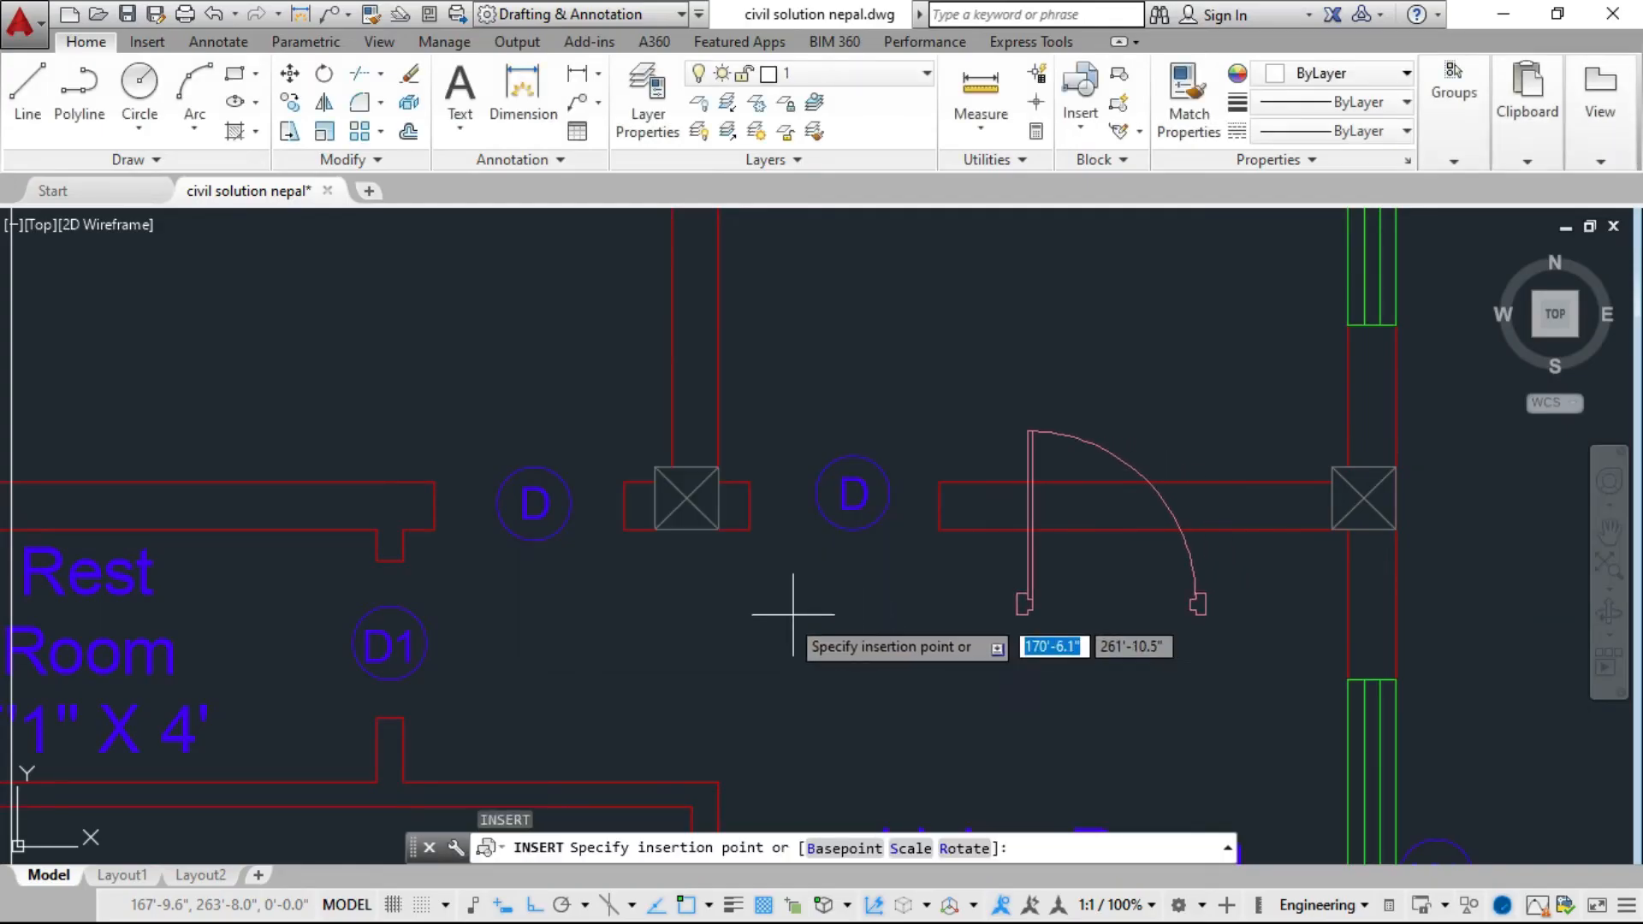
scroll(513, 572, "down", 5)
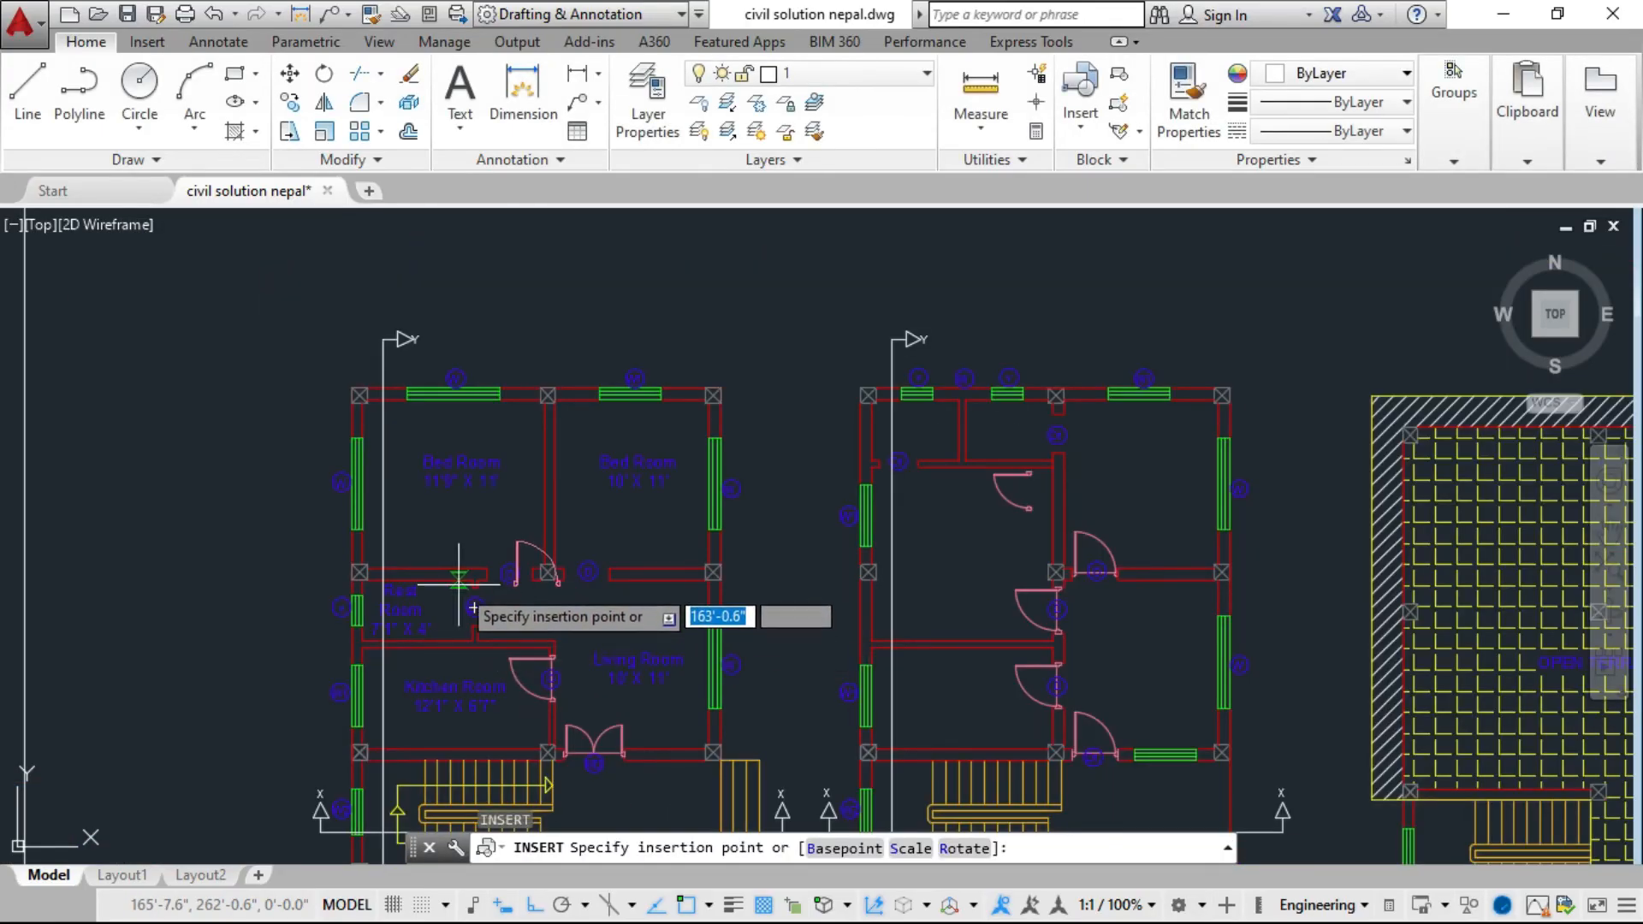
scroll(440, 568, "up", 4)
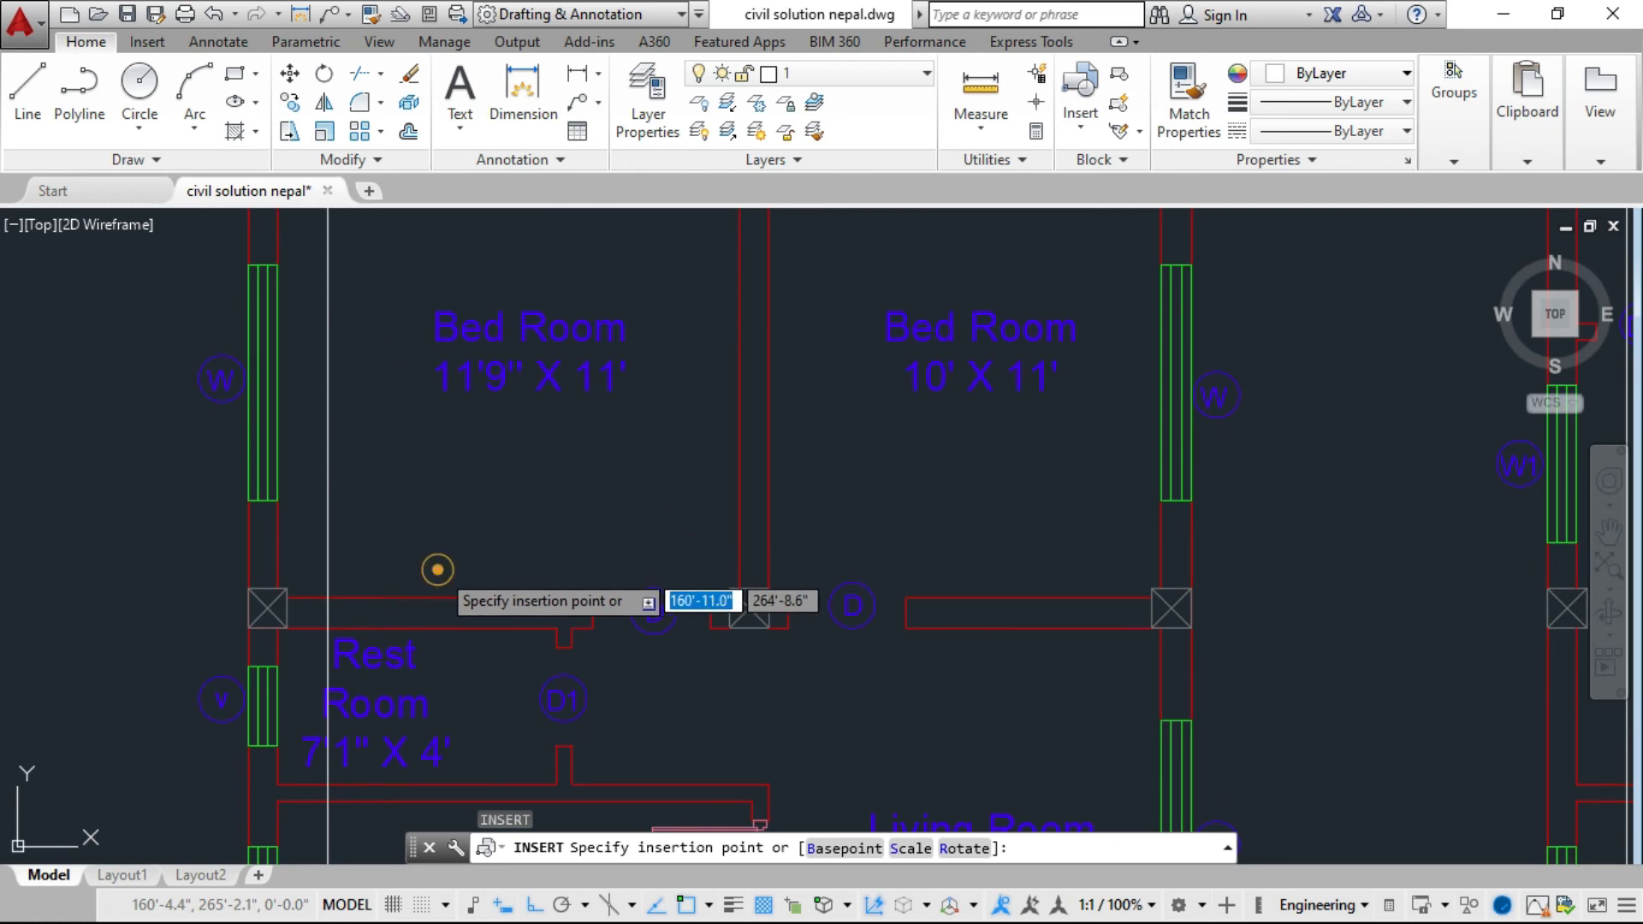
scroll(552, 550, "up", 2)
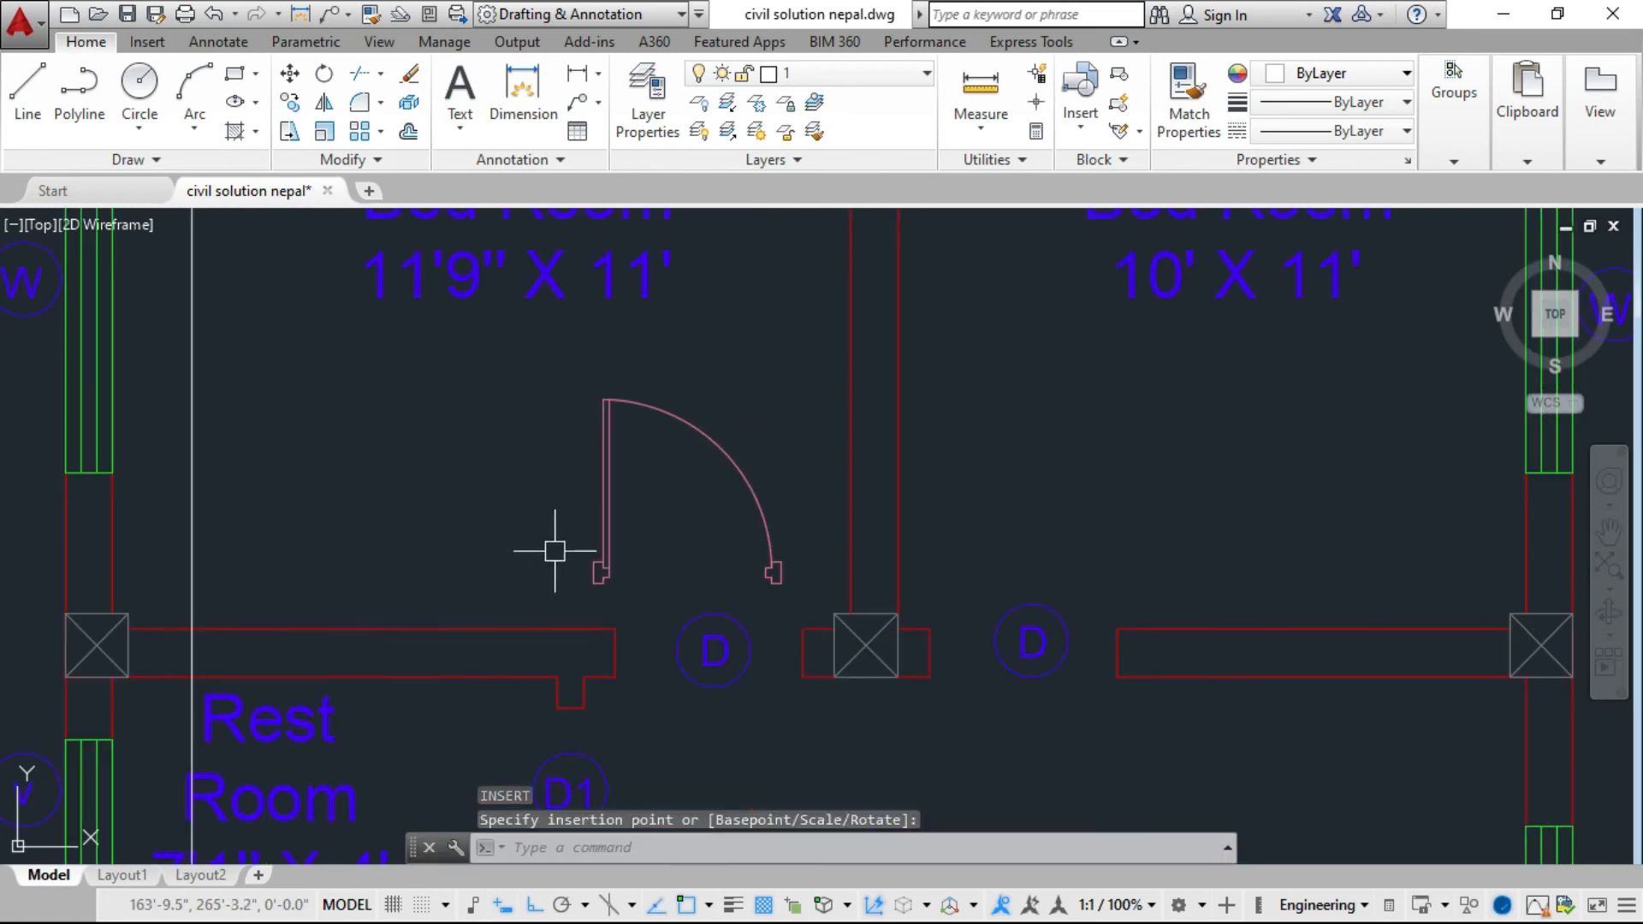
Move the door by the lower-left corner of its left jamb to the lower-left corner of the 11'9" X 11' bedroom's opening.
left_click(605, 567)
scroll(625, 603, "up", 2)
middle_click_drag(614, 602, 589, 572)
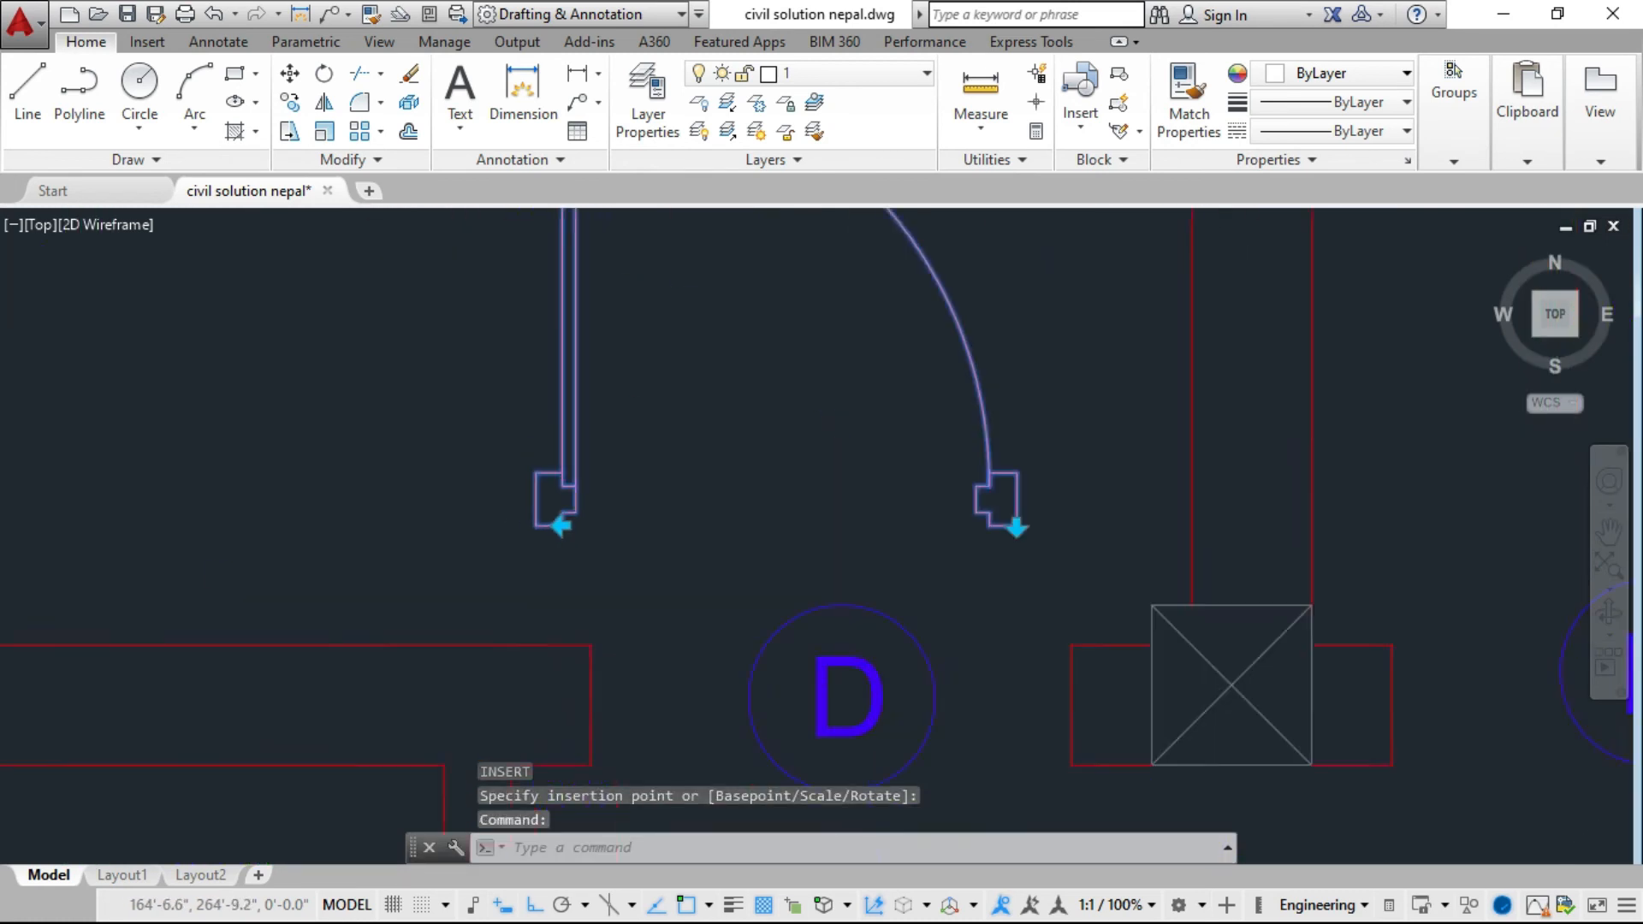
scroll(569, 520, "down", 2)
scroll(565, 530, "up", 4)
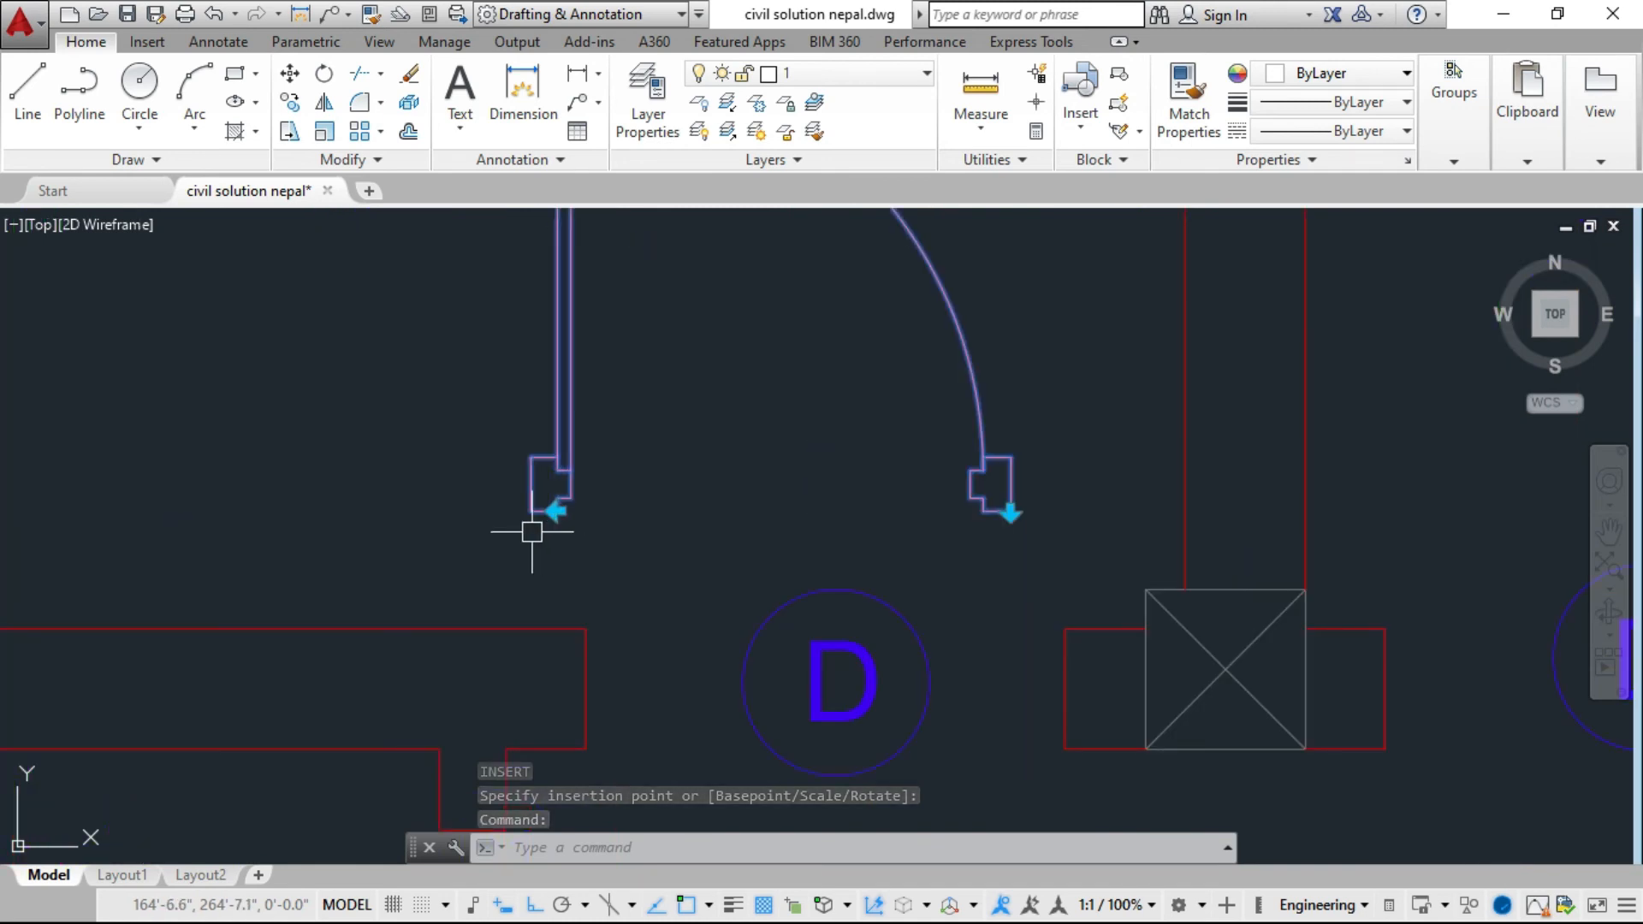
type("m")
key("Return")
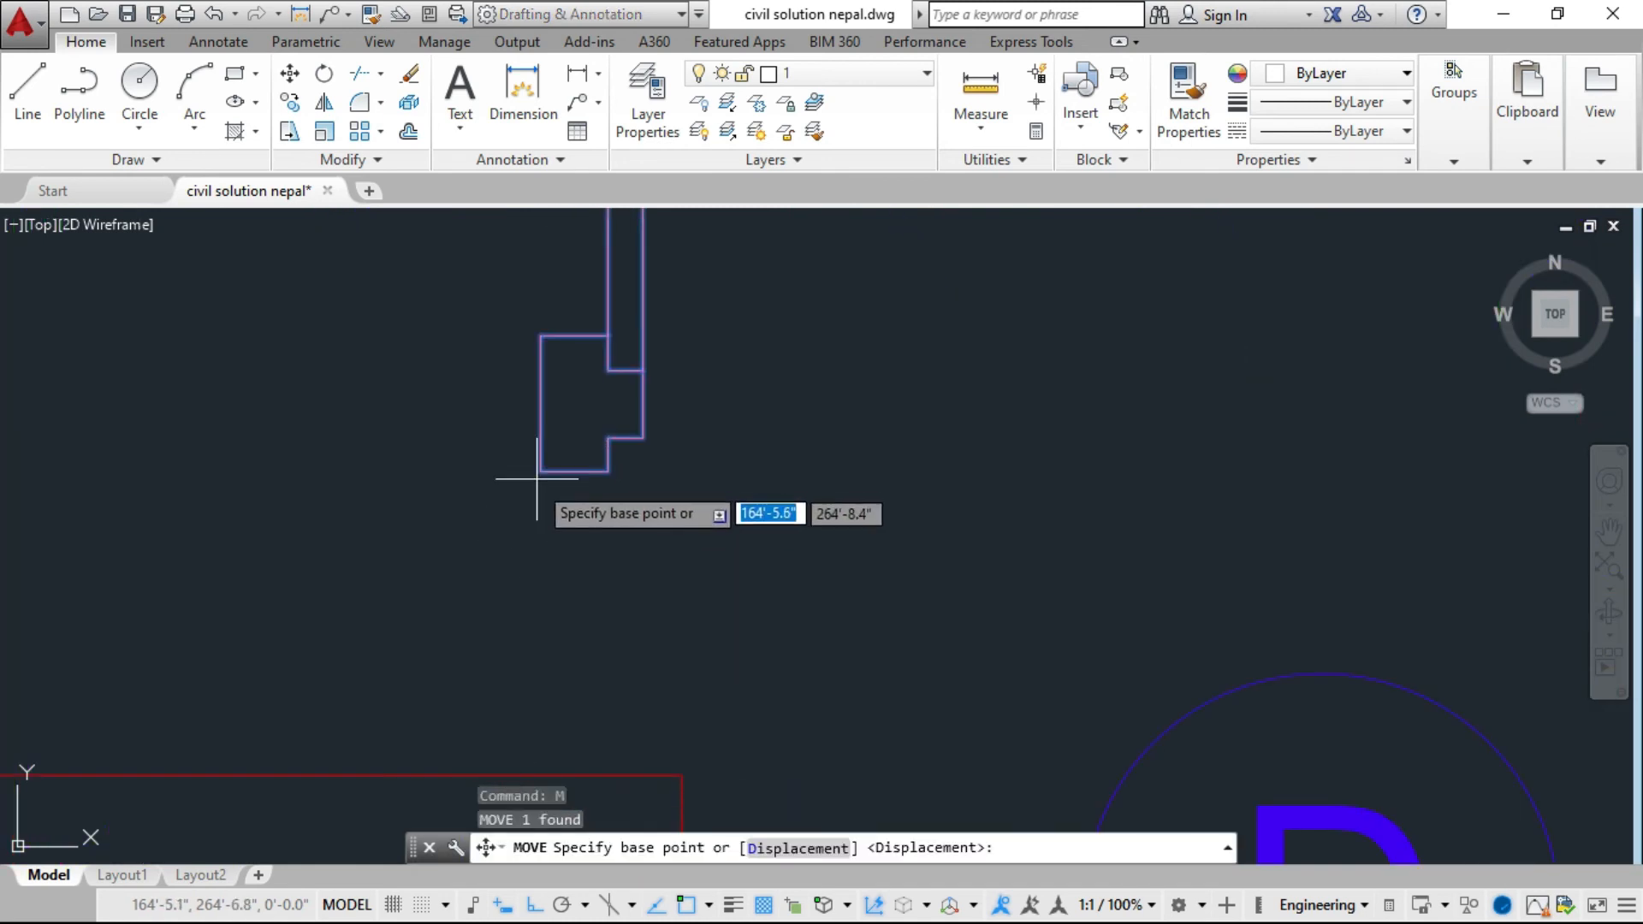
left_click(540, 471)
scroll(667, 599, "down", 3)
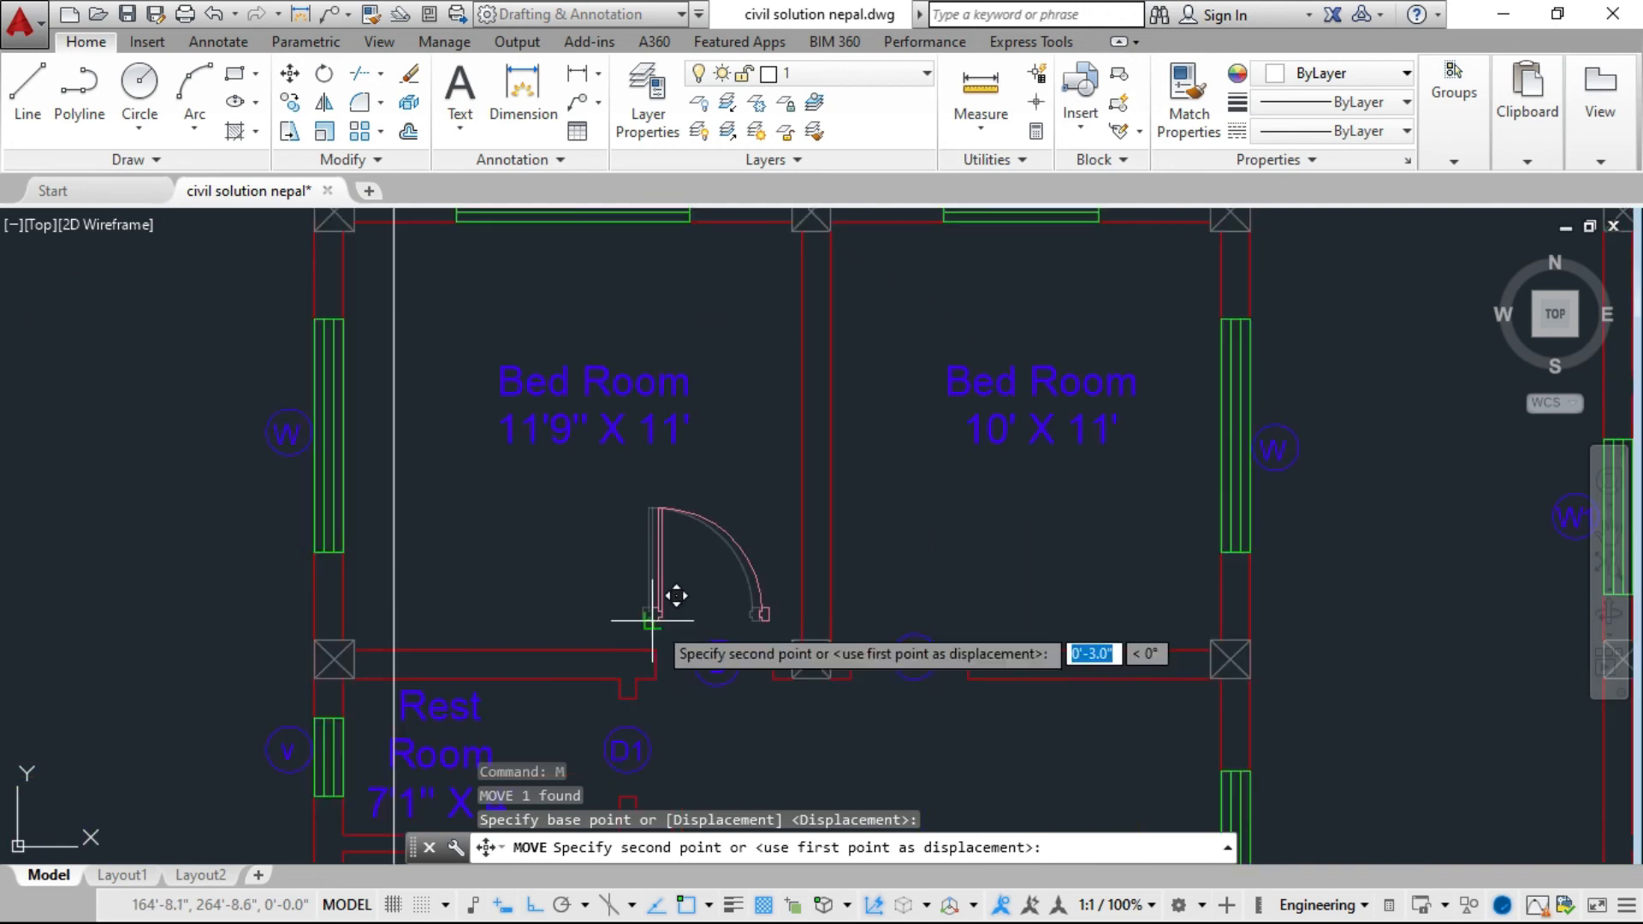
scroll(660, 673, "up", 3)
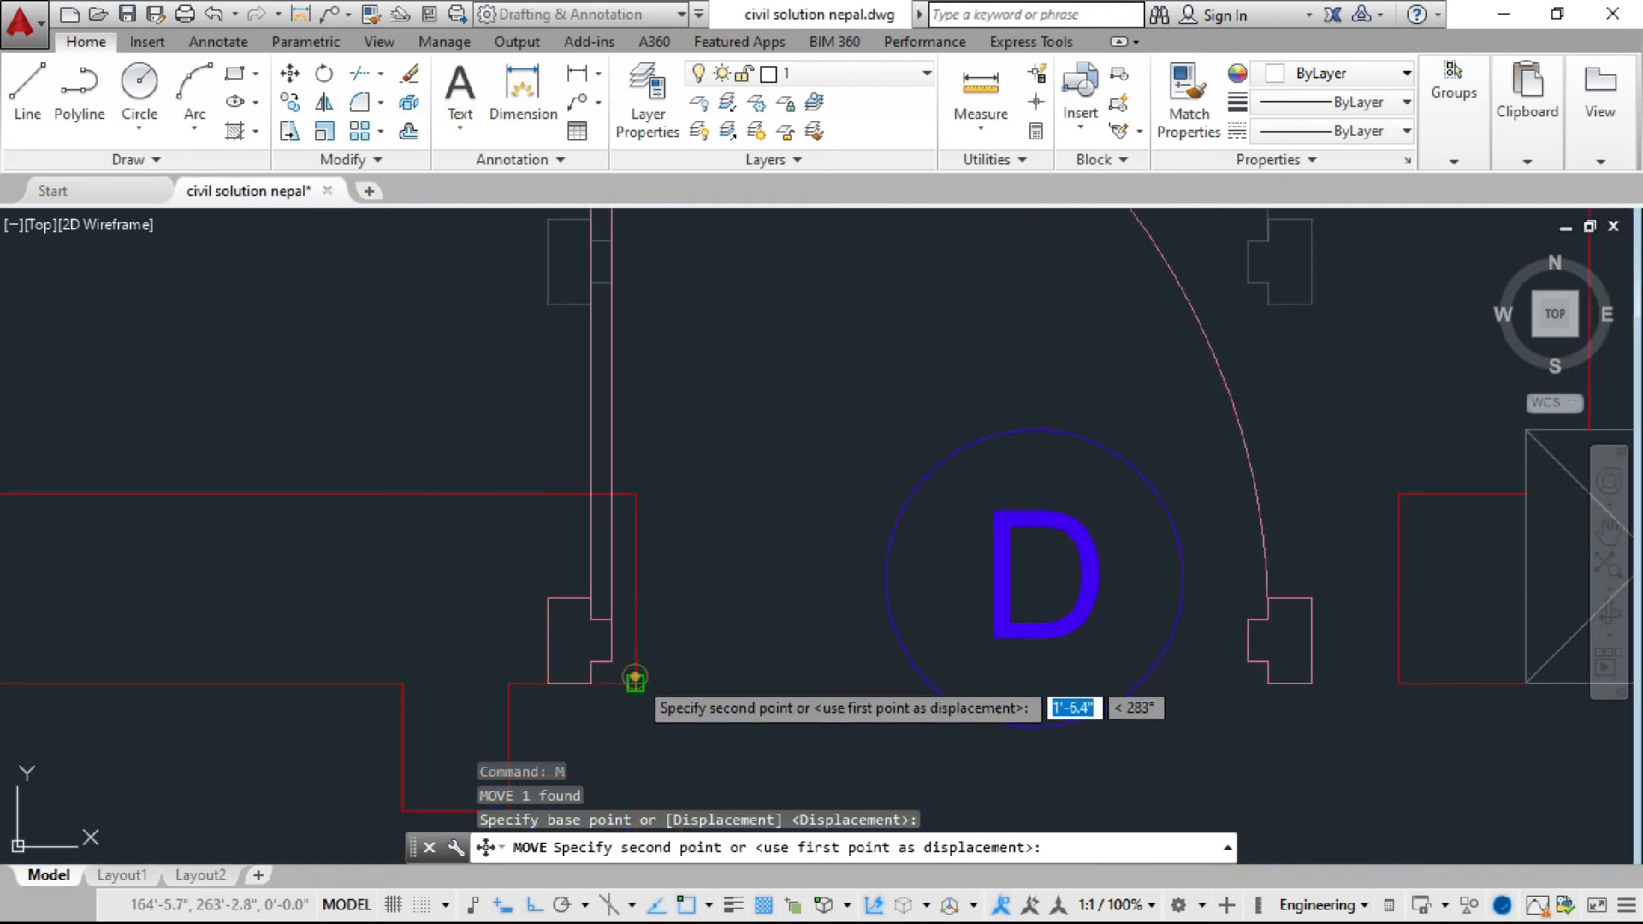
left_click(632, 679)
Select the placed door and flip it horizontally so that it hinges on the opposite side.
scroll(810, 495, "down", 3)
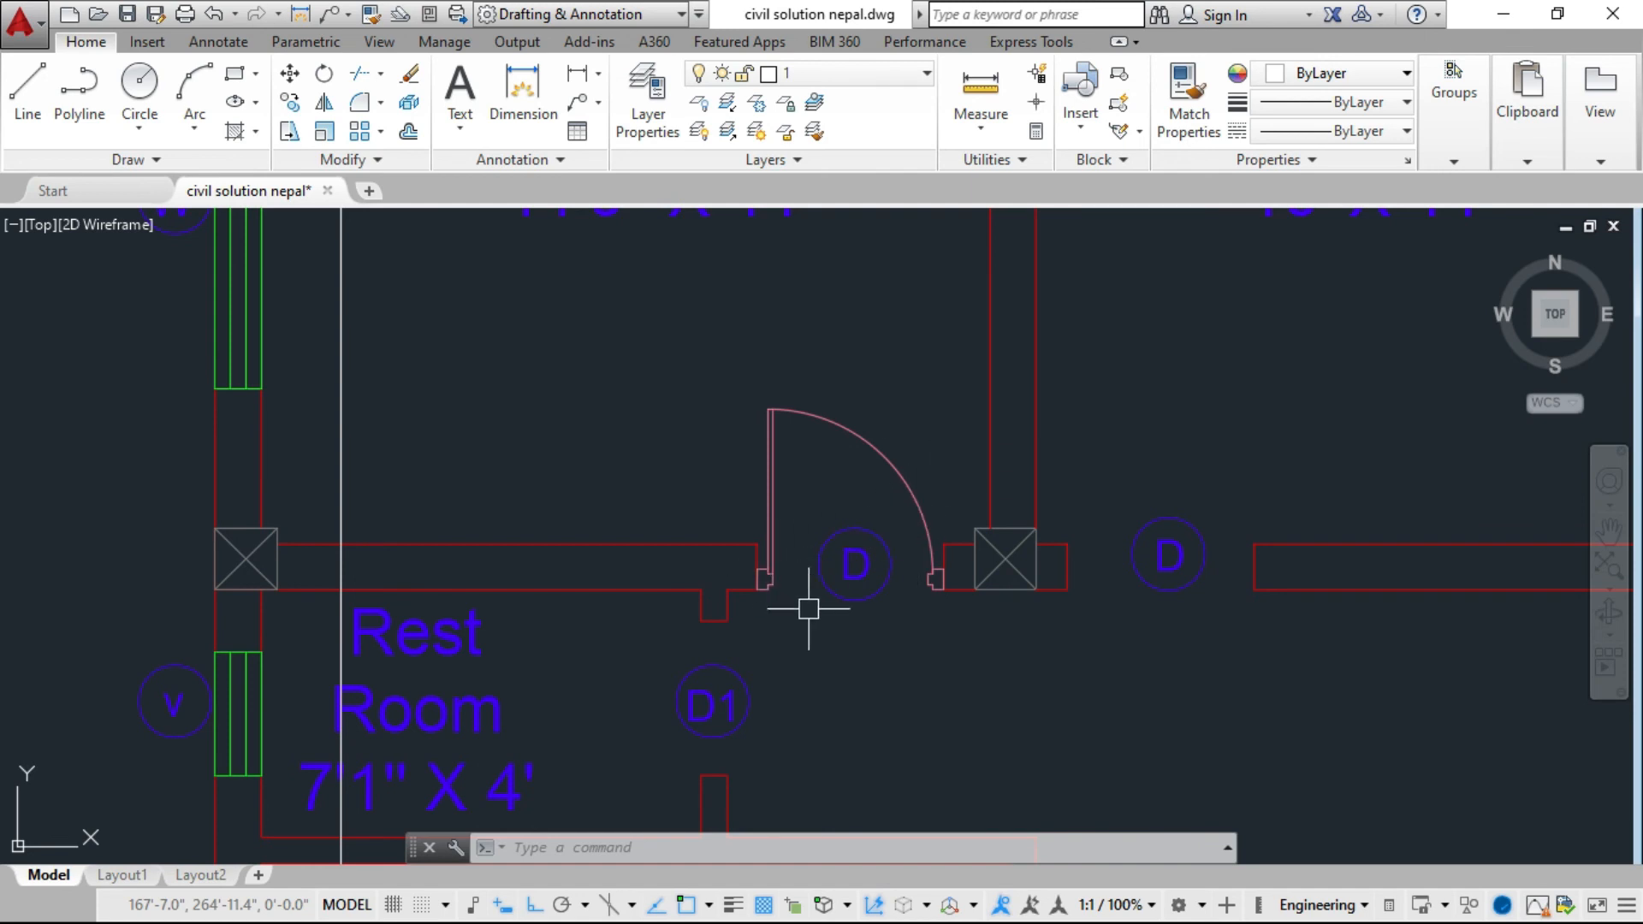
scroll(757, 569, "up", 2)
scroll(781, 568, "up", 2)
left_click(781, 568)
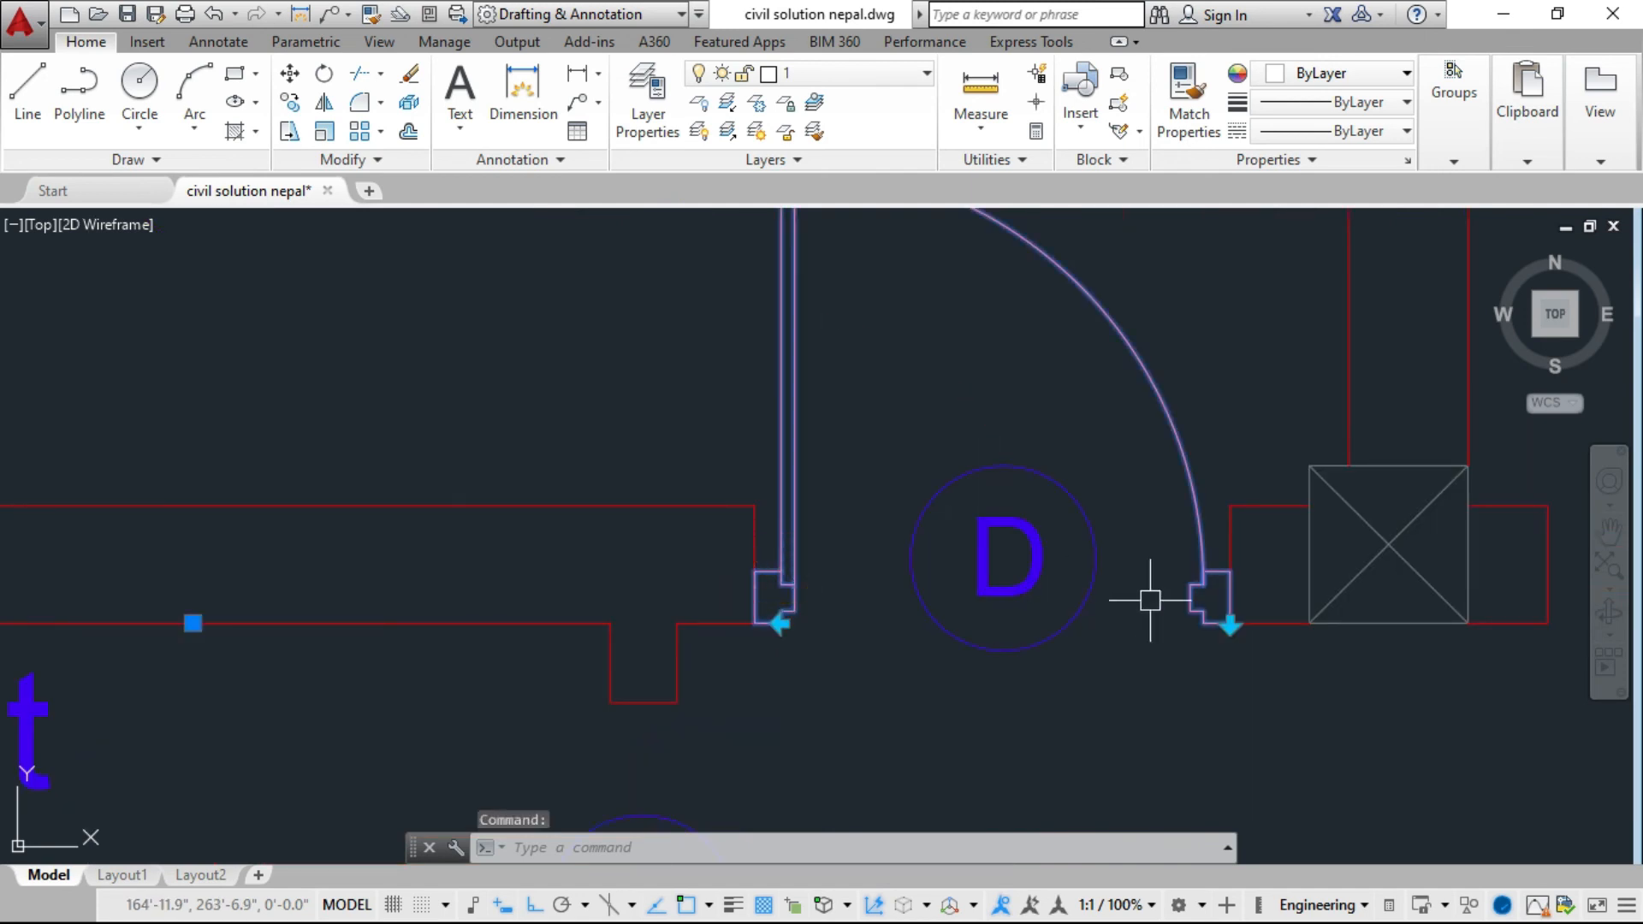
left_click(781, 624)
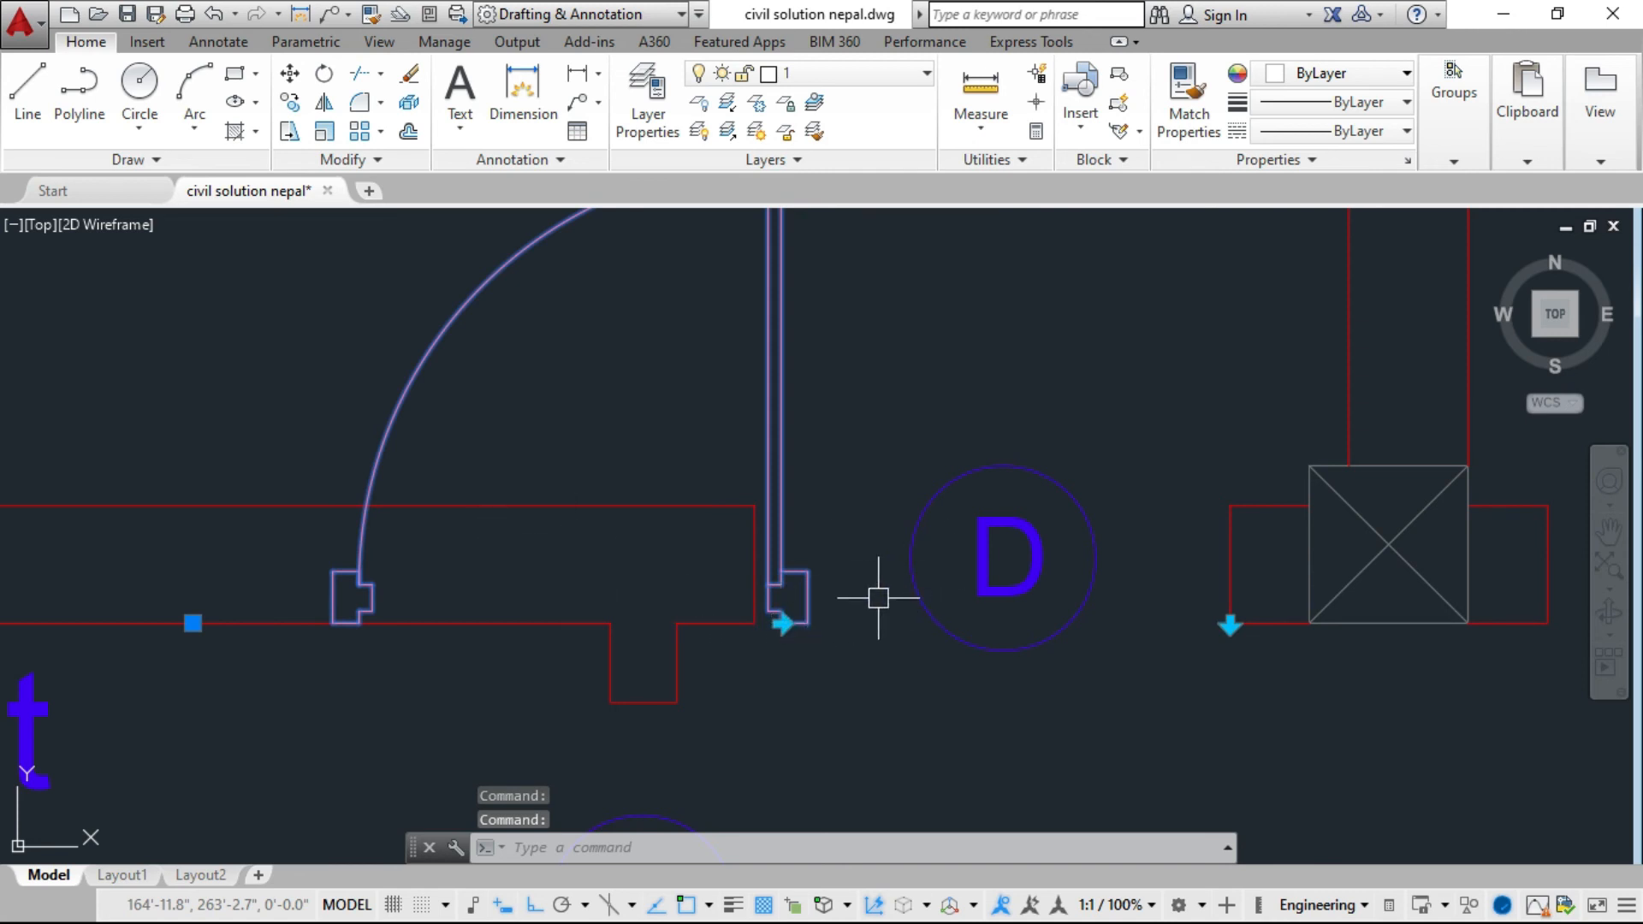
Move the flipped door by its right jamb's outer-edge midpoint to the midpoint of the wall end right of the opening.
type("m")
key("Return")
left_click(807, 597)
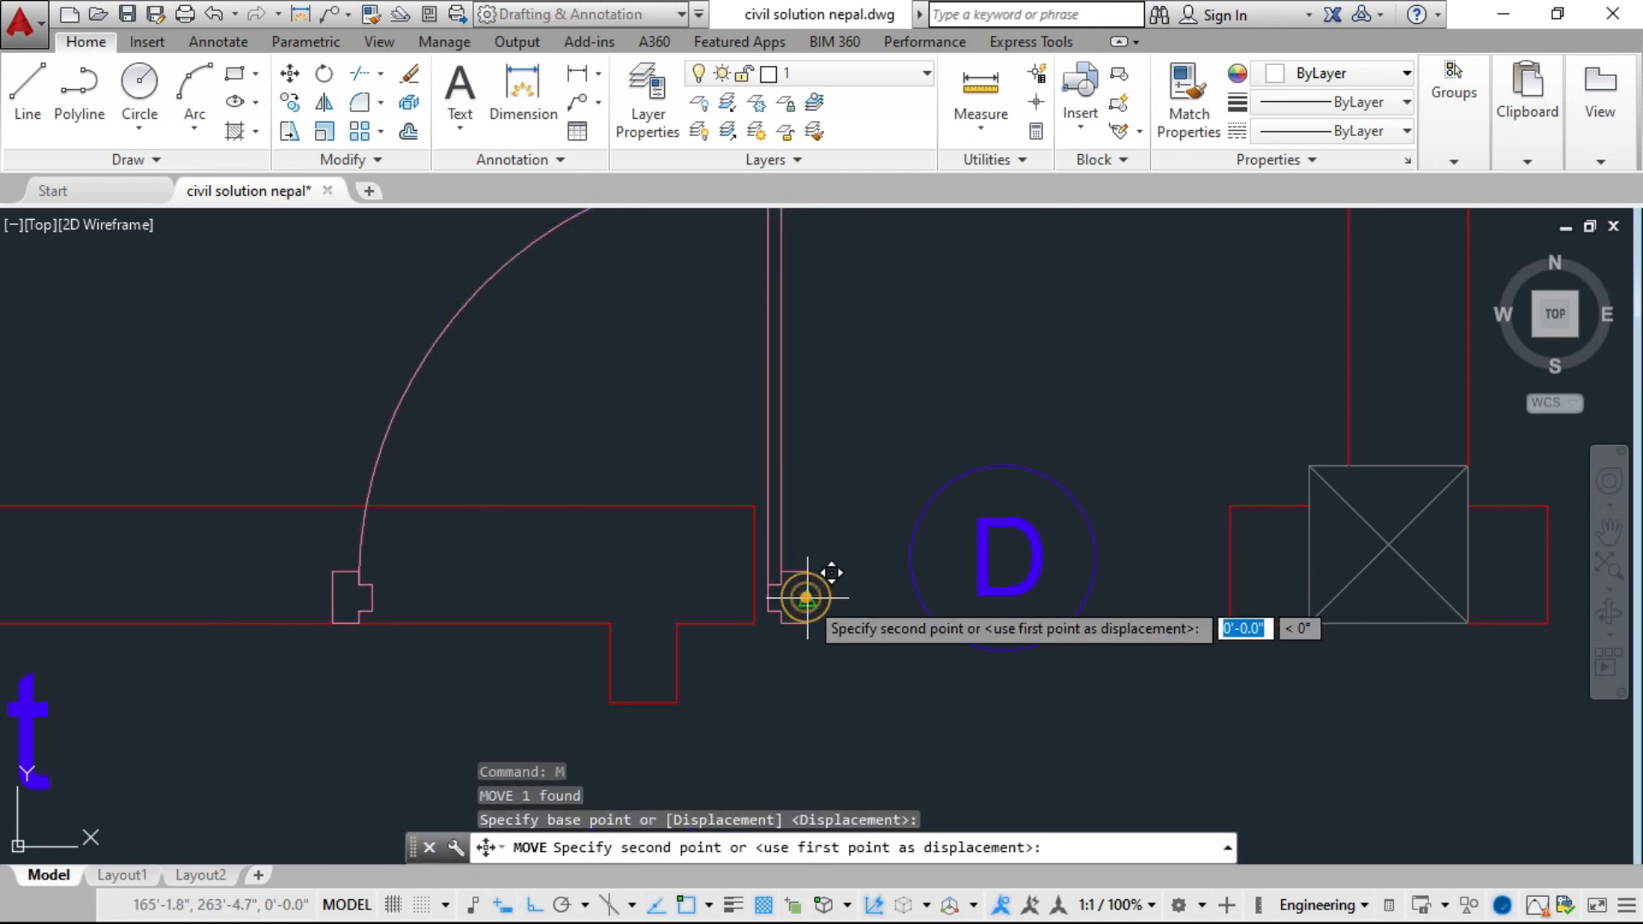
left_click(1220, 572)
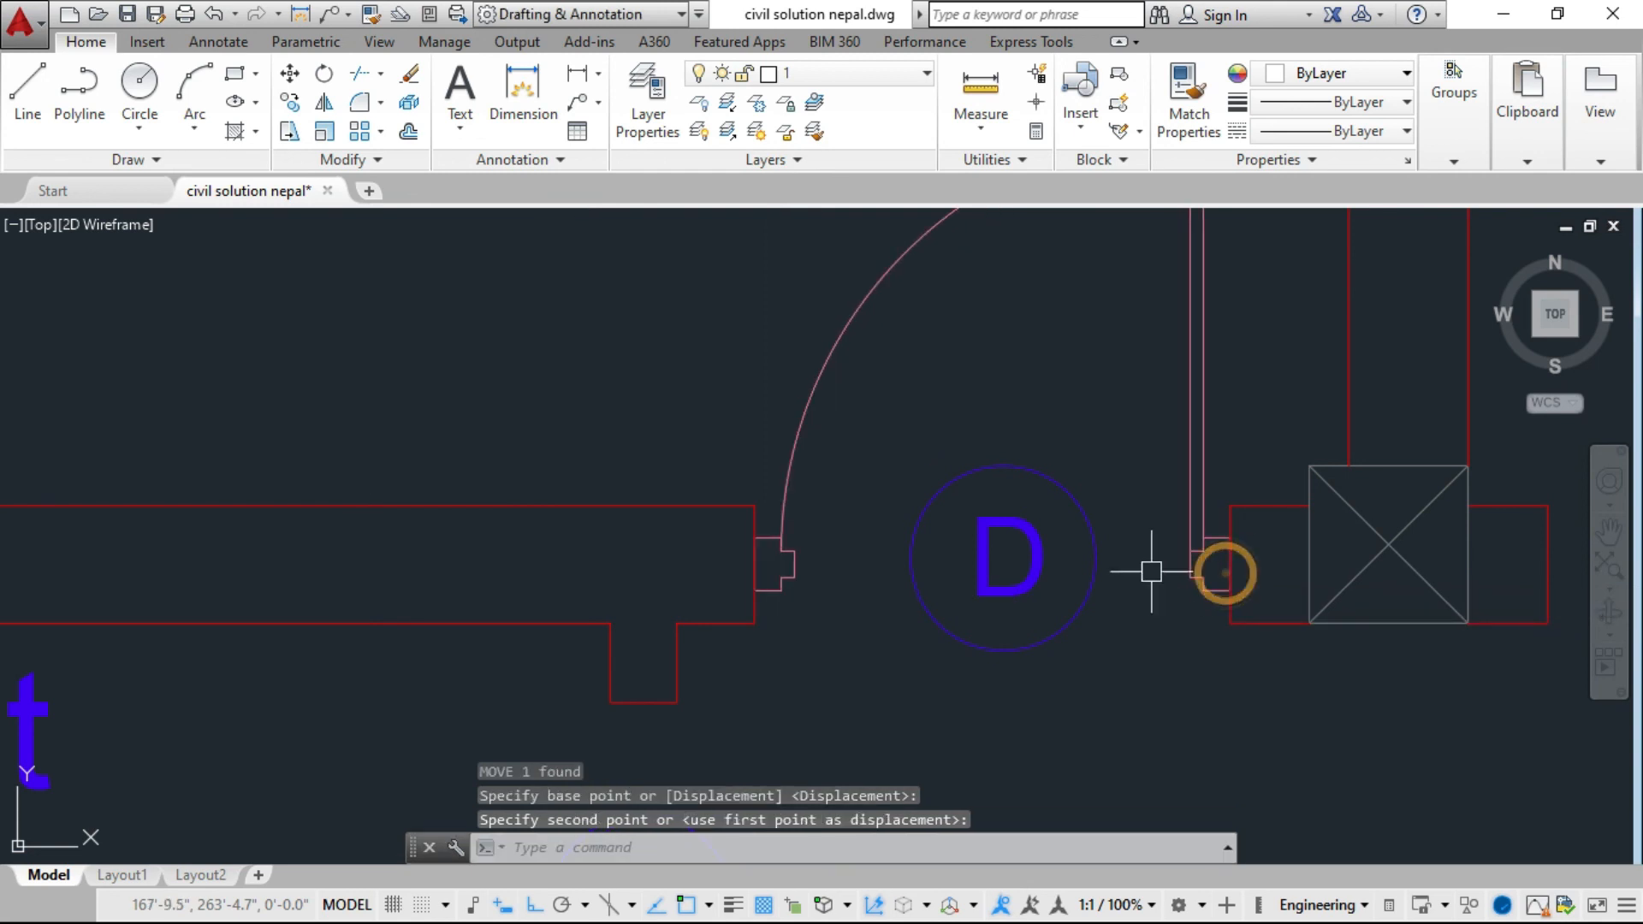
scroll(714, 583, "down", 5)
scroll(837, 570, "up", 4)
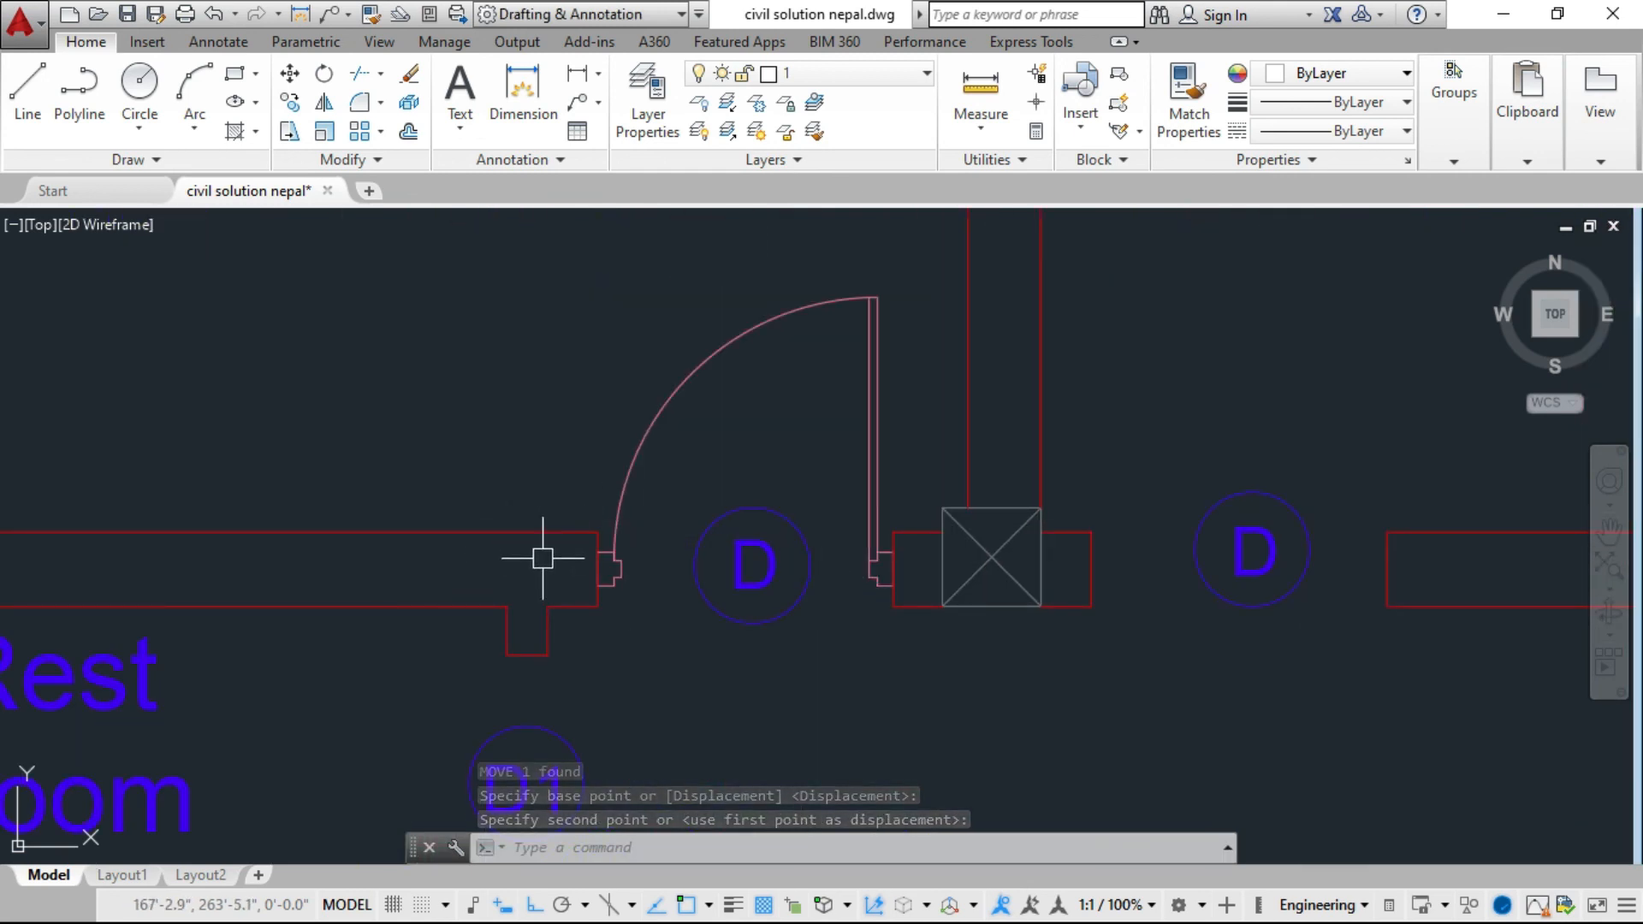
scroll(605, 585, "down", 2)
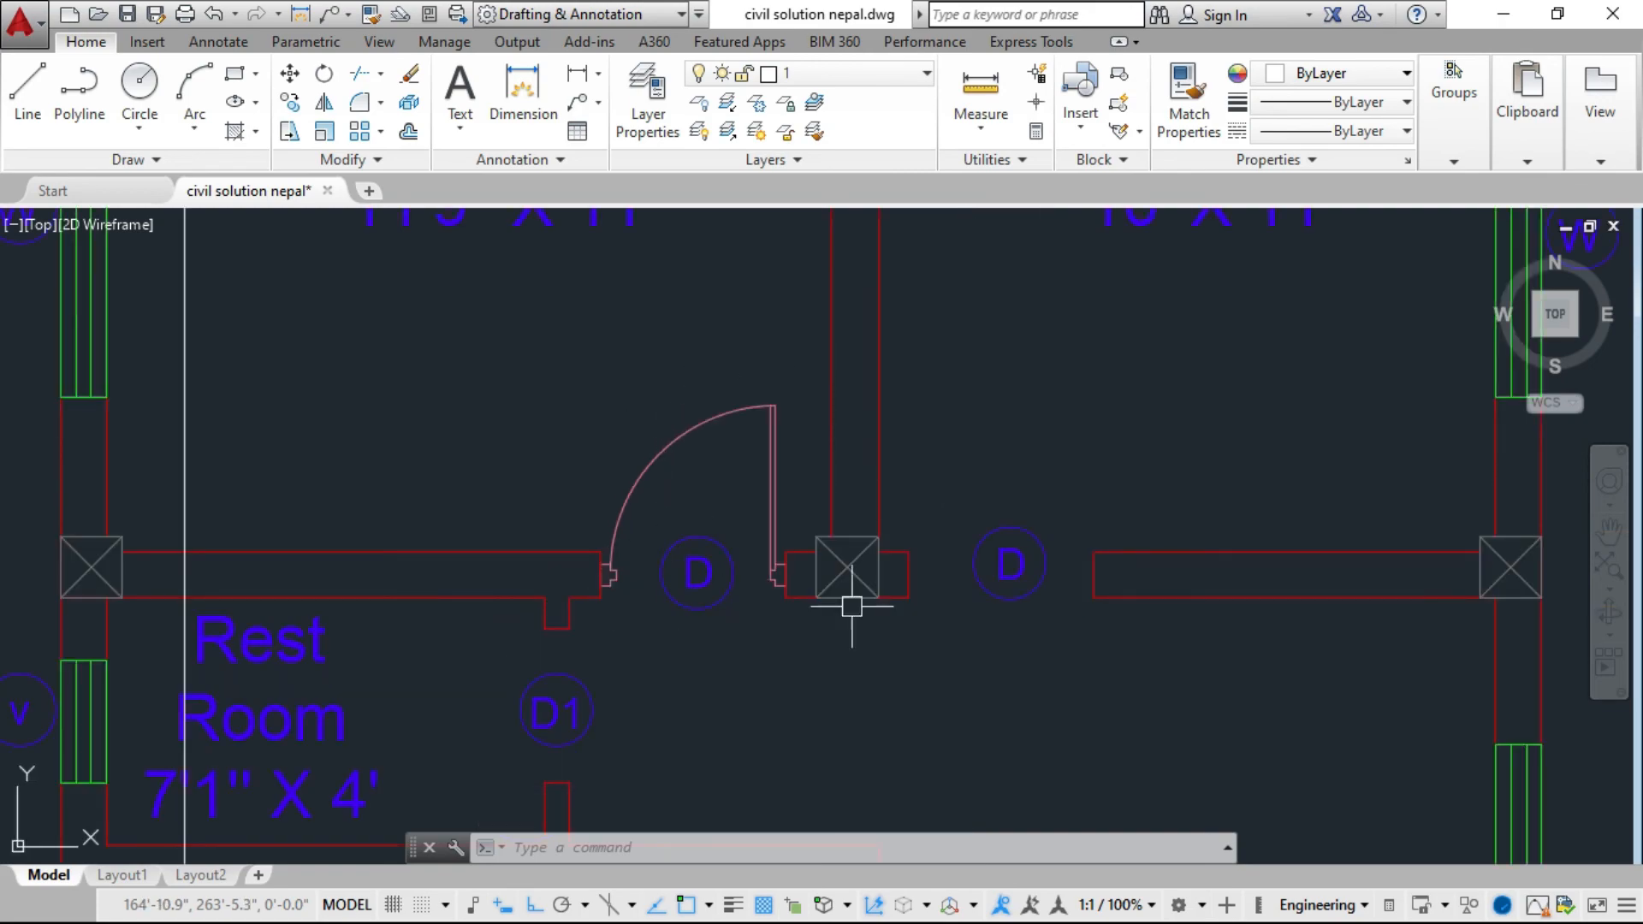